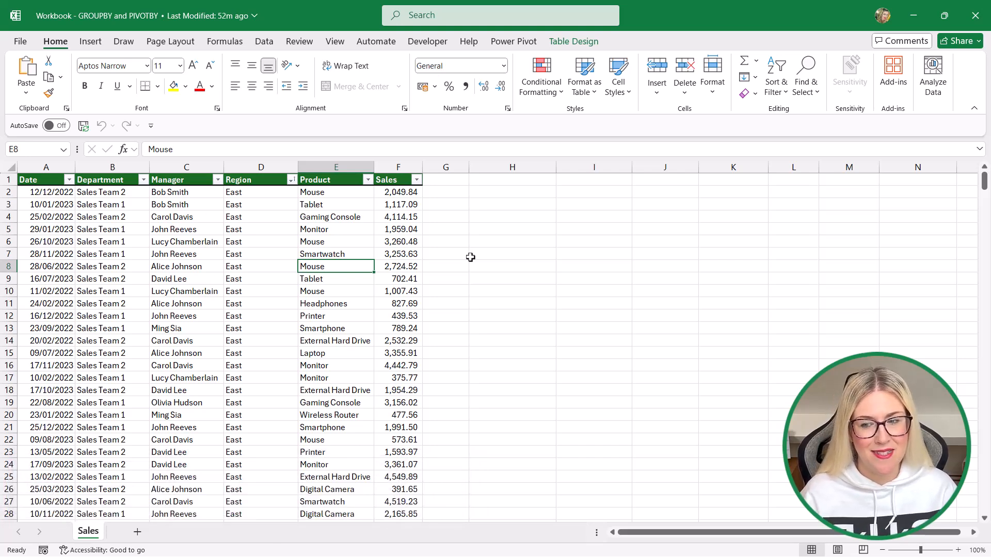
# Step: Examine the extent of the sales table, its table name and design options, and the values listed in the Region filter
pyautogui.hotkey('ctrl', 'Down')
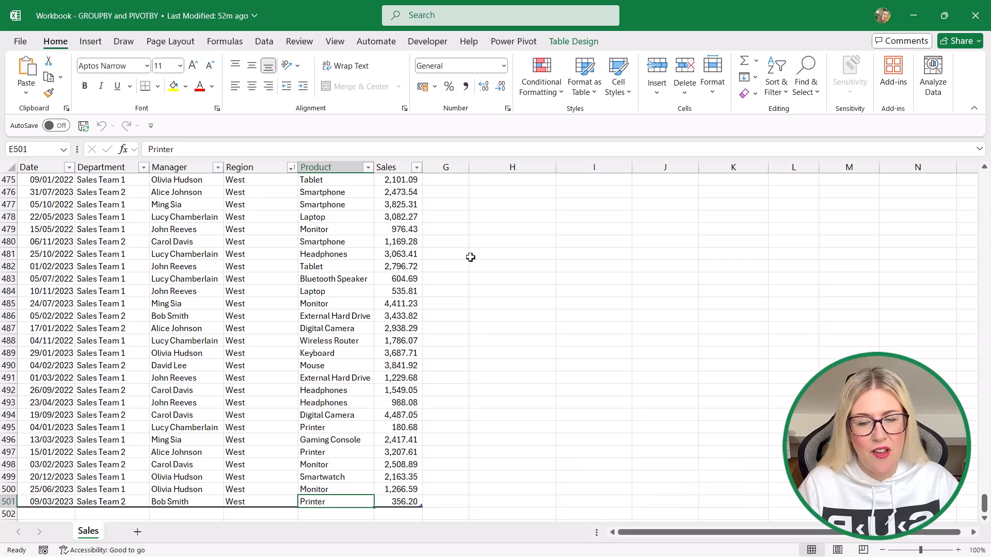
pyautogui.hotkey('ctrl', 'Up')
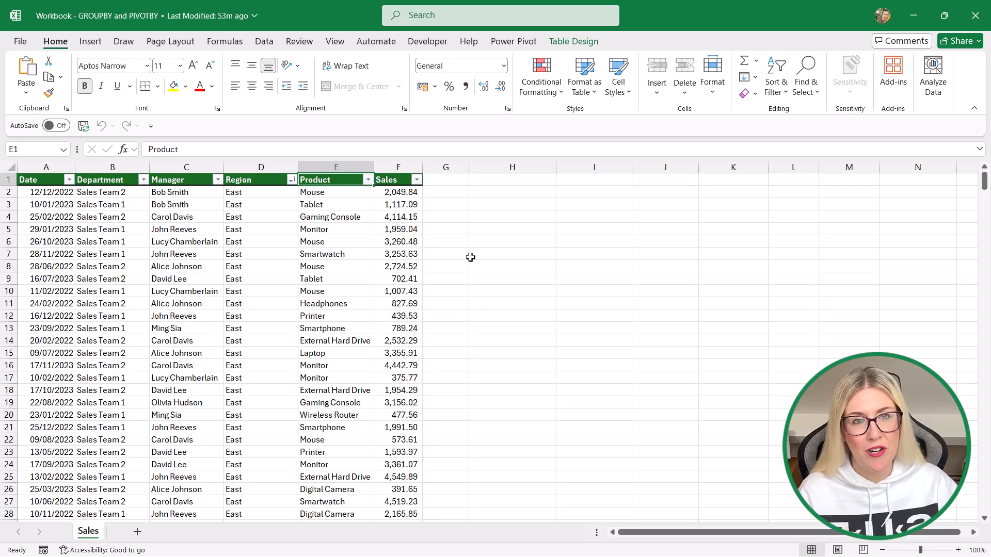
pyautogui.click(257, 268)
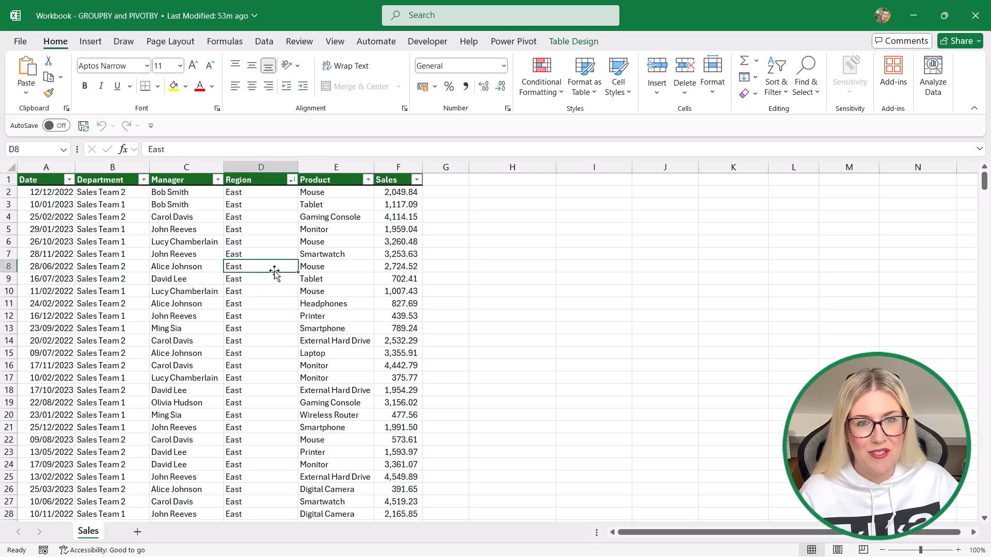
pyautogui.hotkey('ctrl', 't')
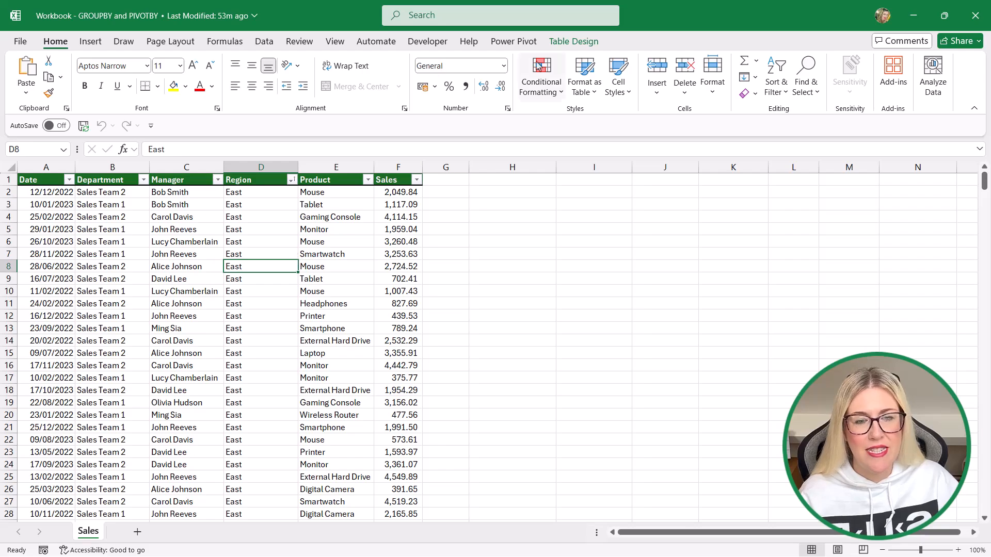
pyautogui.click(569, 46)
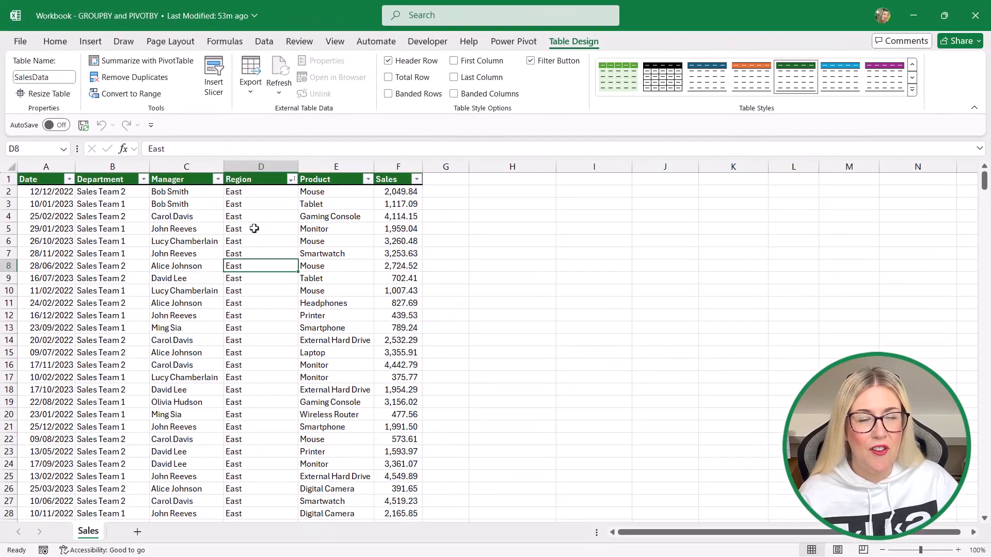
pyautogui.click(459, 415)
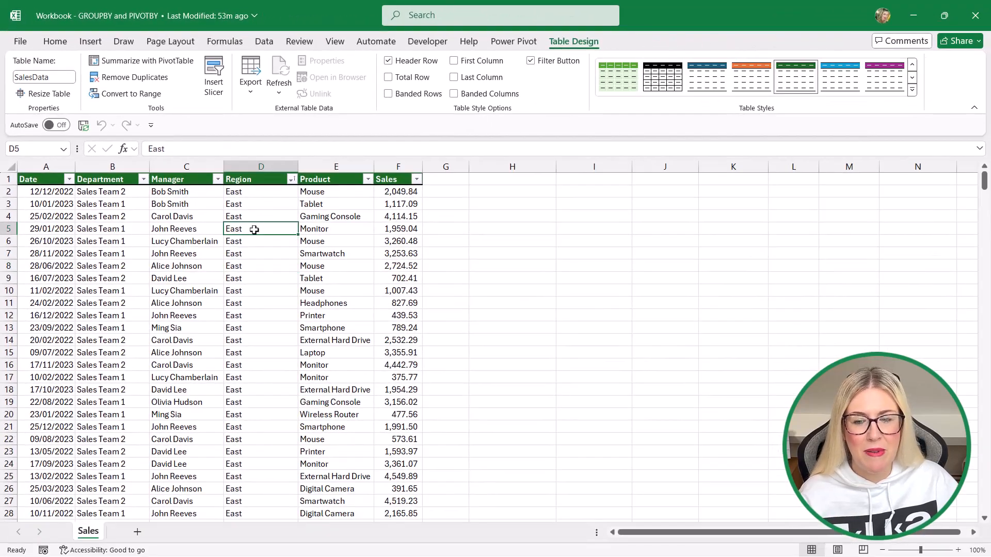
pyautogui.click(291, 180)
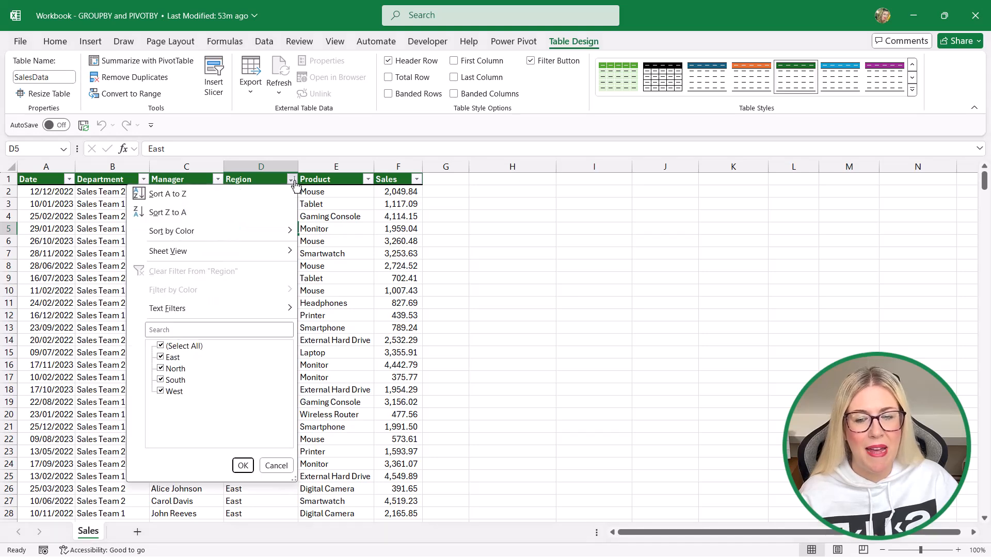
pyautogui.click(332, 244)
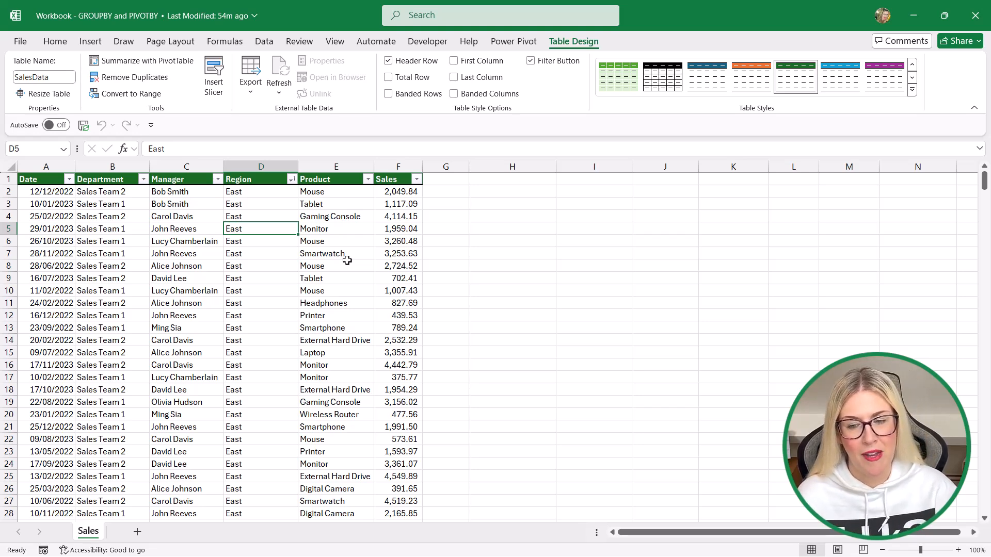
pyautogui.click(270, 252)
pyautogui.click(268, 242)
# Step: Create a PivotTable from the SalesData table on a new worksheet
pyautogui.click(206, 353)
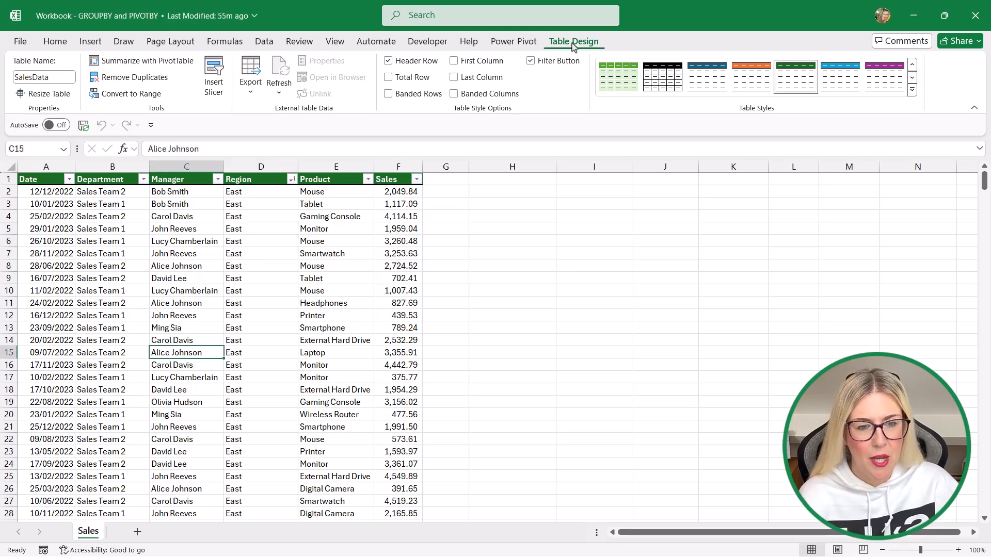
pyautogui.click(157, 65)
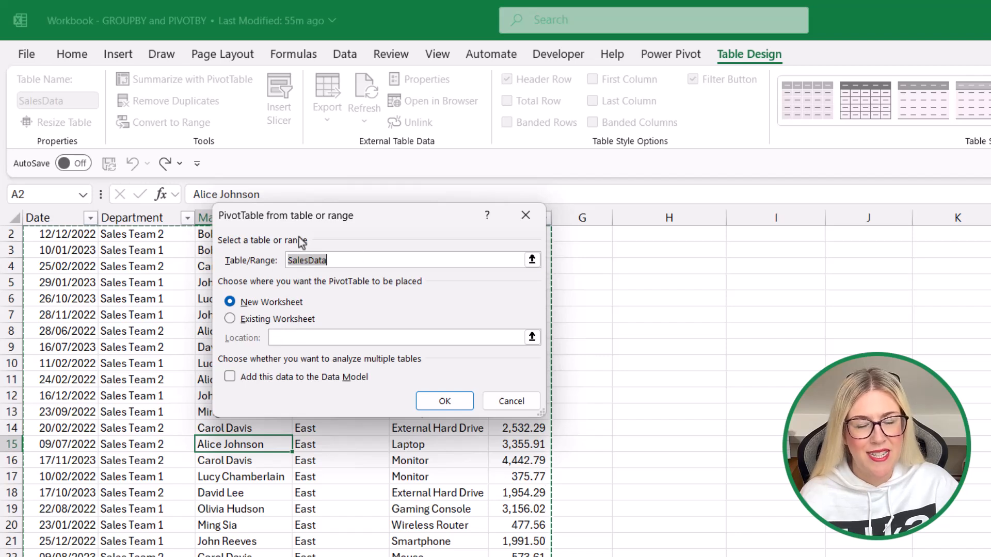
pyautogui.click(445, 402)
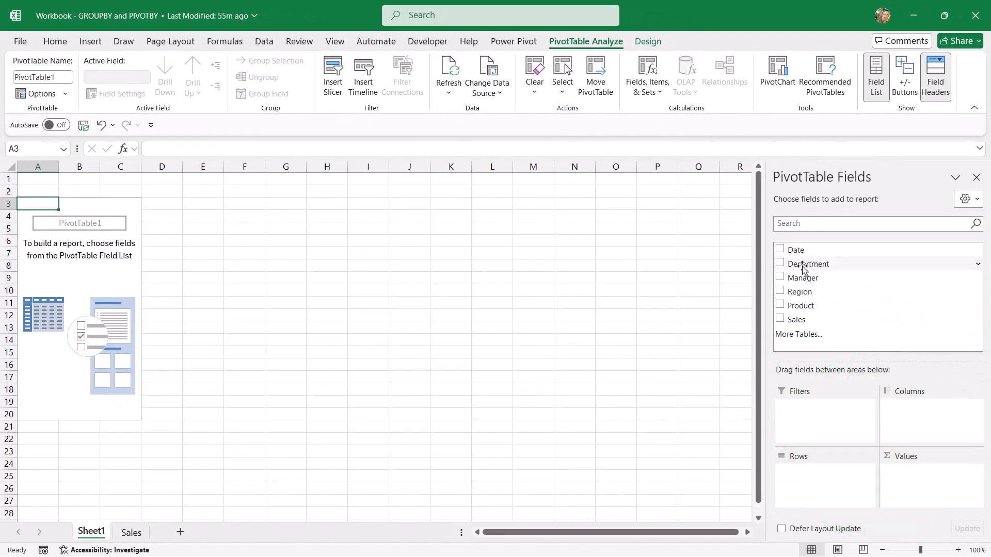
# Step: Add Department and Manager as PivotTable rows and Sales as values, and widen columns A and B
pyautogui.moveTo(808, 269); pyautogui.dragTo(822, 487)
pyautogui.moveTo(802, 278); pyautogui.dragTo(821, 495)
pyautogui.moveTo(794, 320); pyautogui.dragTo(923, 488)
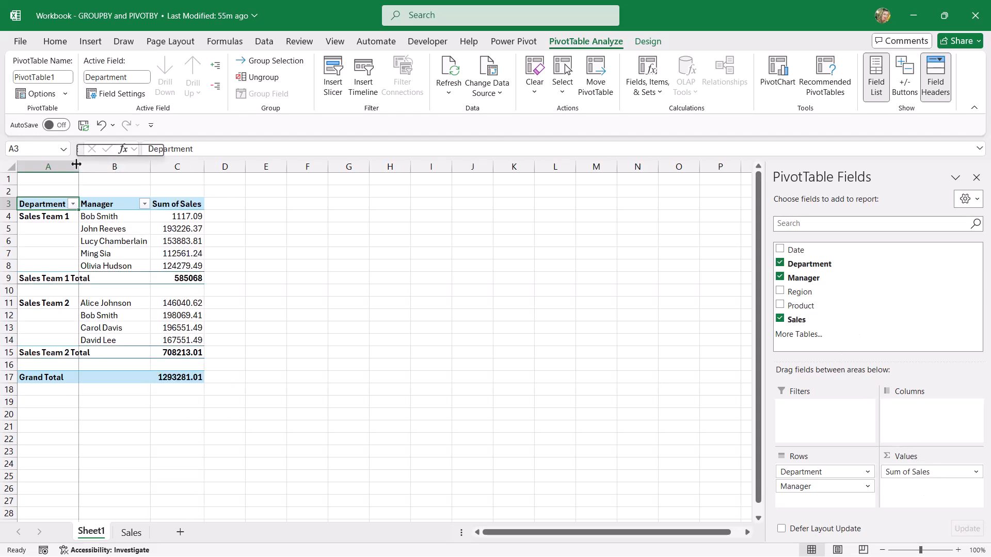
pyautogui.moveTo(79, 166); pyautogui.dragTo(92, 166)
pyautogui.moveTo(164, 166); pyautogui.dragTo(174, 166)
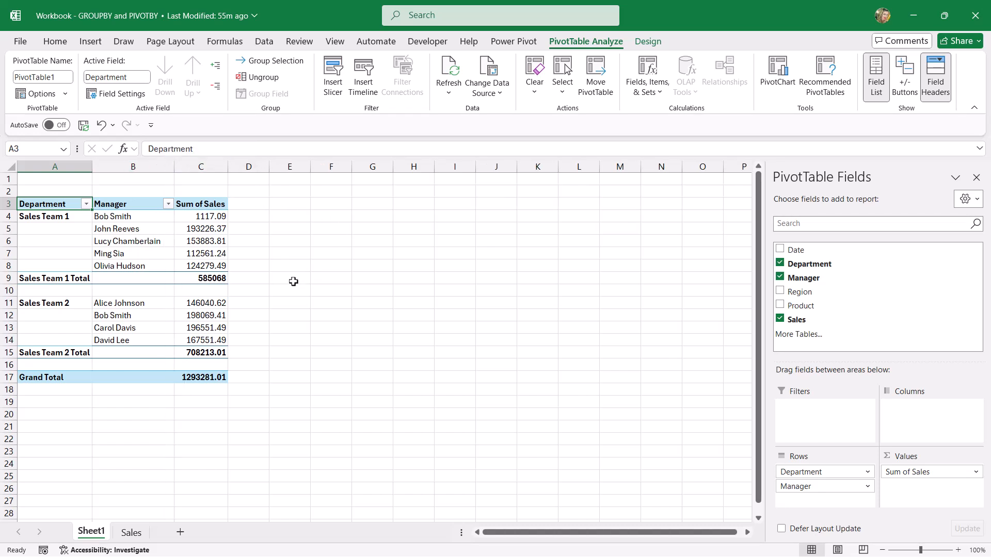
# Step: Switch the PivotTable's report layout to Compact Form
pyautogui.click(203, 279)
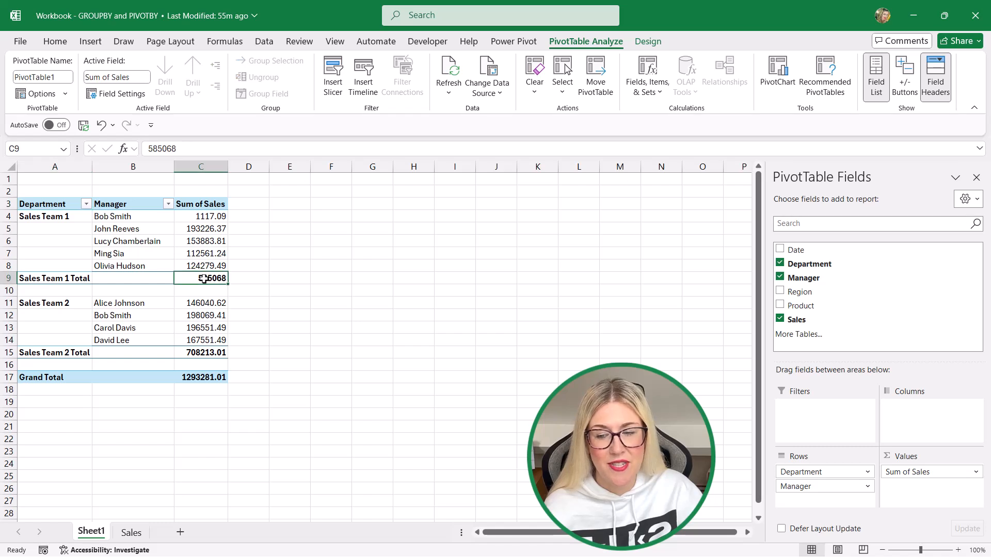
pyautogui.click(217, 353)
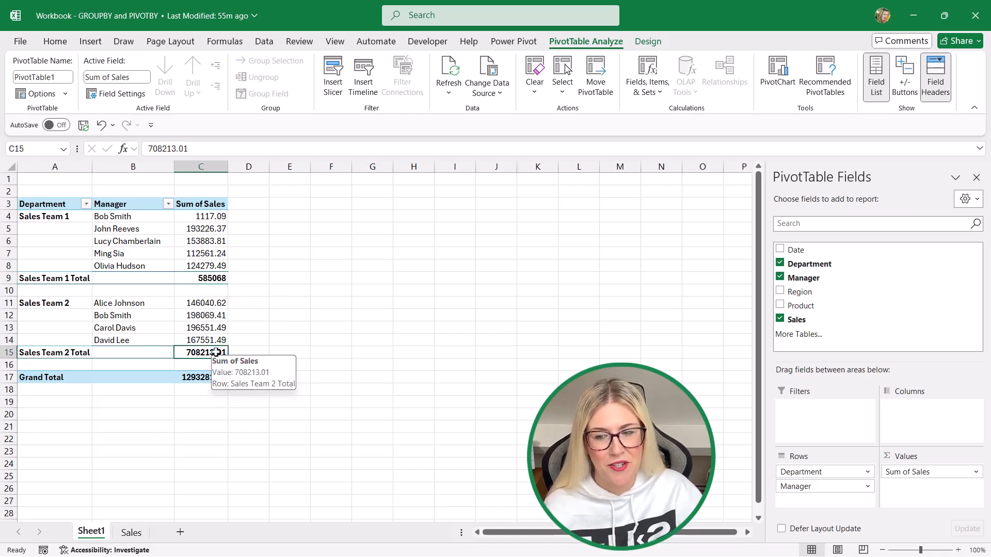
pyautogui.click(141, 230)
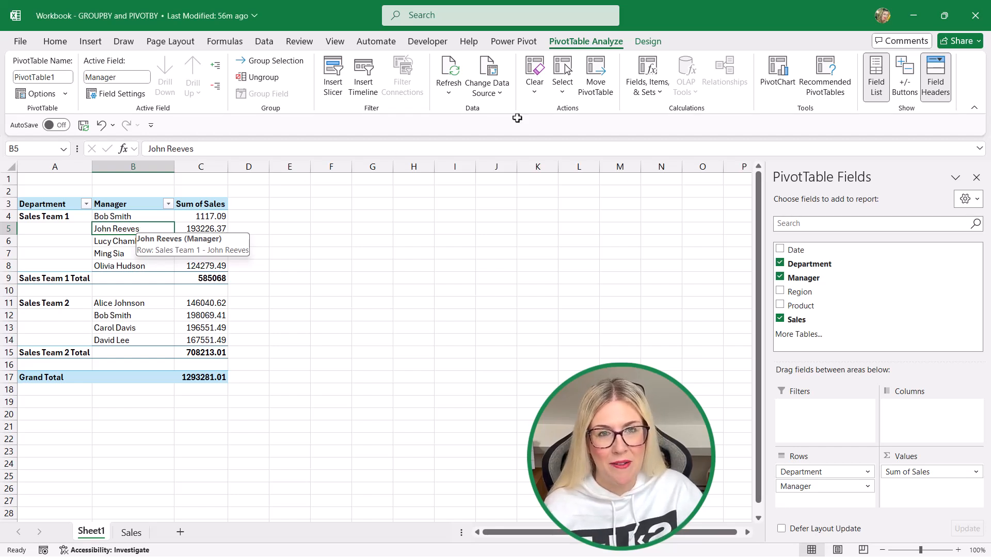
pyautogui.click(648, 41)
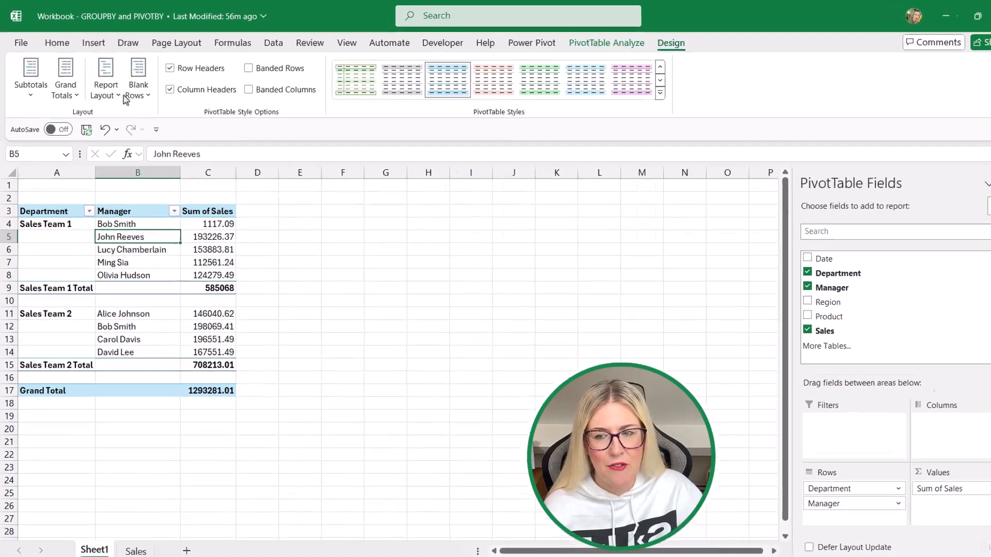
pyautogui.click(107, 88)
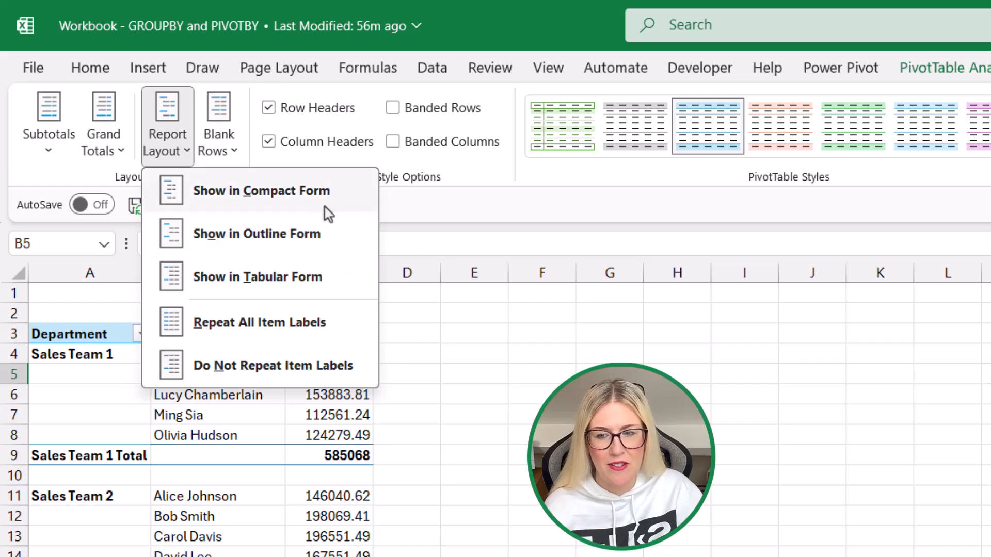
pyautogui.click(303, 199)
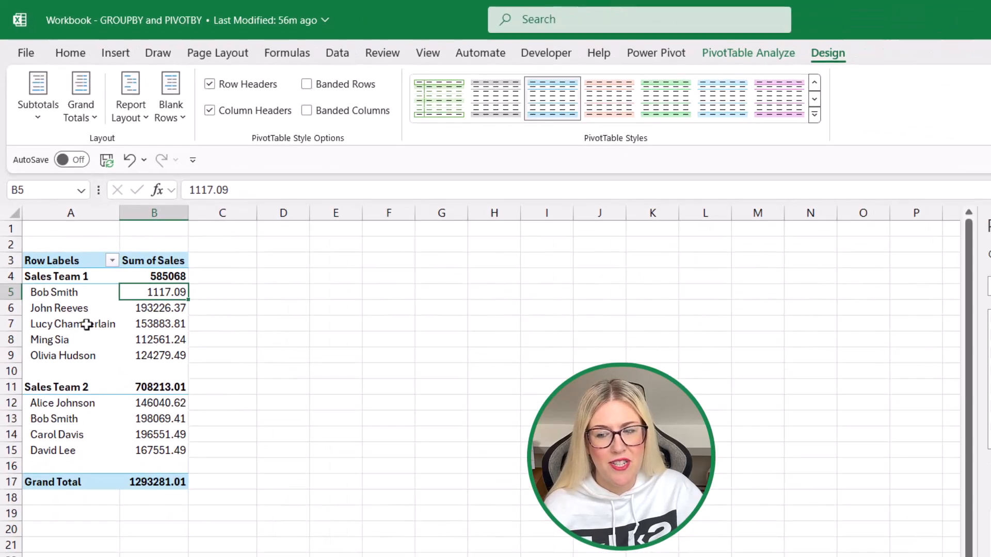
pyautogui.click(86, 325)
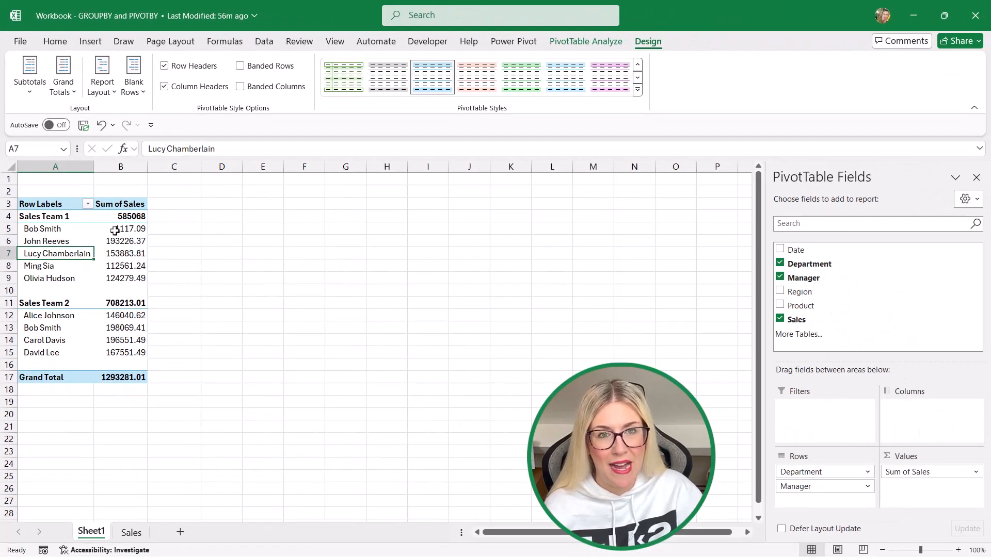
# Step: Remove the blank line after each item in the PivotTable
pyautogui.click(32, 292)
pyautogui.click(10, 291)
pyautogui.click(88, 257)
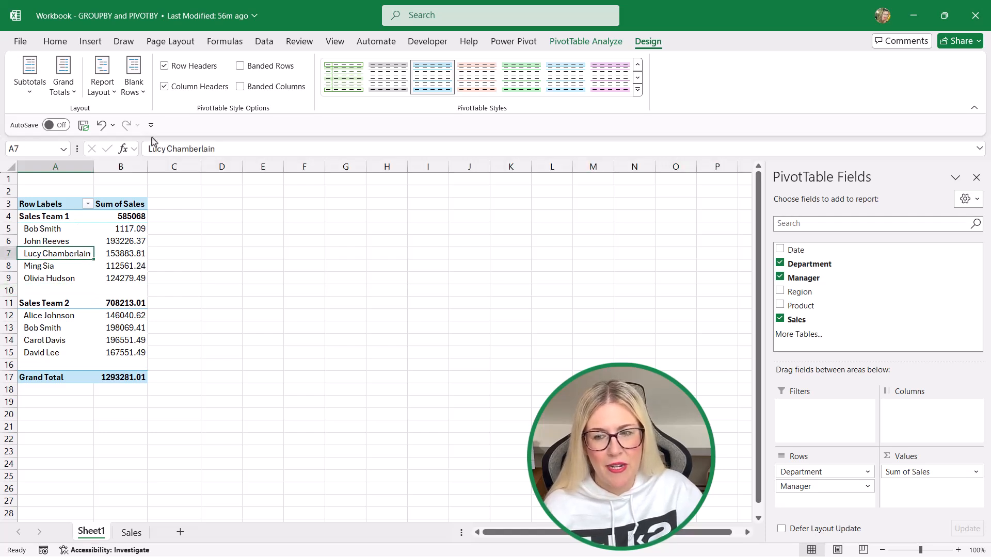
pyautogui.click(139, 92)
pyautogui.click(195, 143)
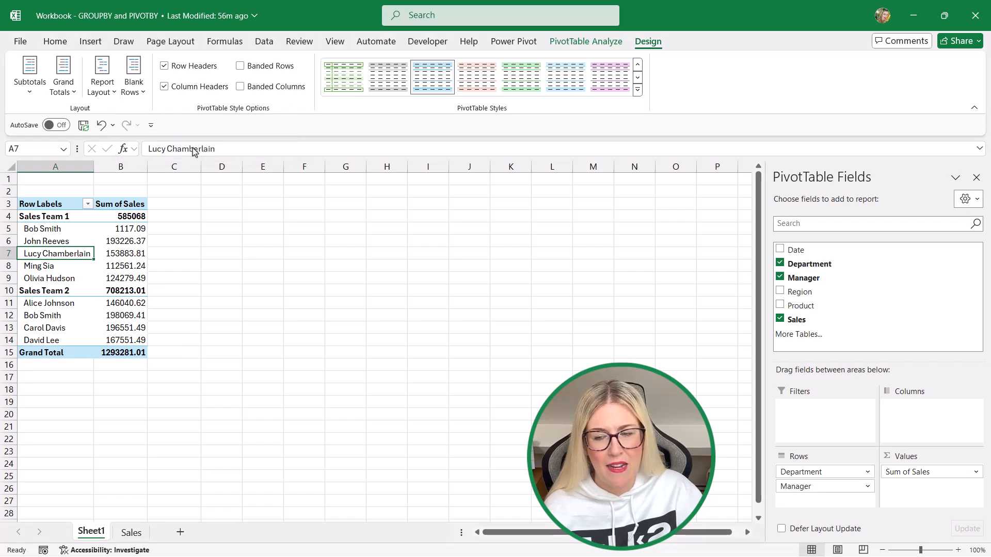
# Step: Show the PivotTable in Tabular Form and repeat all item labels
pyautogui.click(117, 278)
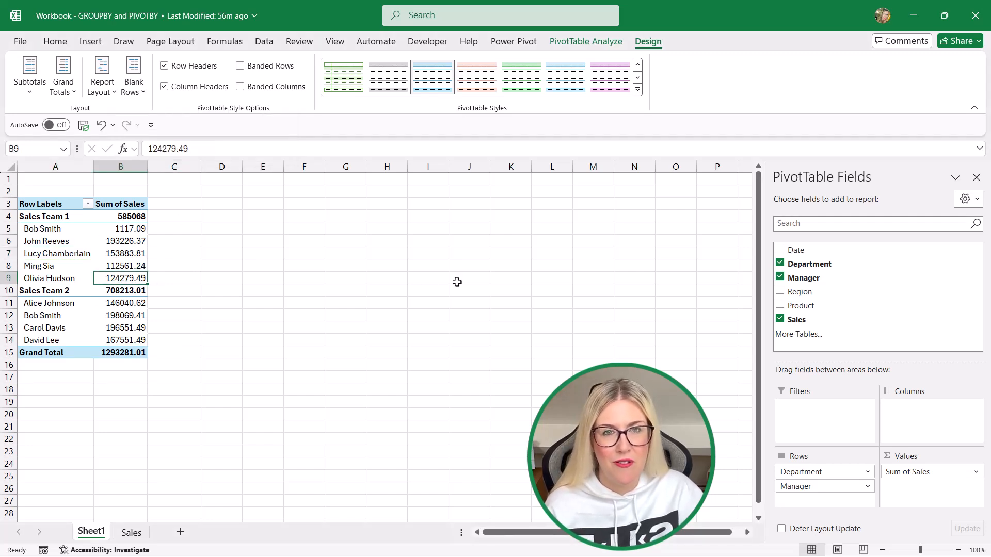
pyautogui.click(129, 258)
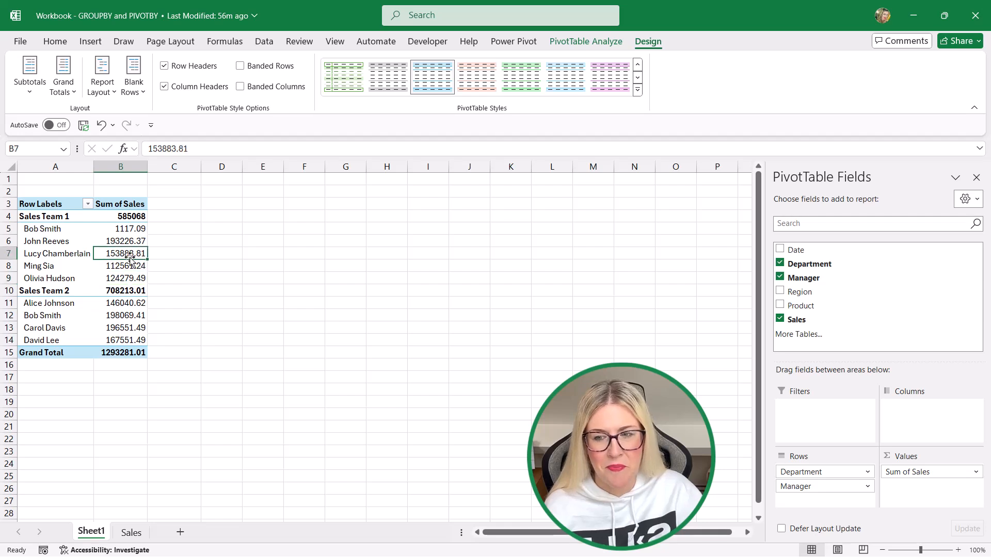
pyautogui.click(102, 86)
pyautogui.press('Escape')
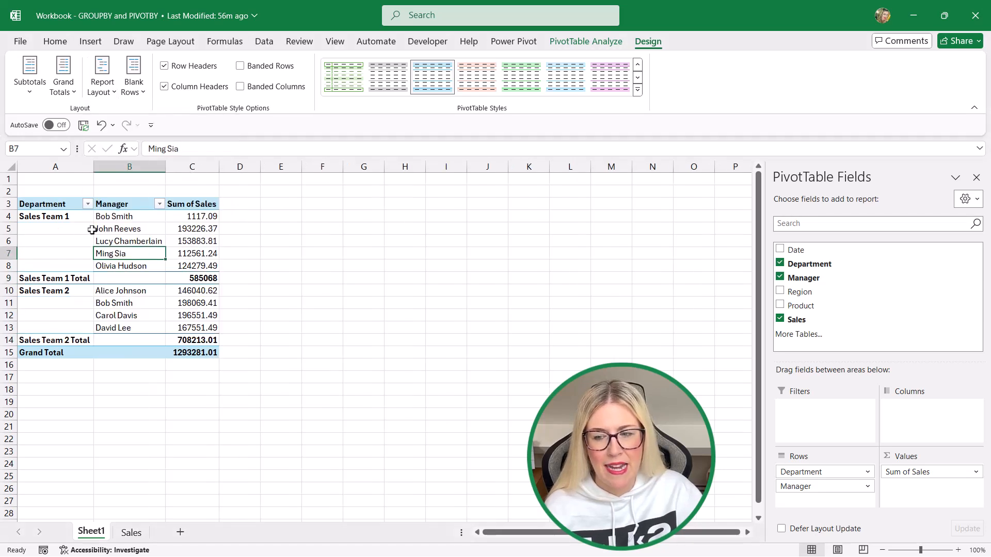
pyautogui.click(89, 230)
pyautogui.click(110, 91)
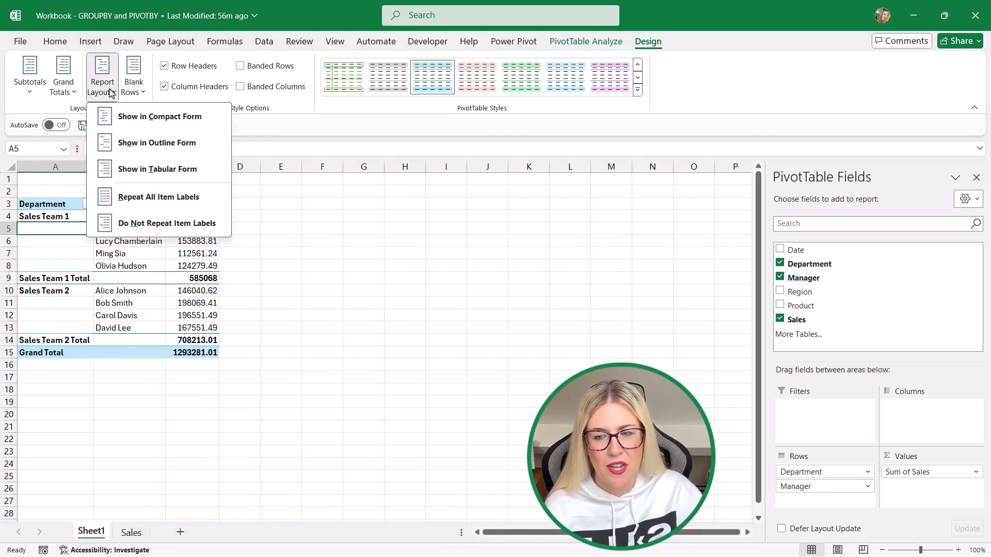
pyautogui.click(144, 200)
# Step: Widen columns A to C of the PivotTable so the headings and values have more room
pyautogui.click(139, 249)
pyautogui.moveTo(93, 162); pyautogui.dragTo(106, 164)
pyautogui.moveTo(178, 166); pyautogui.dragTo(253, 167)
pyautogui.click(238, 230)
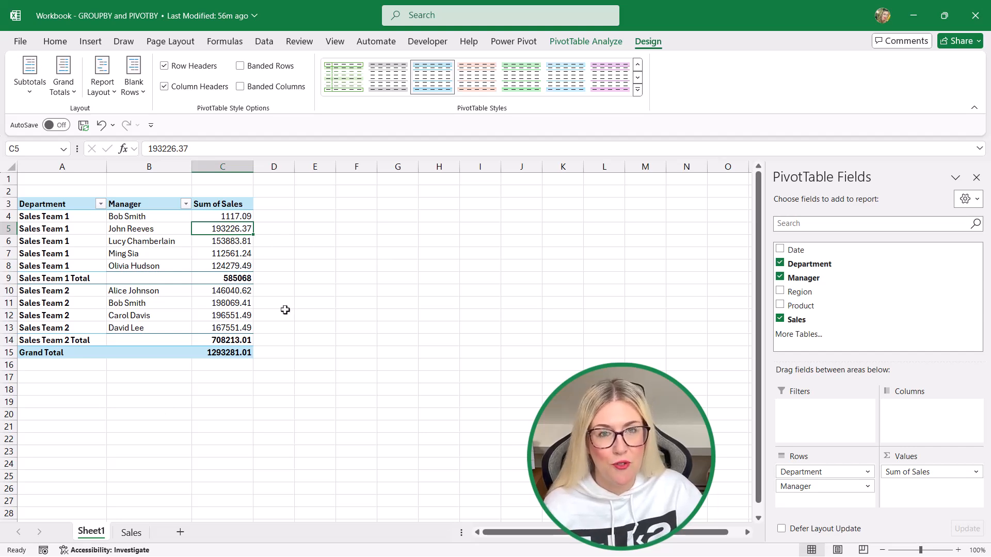
# Step: Start a GROUPBY formula in cell H2 of the Sales sheet, with SalesData's Department and Manager columns as row fields and Sales as values
pyautogui.click(133, 533)
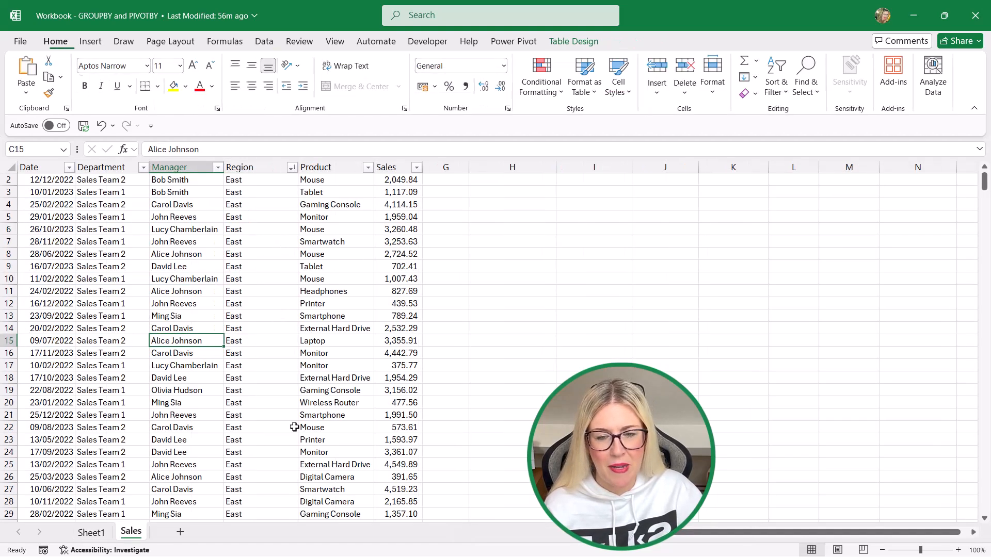
pyautogui.click(452, 293)
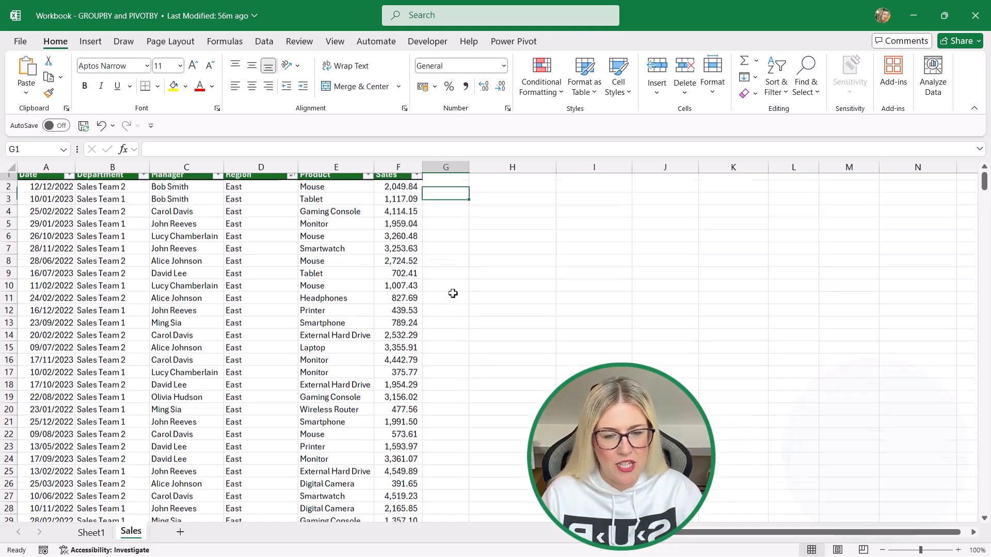
pyautogui.click(512, 192)
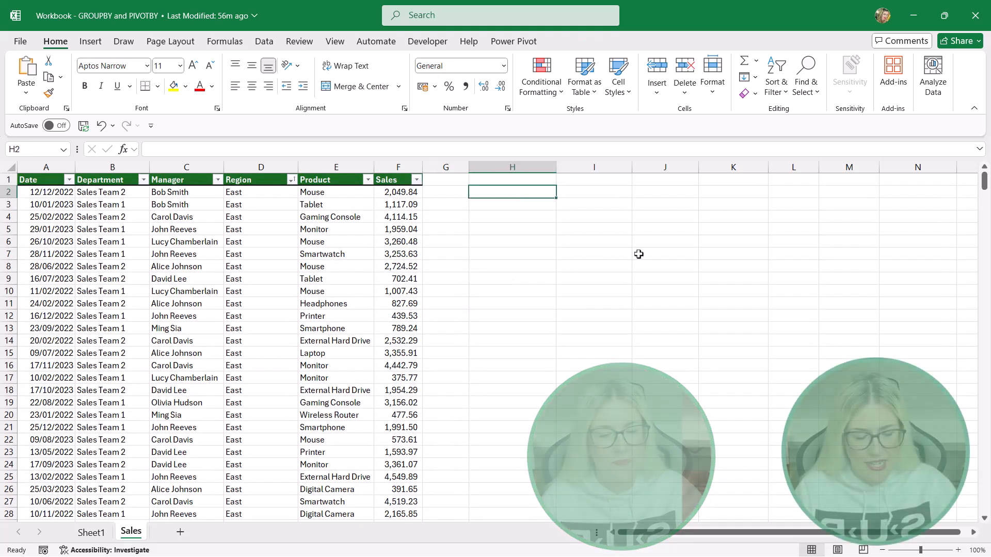
pyautogui.write('=GROUPBY(')
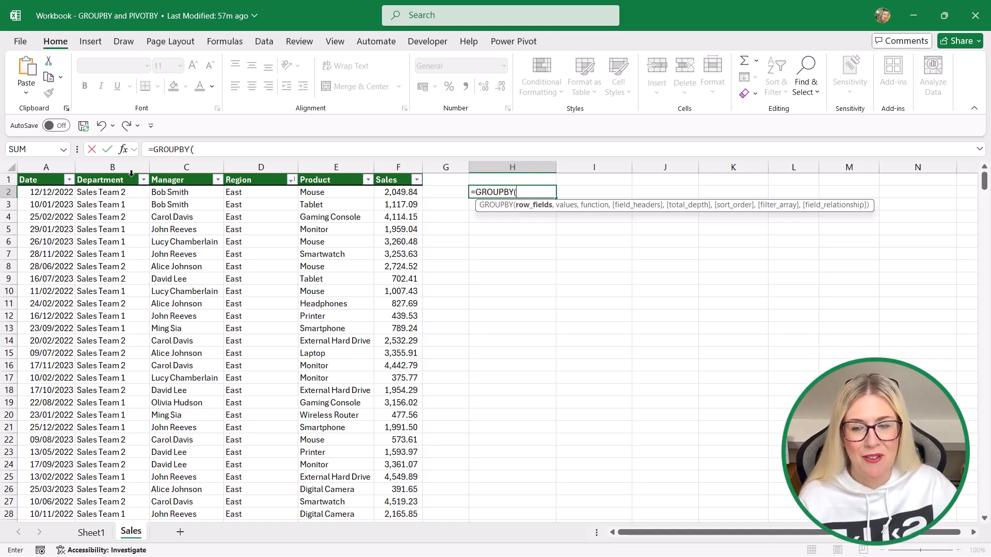
pyautogui.moveTo(131, 173); pyautogui.dragTo(192, 178)
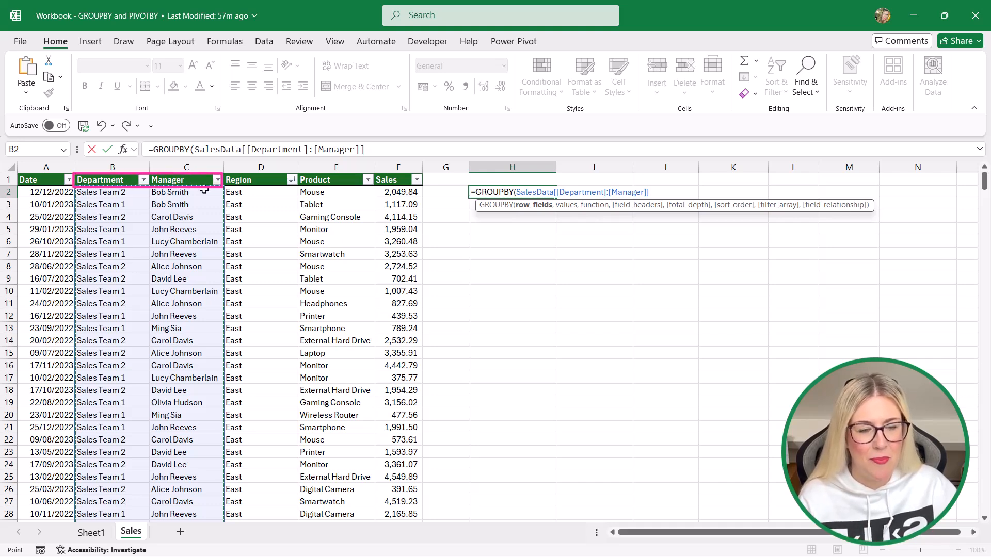
pyautogui.write(',')
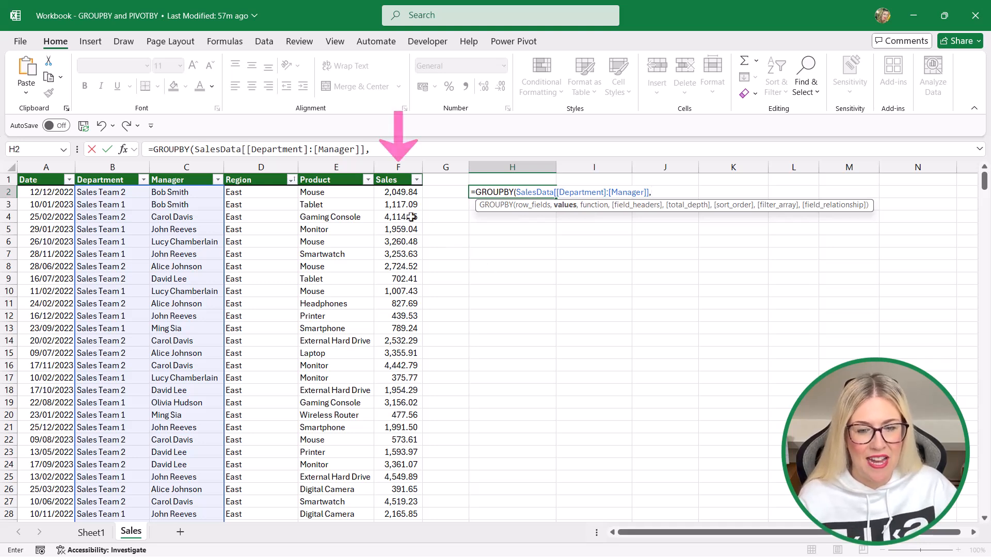
pyautogui.click(400, 173)
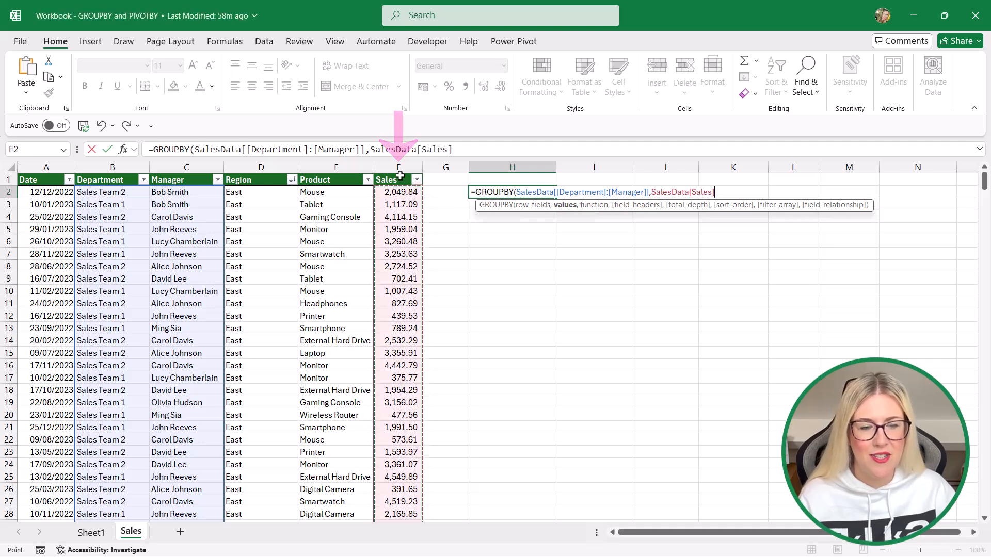
pyautogui.write(',')
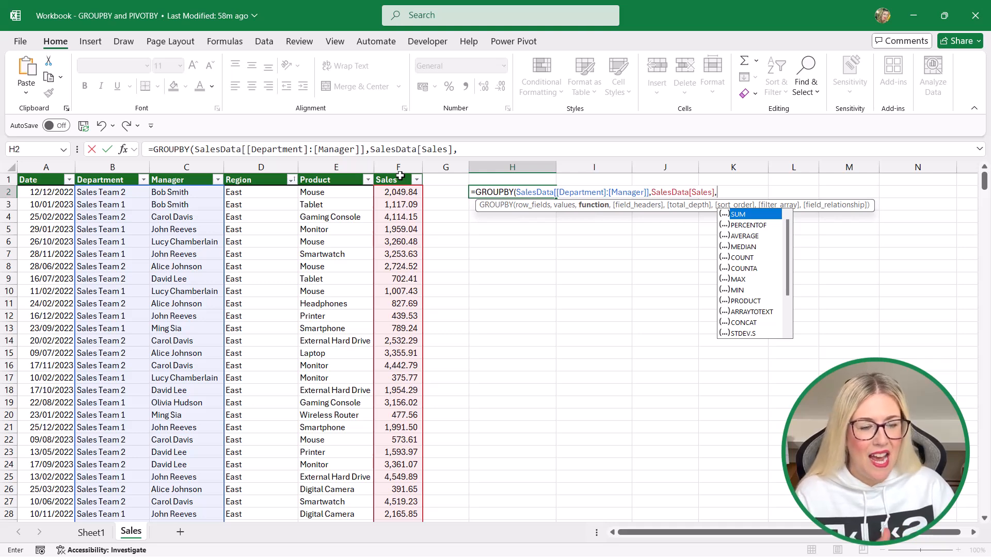
# Step: Browse the available aggregation functions, pick SUM for the GROUPBY formula in H2, and complete the formula
pyautogui.scroll(-2, 755, 262)
pyautogui.scroll(2, 755, 261)
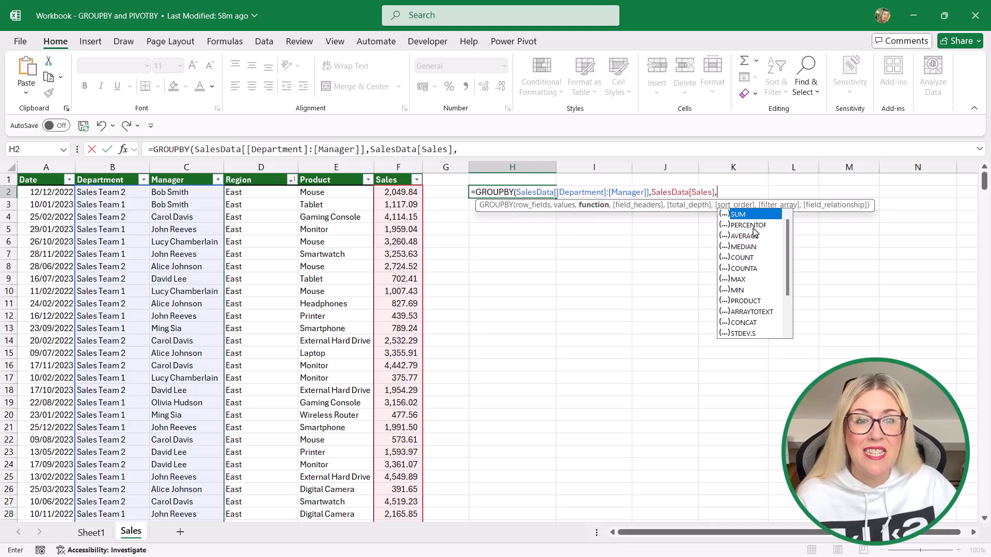
pyautogui.moveTo(787, 237); pyautogui.dragTo(788, 305)
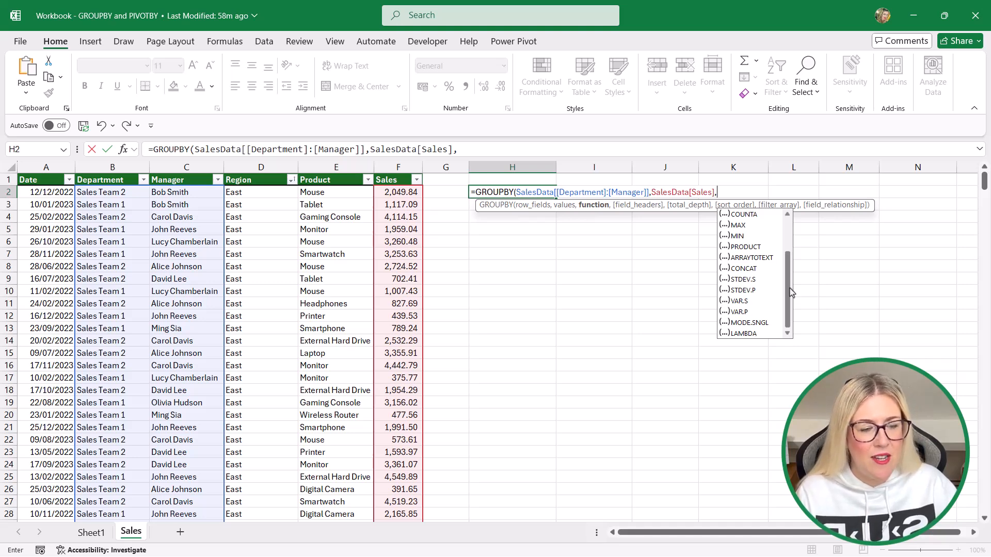
pyautogui.moveTo(792, 292); pyautogui.dragTo(793, 254)
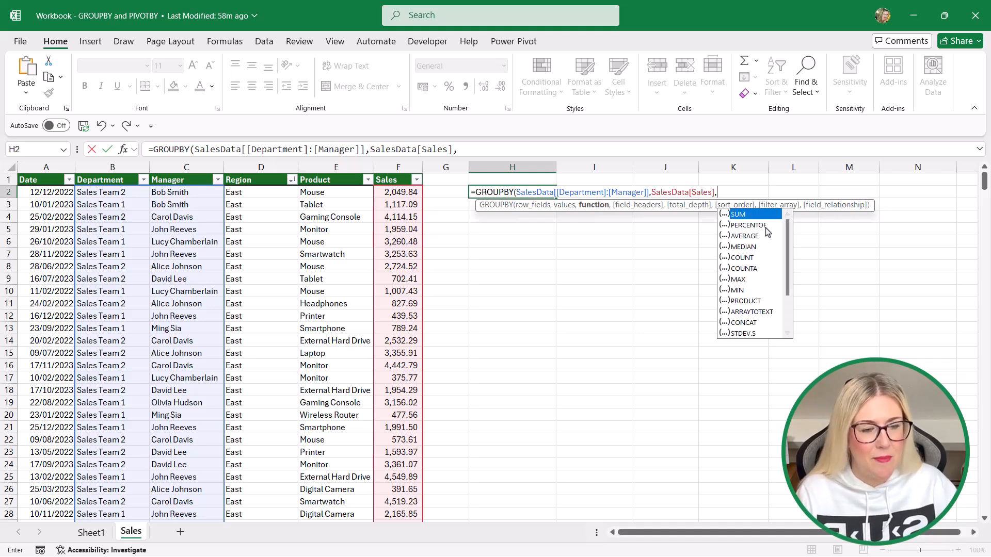
pyautogui.doubleClick(750, 213)
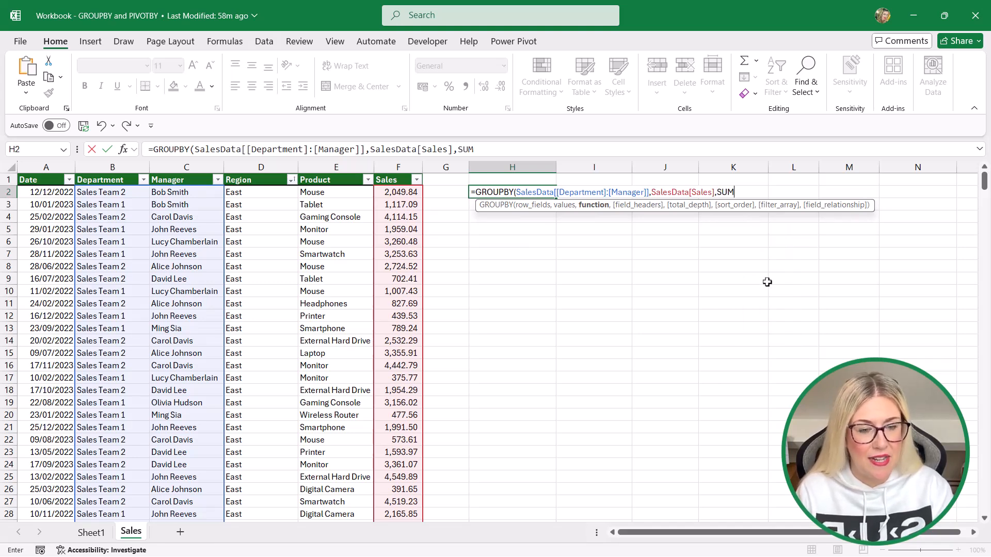
pyautogui.write(')')
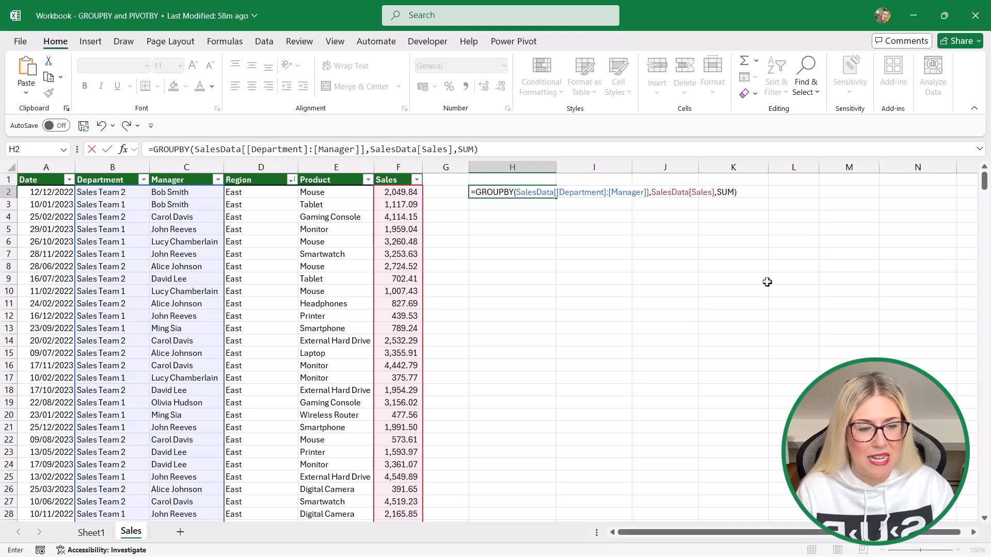
pyautogui.press('Return')
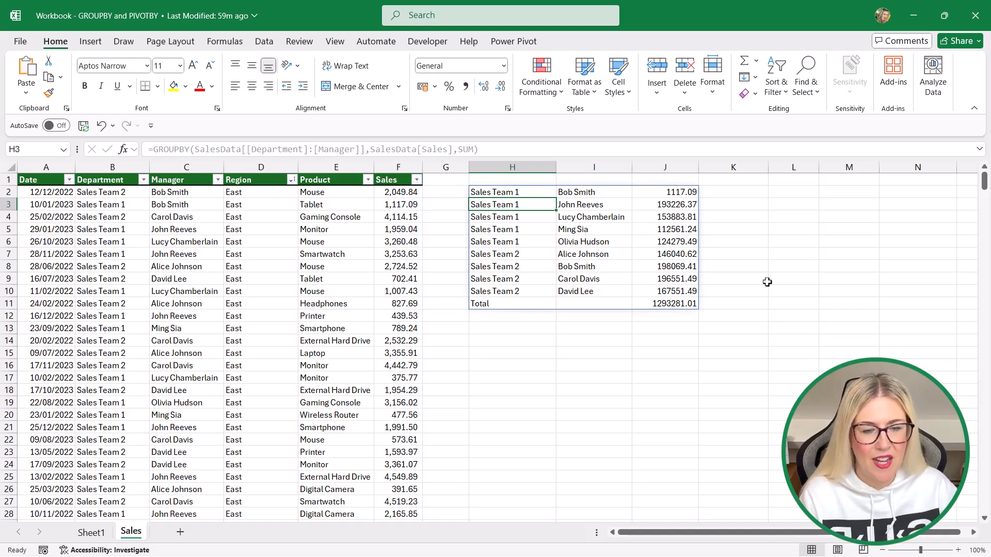
# Step: Turn off subtotals for the PivotTable on Sheet1
pyautogui.click(91, 537)
pyautogui.click(128, 255)
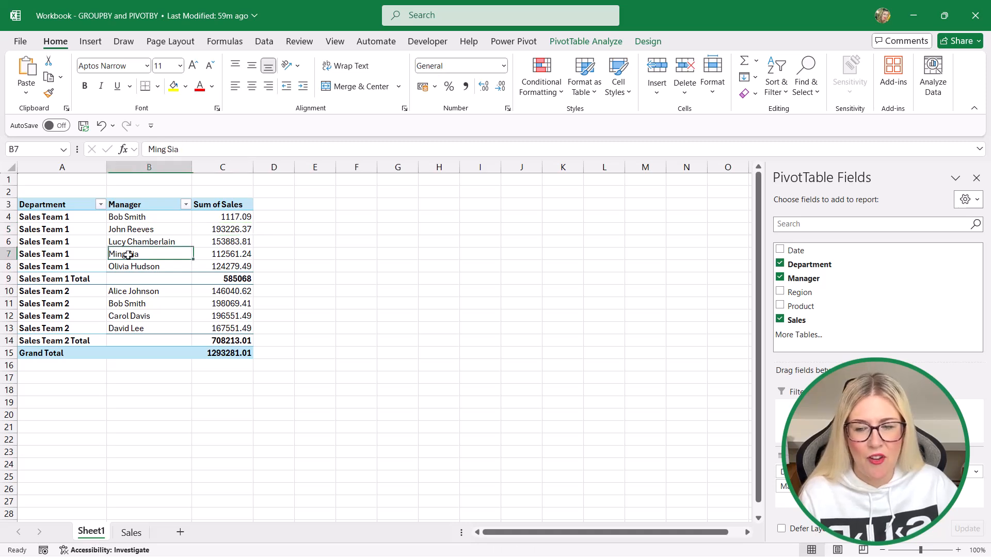
pyautogui.click(138, 261)
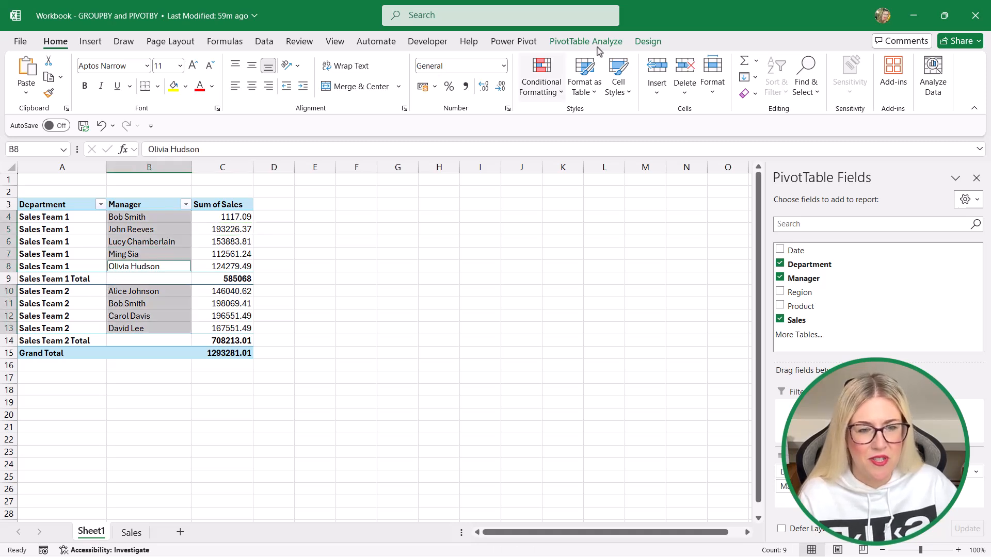
pyautogui.click(651, 42)
pyautogui.click(29, 82)
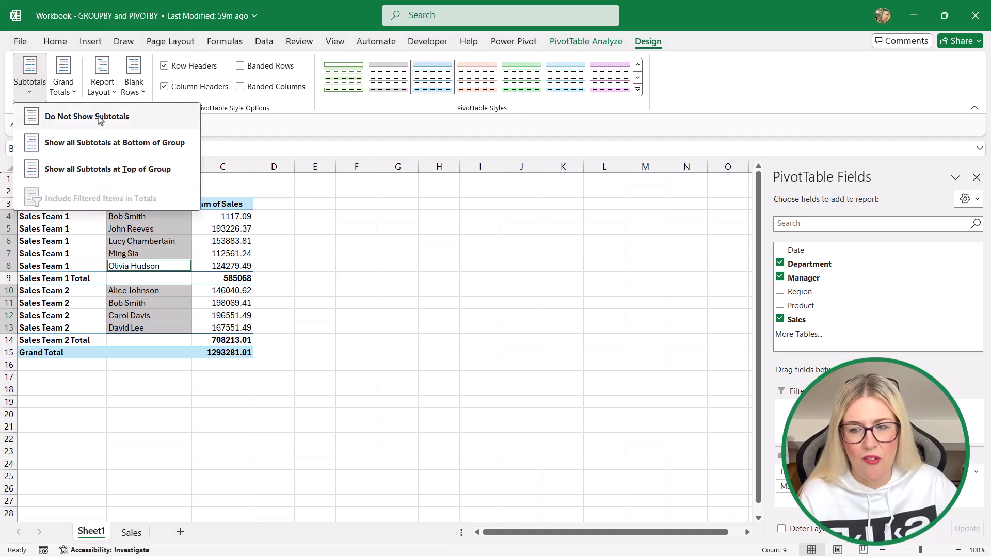
pyautogui.click(82, 122)
pyautogui.click(203, 269)
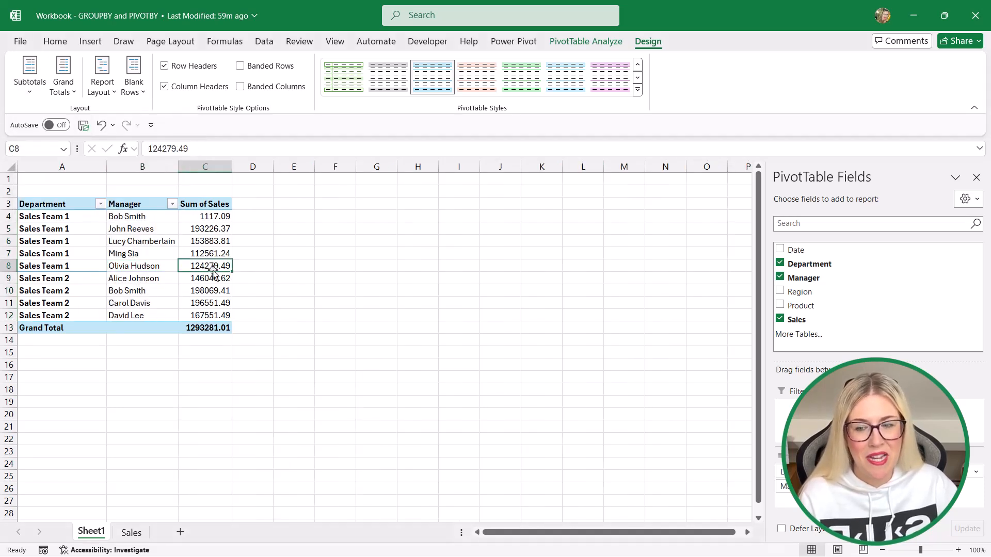
# Step: Examine the GROUPBY result on the Sales sheet, checking its total row, the empty header row above it and its number formatting
pyautogui.click(133, 533)
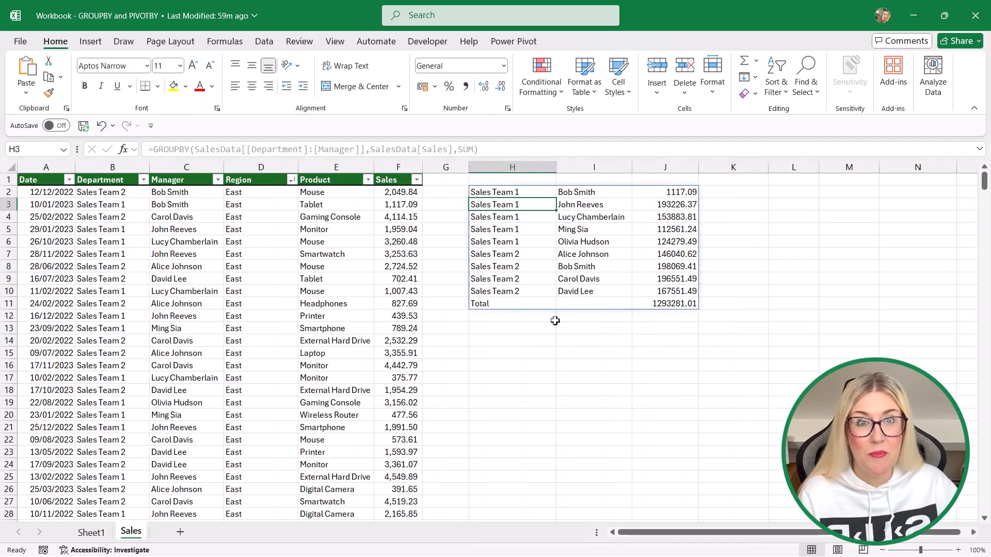
pyautogui.click(508, 191)
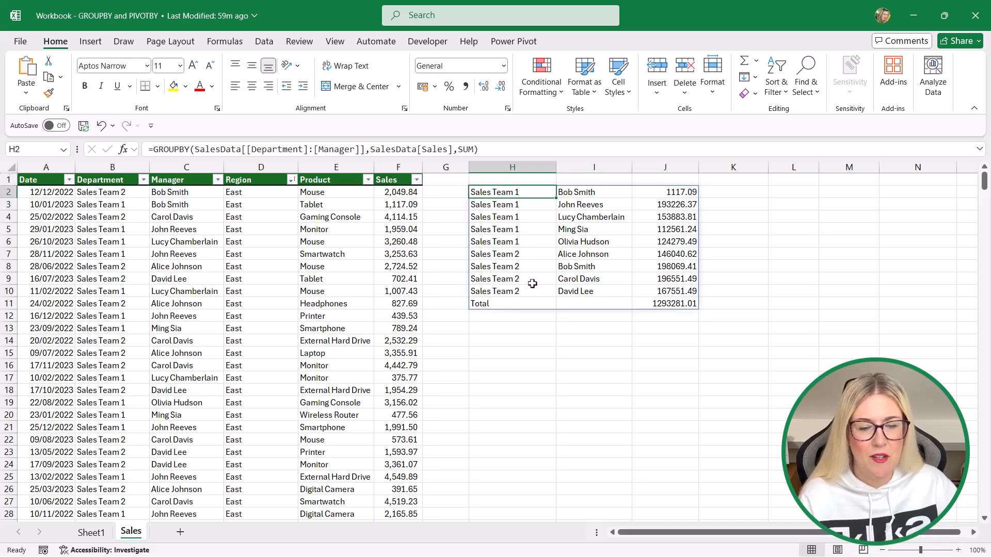
pyautogui.click(490, 308)
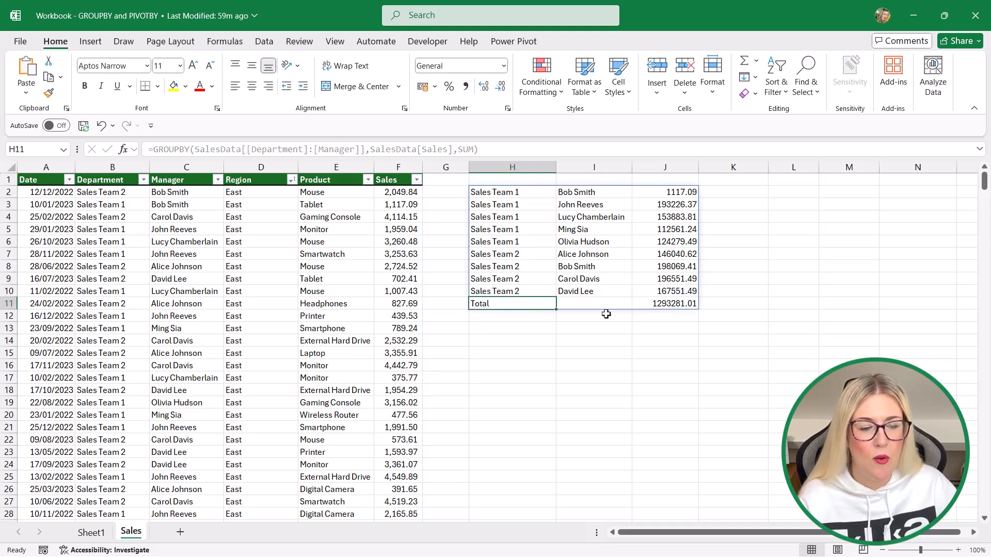
pyautogui.click(660, 305)
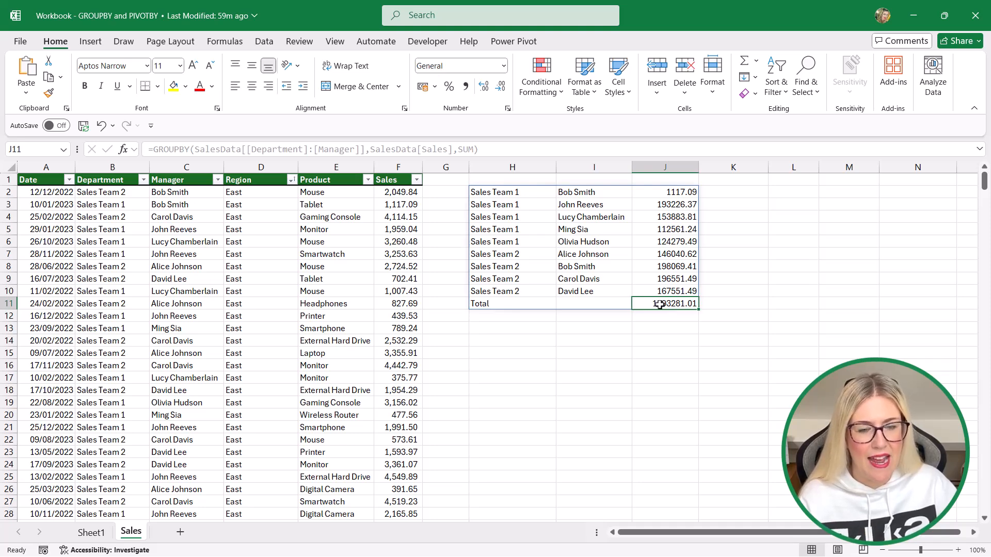
pyautogui.moveTo(485, 180); pyautogui.dragTo(663, 186)
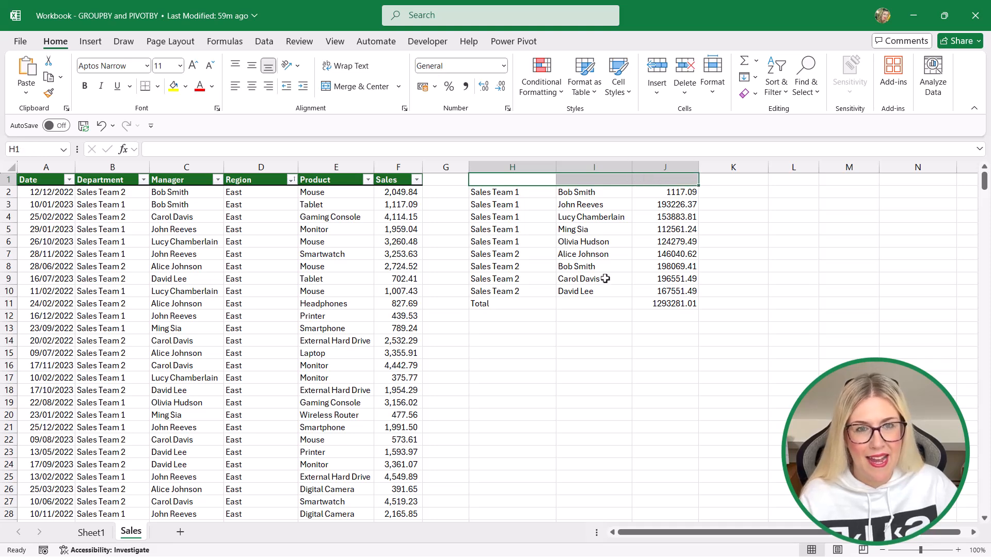
pyautogui.click(505, 193)
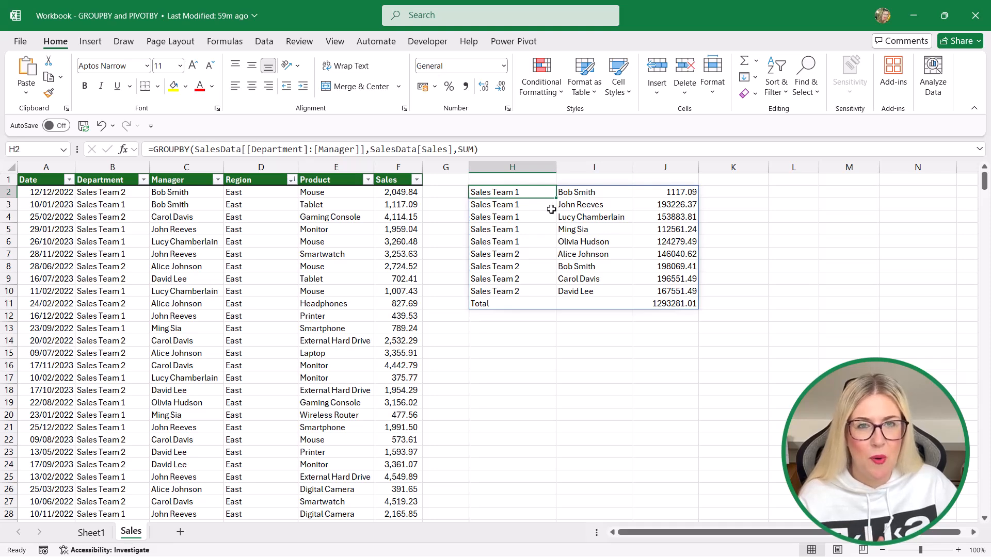
pyautogui.click(578, 219)
pyautogui.click(587, 245)
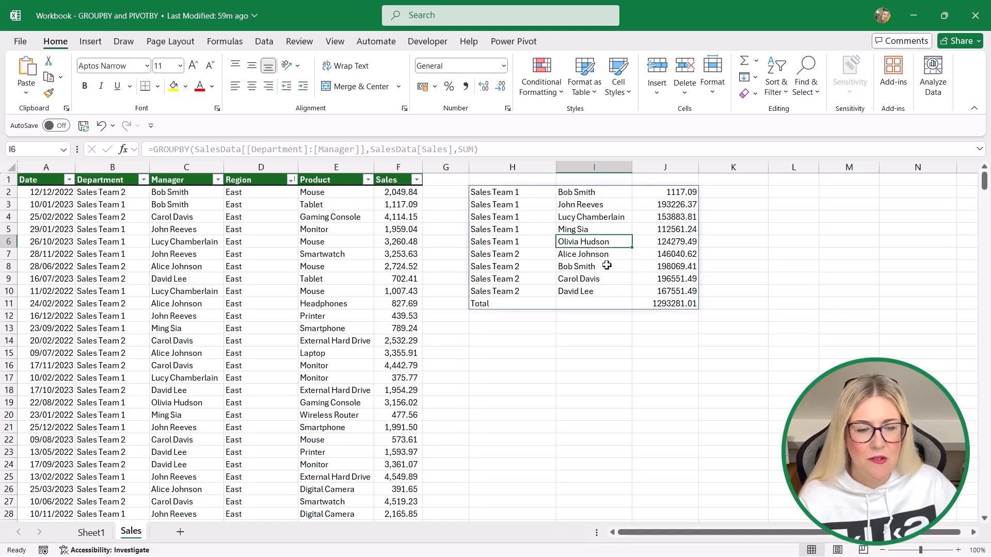
pyautogui.click(672, 267)
pyautogui.click(681, 237)
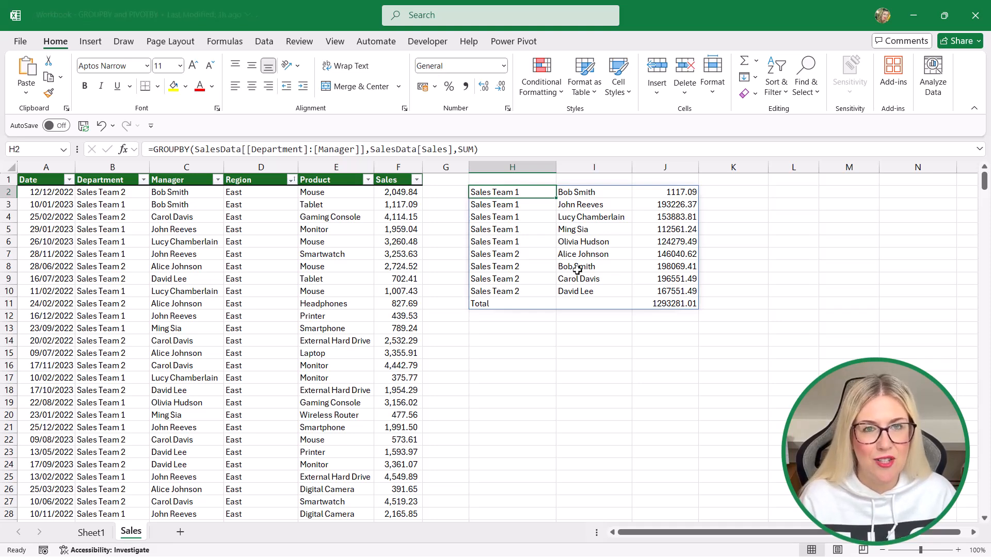
# Step: Add the field_headers argument 3 (Yes and show) to the GROUPBY formula in H2
pyautogui.click(474, 149)
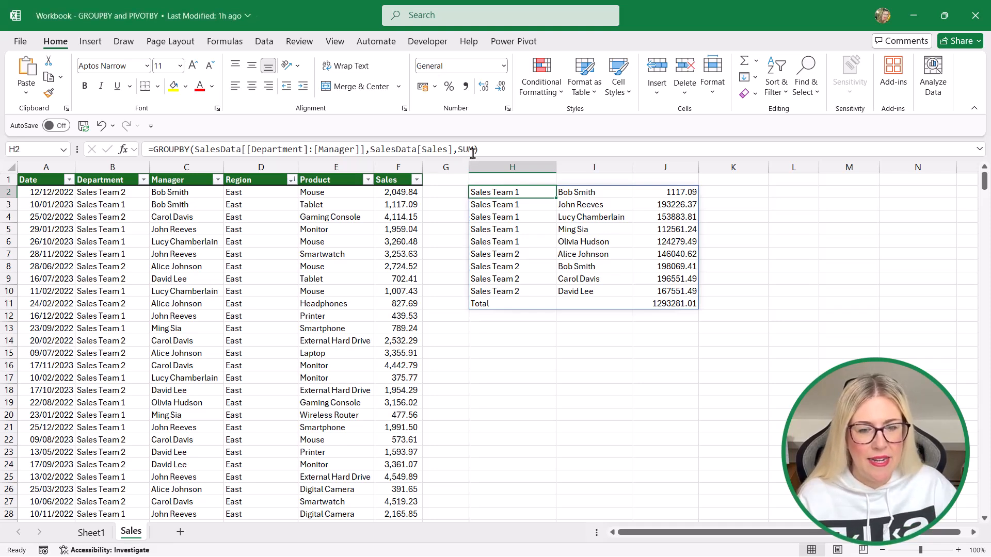
pyautogui.write(',')
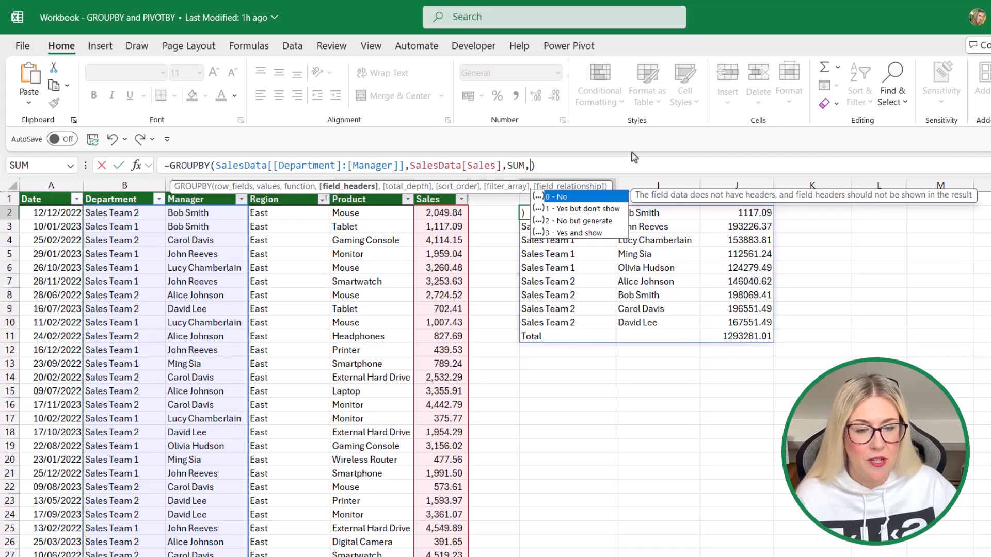
pyautogui.doubleClick(587, 235)
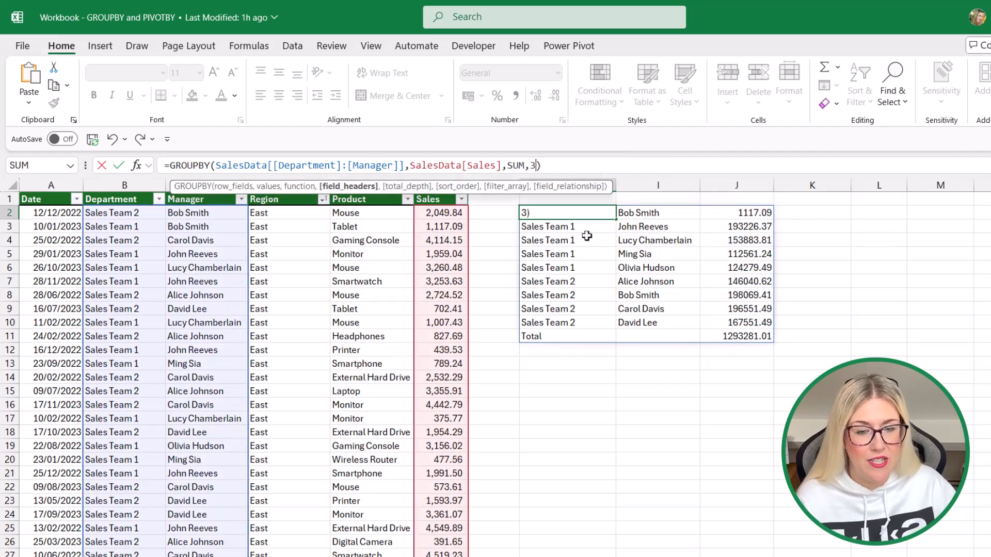
pyautogui.press('Return')
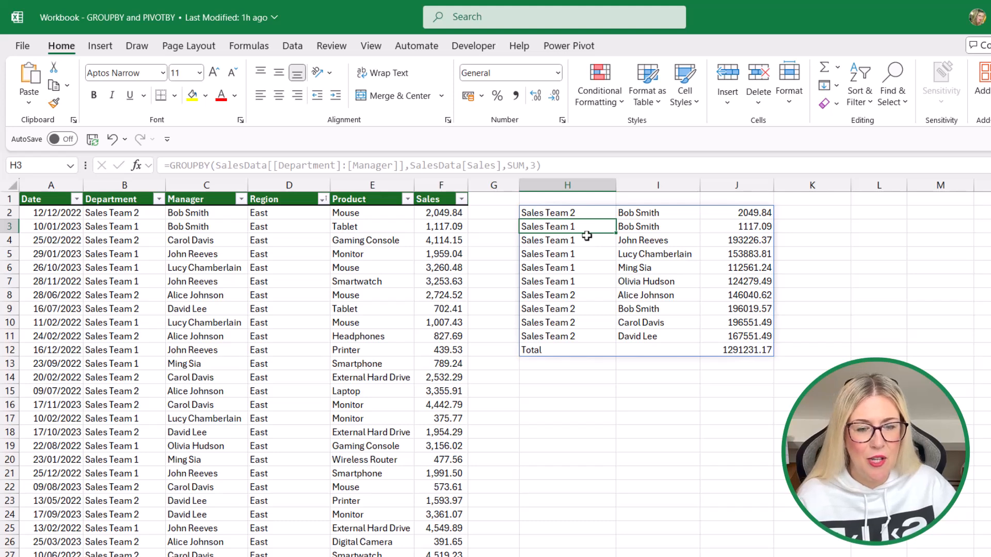
# Step: Check the GROUPBY output for headers and compare its first row with the first data row of the source table
pyautogui.moveTo(539, 200); pyautogui.dragTo(721, 202)
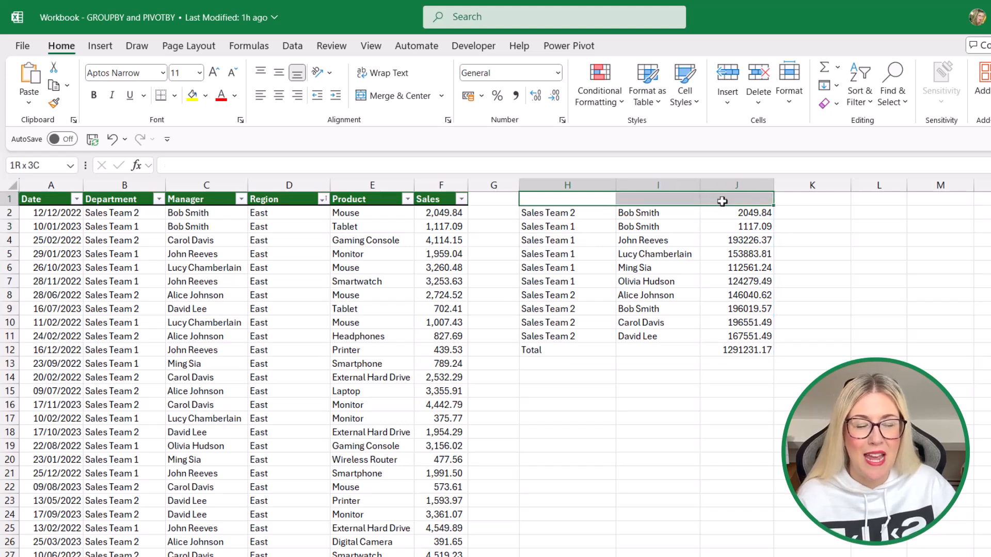
pyautogui.click(673, 241)
pyautogui.click(536, 212)
pyautogui.moveTo(537, 213); pyautogui.dragTo(739, 212)
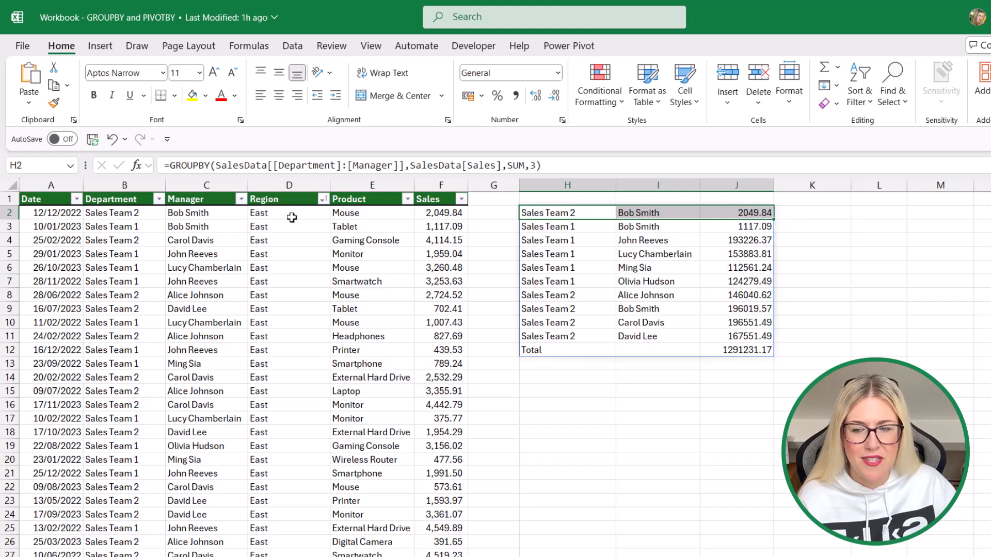
pyautogui.click(46, 214)
pyautogui.moveTo(46, 214); pyautogui.dragTo(462, 212)
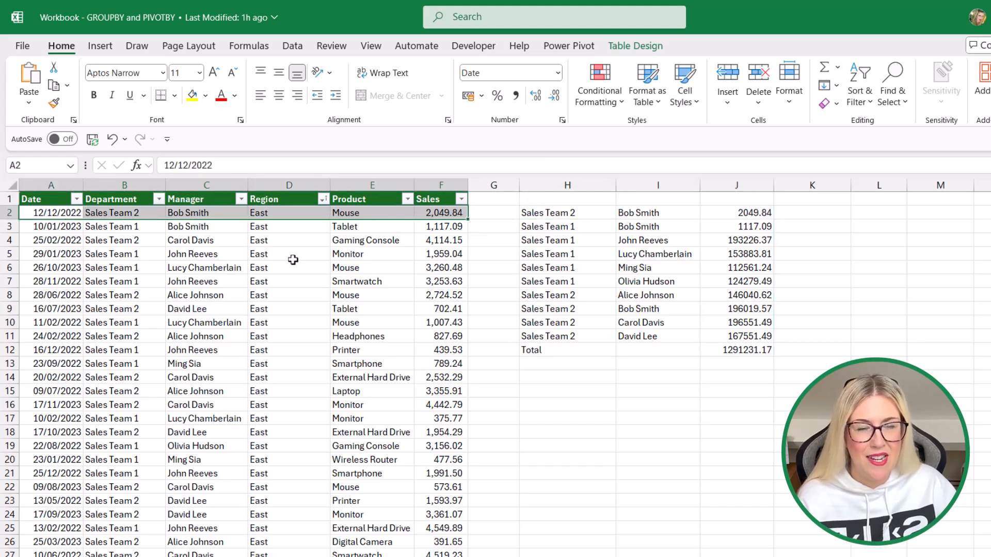
# Step: Replace the formula in H2 with a new GROUPBY whose row fields are the SalesData Department to Manager columns including their headers
pyautogui.click(562, 213)
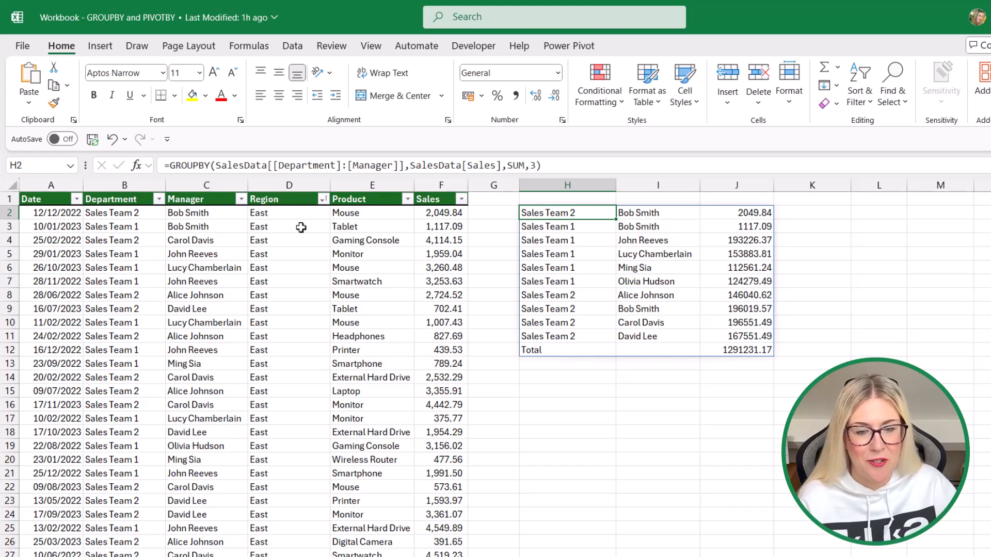
pyautogui.press('Delete')
pyautogui.write('=GROUP')
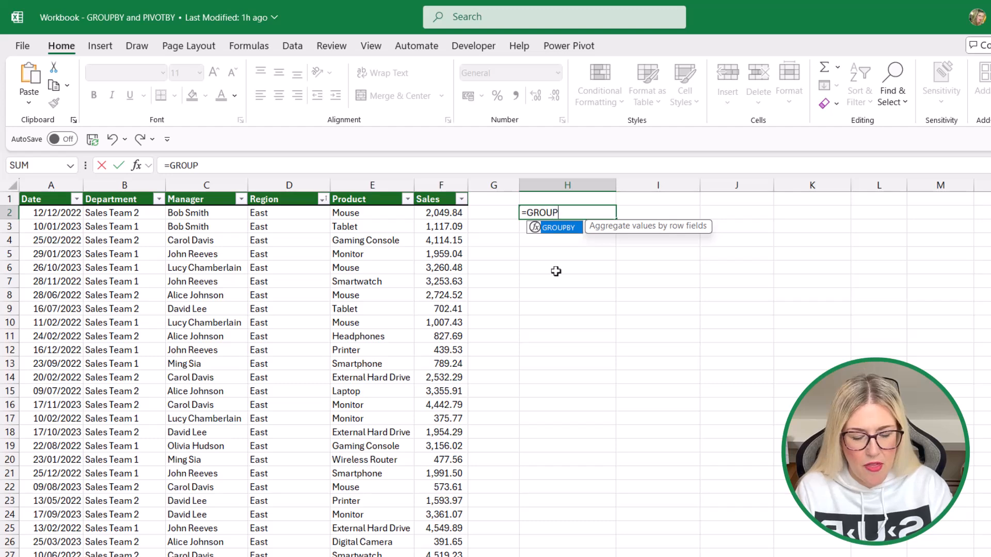
pyautogui.write('BY(')
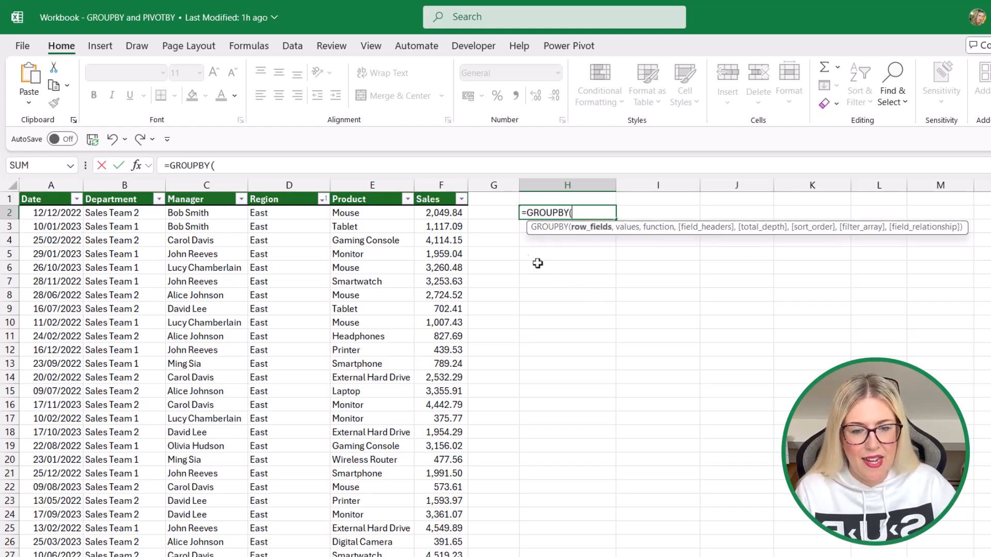
pyautogui.click(146, 192)
pyautogui.click(146, 192)
pyautogui.moveTo(146, 192); pyautogui.dragTo(213, 203)
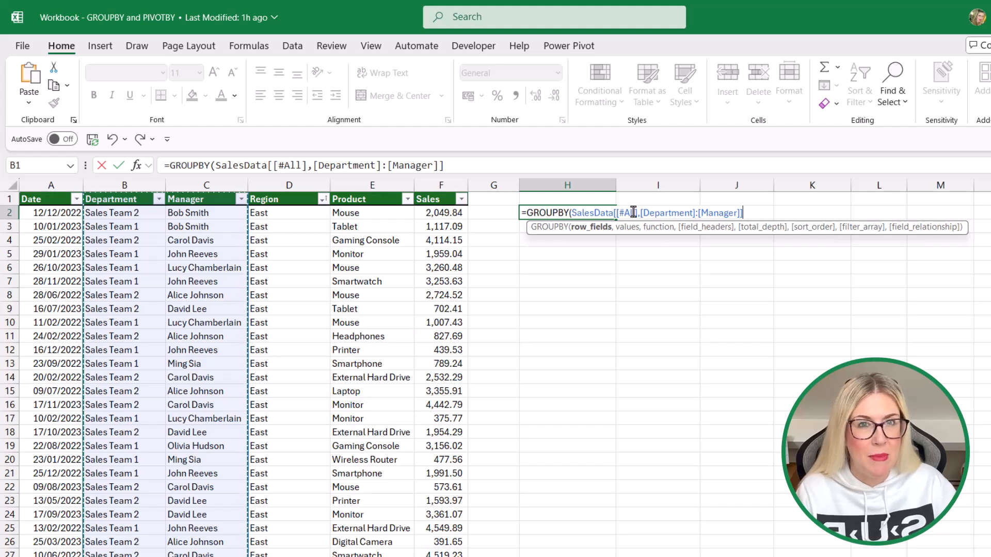
pyautogui.write(',')
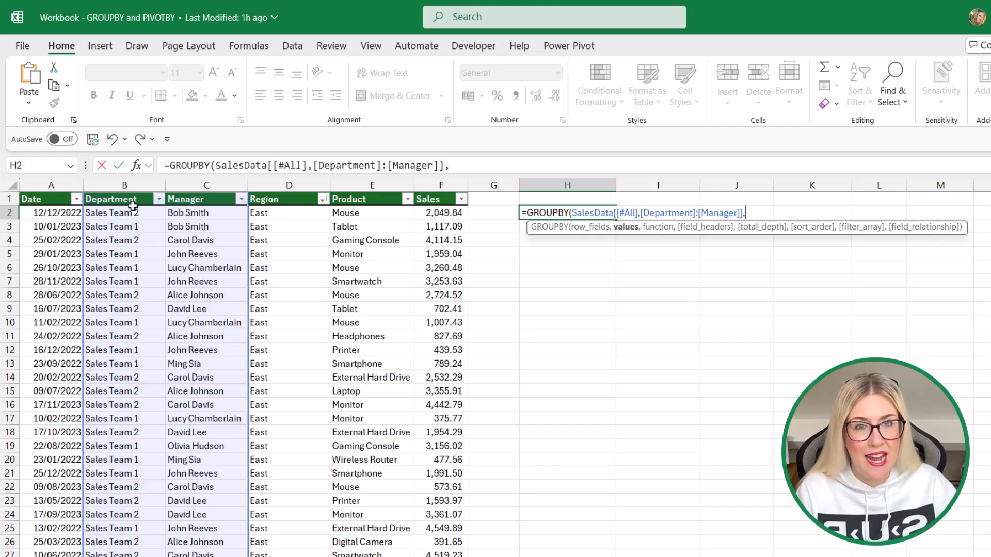
# Step: Complete the GROUPBY in H2 with the whole Sales column including its header as values, SUM as function and 3 for field_headers
pyautogui.click(450, 193)
pyautogui.click(450, 194)
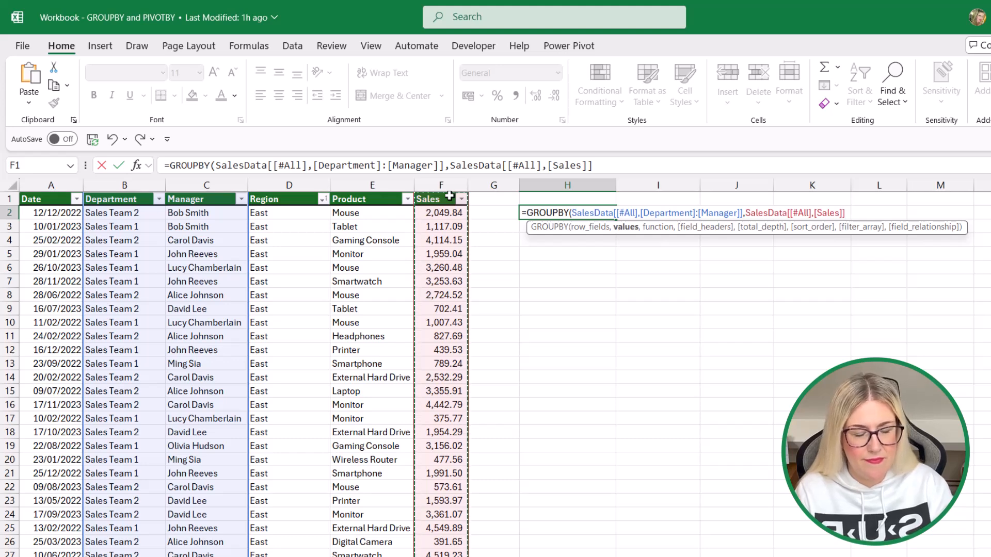
pyautogui.write(',SUM')
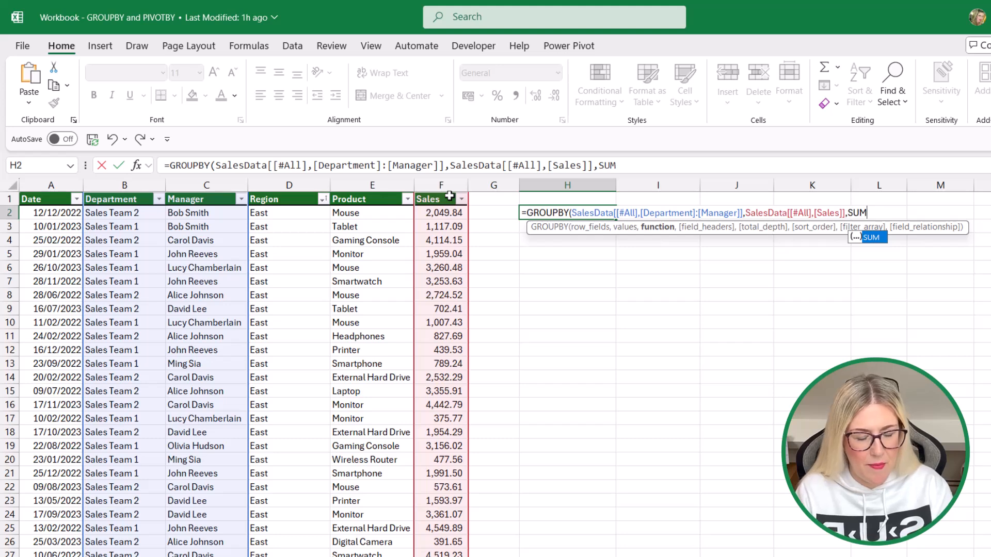
pyautogui.write(',')
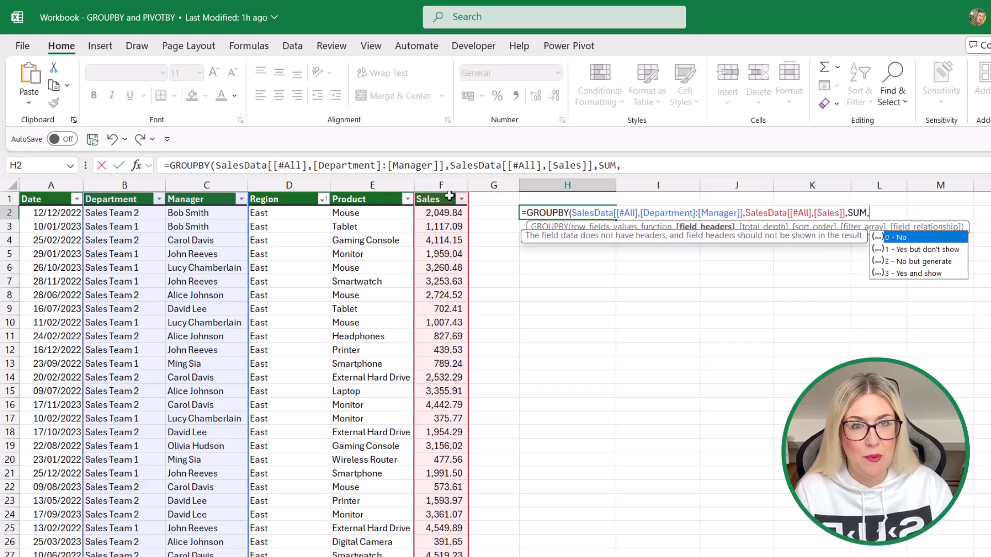
pyautogui.write('3')
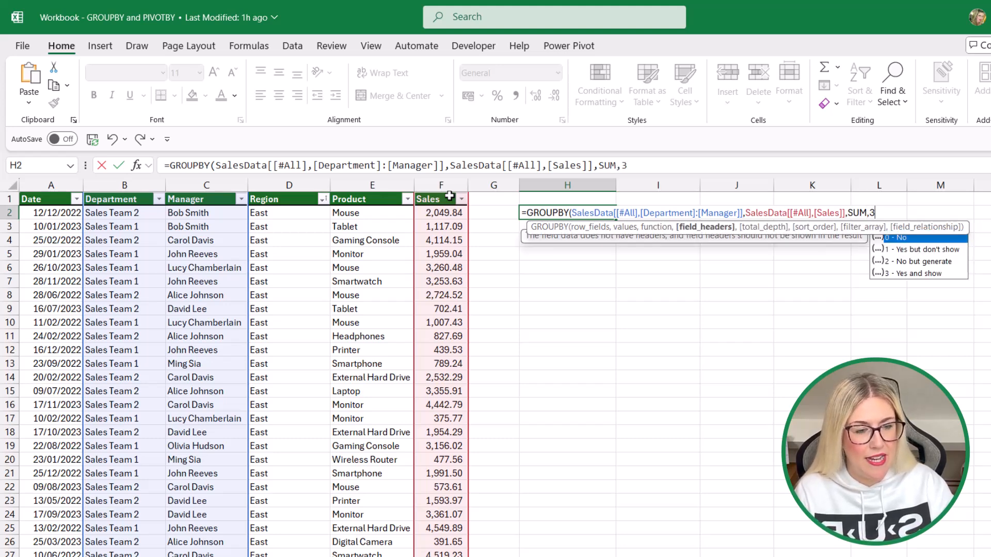
pyautogui.write(')')
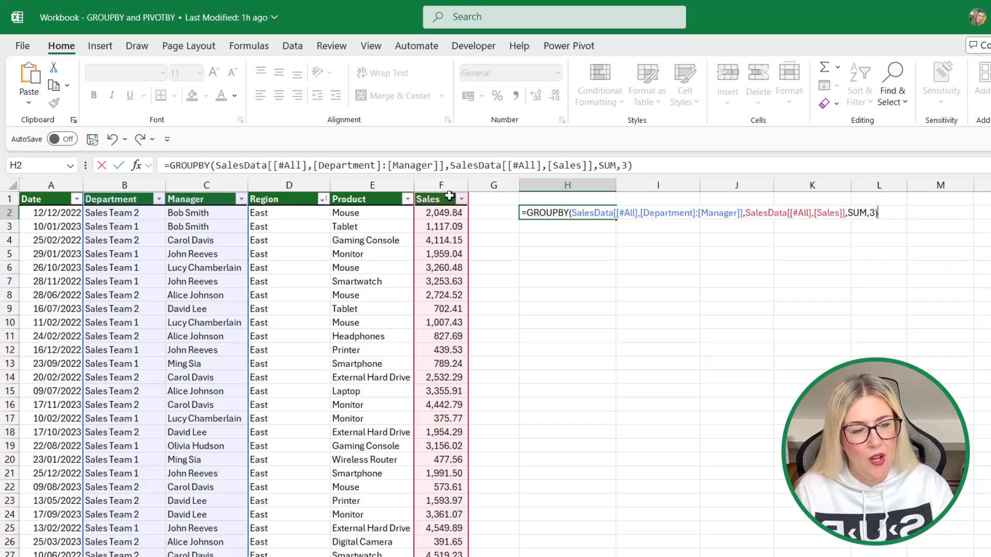
pyautogui.press('Return')
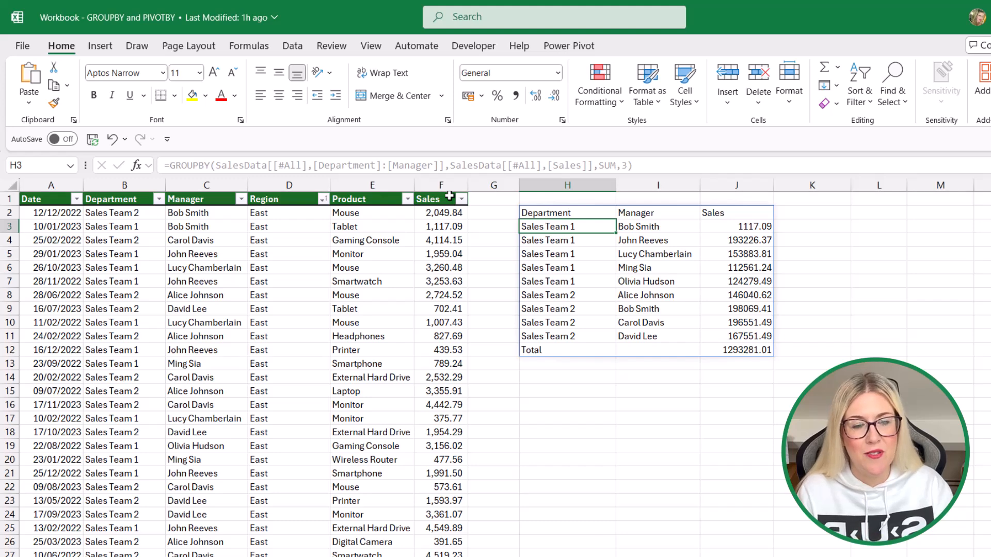
pyautogui.click(565, 214)
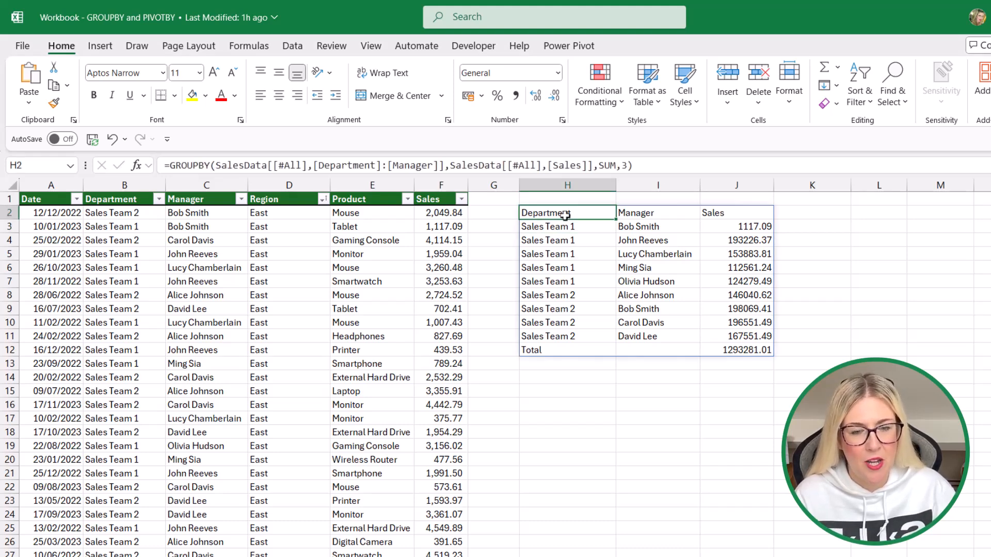
pyautogui.click(626, 165)
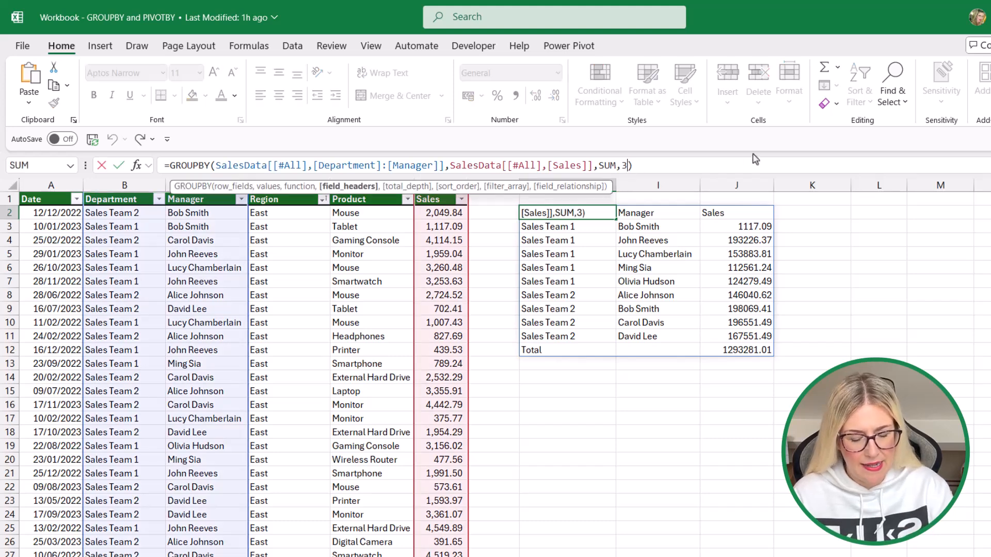
pyautogui.write(',')
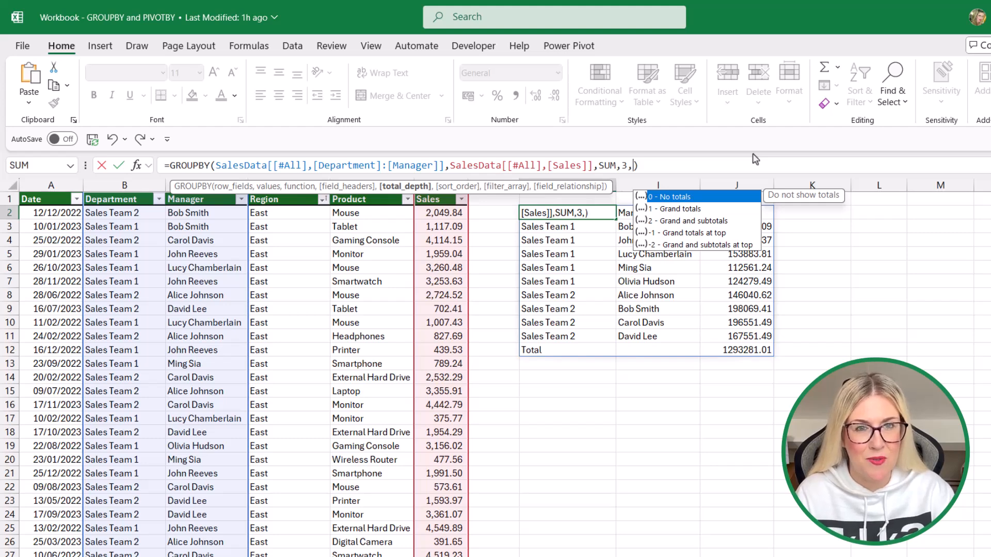
pyautogui.press('Escape')
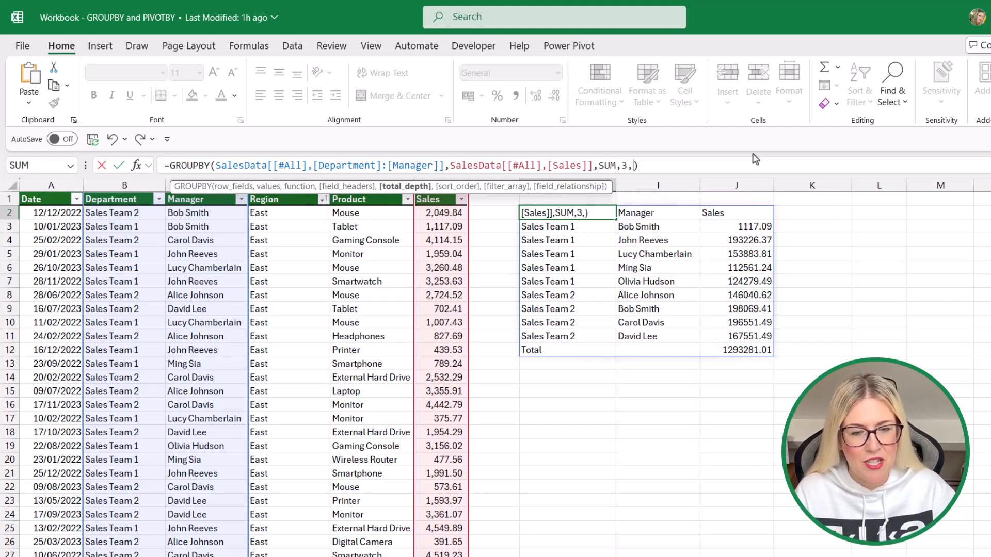
pyautogui.press('BackSpace')
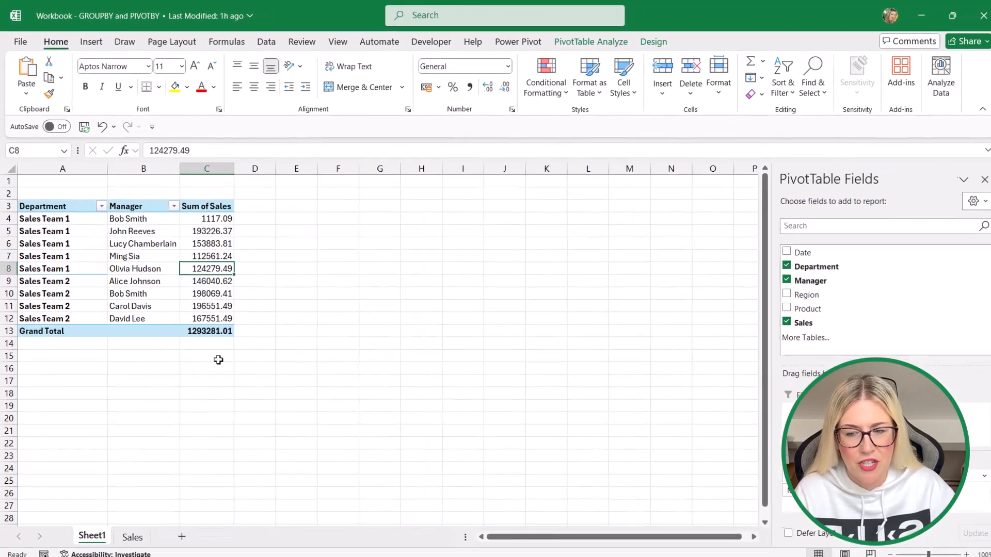
# Step: Show all subtotals at the bottom of each group in the Sheet1 PivotTable and look at its grand total options
pyautogui.click(137, 266)
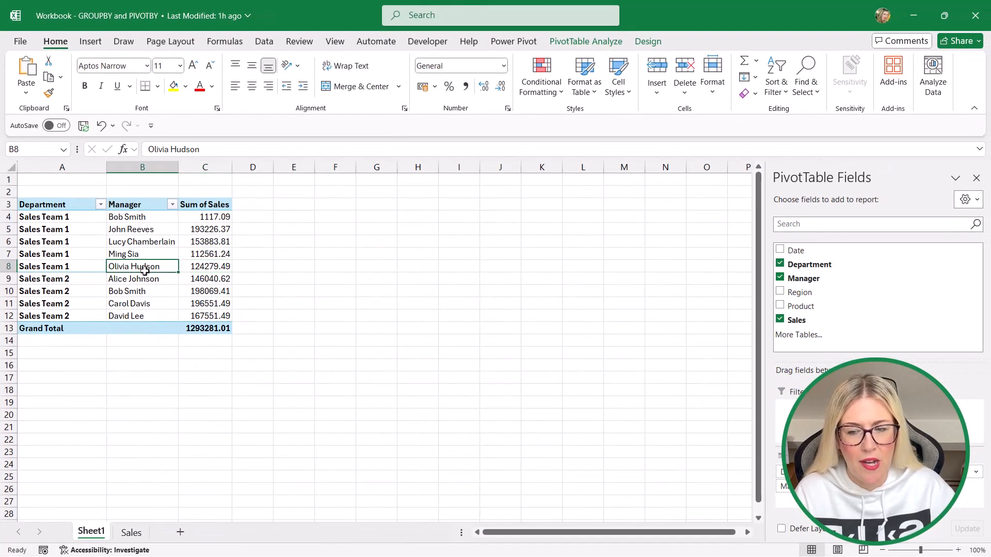
pyautogui.click(651, 44)
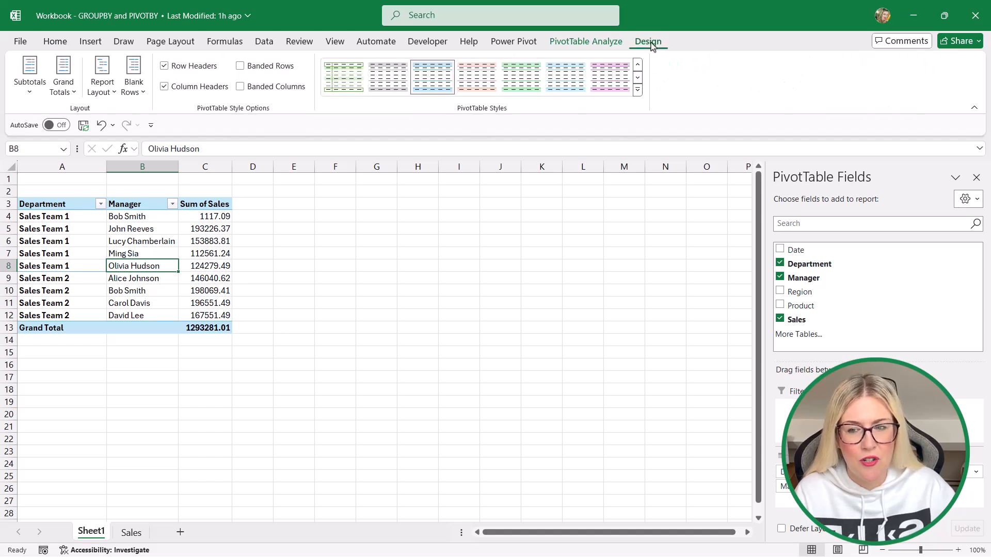
pyautogui.click(31, 92)
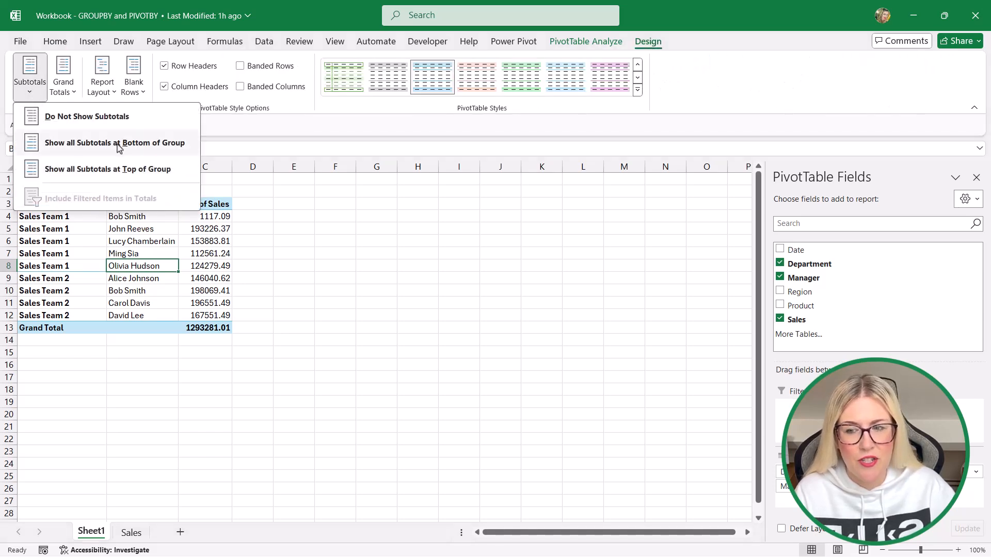
pyautogui.click(118, 149)
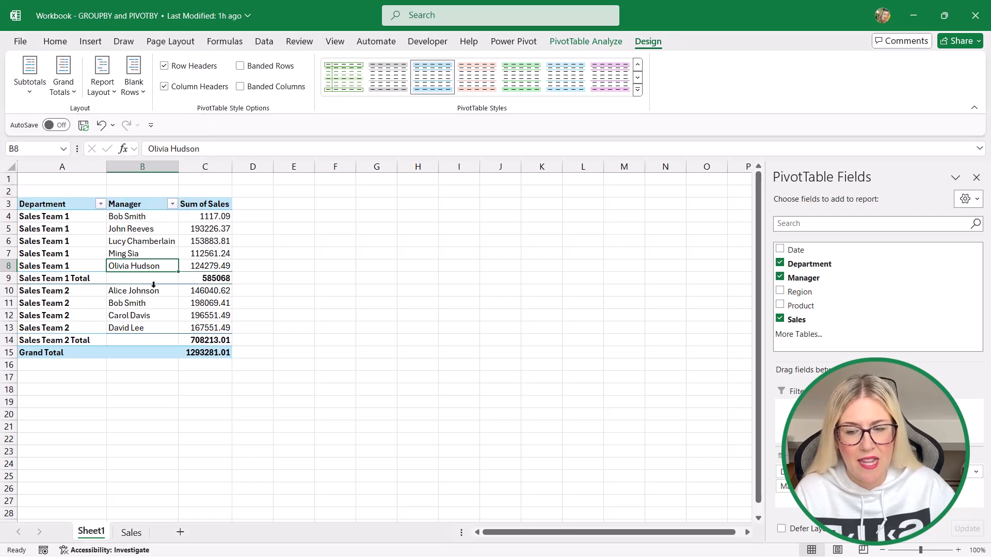
pyautogui.click(72, 98)
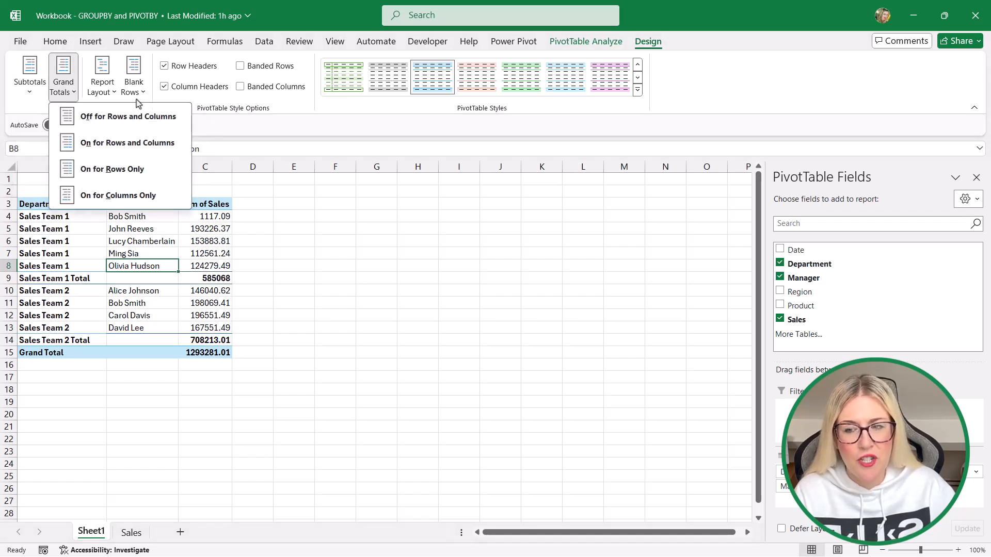
pyautogui.click(105, 362)
# Step: Add total_depth 2 (Grand and subtotals) to the GROUPBY formula in H2 of the Sales sheet and check both departments' subtotal rows
pyautogui.click(132, 533)
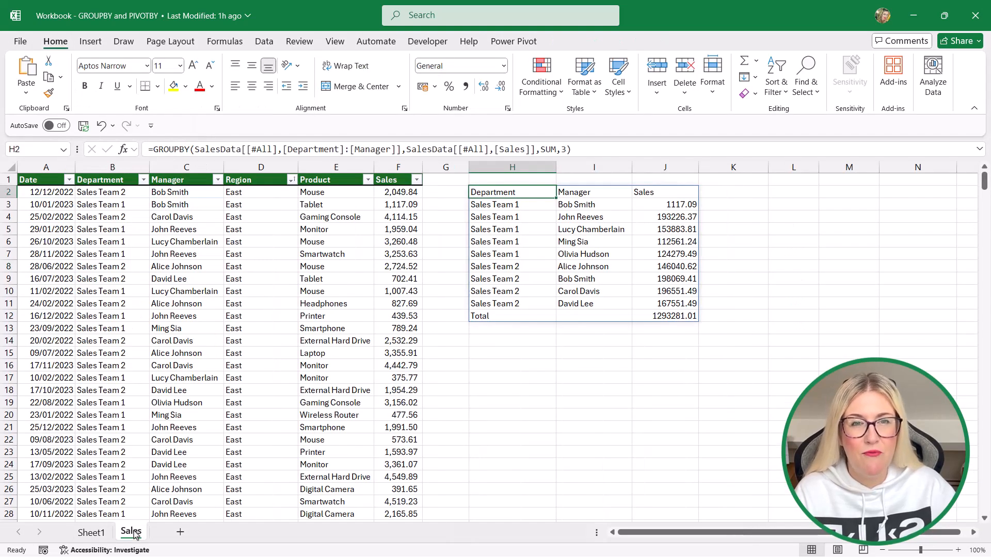
pyautogui.click(568, 149)
pyautogui.write(',')
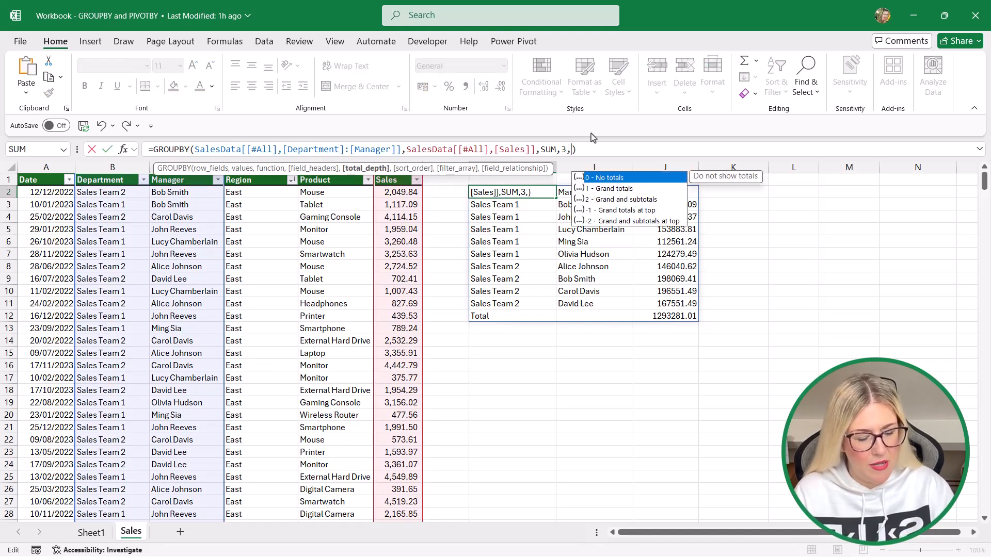
pyautogui.write('2')
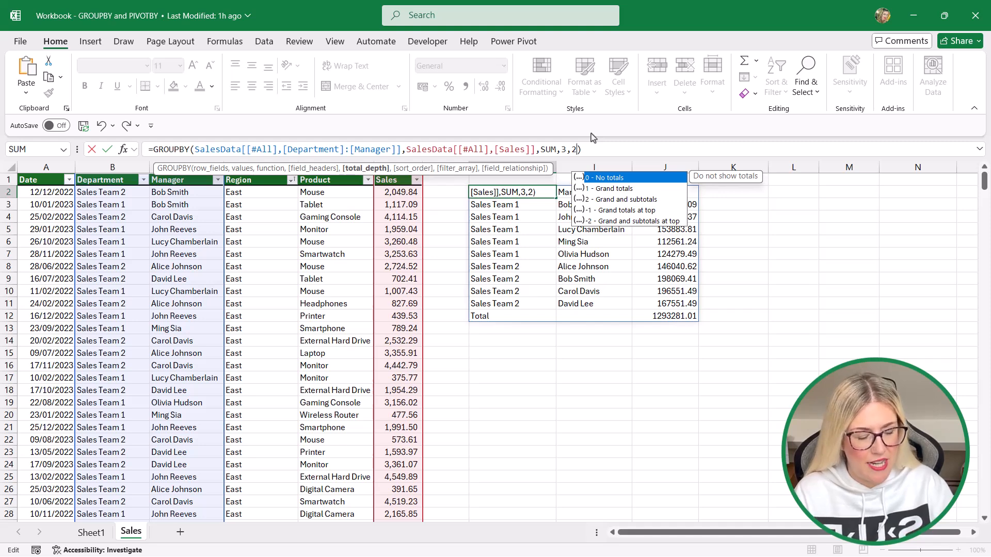
pyautogui.press('Return')
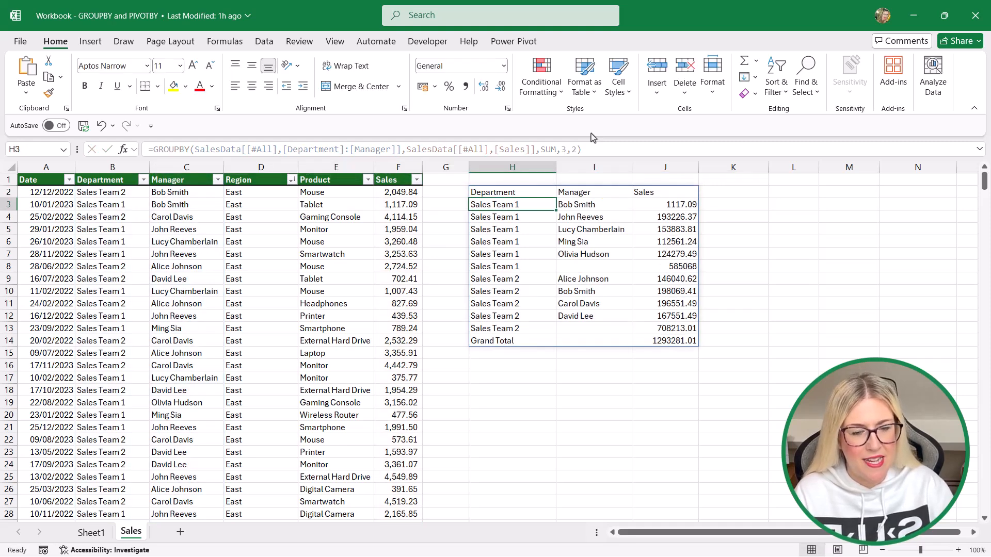
pyautogui.moveTo(483, 267); pyautogui.dragTo(660, 266)
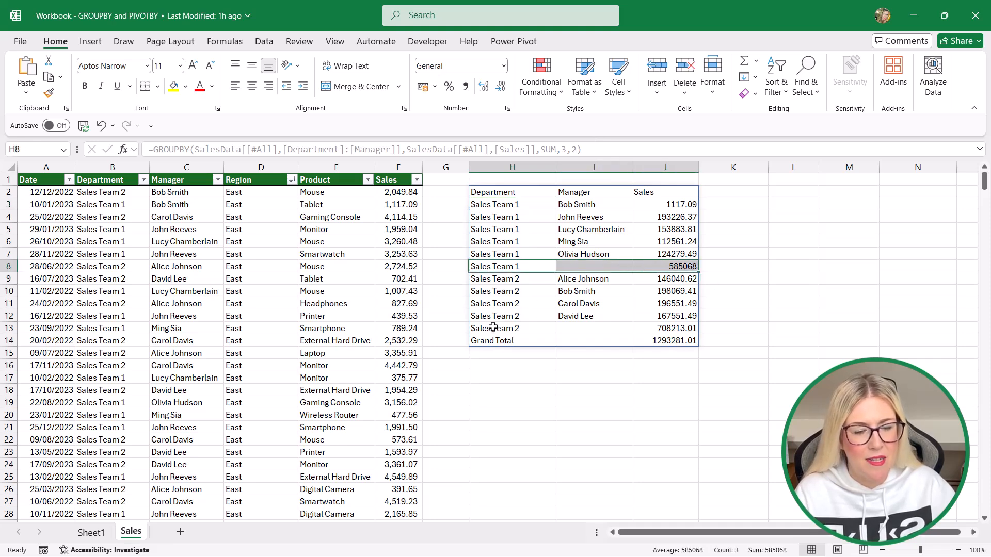
pyautogui.moveTo(494, 327); pyautogui.dragTo(668, 328)
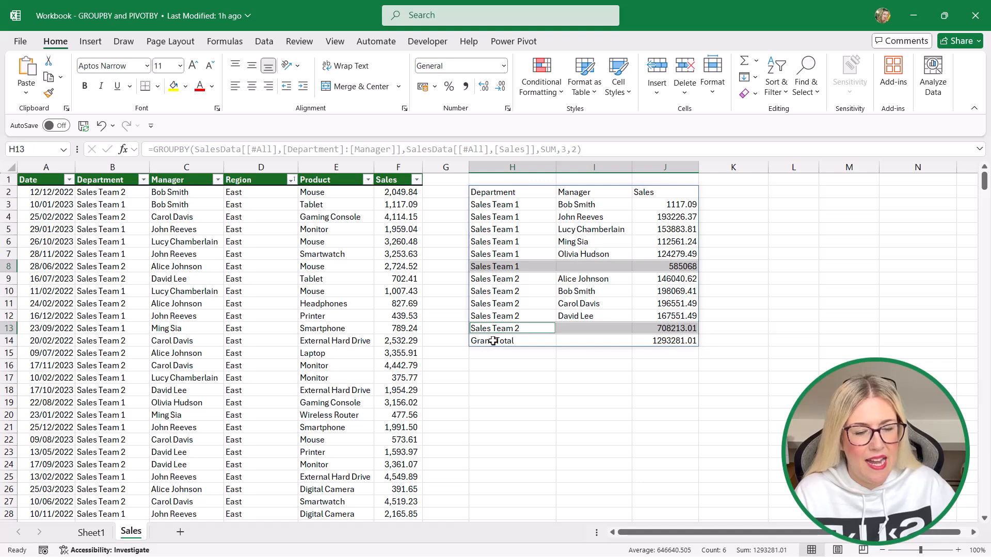
pyautogui.click(736, 251)
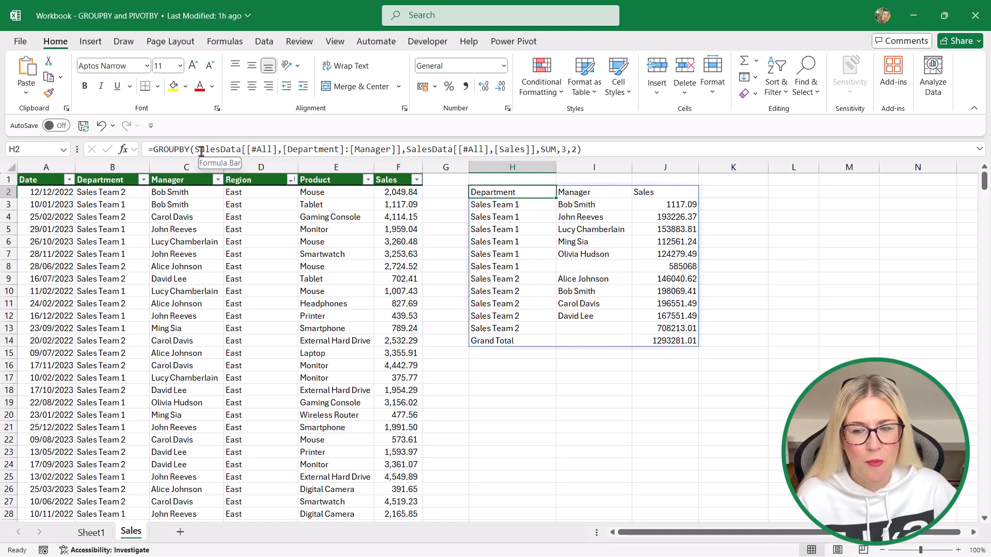
# Step: Extend the GROUPBY row fields in H2 to Department:Region by replacing Manager with Region, and check the added Region column
pyautogui.moveTo(195, 149); pyautogui.dragTo(276, 149)
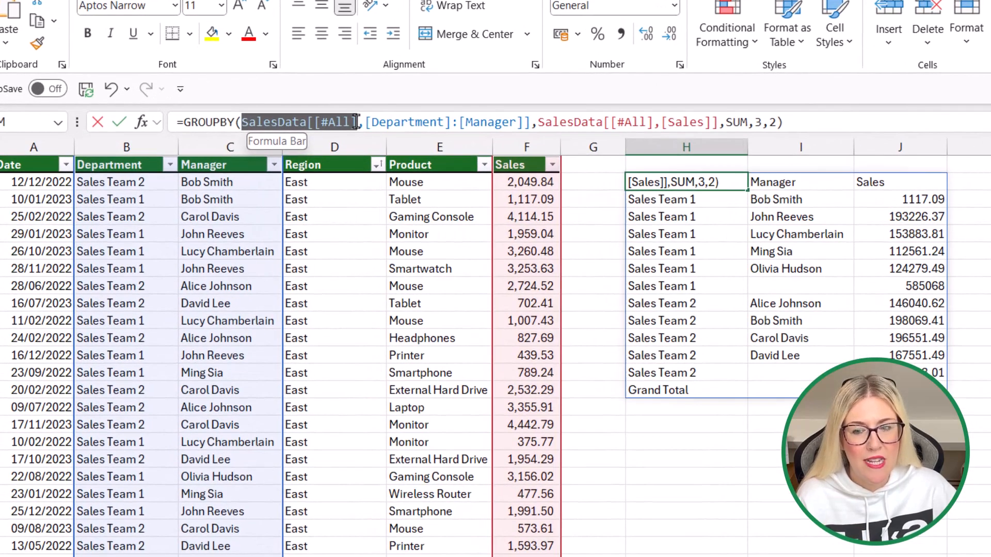
pyautogui.moveTo(356, 122); pyautogui.dragTo(531, 127)
pyautogui.click(365, 122)
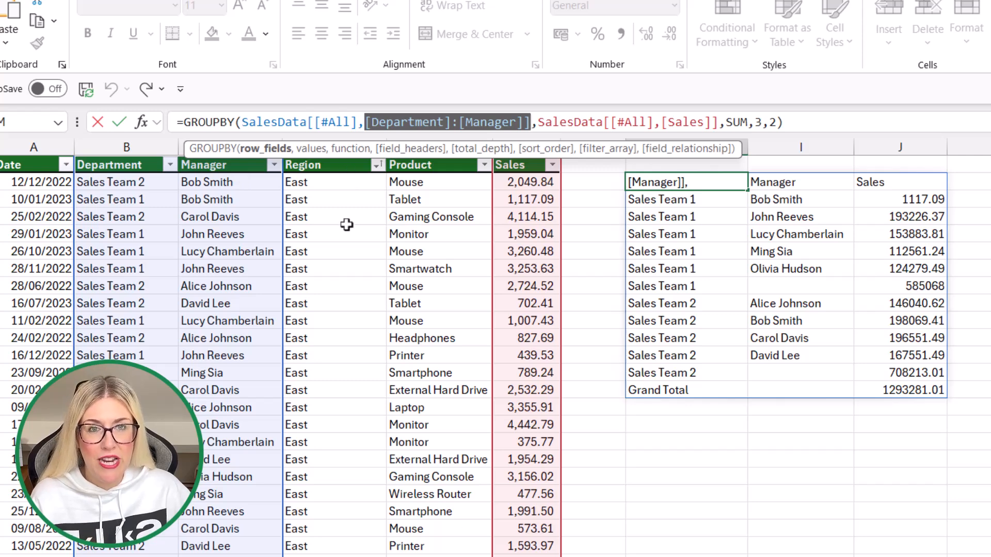
pyautogui.click(482, 122)
pyautogui.moveTo(465, 122); pyautogui.dragTo(521, 125)
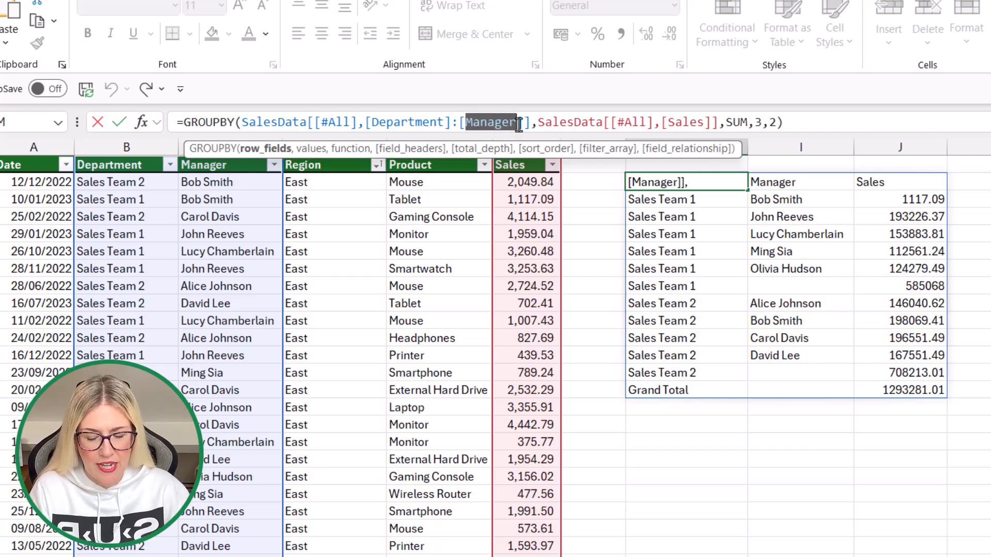
pyautogui.write('Region')
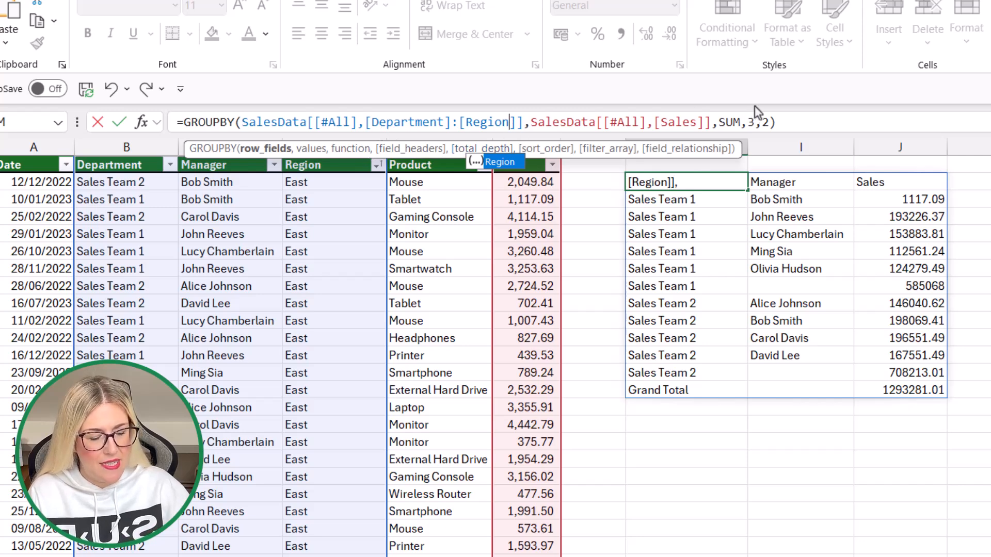
pyautogui.press('Return')
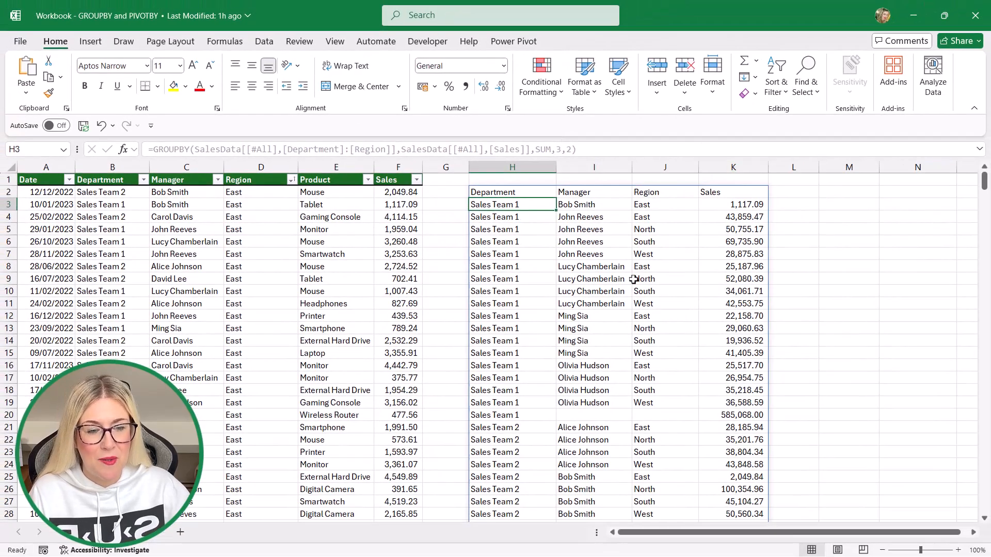
pyautogui.click(662, 168)
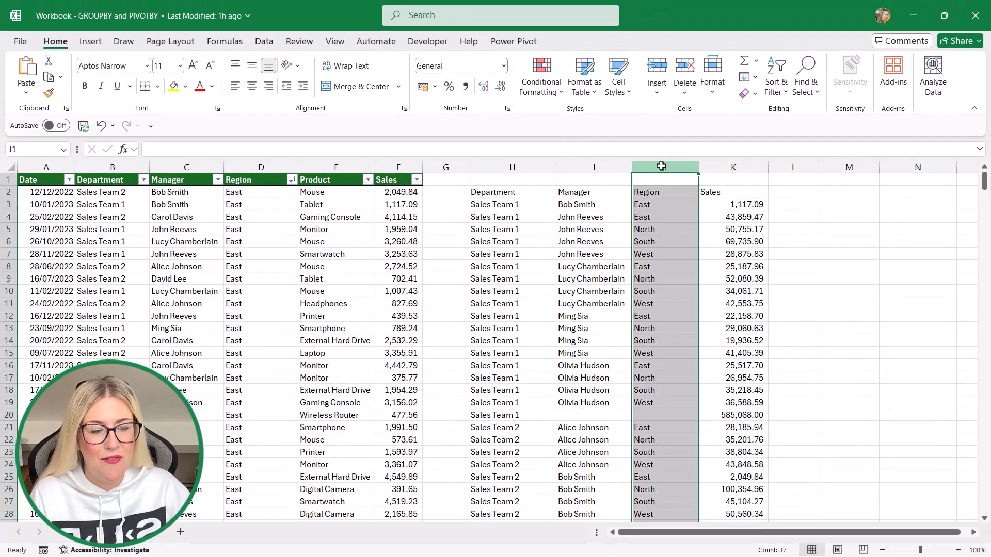
pyautogui.click(753, 243)
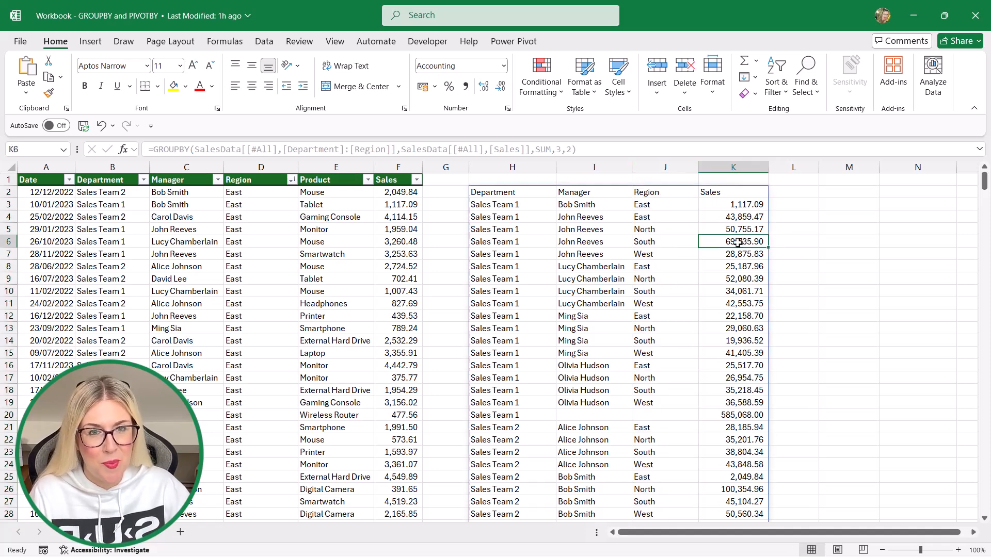
# Step: Set total_depth to 0 (No totals) in the GROUPBY formula in H2 and check the results for subtotals and a grand total
pyautogui.click(513, 191)
pyautogui.scroll(-1, 586, 294)
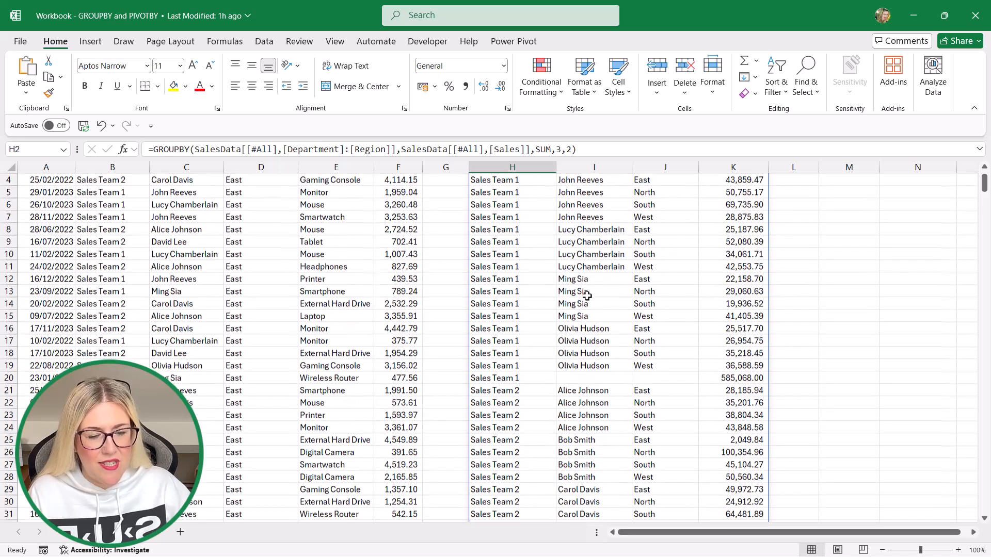
pyautogui.scroll(1, 488, 345)
pyautogui.click(570, 149)
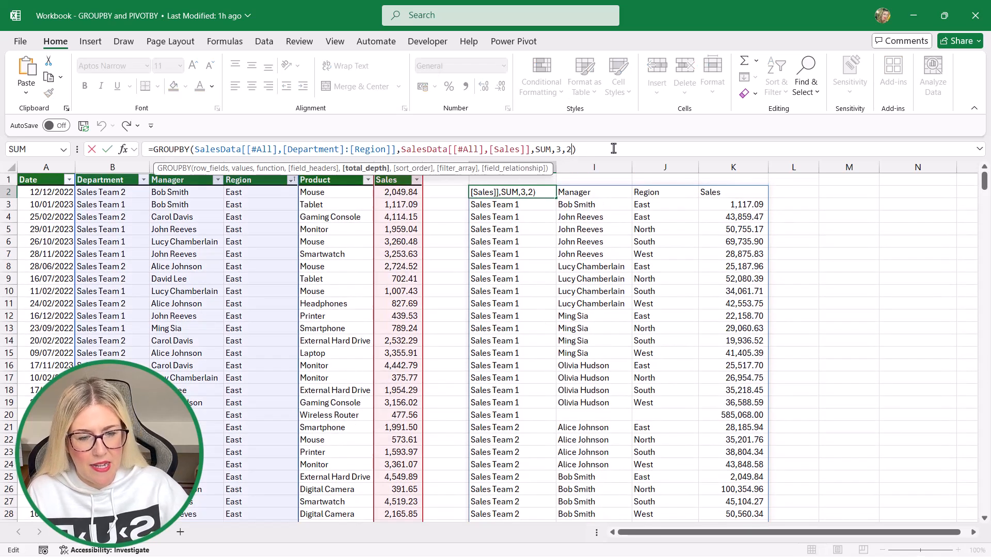
pyautogui.press('BackSpace')
pyautogui.write('0')
pyautogui.press('Return')
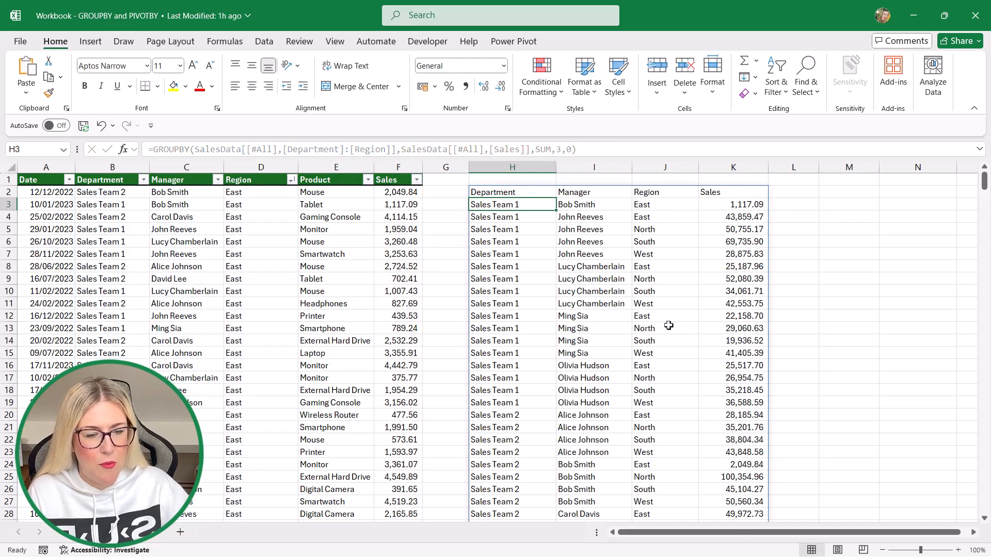
pyautogui.click(676, 328)
pyautogui.scroll(-4, 673, 326)
pyautogui.scroll(4, 676, 323)
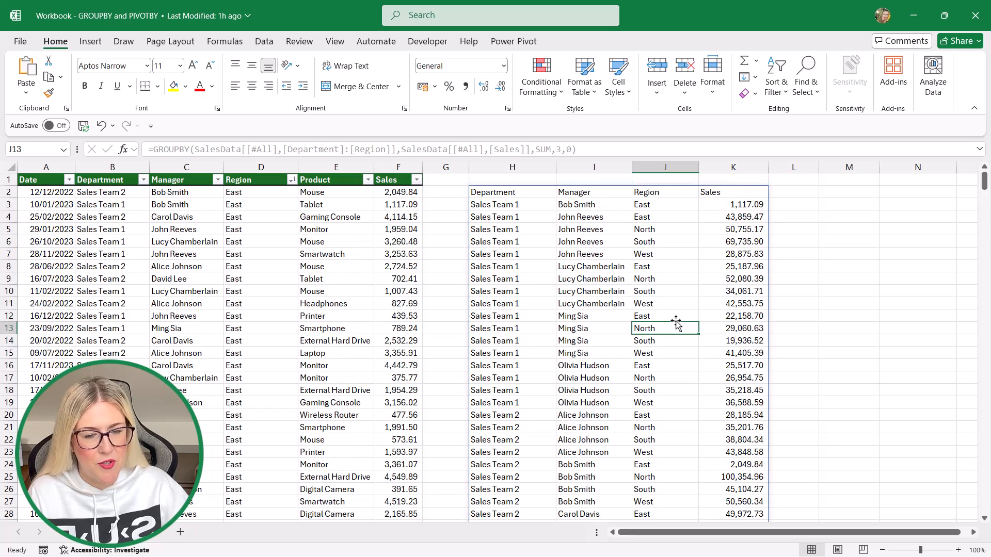
# Step: Restore total_depth to 2 (Grand and subtotals) in the GROUPBY formula in H2
pyautogui.click(498, 193)
pyautogui.click(572, 150)
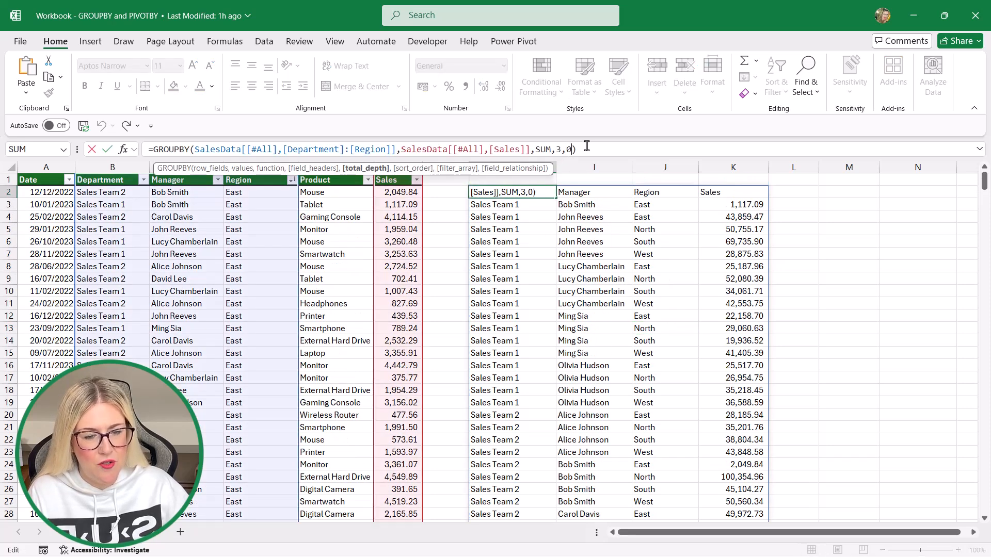
pyautogui.press('BackSpace')
pyautogui.write('2')
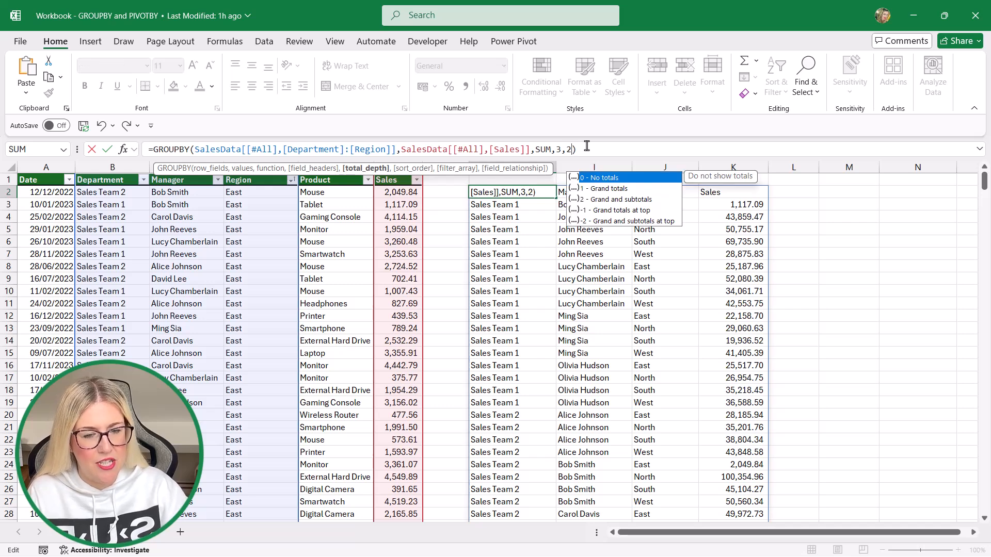
pyautogui.hotkey('ctrl', 'Return')
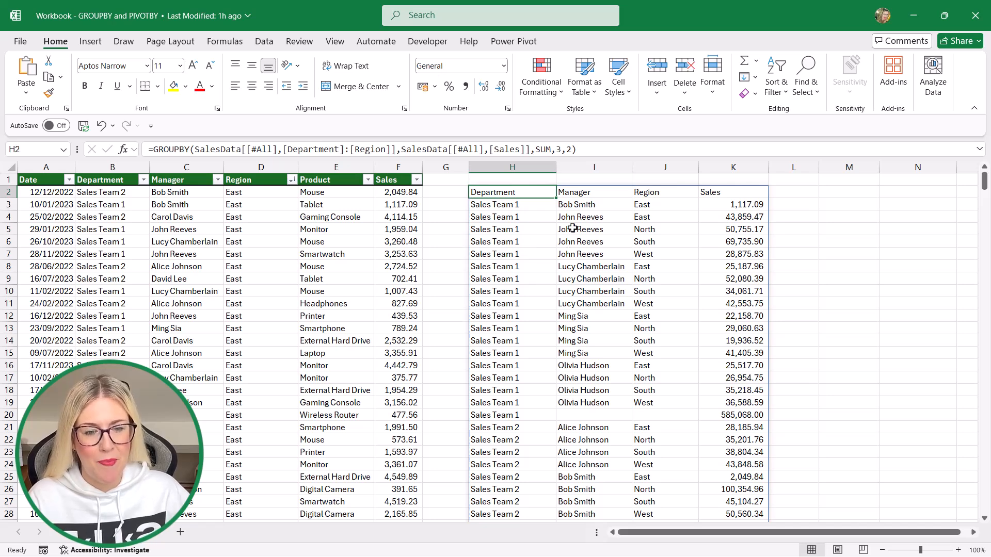
pyautogui.click(571, 148)
pyautogui.write(',')
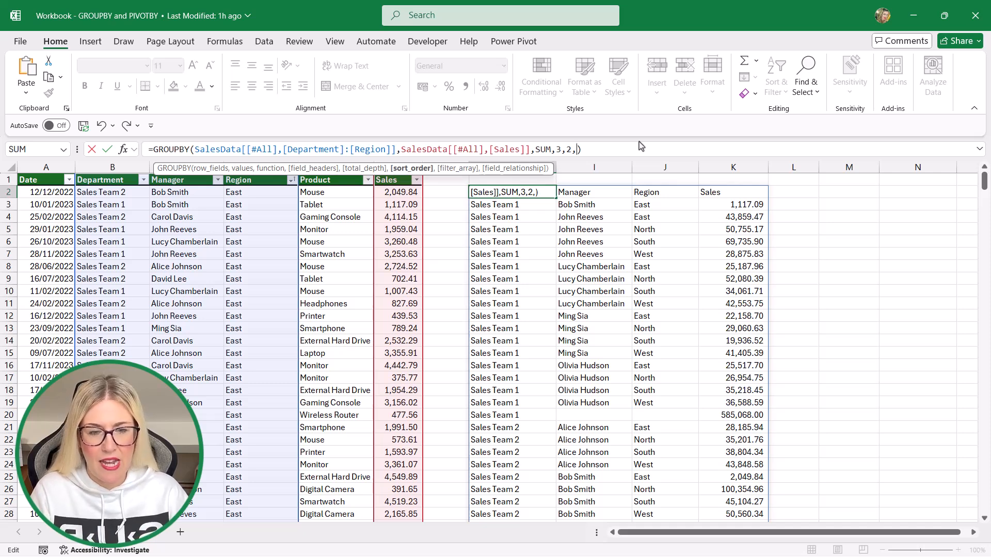
pyautogui.press('BackSpace')
pyautogui.hotkey('ctrl', 'Return')
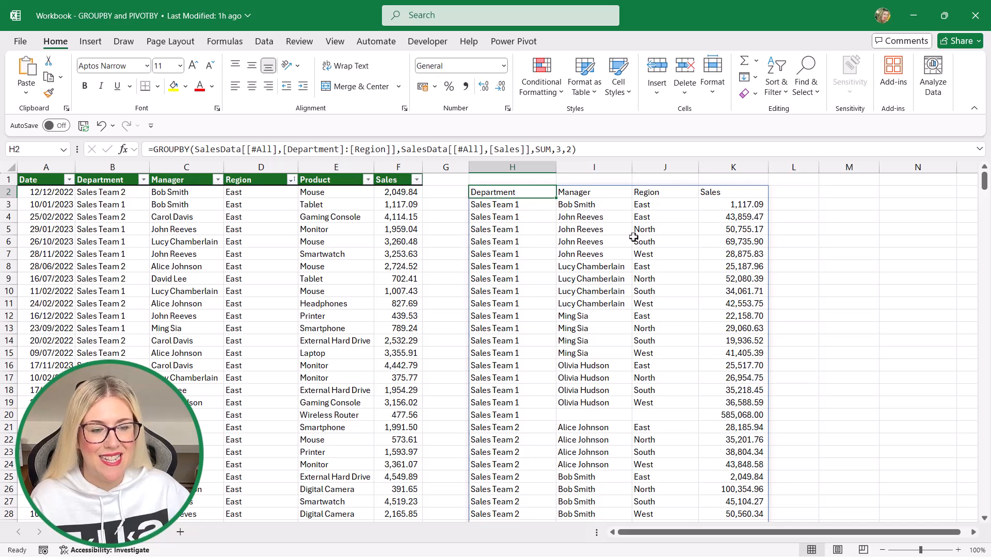
# Step: Add sort_order 4 to the GROUPBY formula in H2 to sort ascending by Sales, and check the Sales values in both departments
pyautogui.click(567, 149)
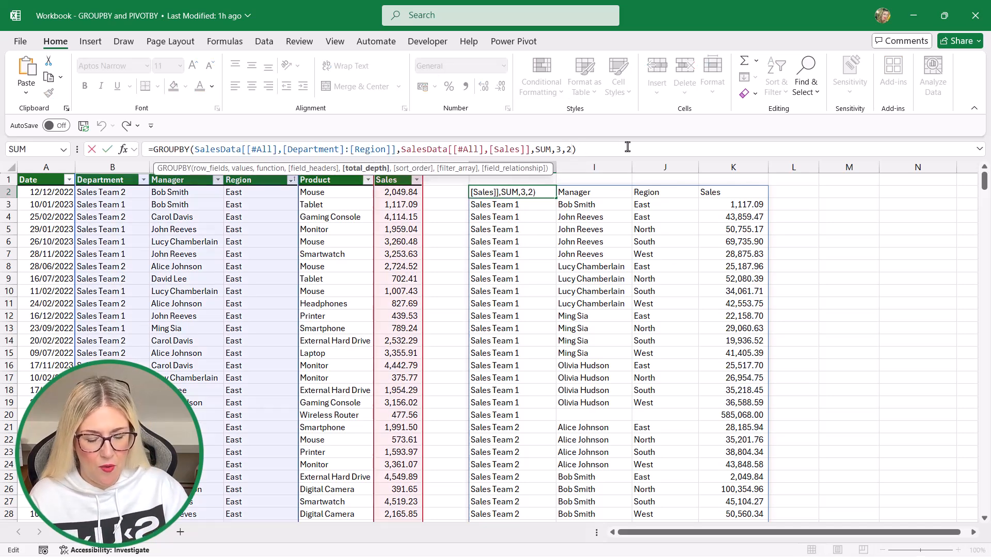
pyautogui.write(',')
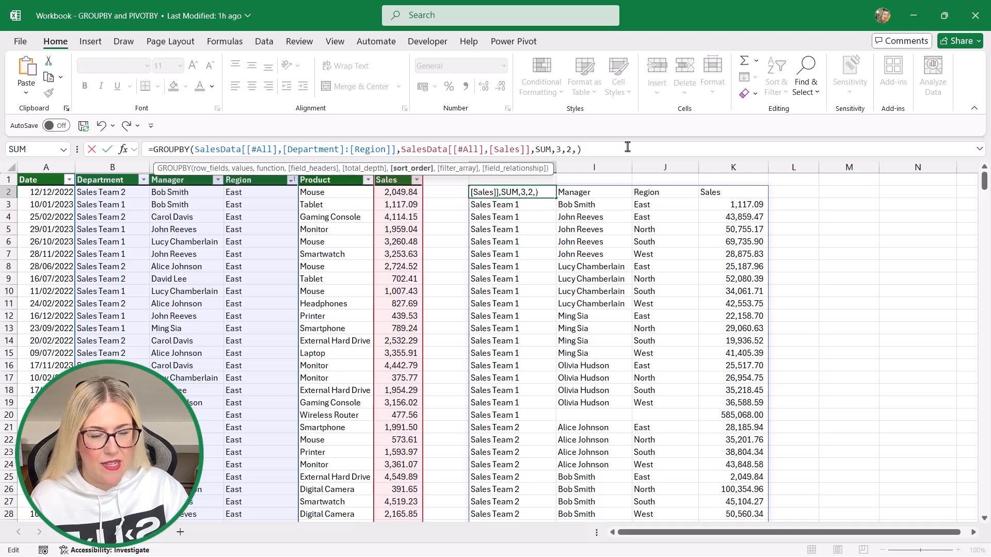
pyautogui.write('4')
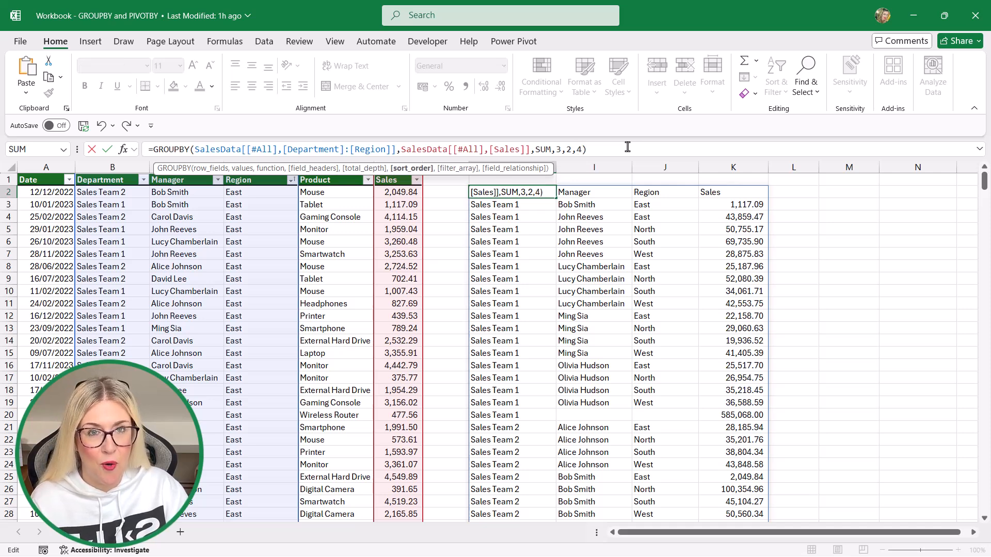
pyautogui.press('Return')
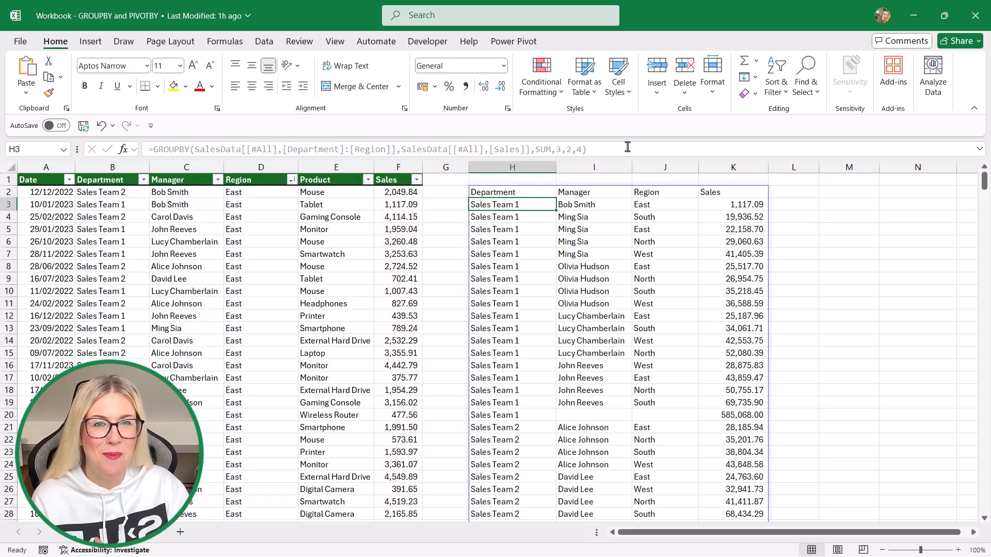
pyautogui.click(736, 207)
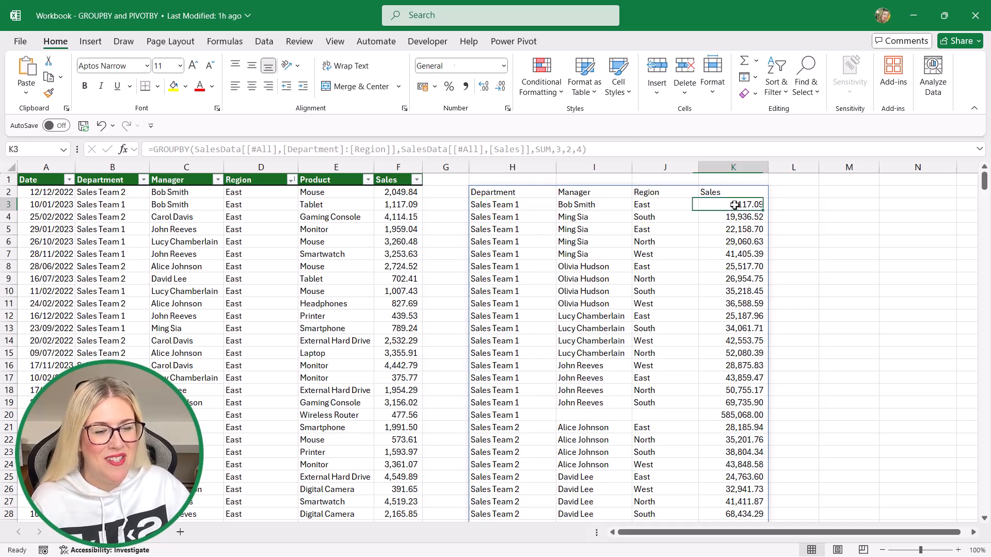
pyautogui.scroll(-1, 748, 269)
pyautogui.scroll(1, 741, 238)
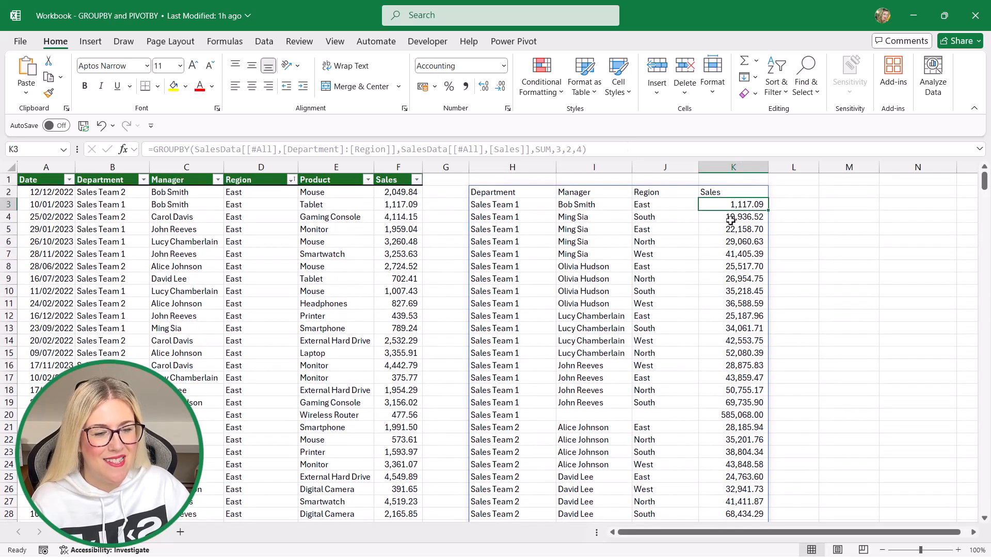
pyautogui.click(730, 403)
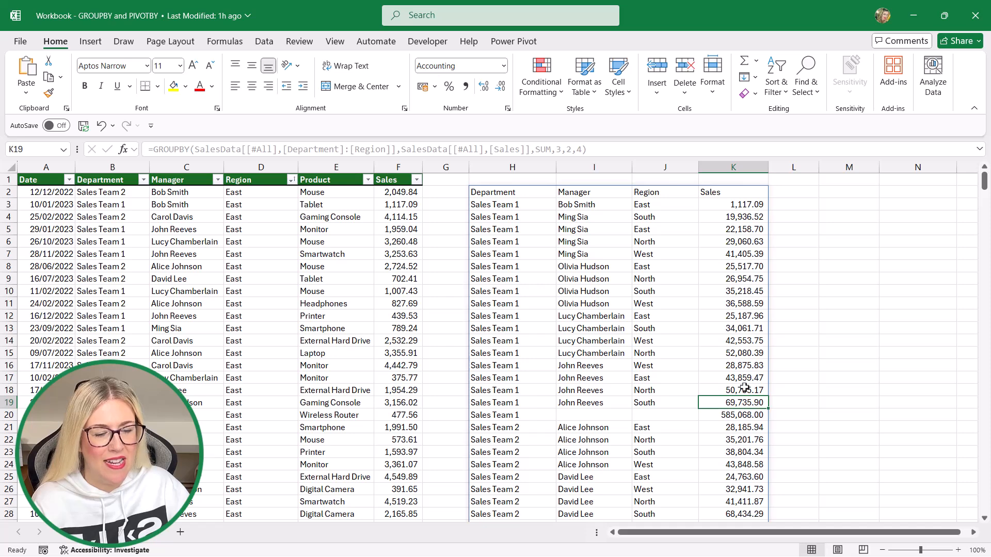
pyautogui.scroll(-2, 743, 382)
pyautogui.click(736, 354)
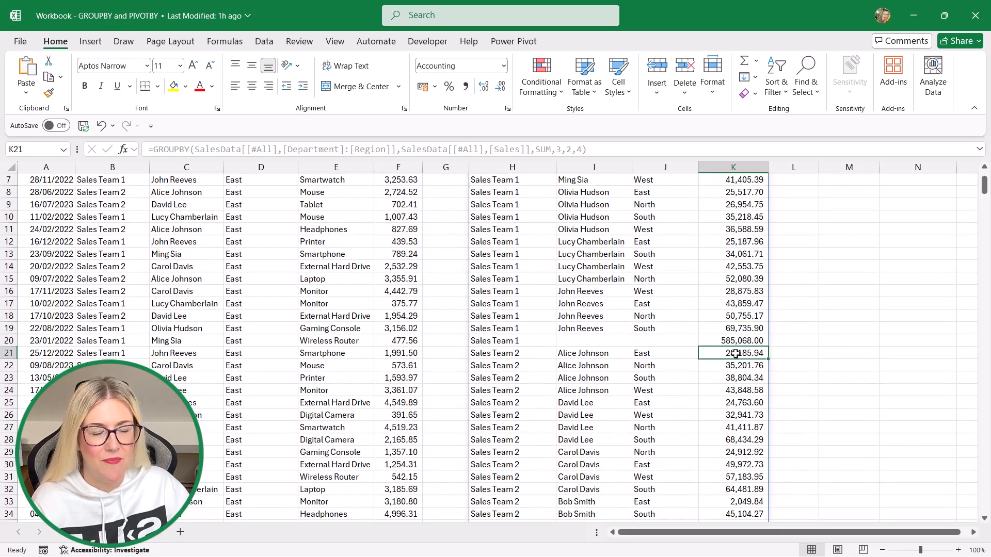
# Step: Set the GROUPBY sort_order in H2 to -4 for descending Sales and check the first department's Sales values
pyautogui.hotkey('ctrl', 'Up')
pyautogui.hotkey('ctrl', 'Left')
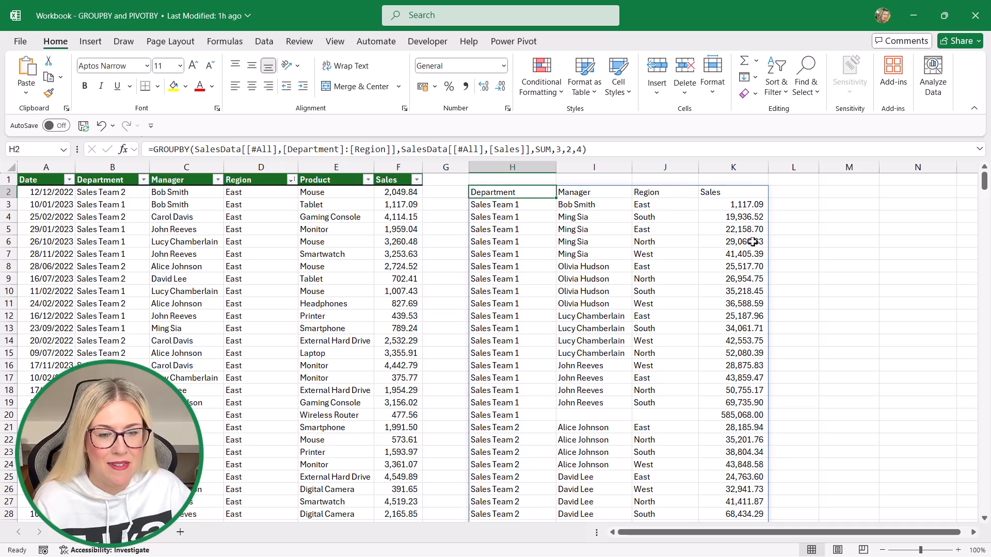
pyautogui.click(576, 149)
pyautogui.write('-')
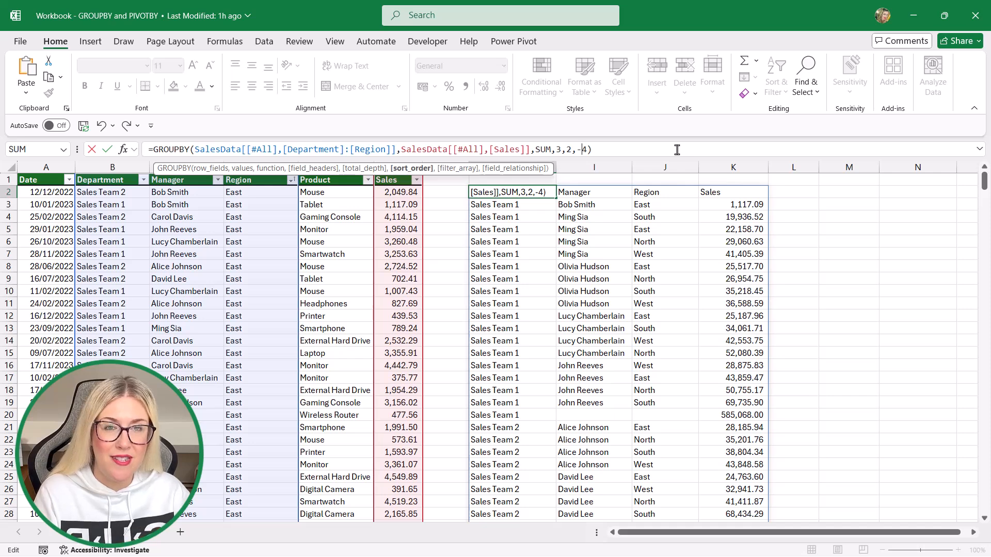
pyautogui.press('Return')
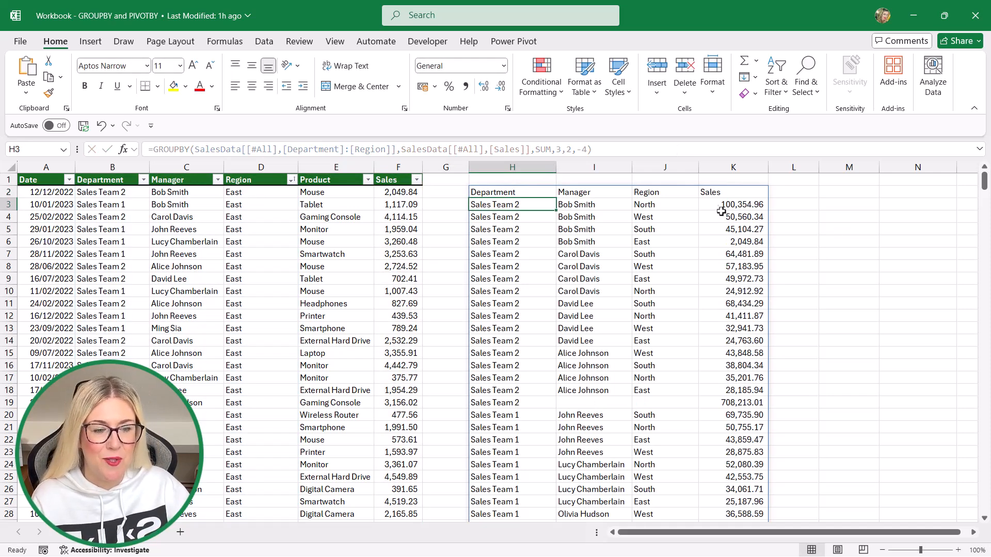
pyautogui.click(740, 206)
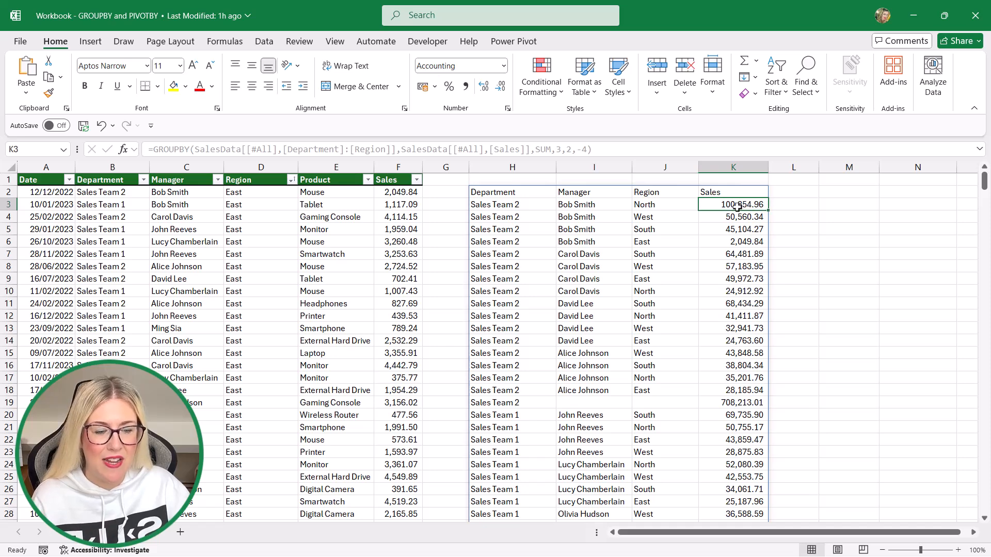
pyautogui.click(719, 389)
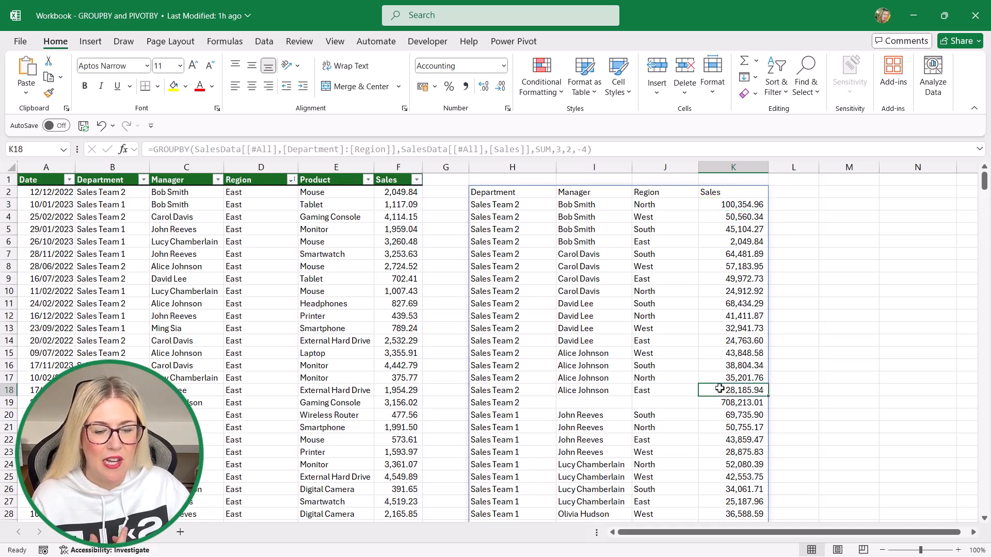
pyautogui.click(526, 194)
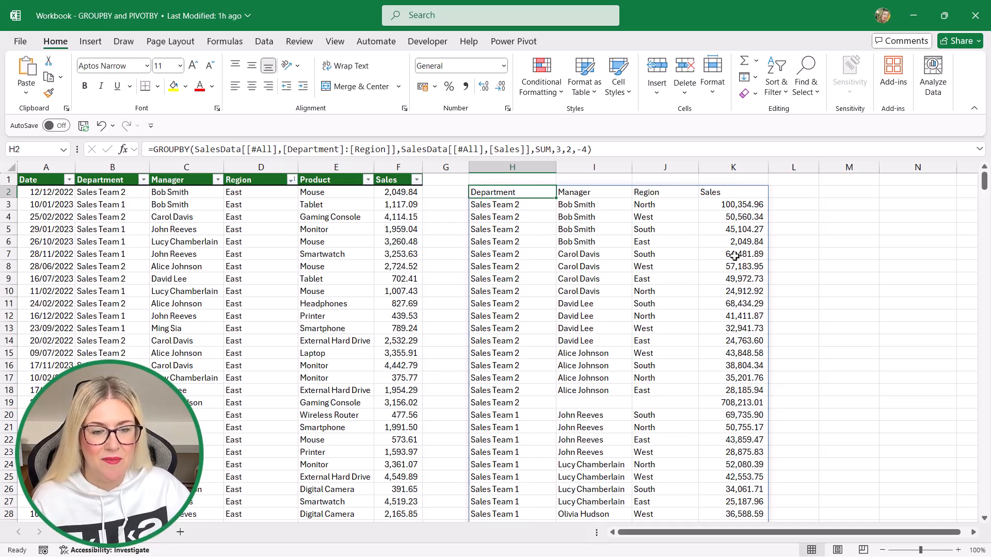
# Step: Set the GROUPBY sort_order in H2 to 2 to sort ascending by Manager, and check the Manager column
pyautogui.click(576, 205)
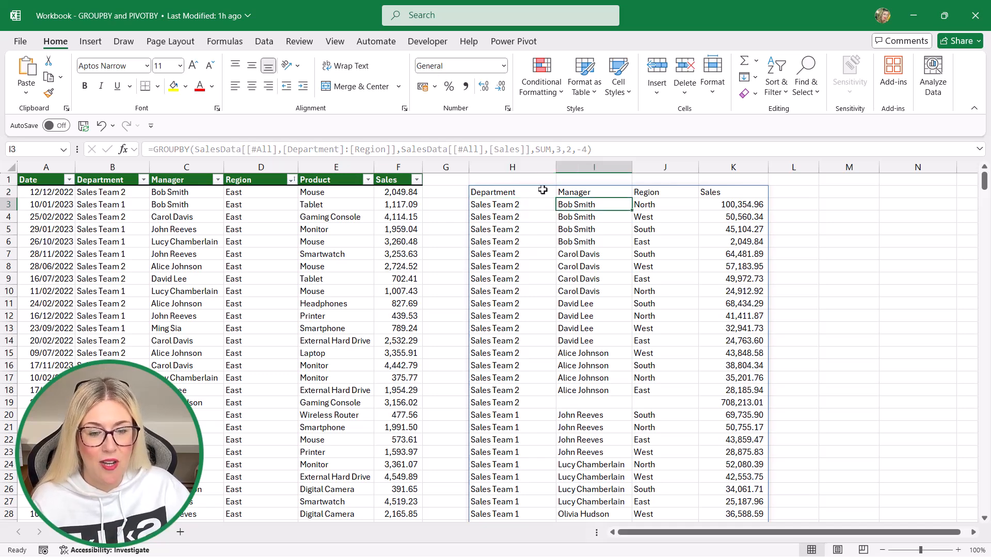
pyautogui.click(526, 192)
pyautogui.click(588, 149)
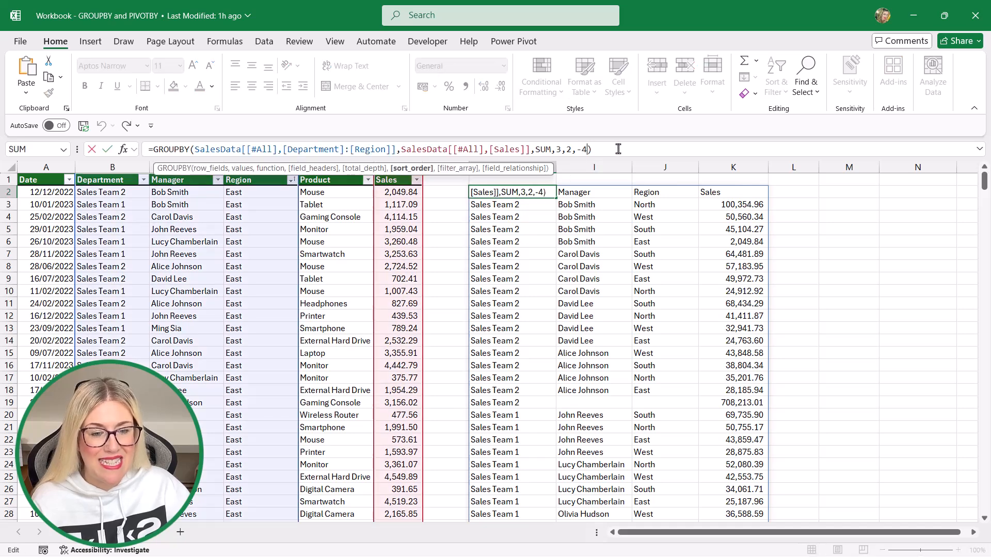
pyautogui.press('BackSpace')
pyautogui.press('BackSpace')
pyautogui.write('2')
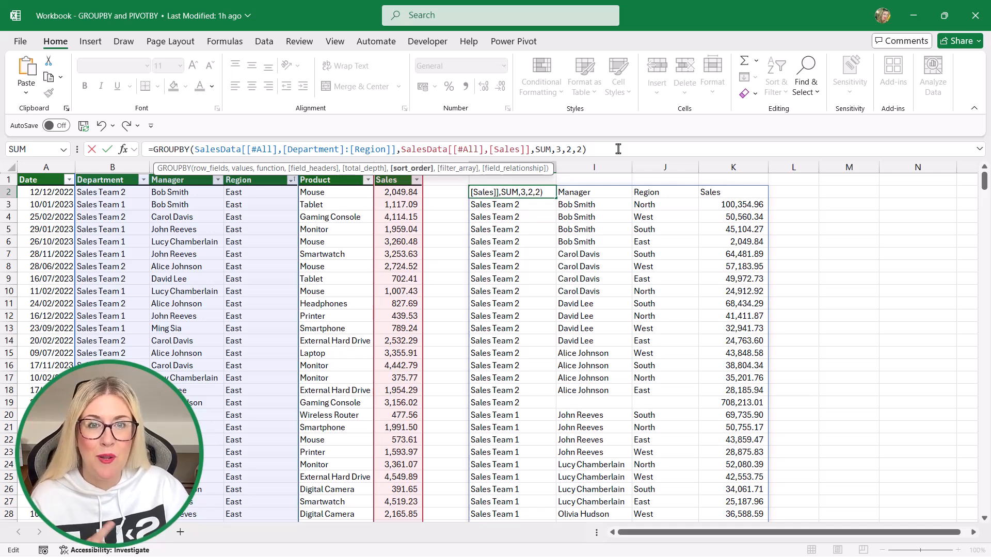
pyautogui.press('Return')
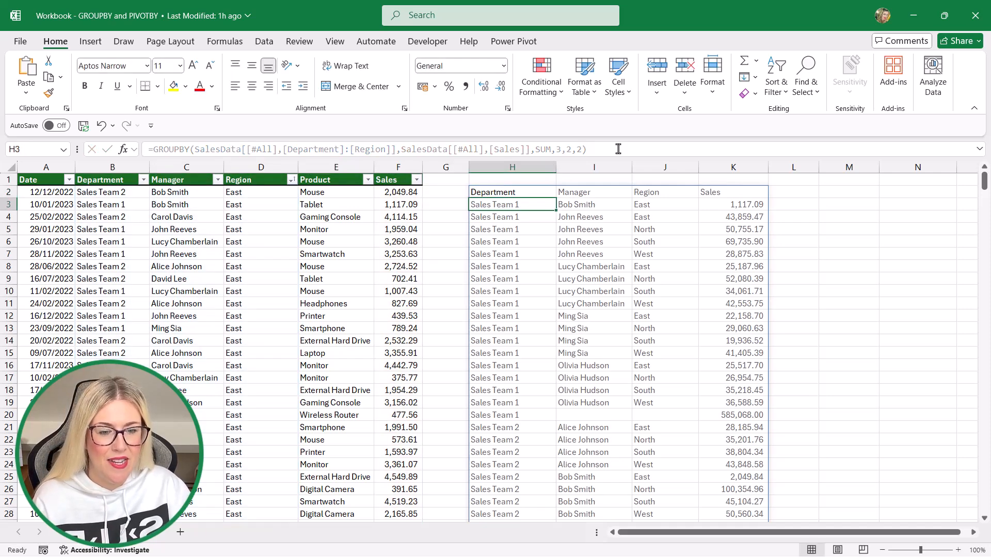
pyautogui.click(593, 205)
# Step: Set the GROUPBY sort_order in H2 to -2 for descending Manager order and check the manager names in both departments
pyautogui.click(500, 195)
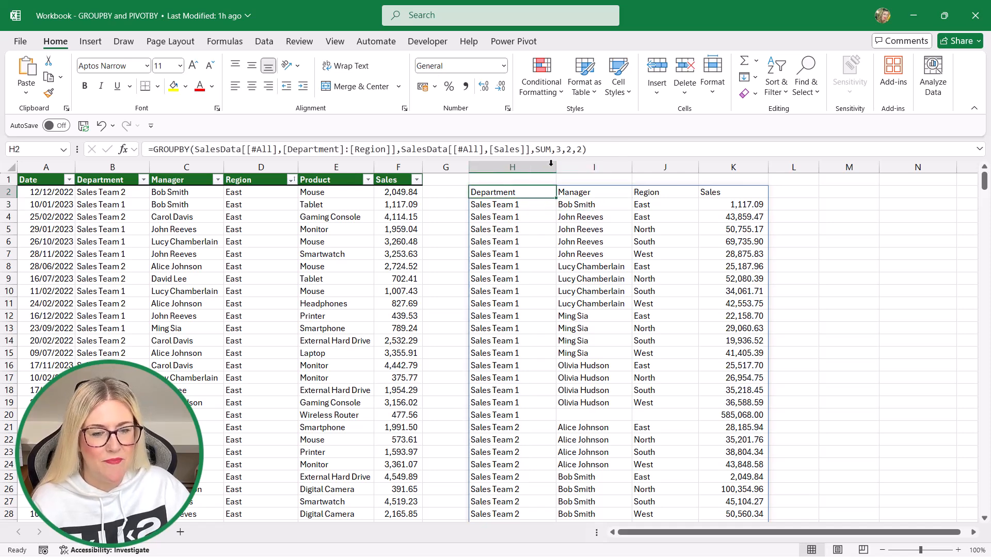
pyautogui.click(577, 149)
pyautogui.write('-')
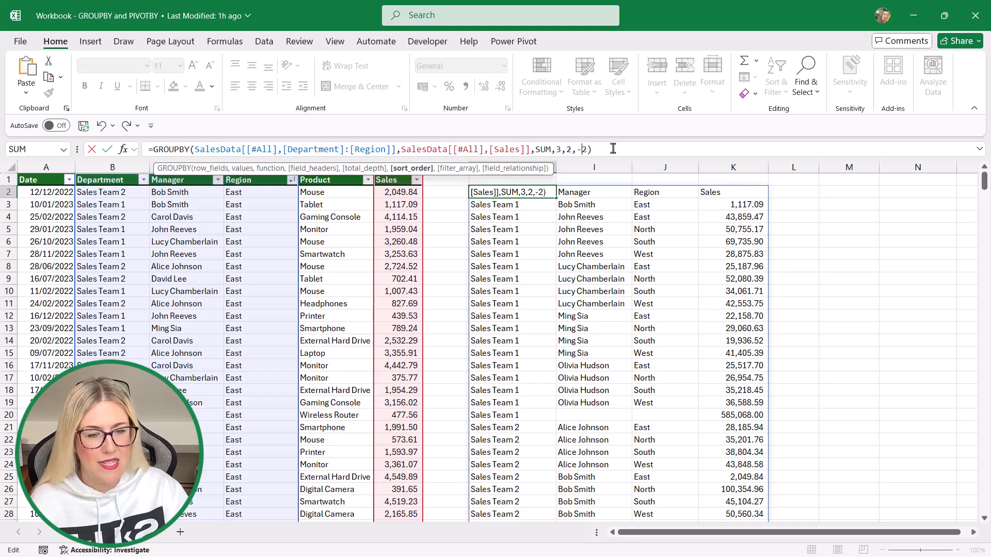
pyautogui.press('Return')
pyautogui.moveTo(592, 205); pyautogui.dragTo(603, 403)
pyautogui.scroll(-4, 603, 387)
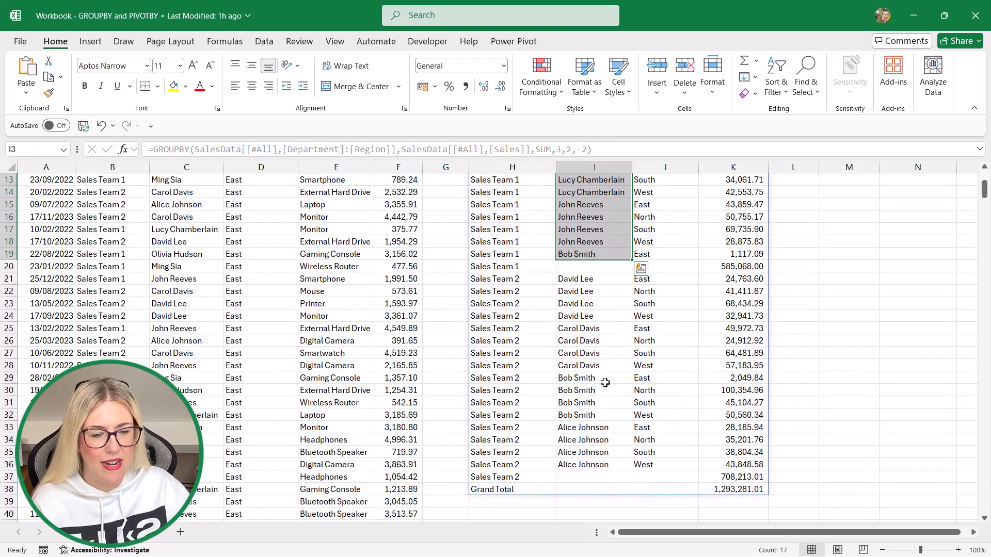
pyautogui.moveTo(587, 281); pyautogui.dragTo(585, 466)
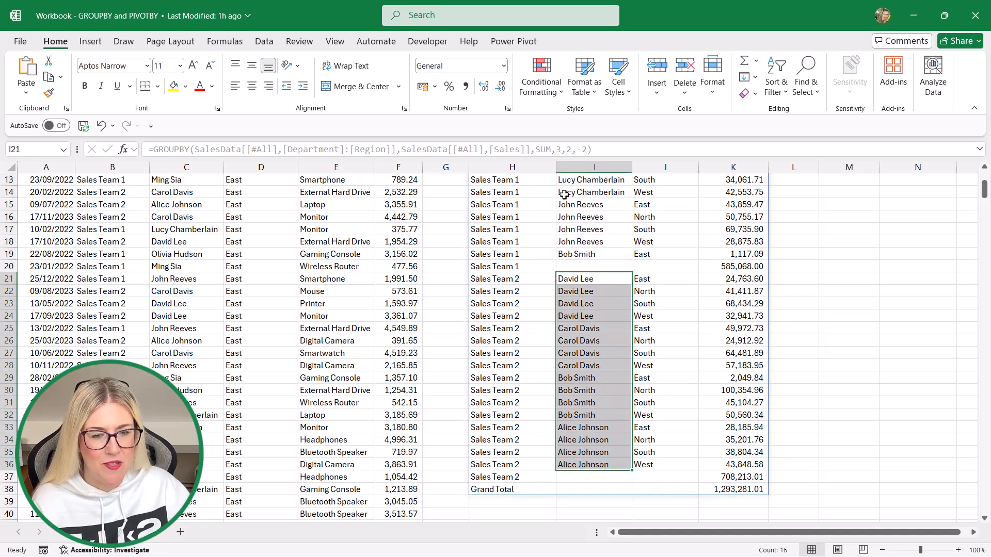
pyautogui.scroll(4, 595, 217)
# Step: Look over the Department, Region and Manager headers of the GROUPBY output and select the first Manager and Region rows
pyautogui.click(503, 195)
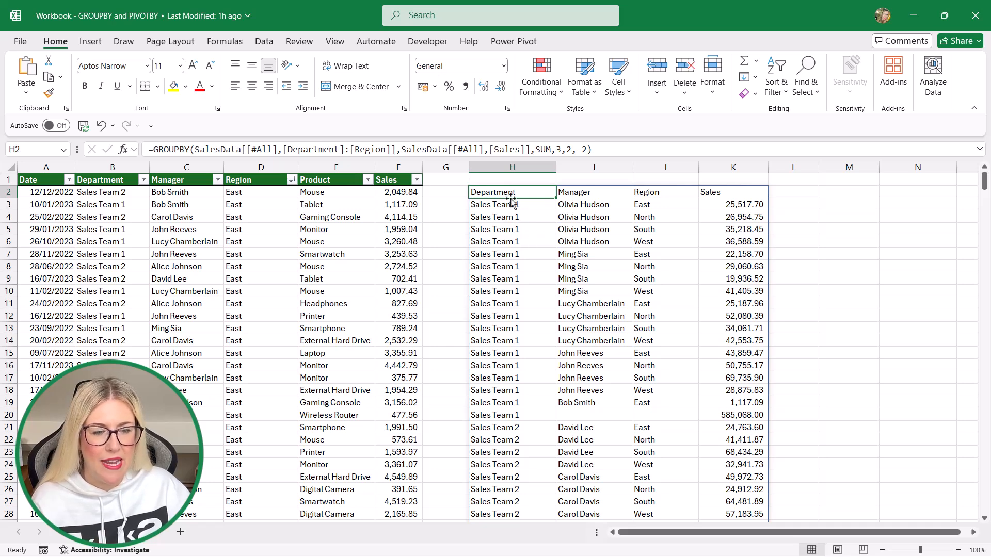
pyautogui.click(656, 194)
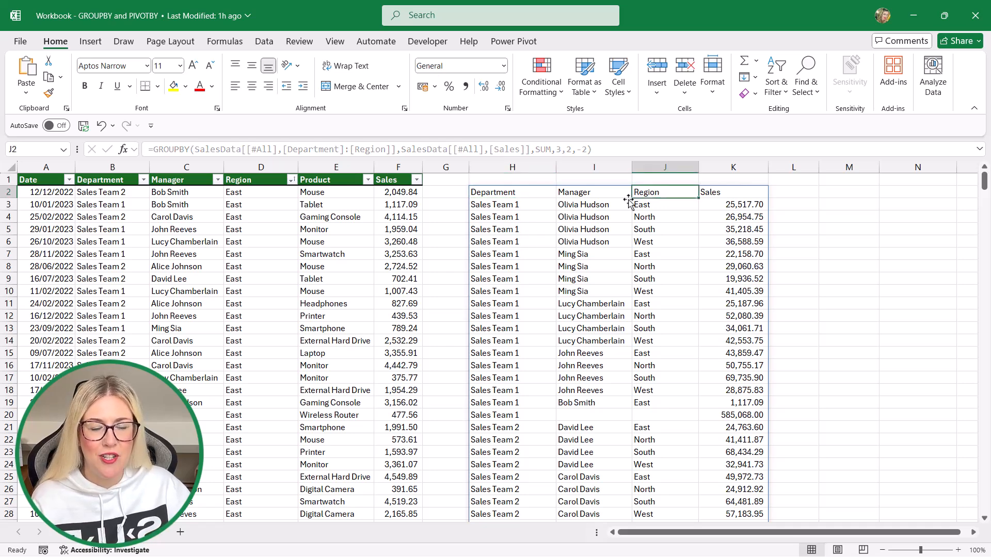
pyautogui.click(582, 195)
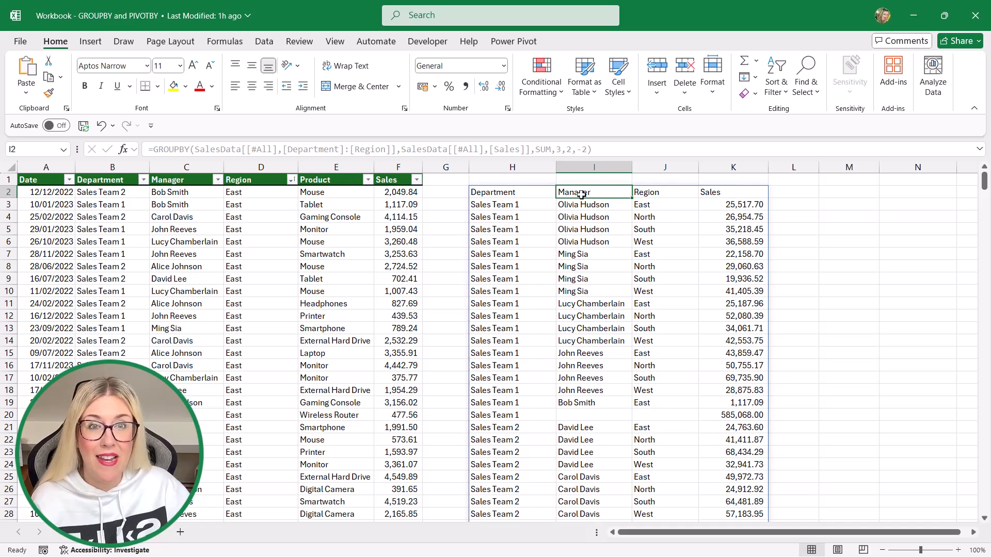
pyautogui.moveTo(581, 195)
pyautogui.mouseDown()
pyautogui.moveTo(604, 286)
pyautogui.moveTo(659, 286)
pyautogui.mouseUp()
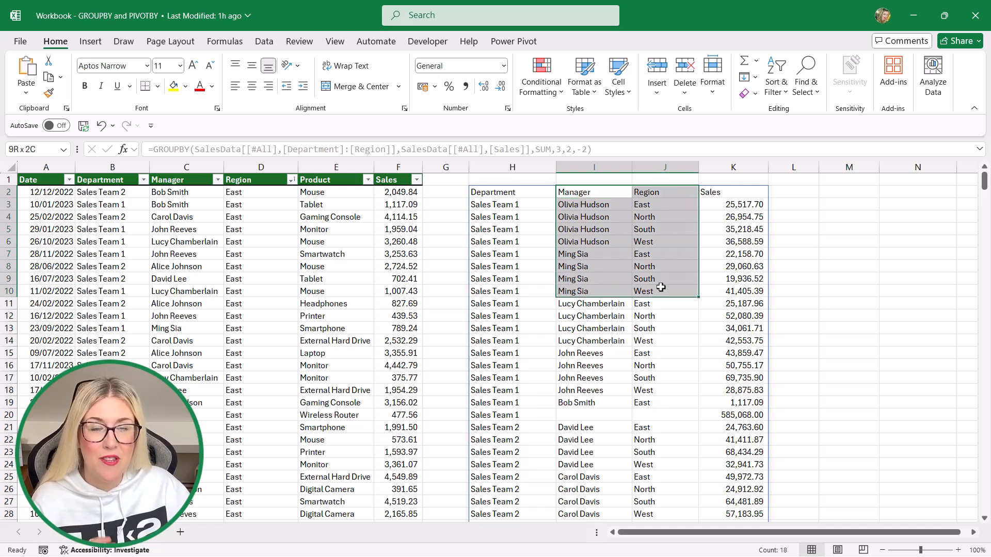
# Step: Set the GROUPBY sort_order in H2 to the array {3,2} to sort by Region and Manager
pyautogui.click(594, 195)
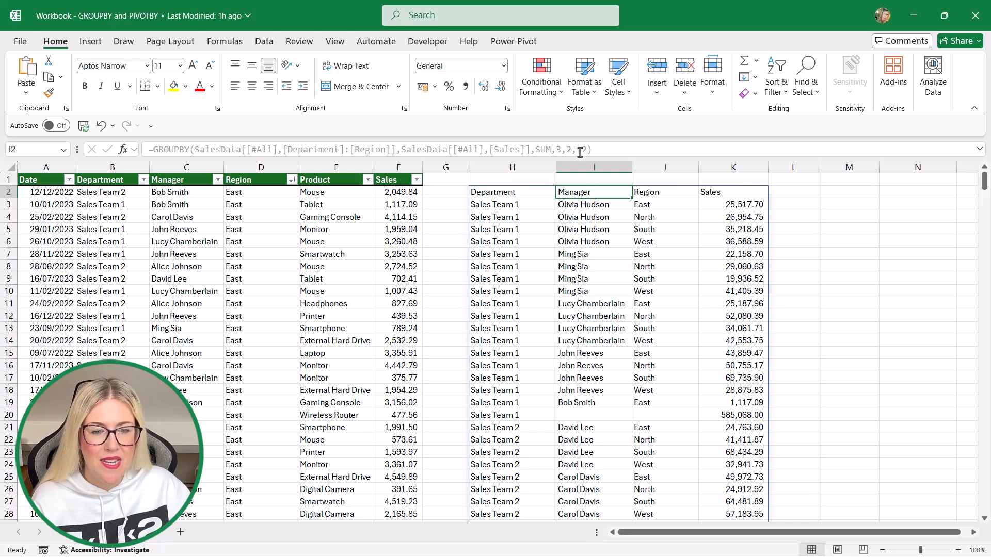
pyautogui.click(506, 190)
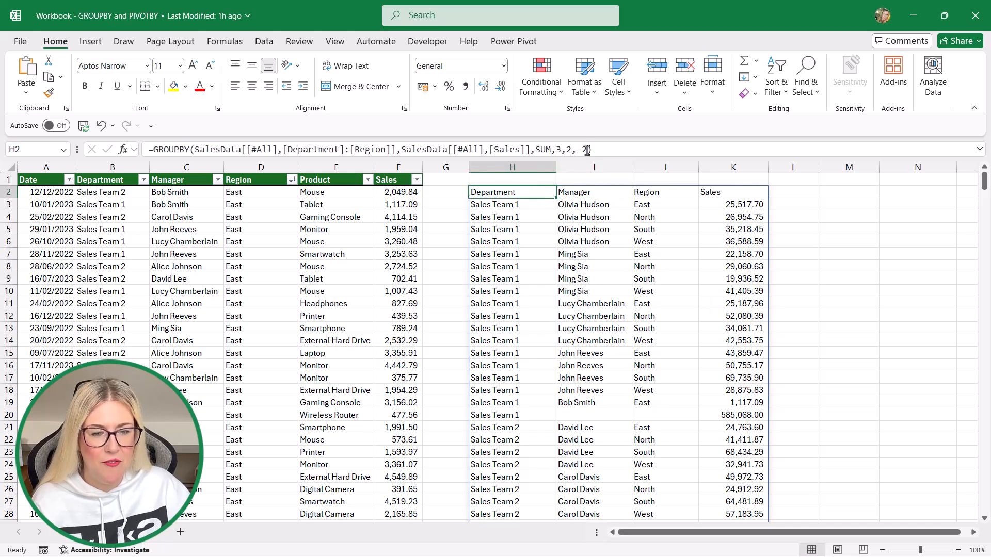
pyautogui.click(608, 150)
pyautogui.press('BackSpace')
pyautogui.press('BackSpace')
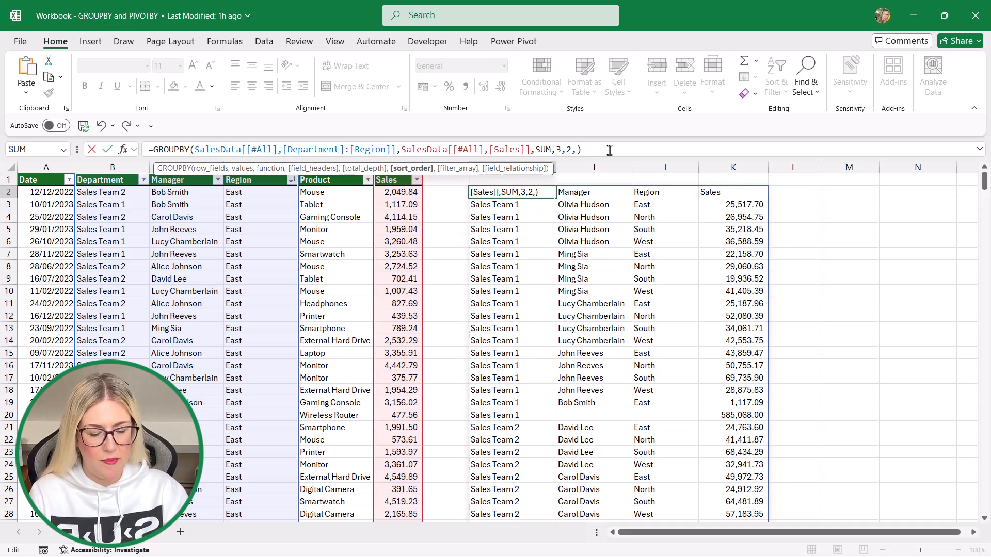
pyautogui.write('{')
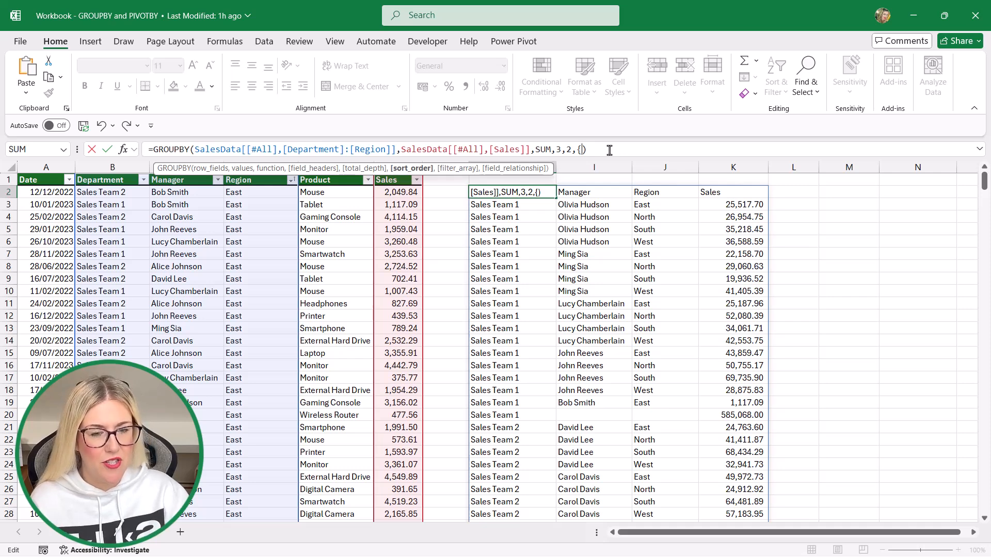
pyautogui.write('3')
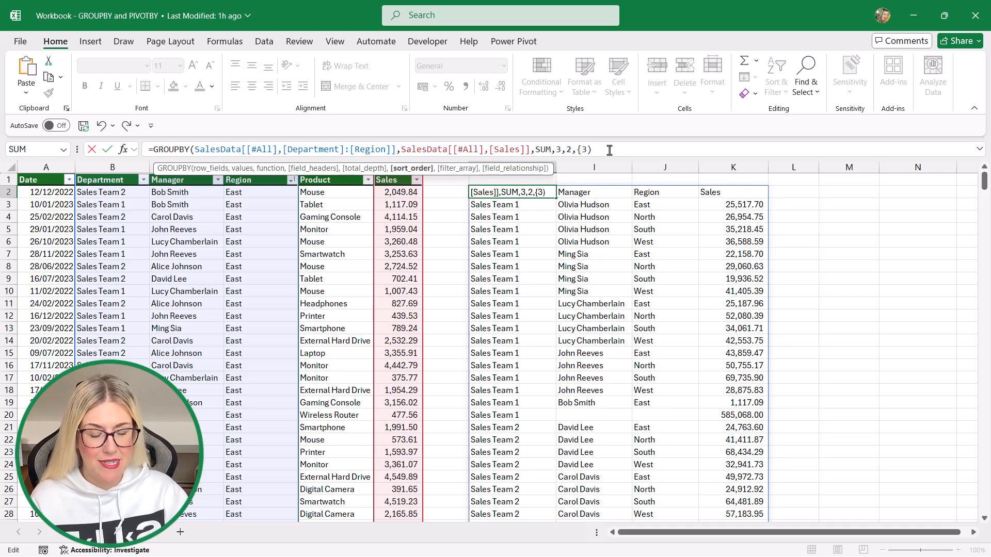
pyautogui.write(',')
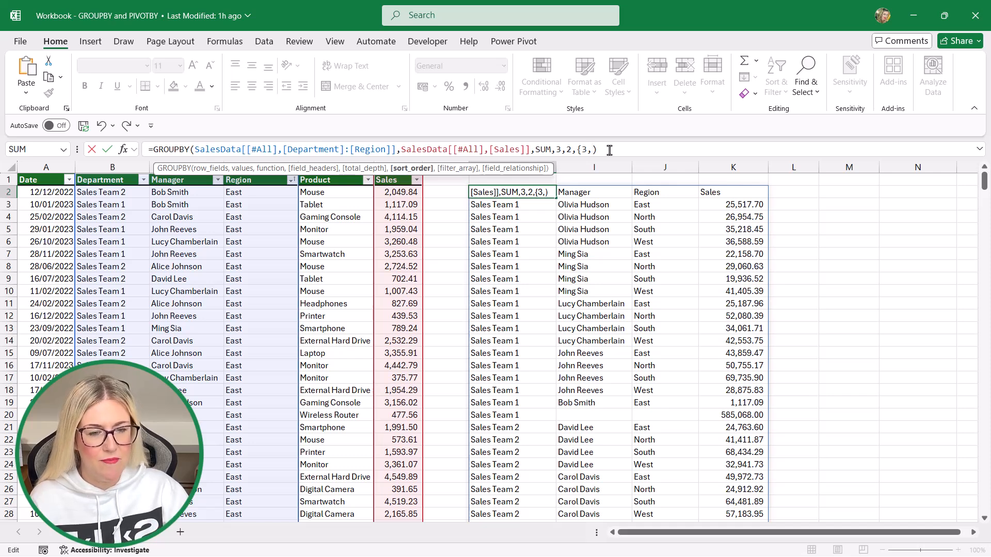
pyautogui.write('2')
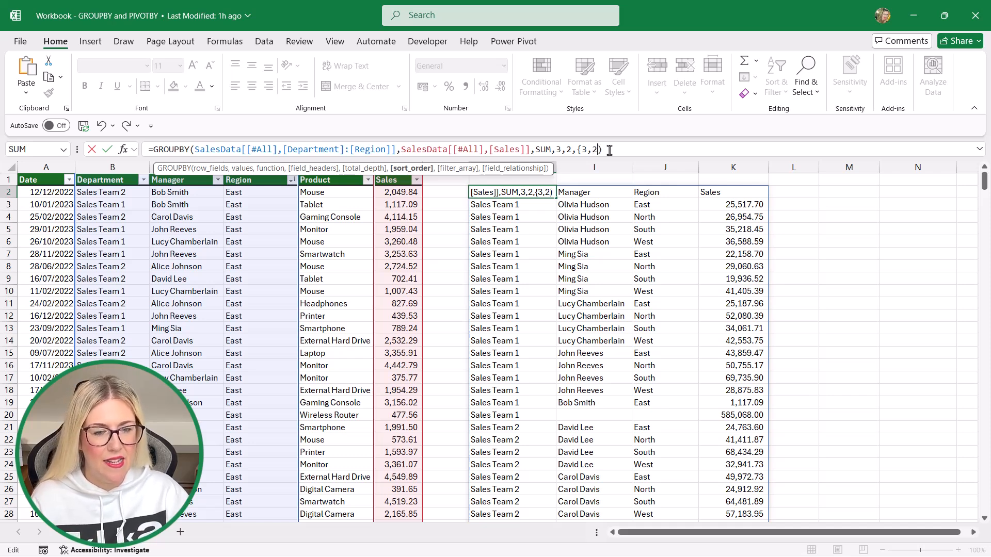
pyautogui.write('}')
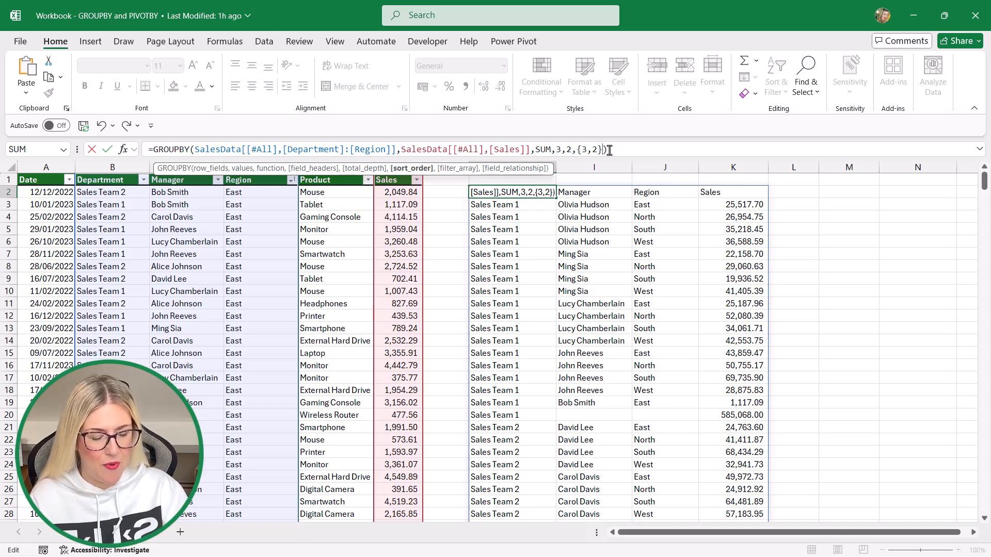
pyautogui.press('Return')
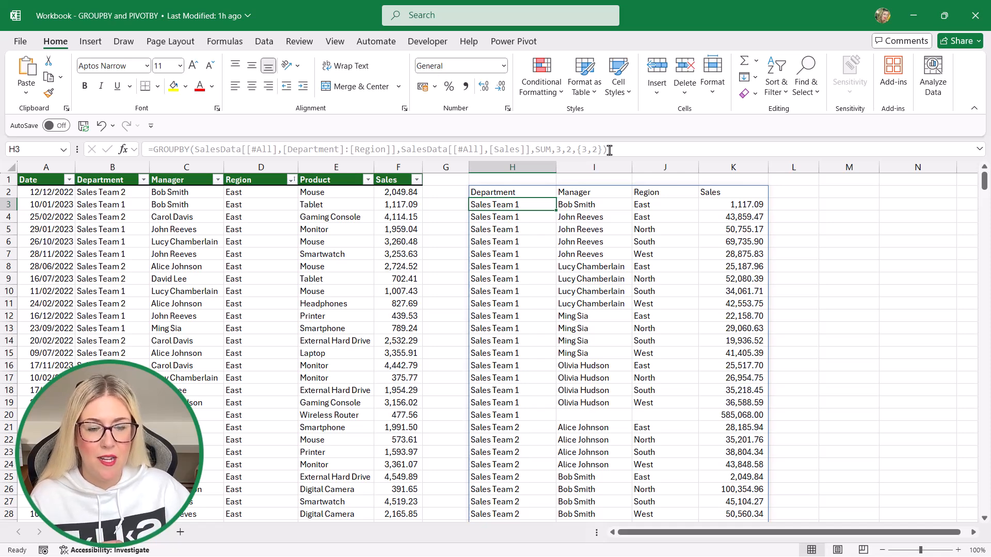
pyautogui.press('Up')
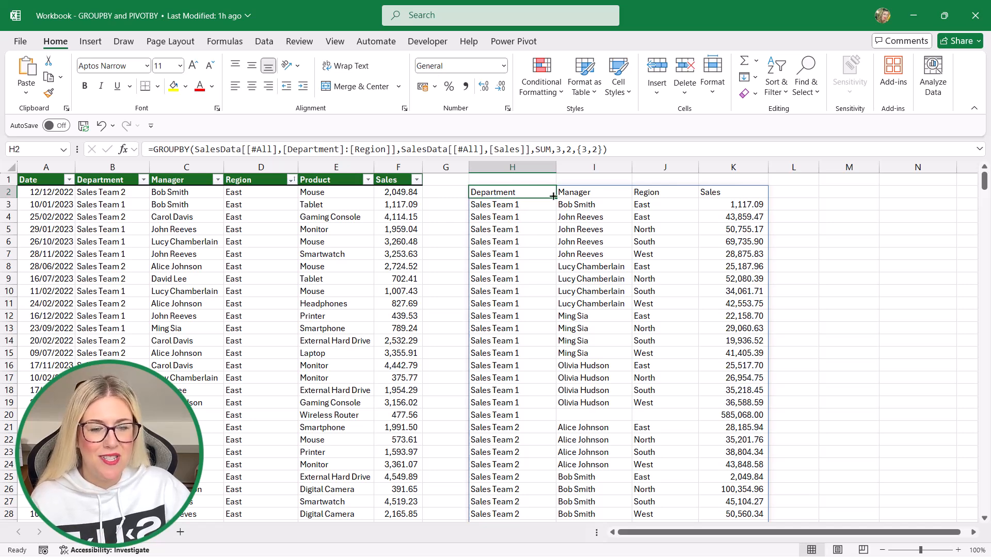
# Step: Check the order of the first Region and Sales rows in the GROUPBY output
pyautogui.moveTo(649, 192); pyautogui.dragTo(650, 292)
pyautogui.moveTo(712, 193); pyautogui.dragTo(715, 293)
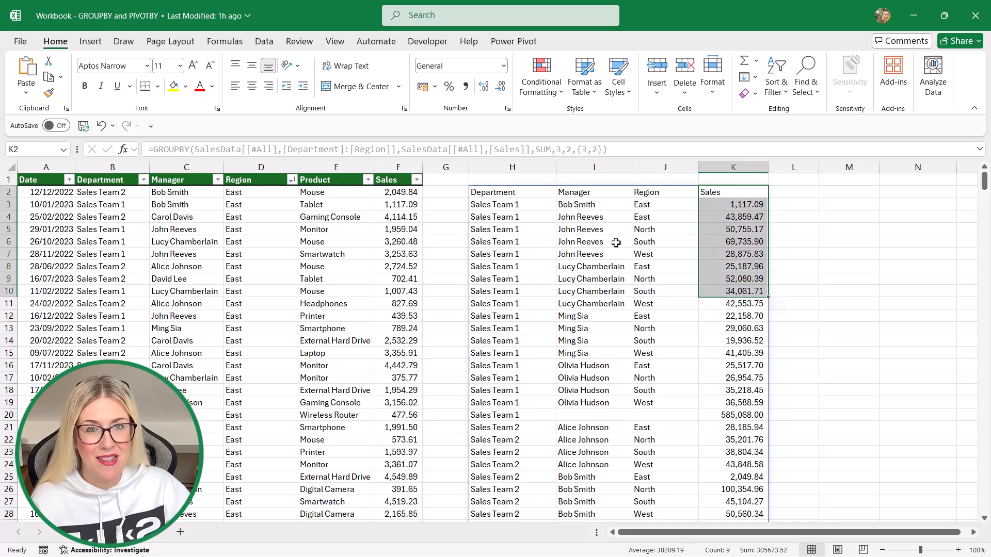
pyautogui.click(639, 240)
pyautogui.click(511, 217)
# Step: Try to sort the GROUPBY output by Region and Sales by setting sort_order in H2 to {3,4}
pyautogui.click(505, 192)
pyautogui.click(609, 149)
pyautogui.press('Left')
pyautogui.press('BackSpace')
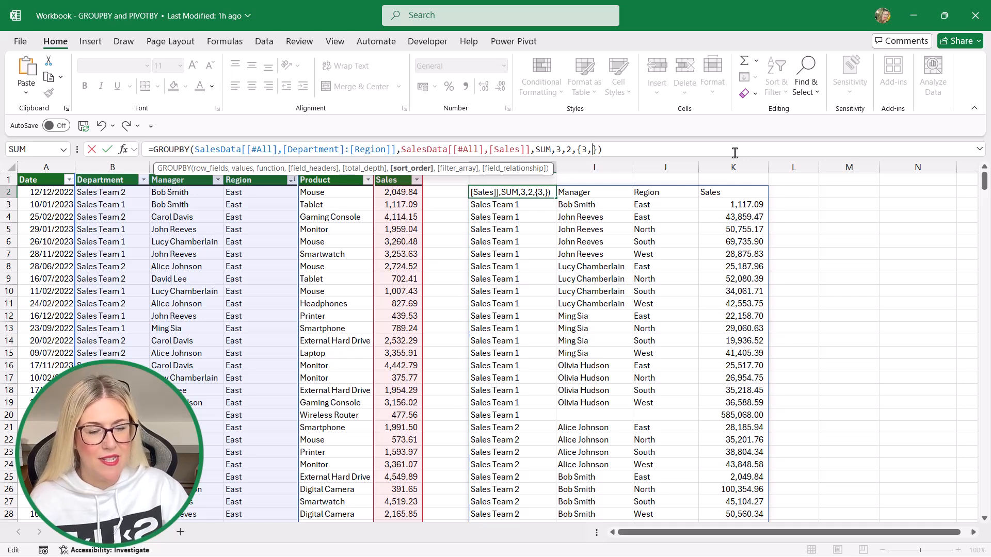
pyautogui.write('4')
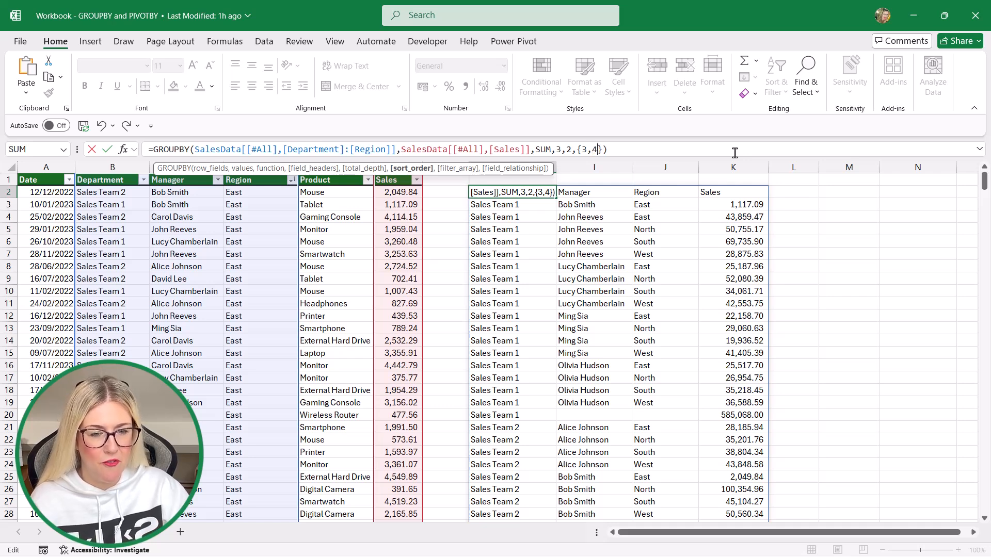
pyautogui.press('Return')
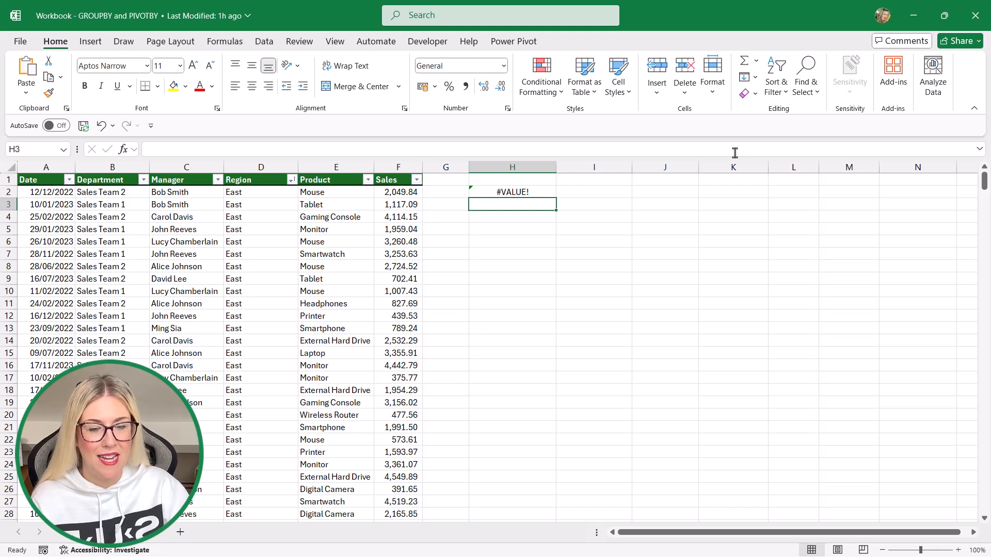
# Step: Replace the sort_order array in the H2 GROUPBY formula with 4 to sort ascending by Sales
pyautogui.click(511, 193)
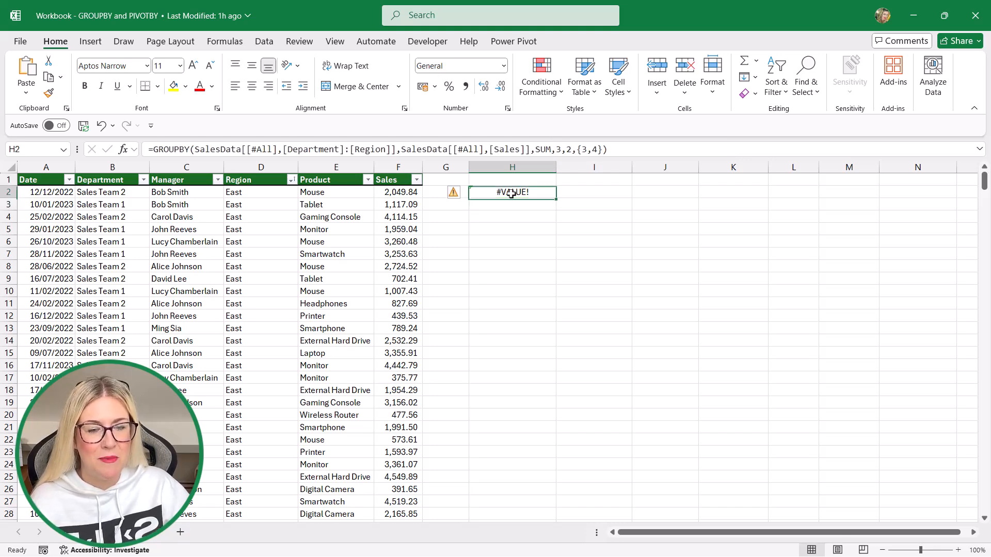
pyautogui.click(596, 150)
pyautogui.press('BackSpace')
pyautogui.press('BackSpace')
pyautogui.press('BackSpace')
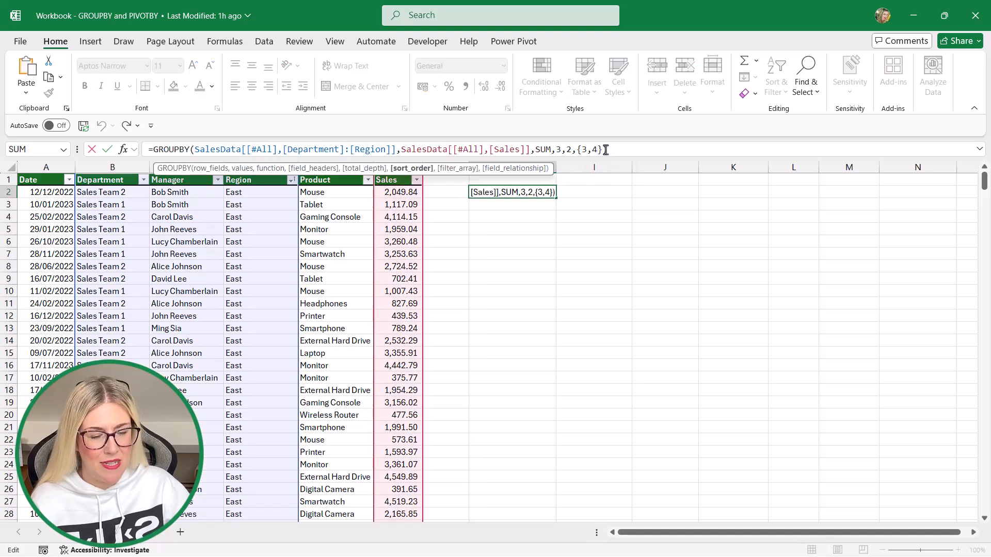
pyautogui.press('BackSpace')
pyautogui.press('Delete')
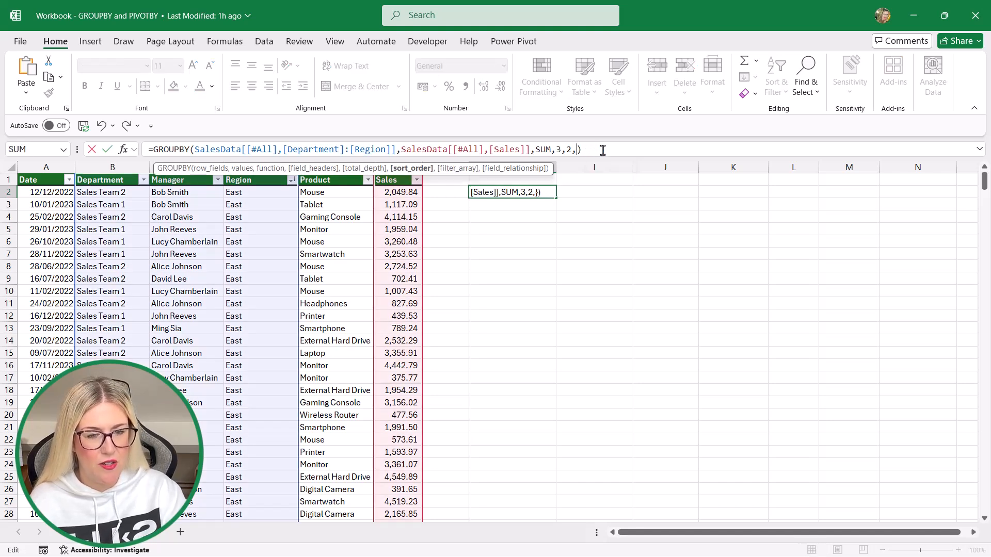
pyautogui.write('4')
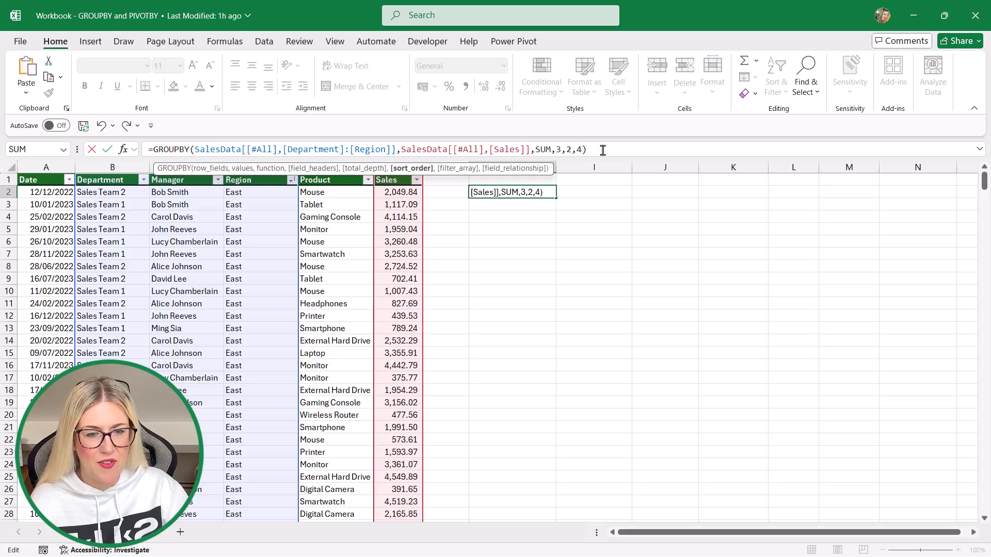
pyautogui.hotkey('ctrl', 'Return')
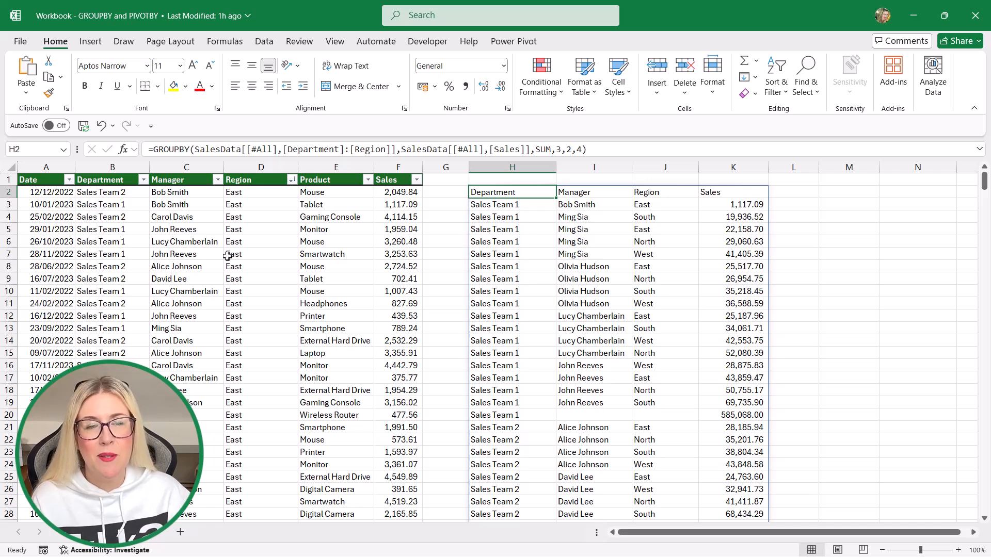
# Step: Replace the manager in C2 of the source table with a new manager's name and check that manager's row in the GROUPBY output
pyautogui.click(203, 256)
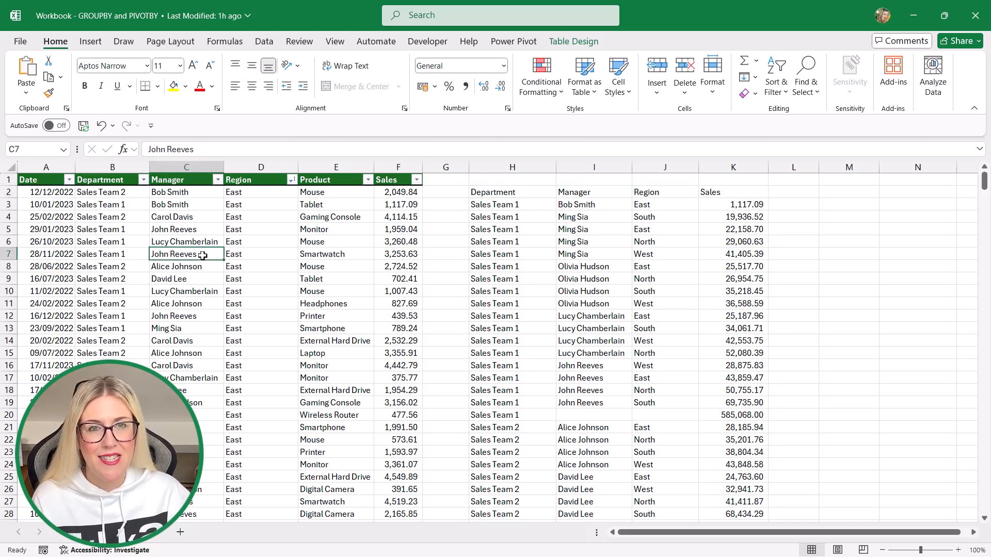
pyautogui.click(566, 267)
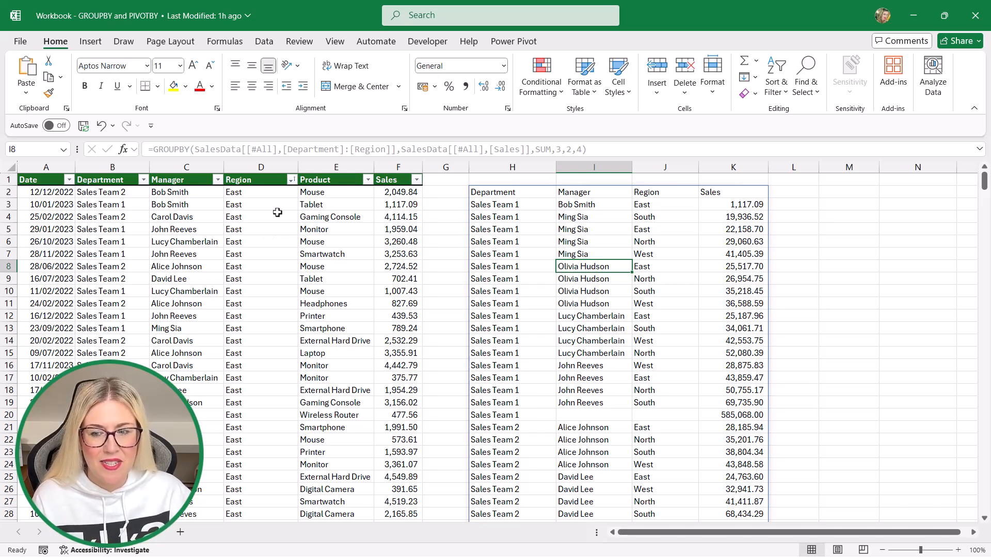
pyautogui.click(172, 194)
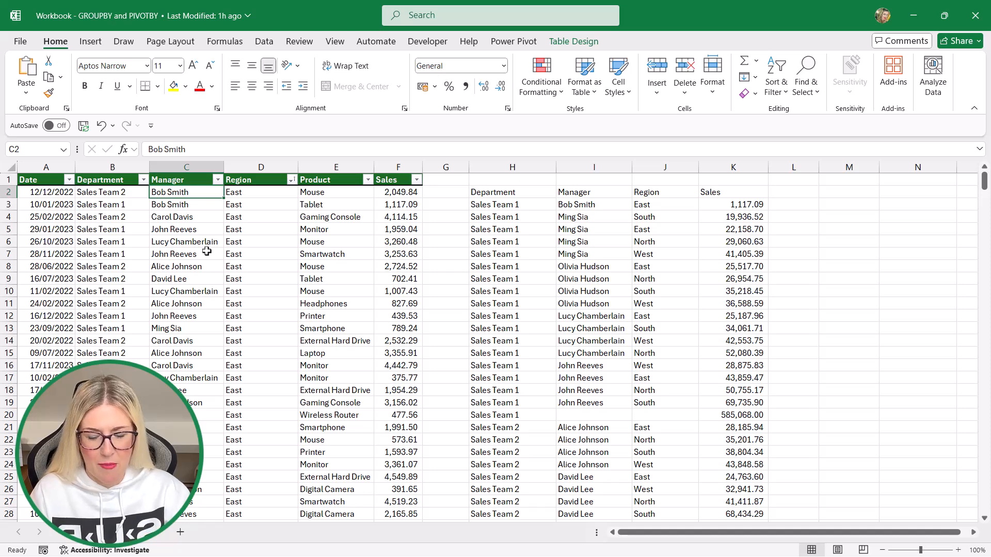
pyautogui.write('Adam A')
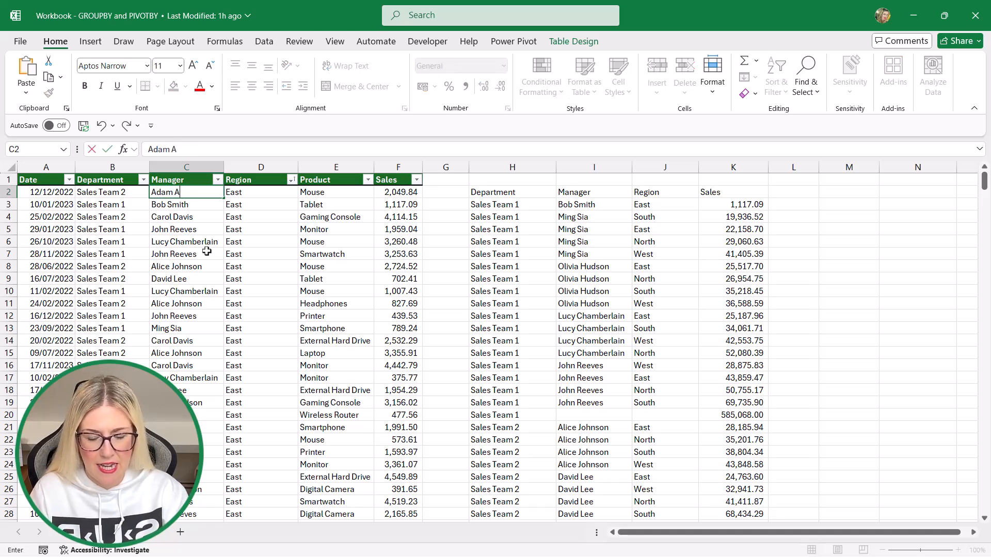
pyautogui.write('dams')
pyautogui.click(278, 303)
pyautogui.scroll(-1, 571, 310)
pyautogui.moveTo(488, 392); pyautogui.dragTo(731, 390)
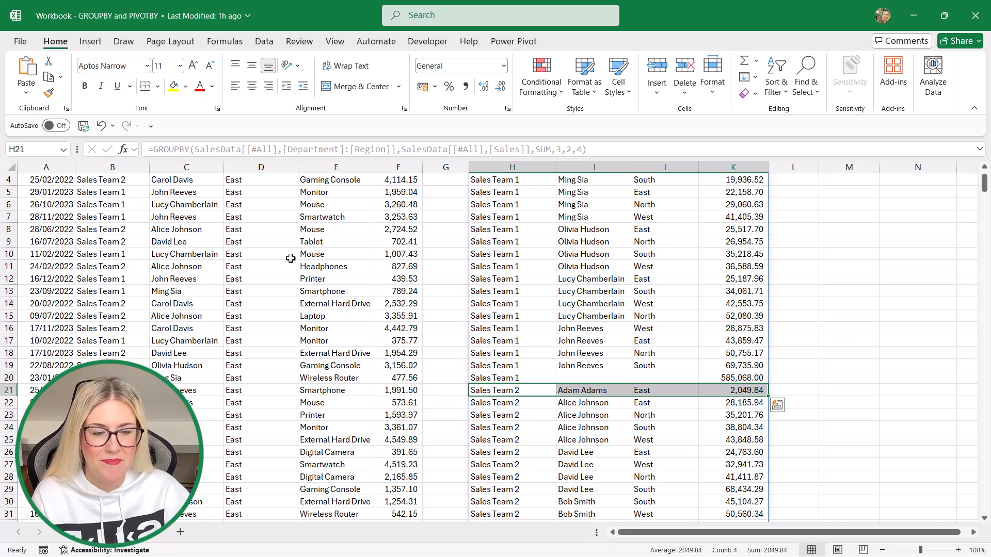
# Step: Change the Region in D3 of the source table to Midwest and check the Region in J3 of the GROUPBY output
pyautogui.scroll(1, 354, 267)
pyautogui.click(241, 208)
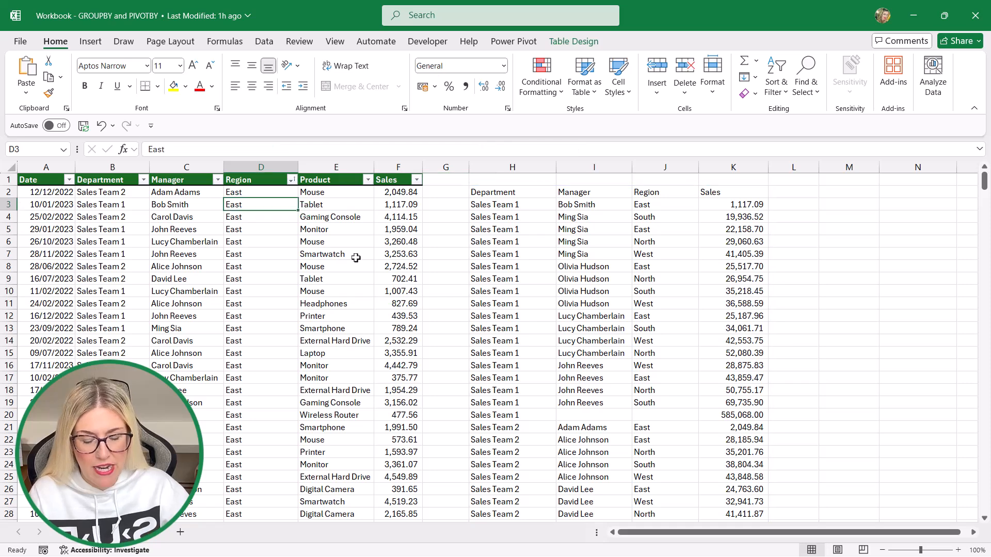
pyautogui.write('Midwe')
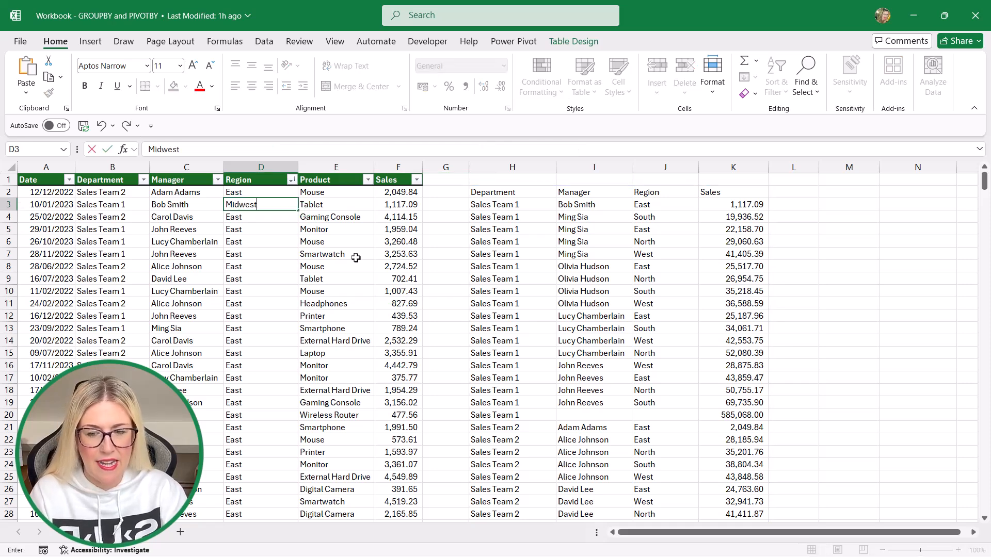
pyautogui.write('st')
pyautogui.press('Return')
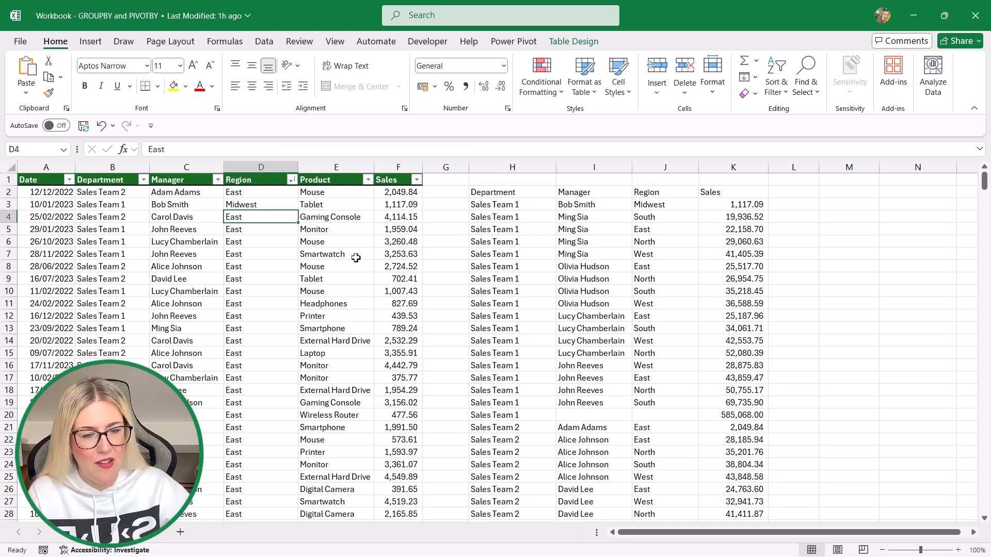
pyautogui.click(664, 207)
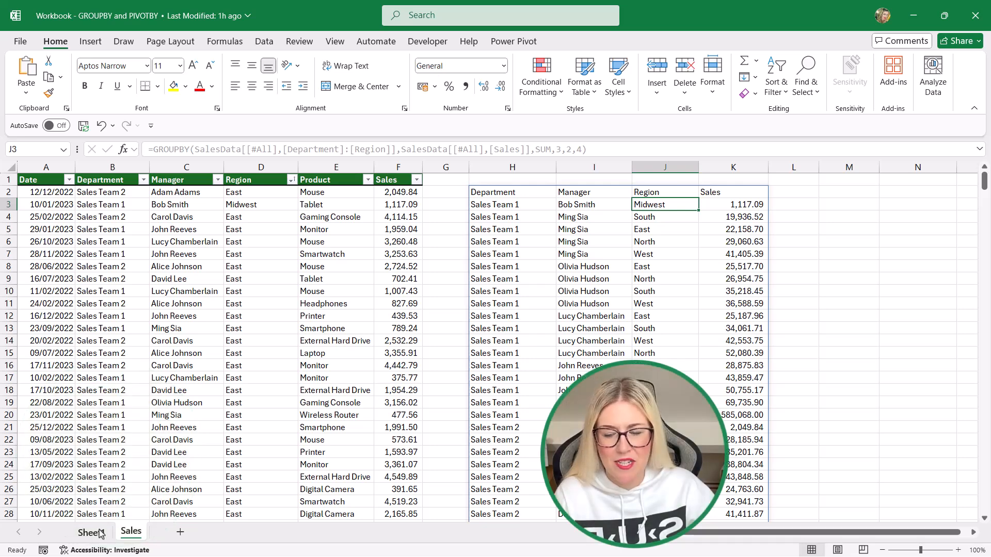
# Step: Refresh the PivotTable on Sheet1 and check the new manager's row under Sales Team 2
pyautogui.click(92, 532)
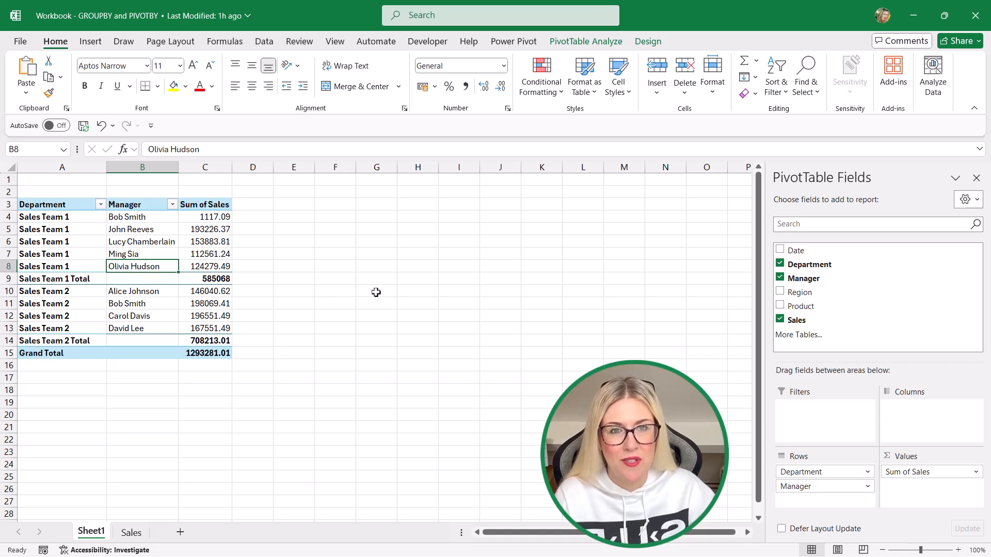
pyautogui.rightClick(159, 268)
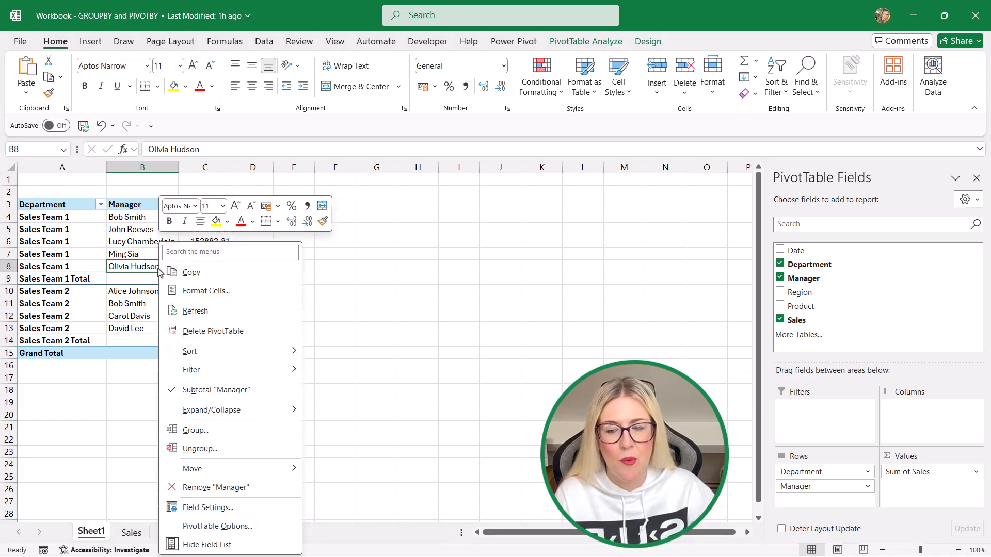
pyautogui.click(227, 312)
pyautogui.click(154, 341)
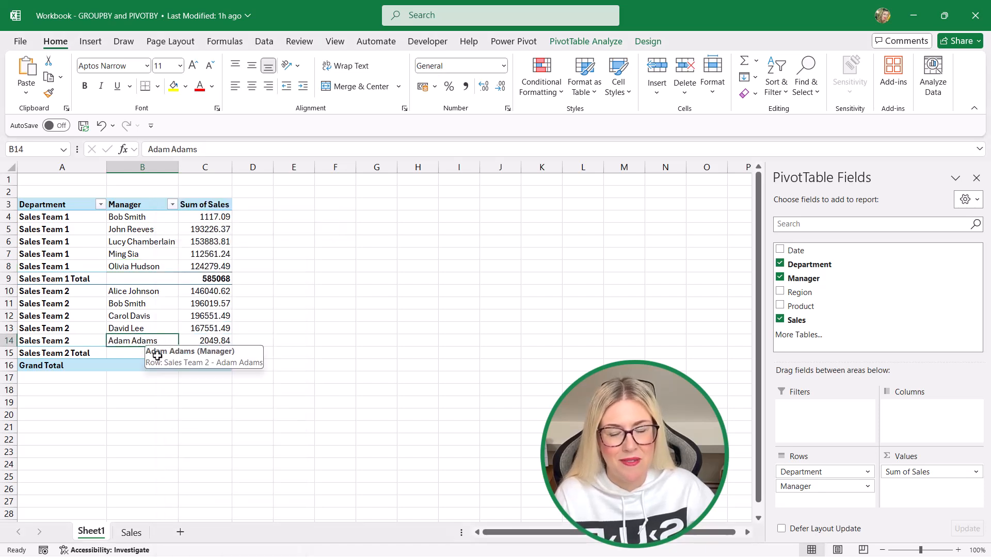
# Step: Review the GROUPBY output and its H2 formula on the Sales sheet, and return to the PivotTable on Sheet1 to compare
pyautogui.click(131, 532)
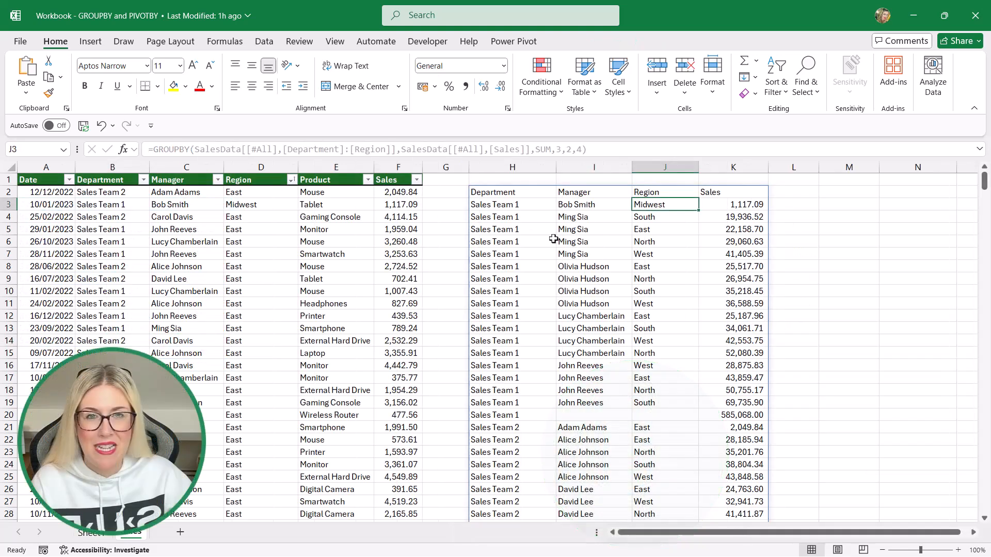
pyautogui.click(568, 241)
pyautogui.click(509, 196)
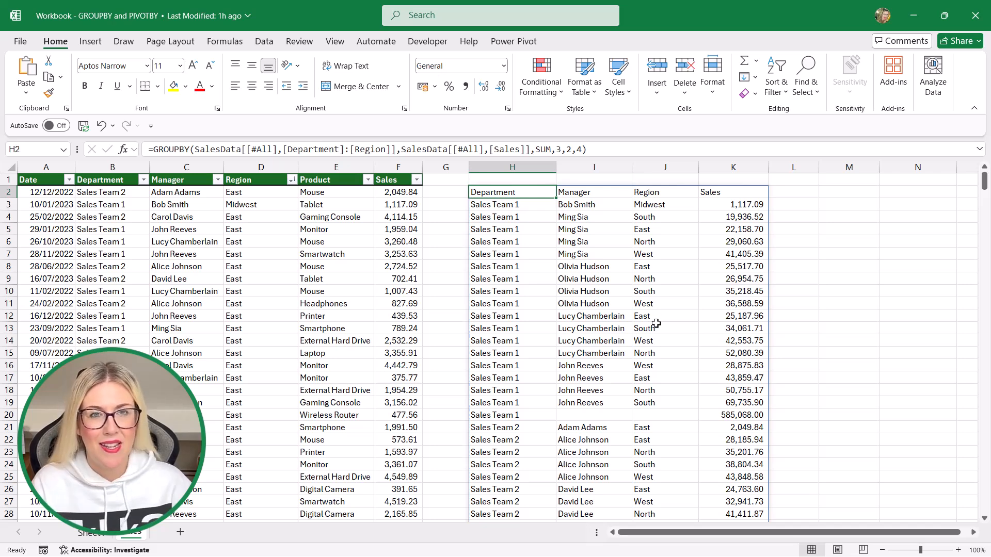
pyautogui.click(585, 275)
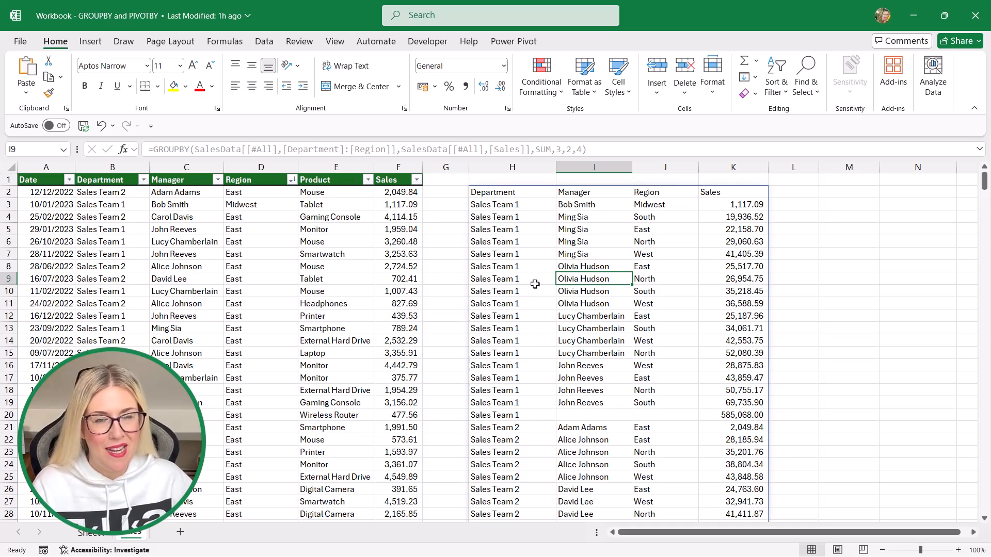
pyautogui.click(88, 533)
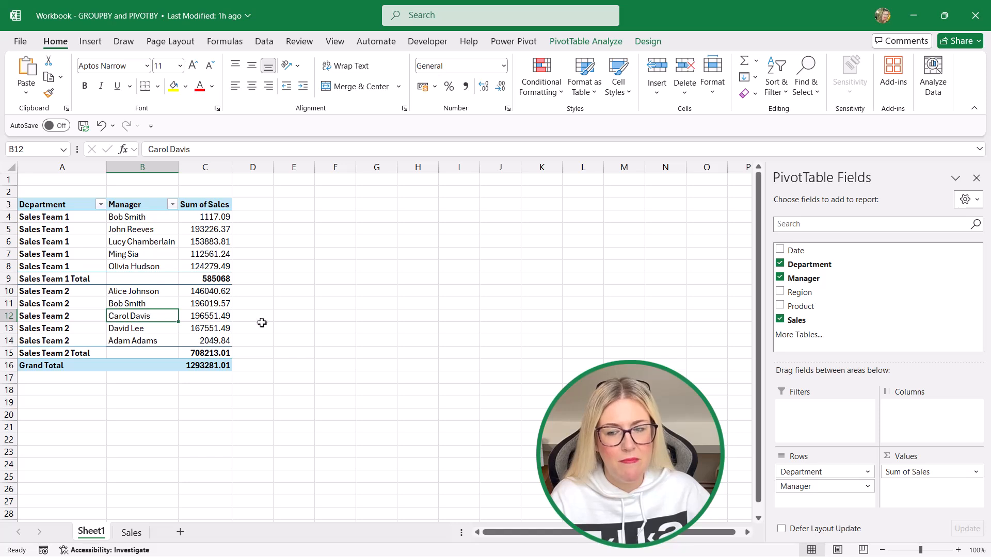
# Step: Remove Sales from the PivotTable, move Manager from the rows to the values area, and check the Sales Team 1 result
pyautogui.moveTo(905, 471); pyautogui.dragTo(753, 455)
pyautogui.moveTo(792, 493); pyautogui.dragTo(921, 495)
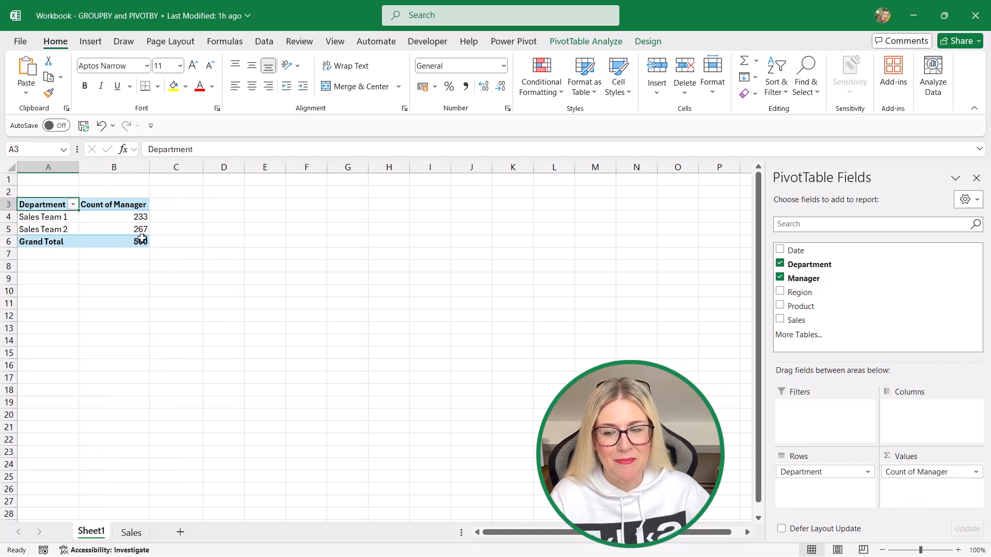
pyautogui.moveTo(138, 218)
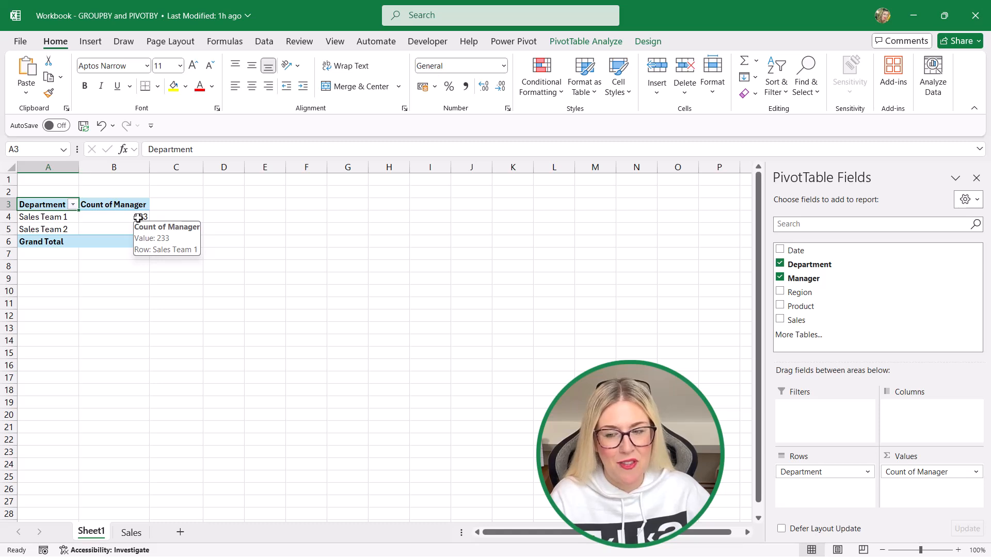
pyautogui.click(104, 215)
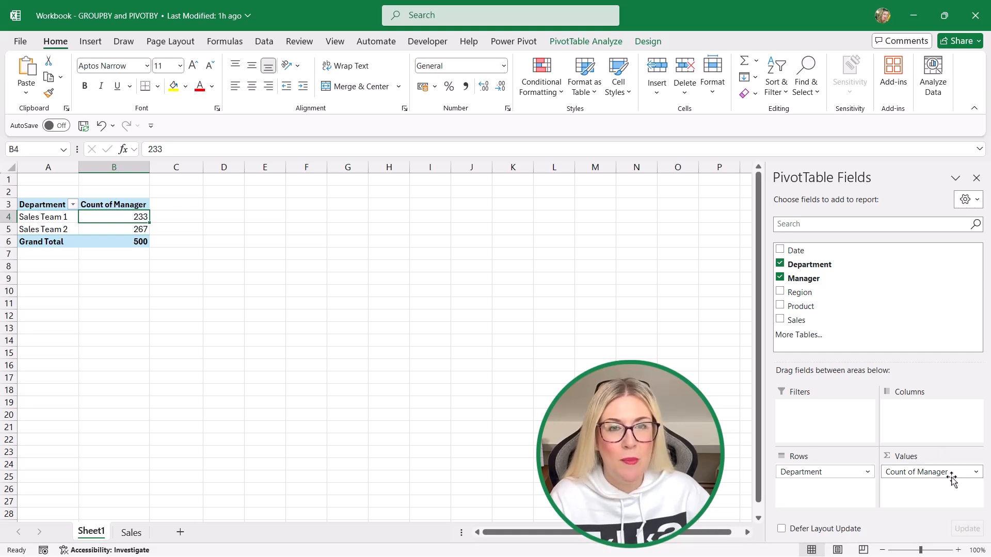
# Step: Delete the GROUPBY formula in H2 on the Sales sheet to clear its output
pyautogui.click(141, 532)
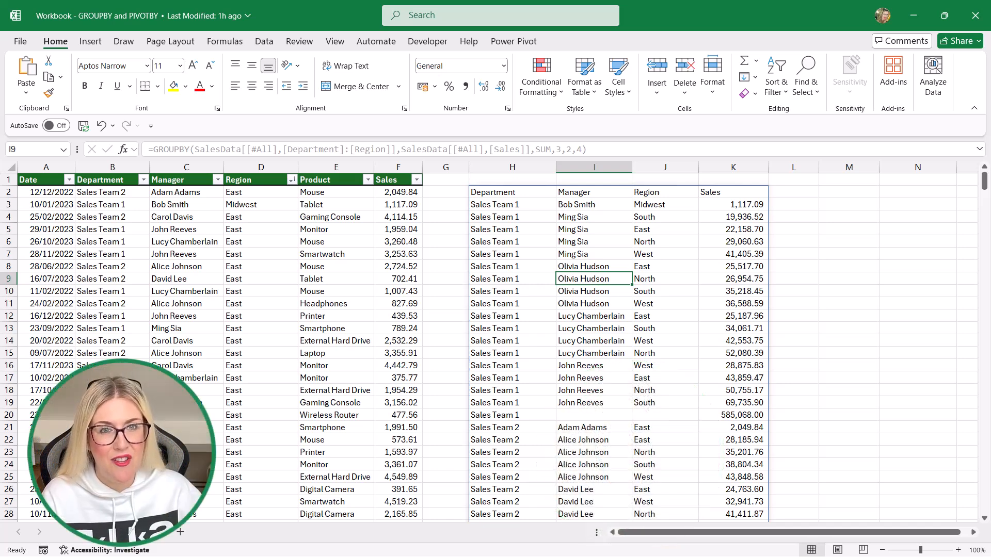
pyautogui.click(496, 194)
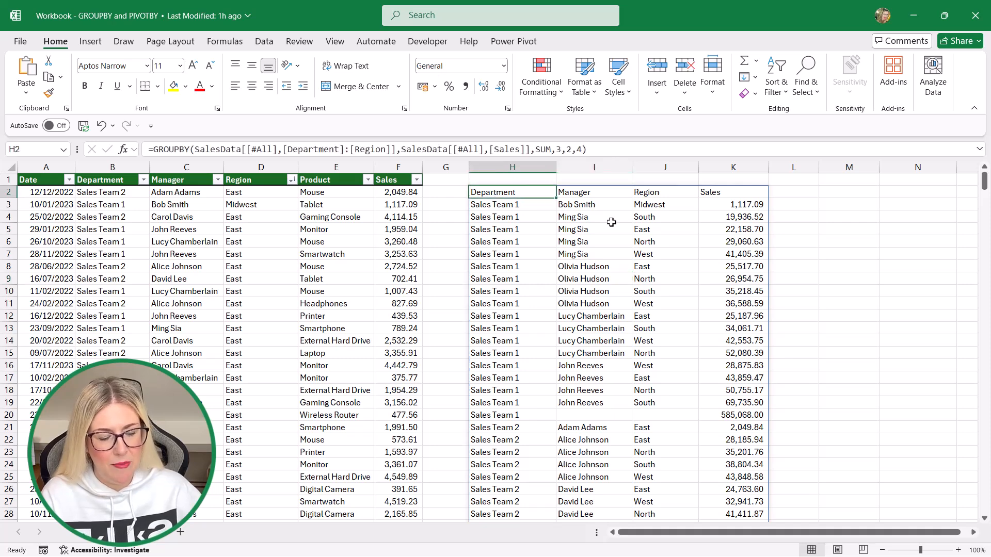
pyautogui.press('Delete')
pyautogui.click(609, 274)
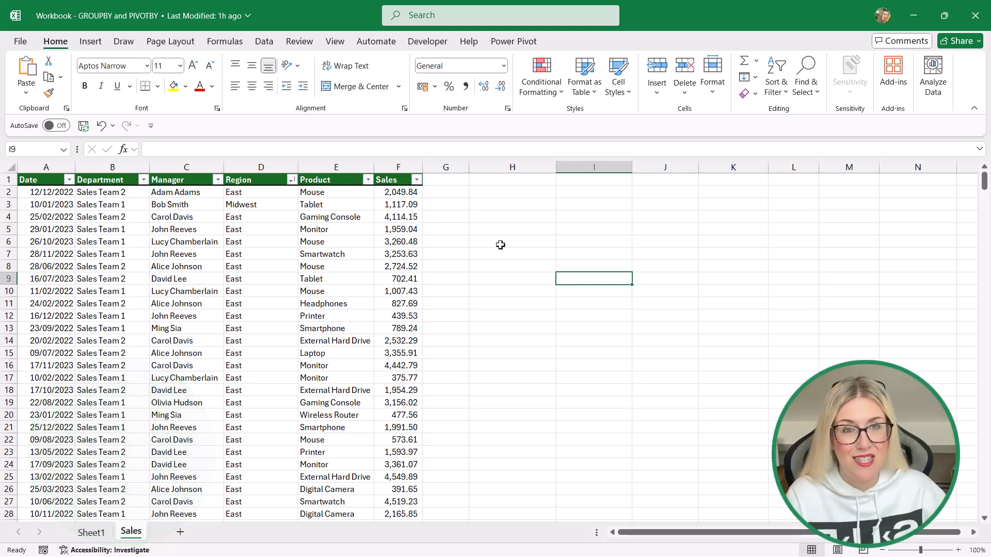
# Step: Enter =ARRAYTOTEXT(C2:C10) in H6 to combine the first nine manager entries into one cell
pyautogui.click(500, 245)
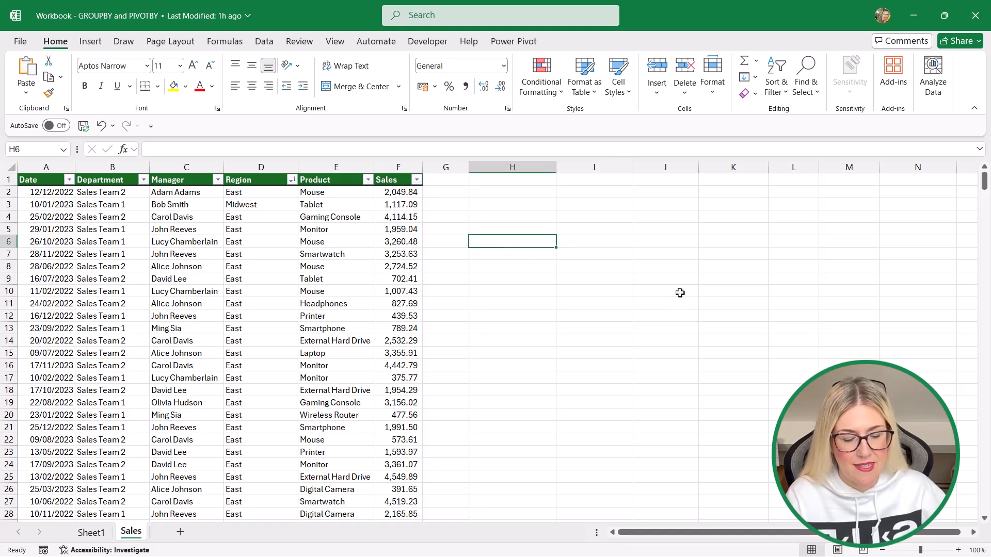
pyautogui.write('=ARRA')
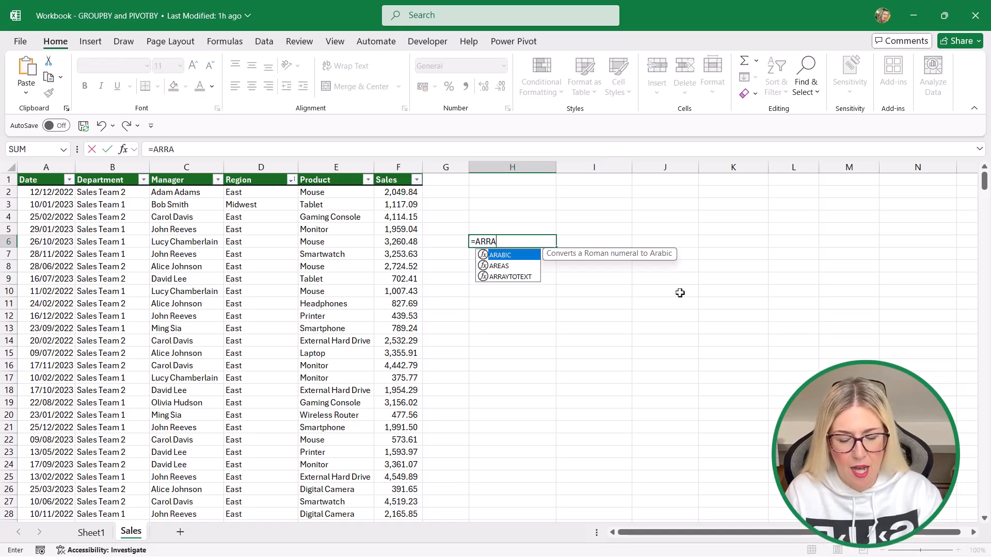
pyautogui.write('YTOTE')
pyautogui.press('BackSpace')
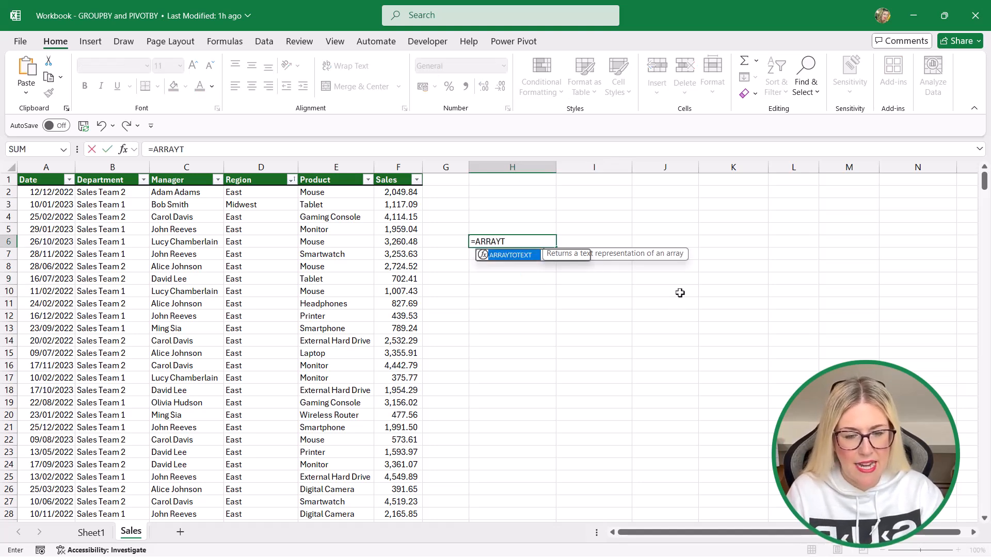
pyautogui.press('Tab')
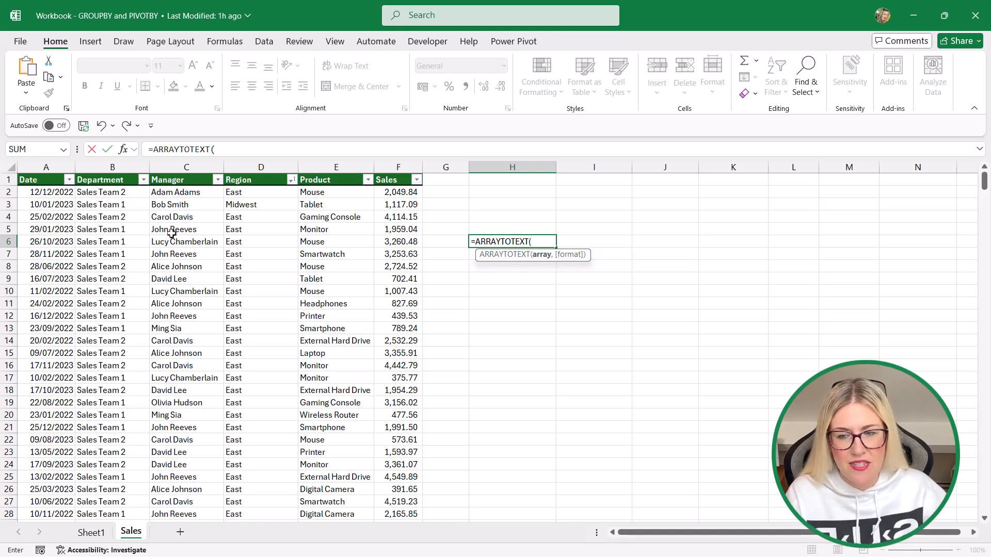
pyautogui.click(184, 193)
pyautogui.moveTo(183, 210); pyautogui.dragTo(186, 291)
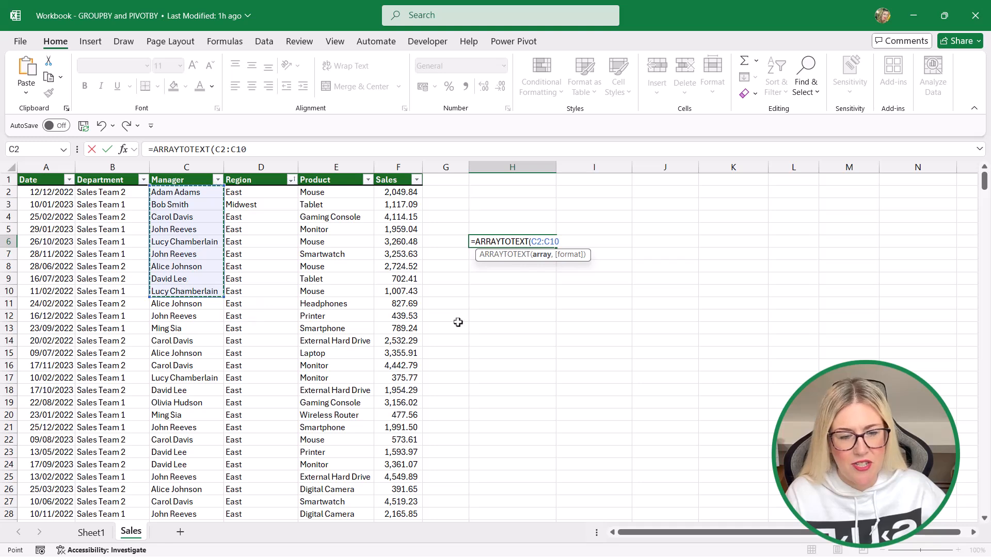
pyautogui.press('Return')
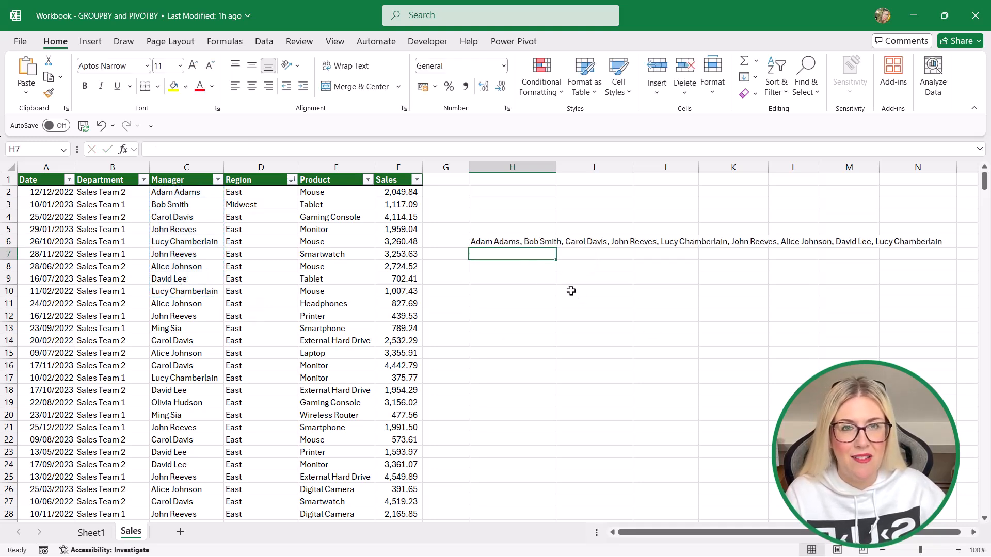
# Step: Clear the ARRAYTOTEXT formula from H6
pyautogui.click(514, 242)
pyautogui.press('Delete')
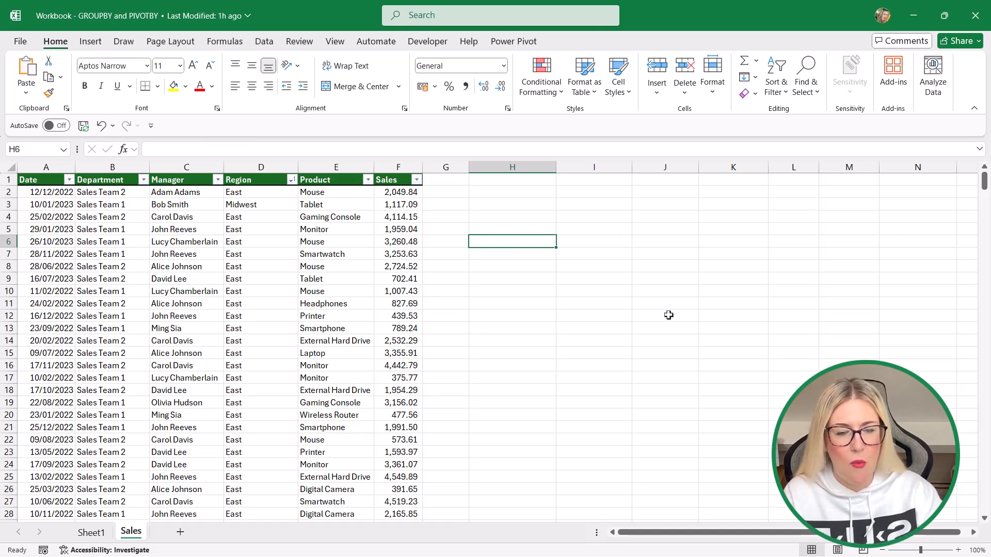
pyautogui.click(601, 278)
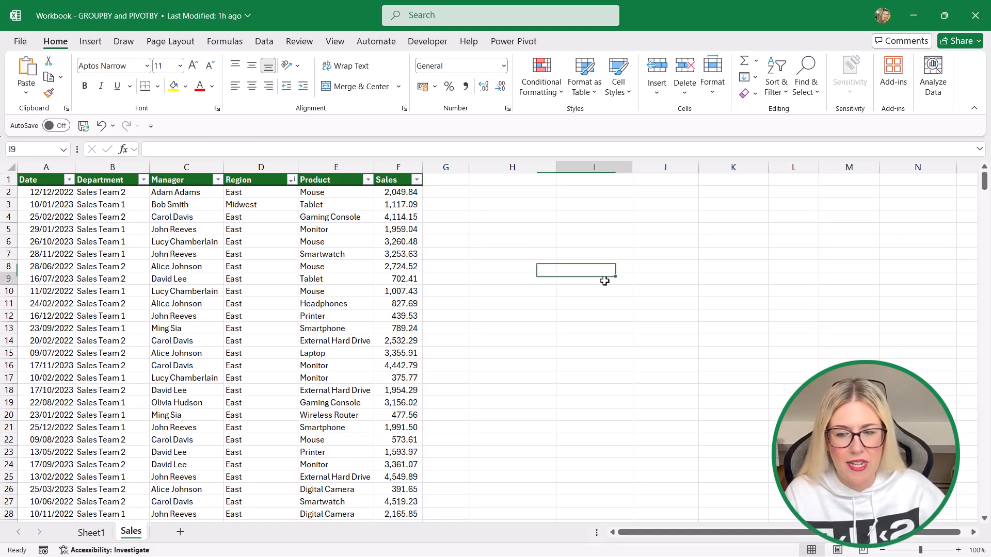
# Step: Start a GROUPBY formula in H2 using the Department column, header included, as the row fields
pyautogui.click(483, 202)
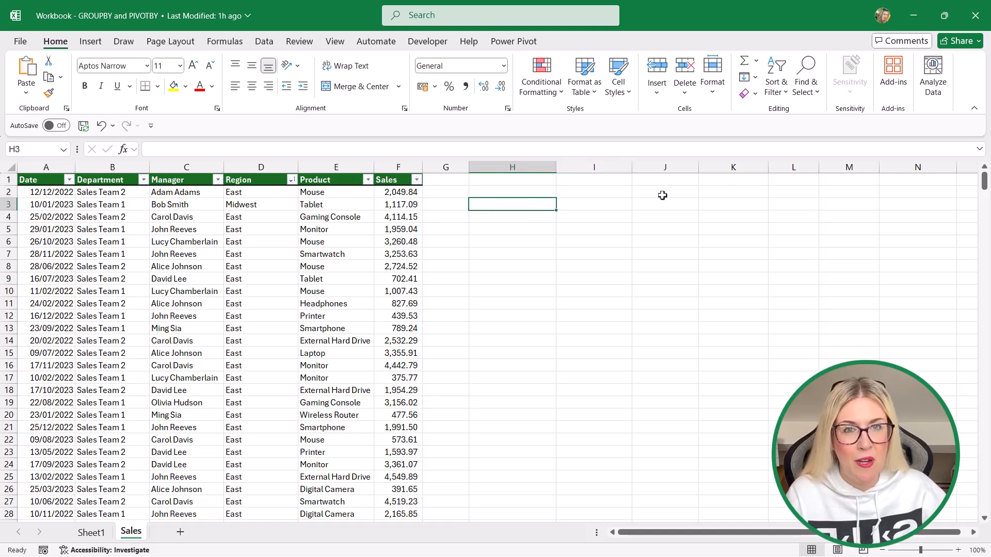
pyautogui.click(500, 193)
pyautogui.write('=')
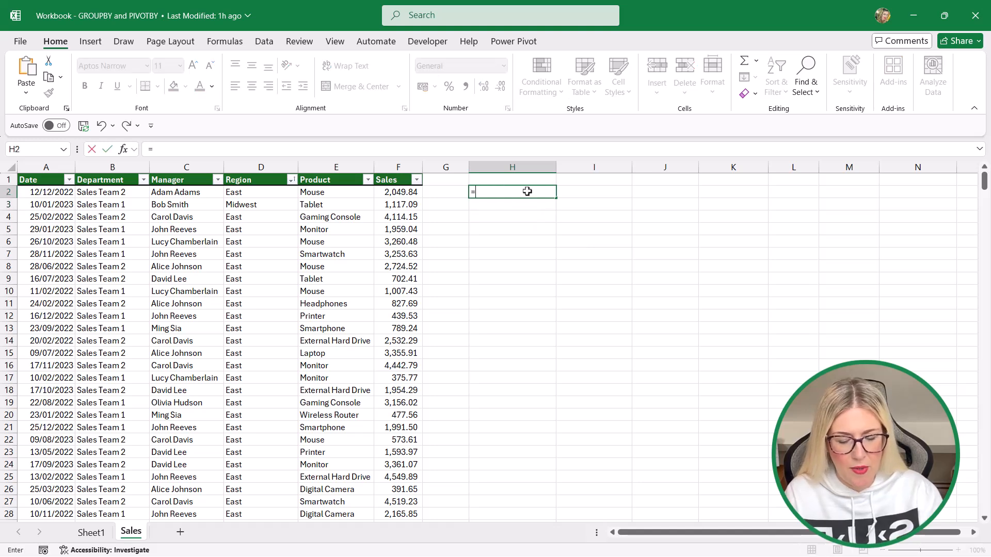
pyautogui.write('GROUPBY')
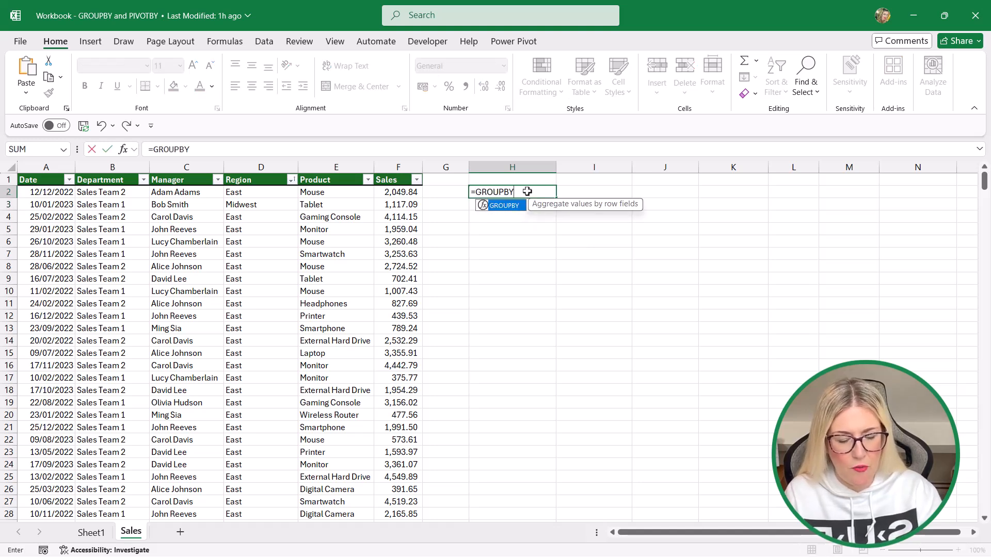
pyautogui.write('(')
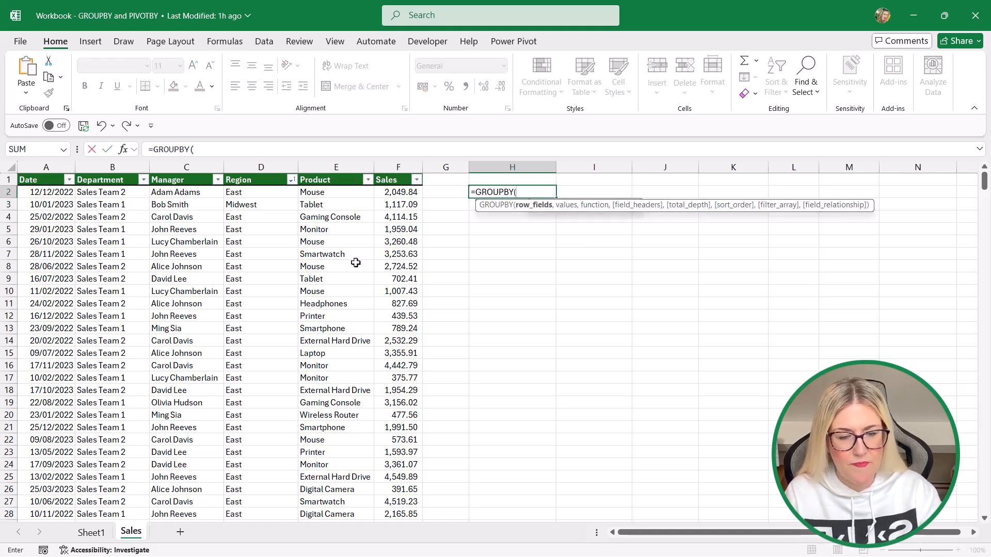
pyautogui.click(120, 173)
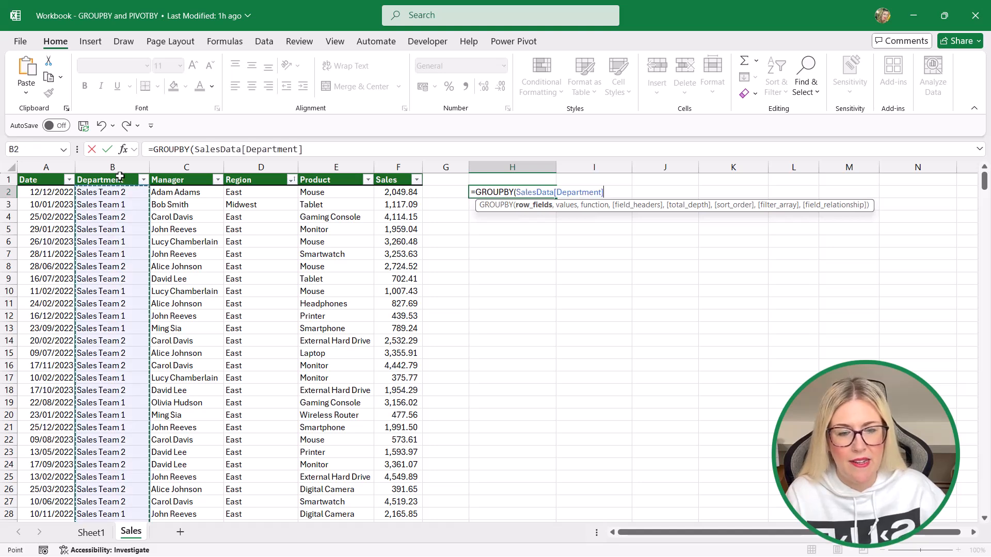
pyautogui.click(120, 174)
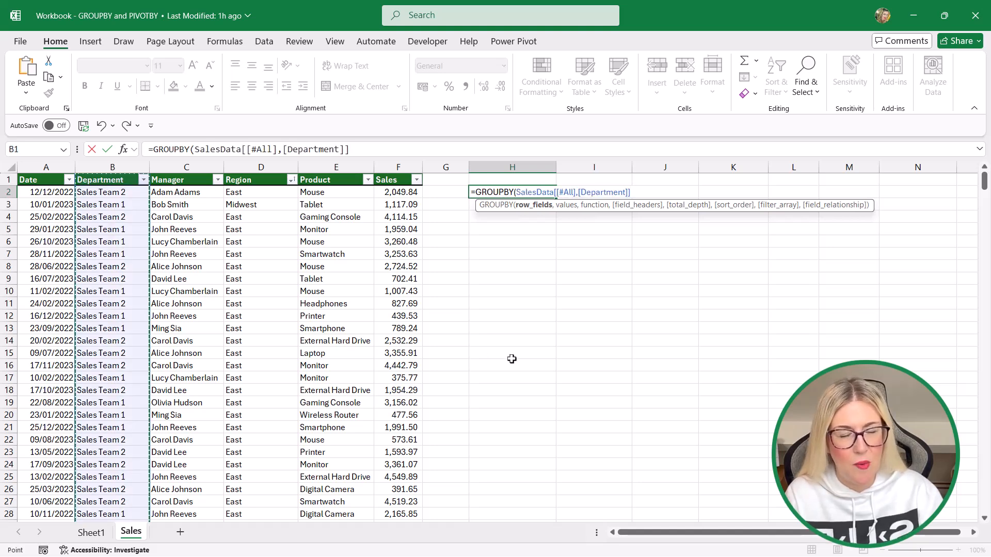
pyautogui.write(',')
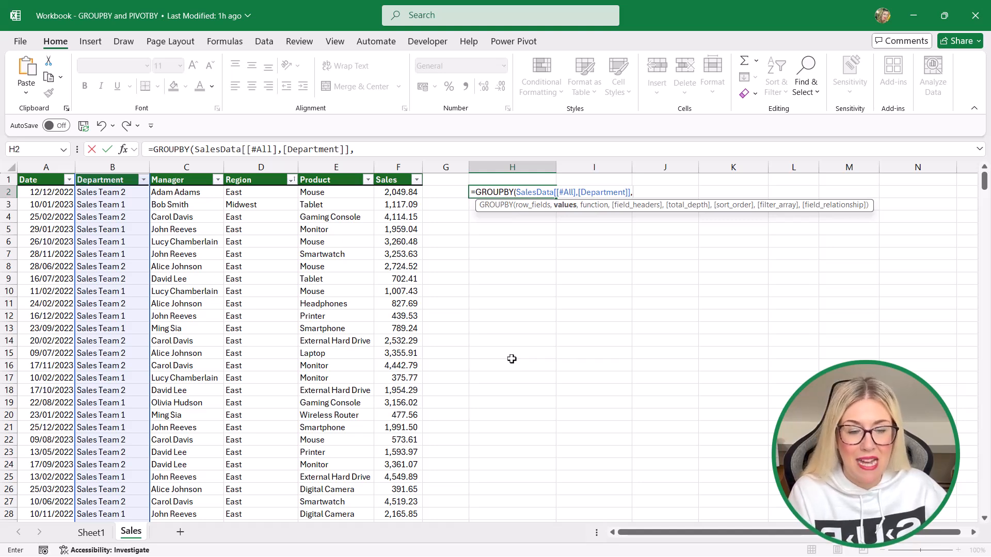
# Step: Add the Manager column, header included, as the GROUPBY values and ARRAYTOTEXT as the function
pyautogui.click(199, 173)
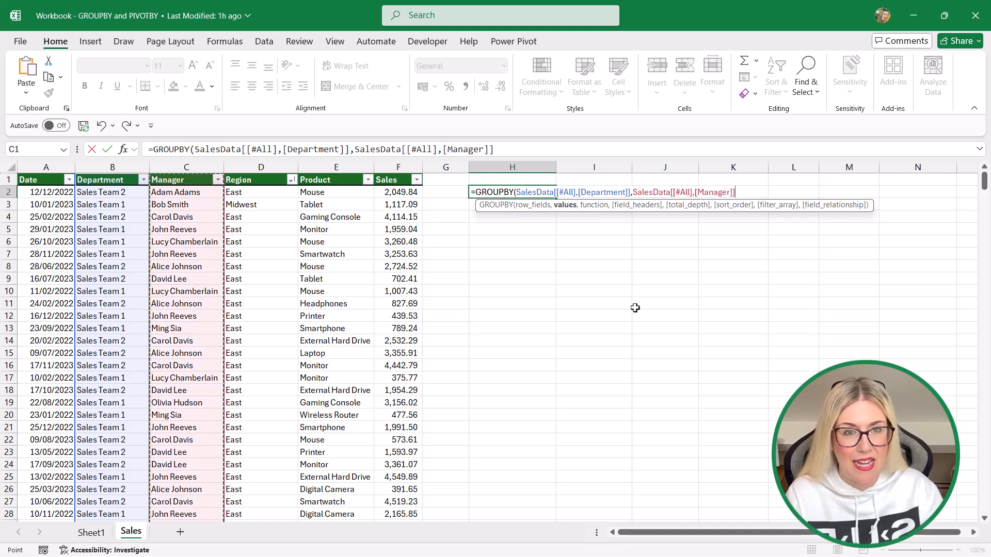
pyautogui.write(',')
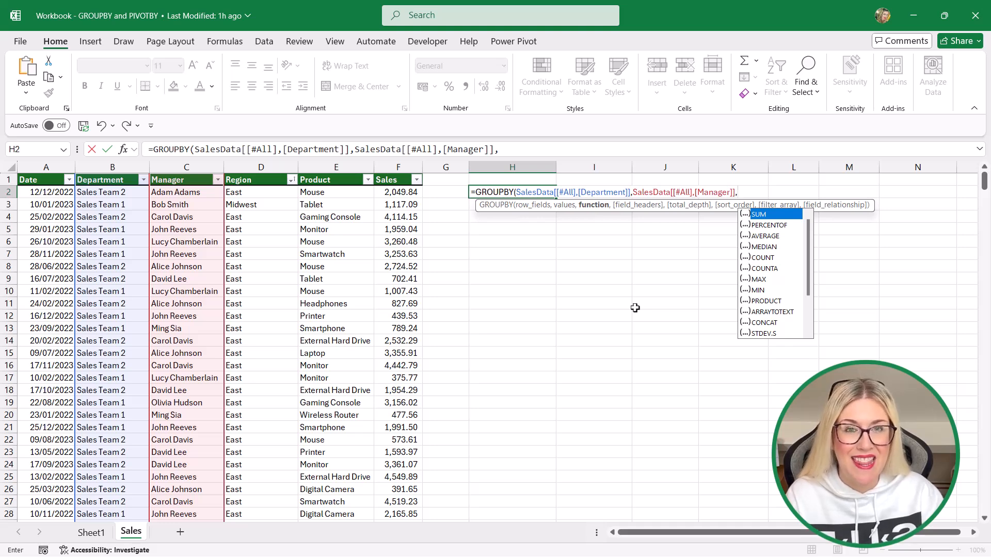
pyautogui.write('ARRA')
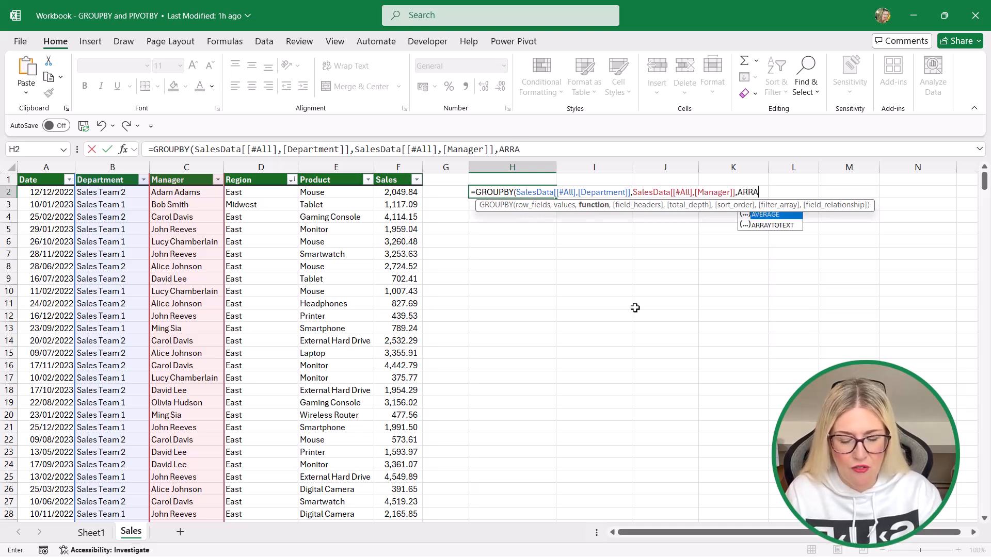
pyautogui.write('YT')
pyautogui.press('Tab')
pyautogui.write(',')
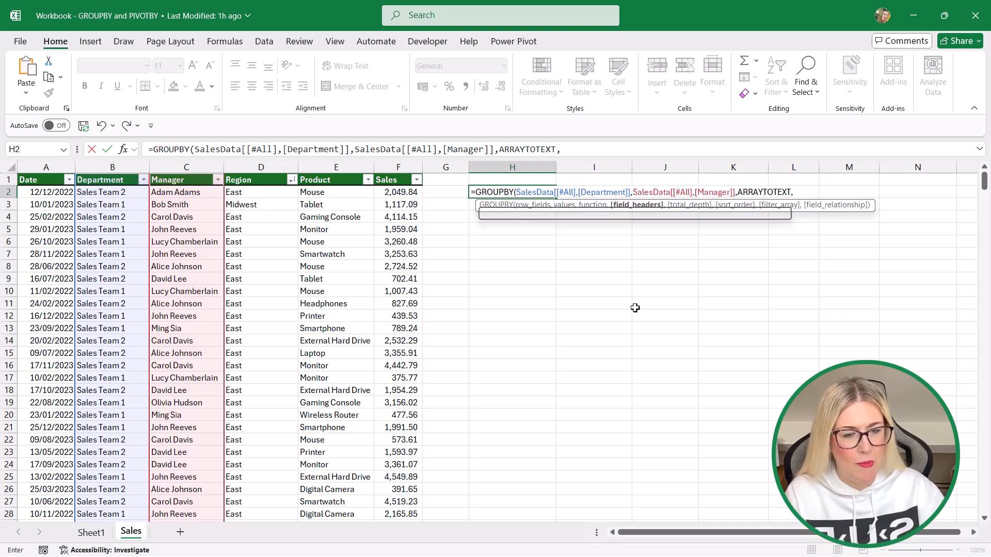
# Step: Complete the GROUPBY formula with field headers 3 and total depth 0 for no totals
pyautogui.write('3,')
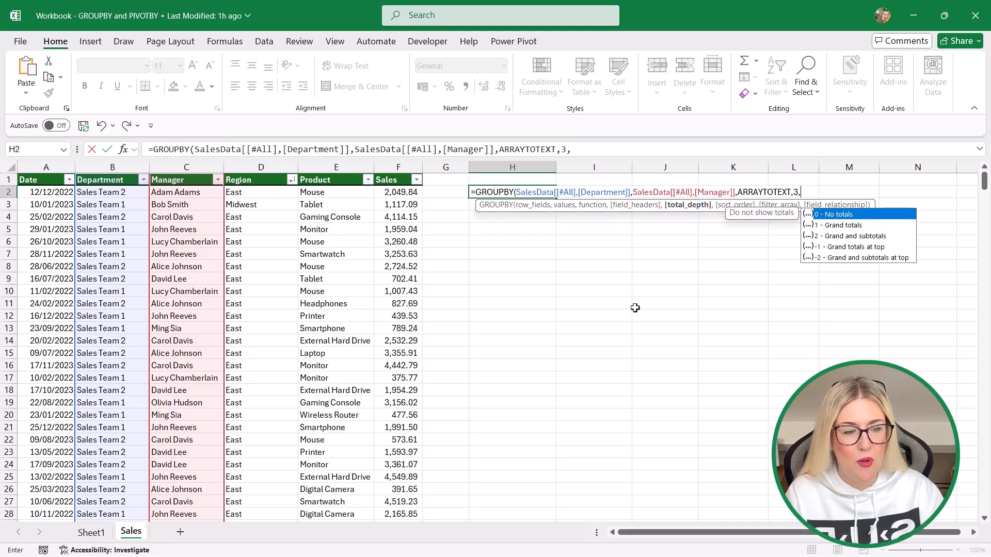
pyautogui.write('0')
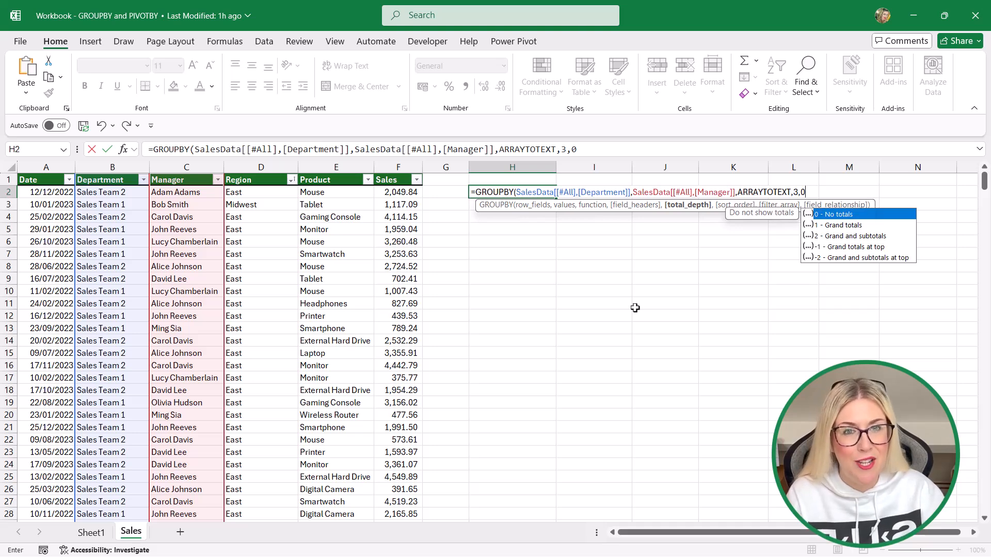
pyautogui.write(')')
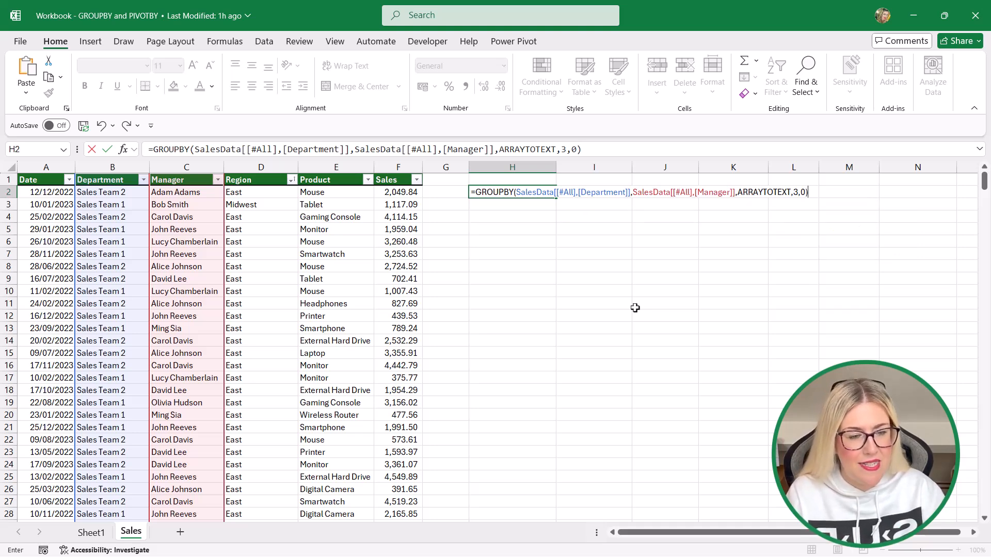
pyautogui.press('Return')
pyautogui.click(702, 282)
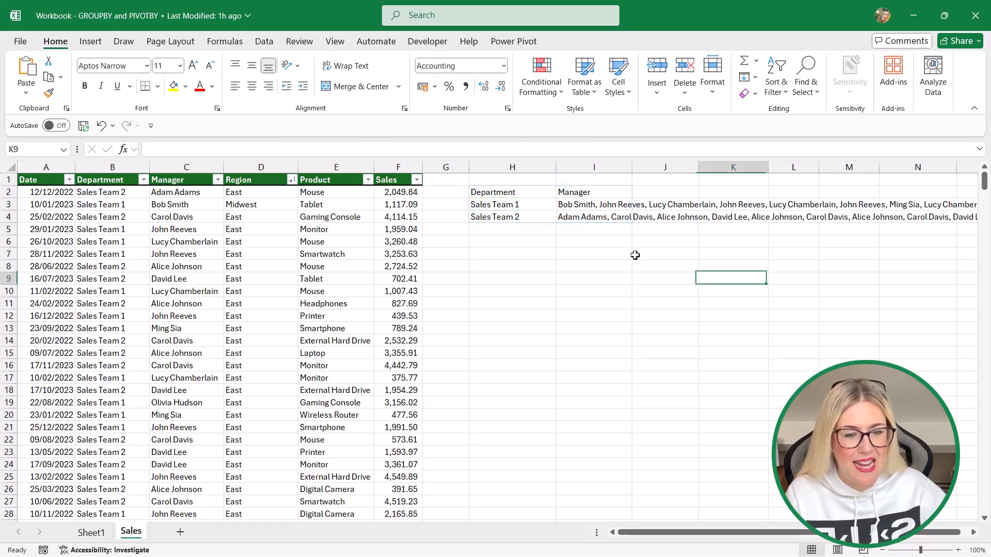
# Step: Examine the list of managers returned for each sales team in the GROUPBY output for repeated names
pyautogui.moveTo(489, 208); pyautogui.dragTo(491, 219)
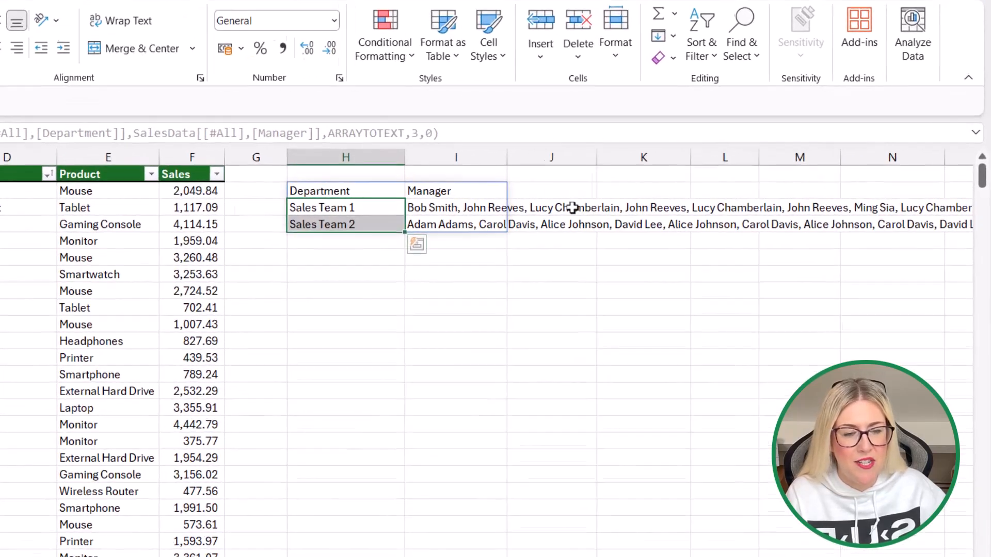
pyautogui.click(572, 208)
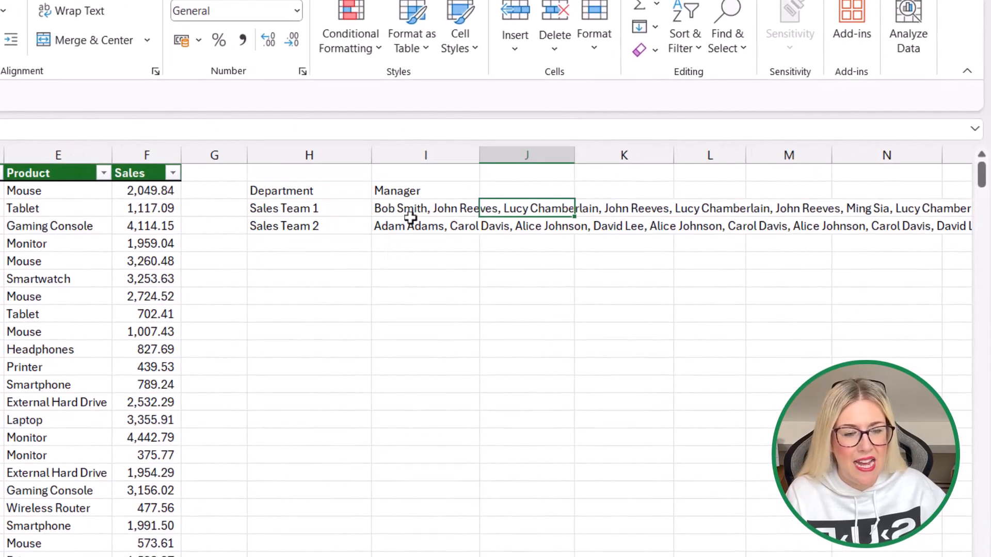
pyautogui.click(462, 208)
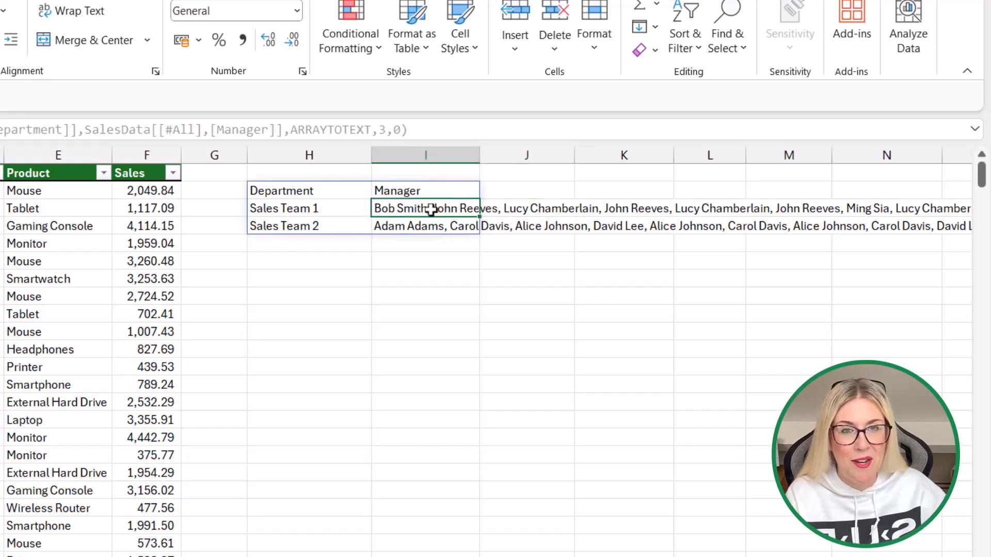
pyautogui.hscroll(1, 575, 398)
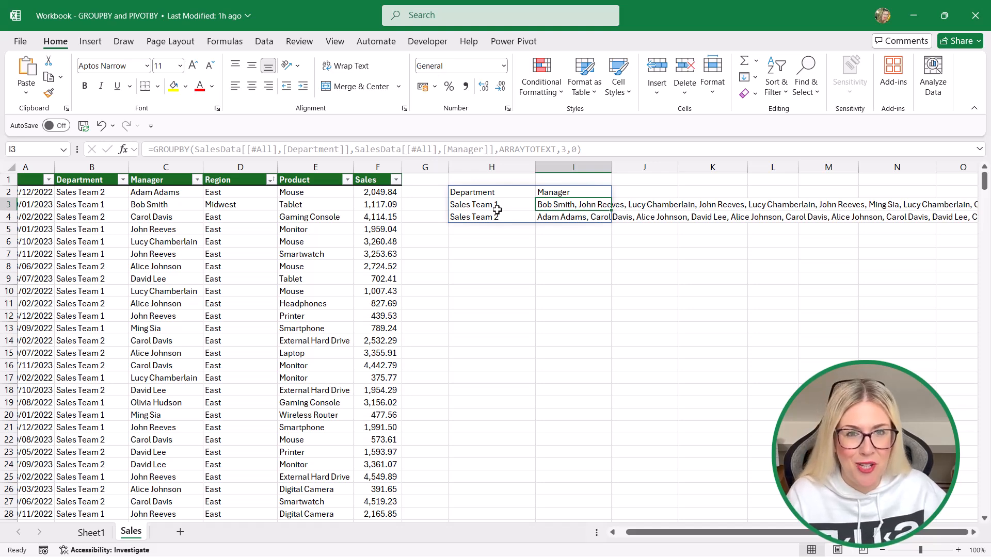
# Step: Edit the H2 formula's function argument to LAMBDA with parameter x and nest UNIQUE inside ARRAYTOTEXT
pyautogui.click(493, 193)
pyautogui.click(497, 149)
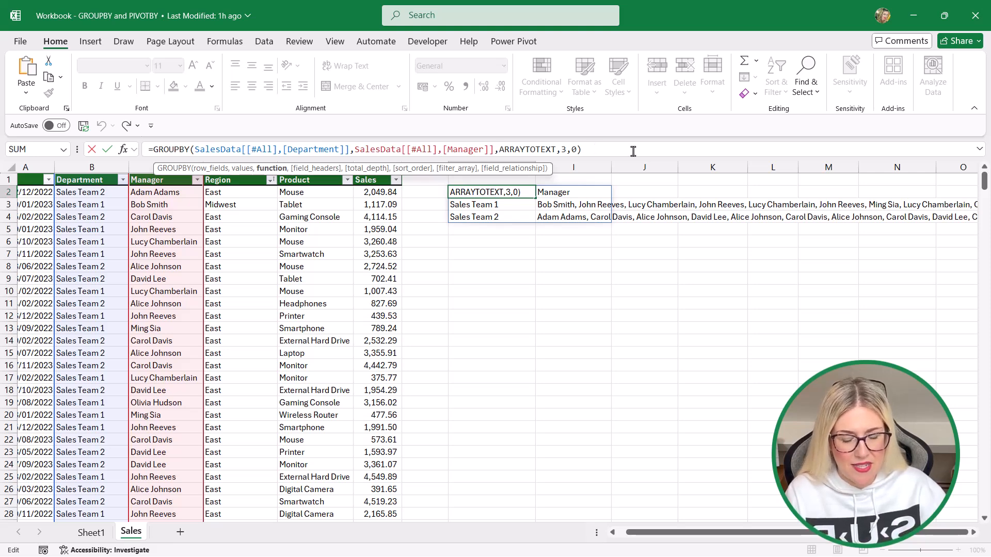
pyautogui.write('LAMBDA')
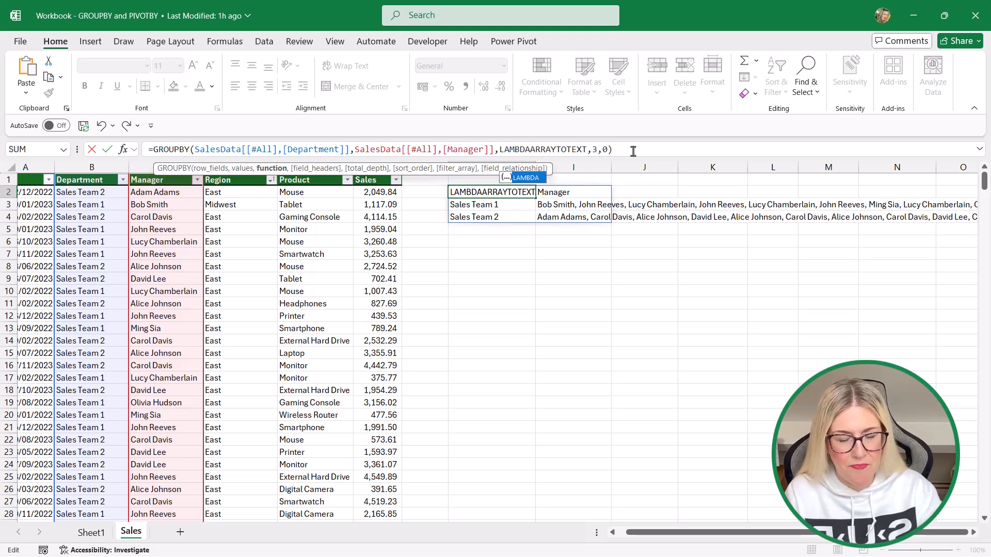
pyautogui.write('(')
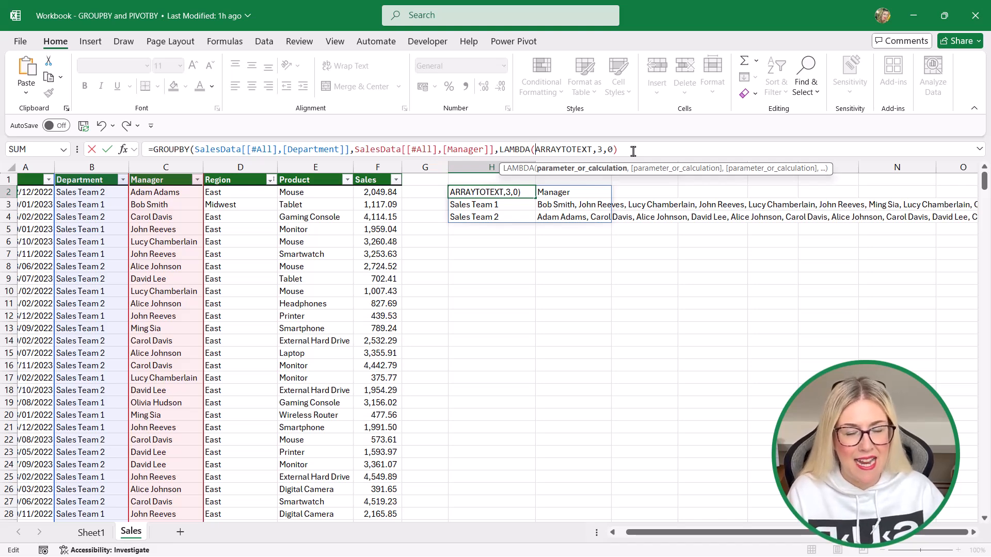
pyautogui.write('x')
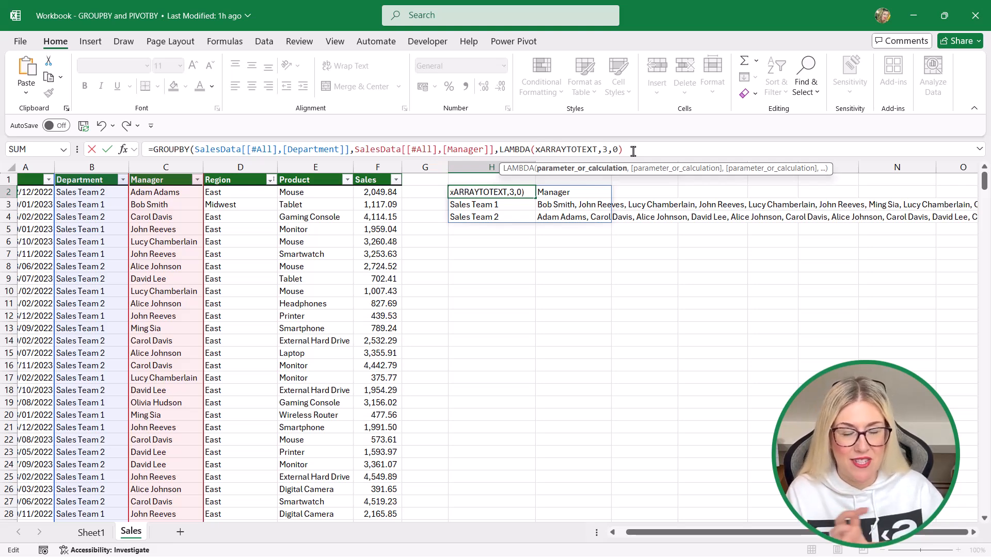
pyautogui.write(',')
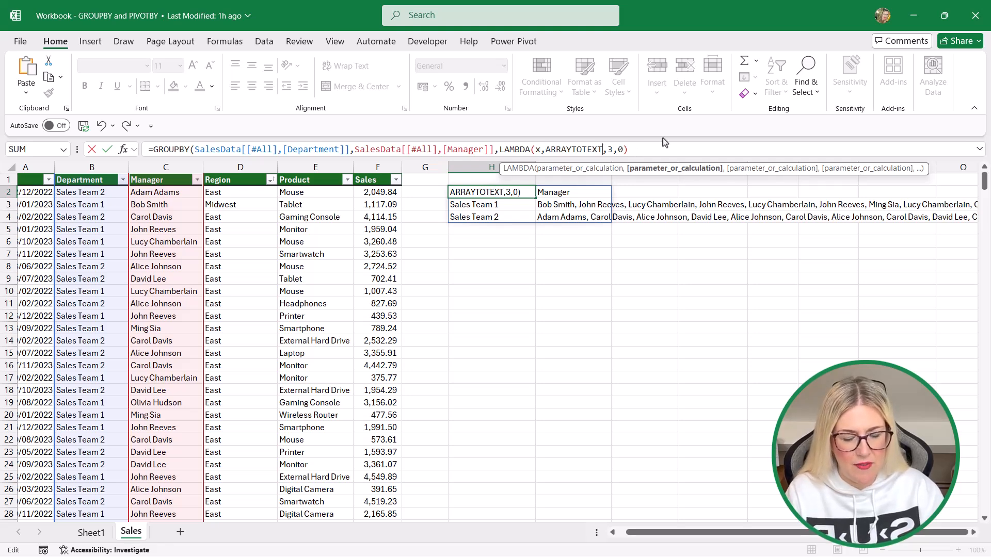
pyautogui.write('(UNIQUE')
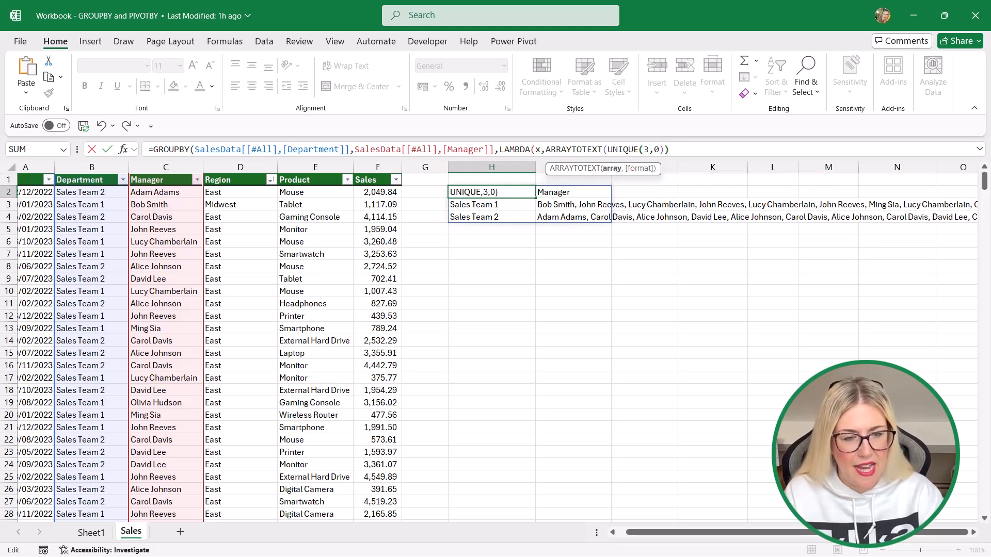
pyautogui.write('(')
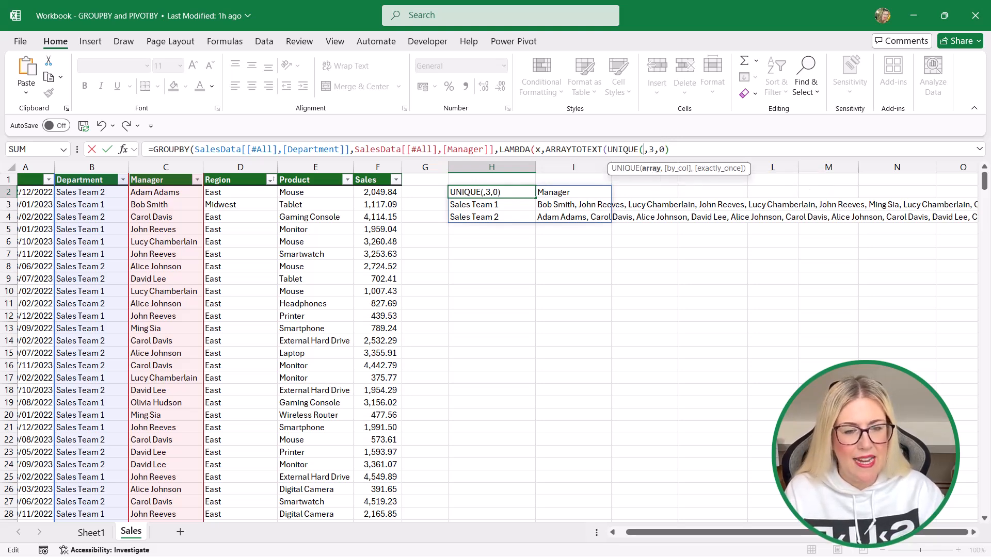
# Step: Complete the H2 GROUPBY formula's function argument as LAMBDA(x,ARRAYTOTEXT(UNIQUE(x))) so each department lists its distinct managers
pyautogui.write('x')
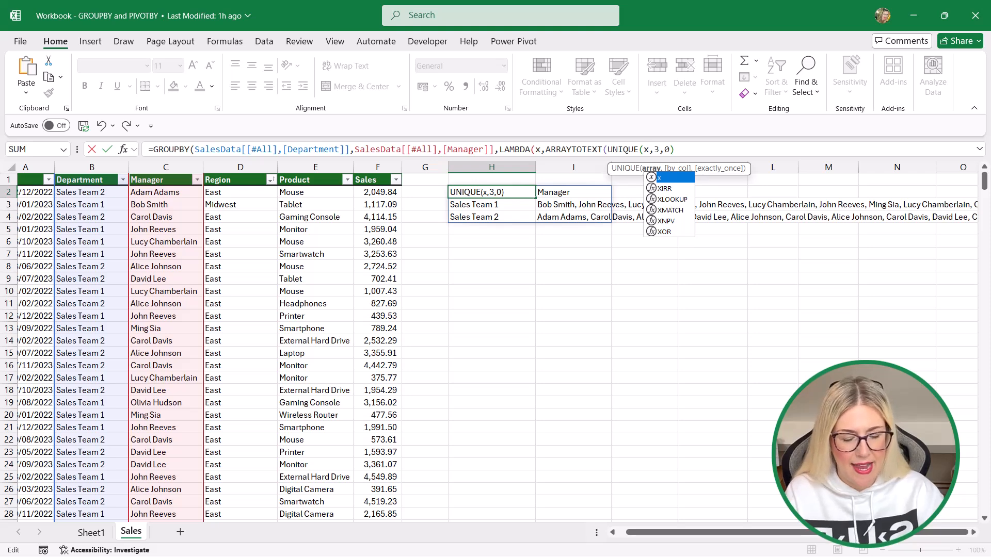
pyautogui.write(')))')
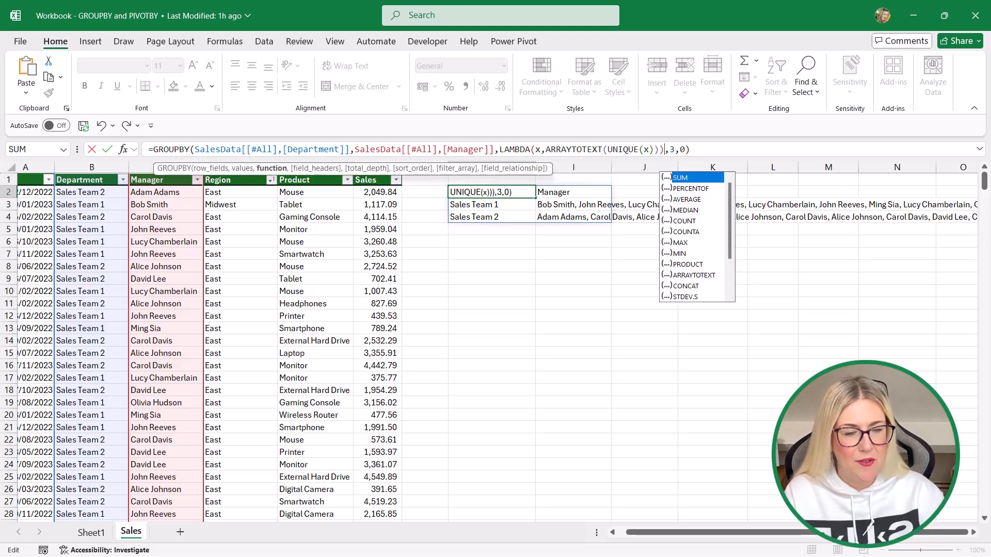
pyautogui.press('Return')
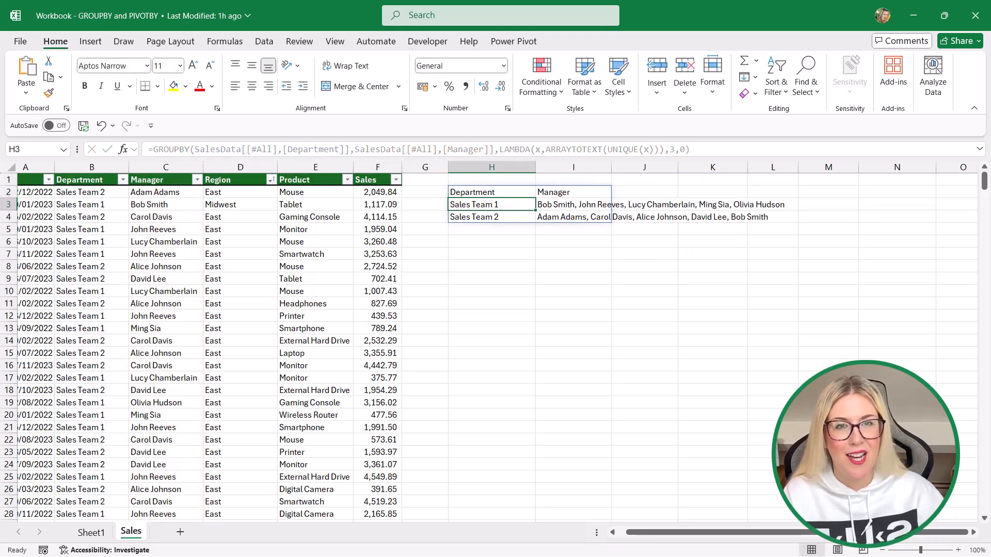
pyautogui.click(573, 205)
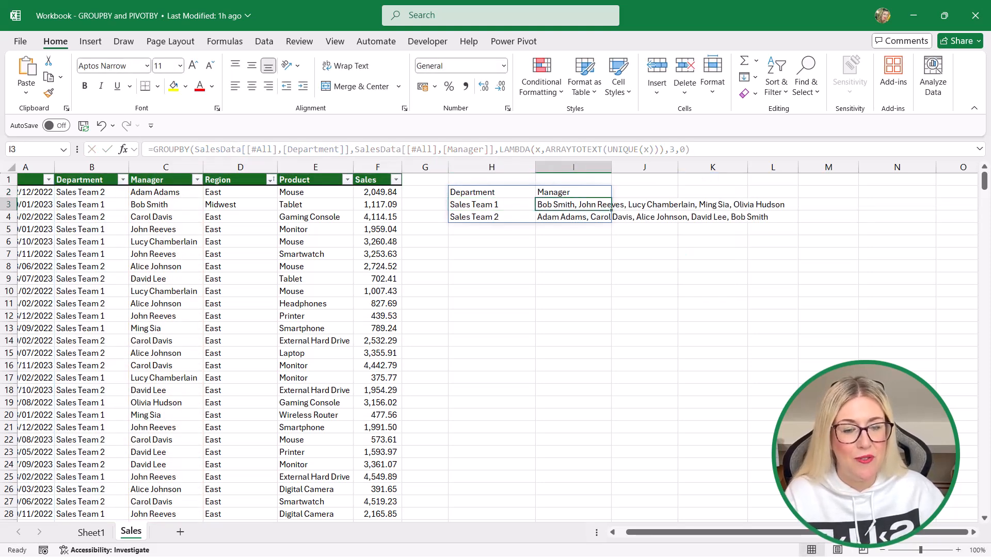
pyautogui.click(491, 192)
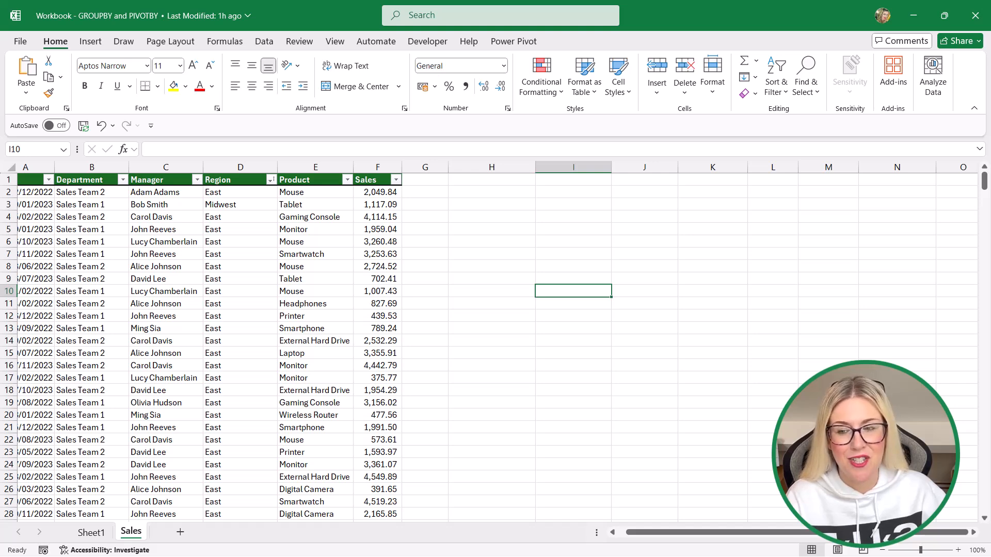
pyautogui.moveTo(92, 175); pyautogui.dragTo(164, 175)
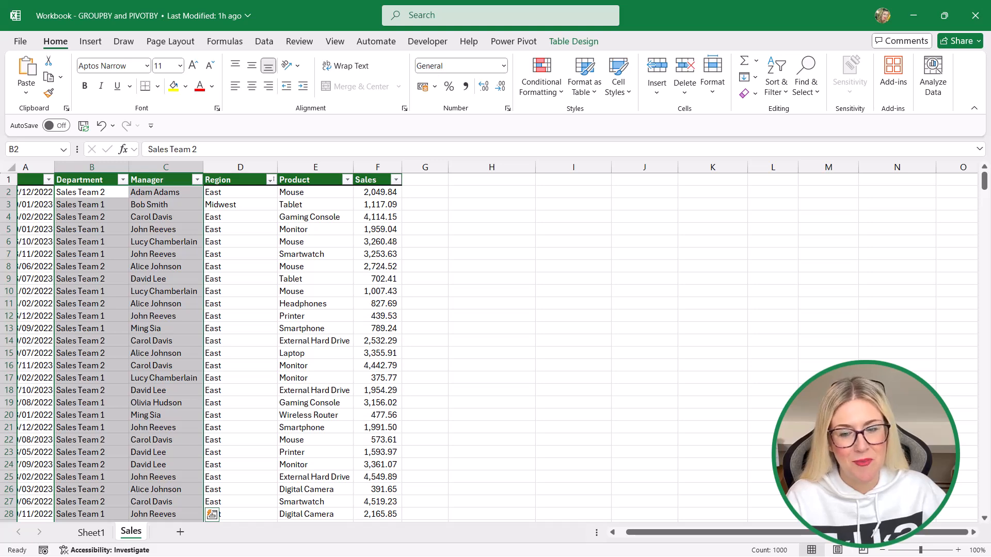
pyautogui.click(269, 240)
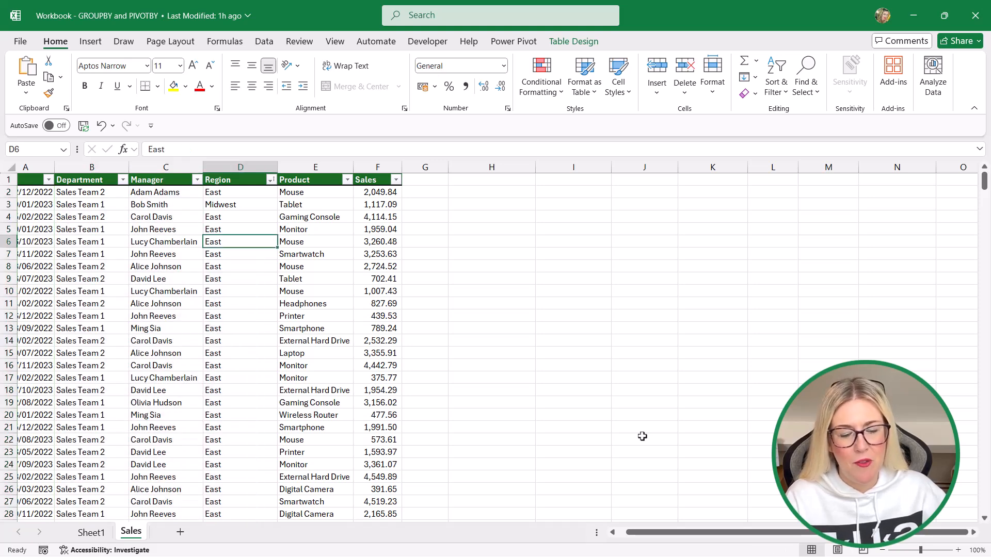
pyautogui.moveTo(710, 537); pyautogui.dragTo(671, 538)
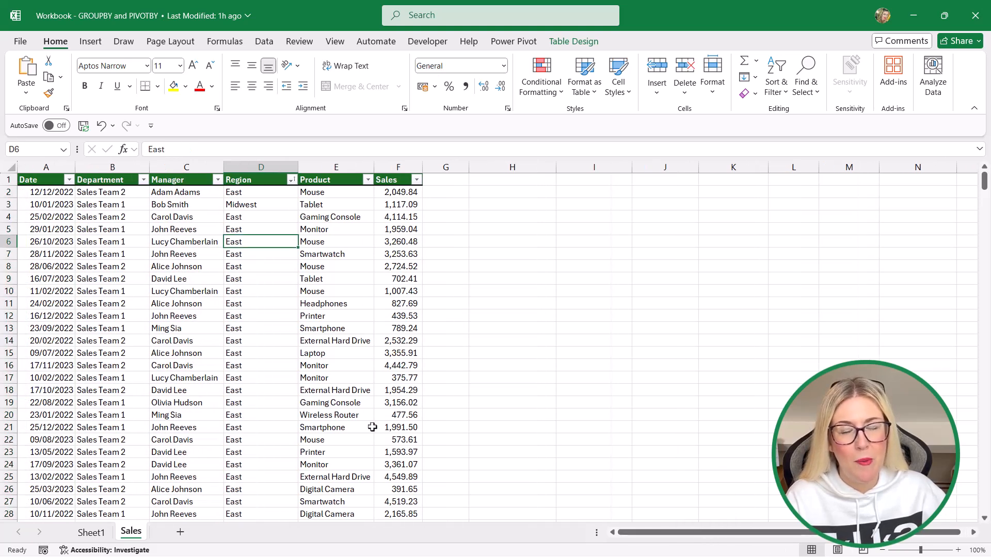
pyautogui.click(111, 171)
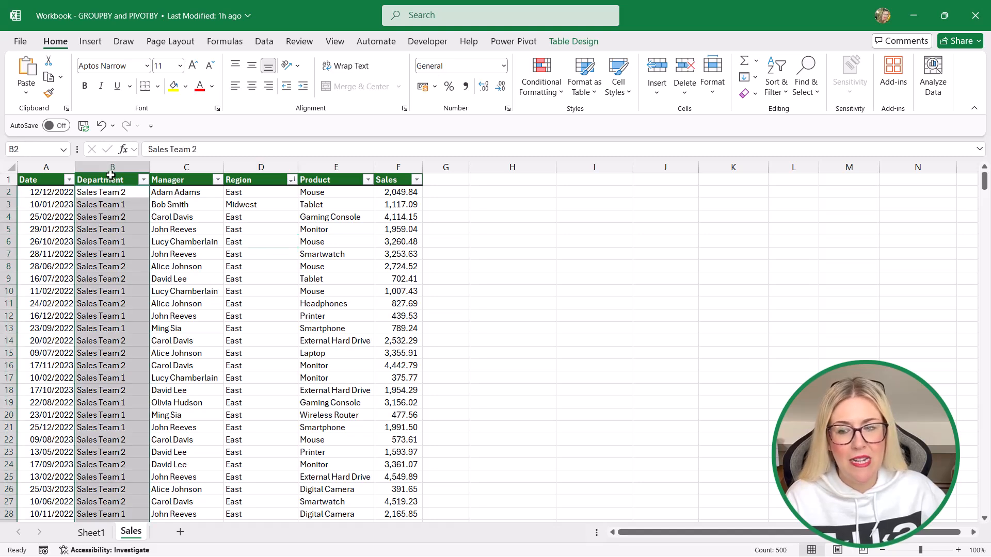
pyautogui.keyDown('ctrl'); pyautogui.click(333, 175); pyautogui.keyUp('ctrl')
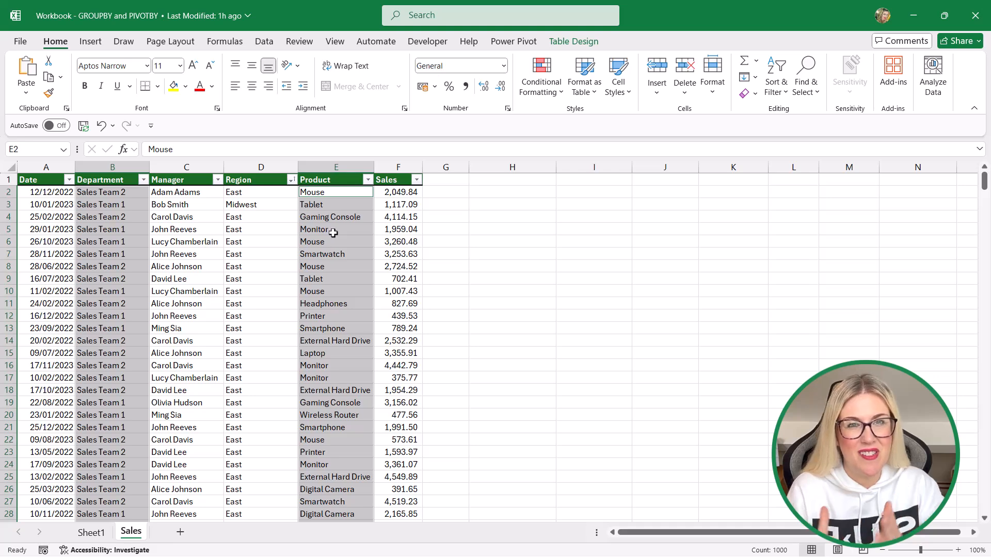
pyautogui.click(495, 241)
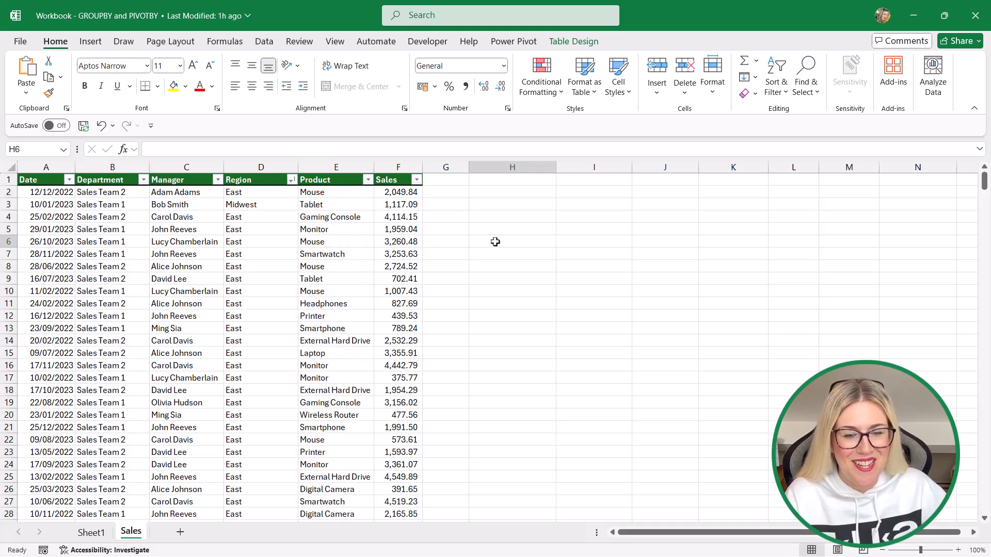
# Step: Start a GROUPBY formula in H2 with row fields from HSTACK of the Department and Product columns of SalesData, headers included
pyautogui.click(487, 196)
pyautogui.write('=G')
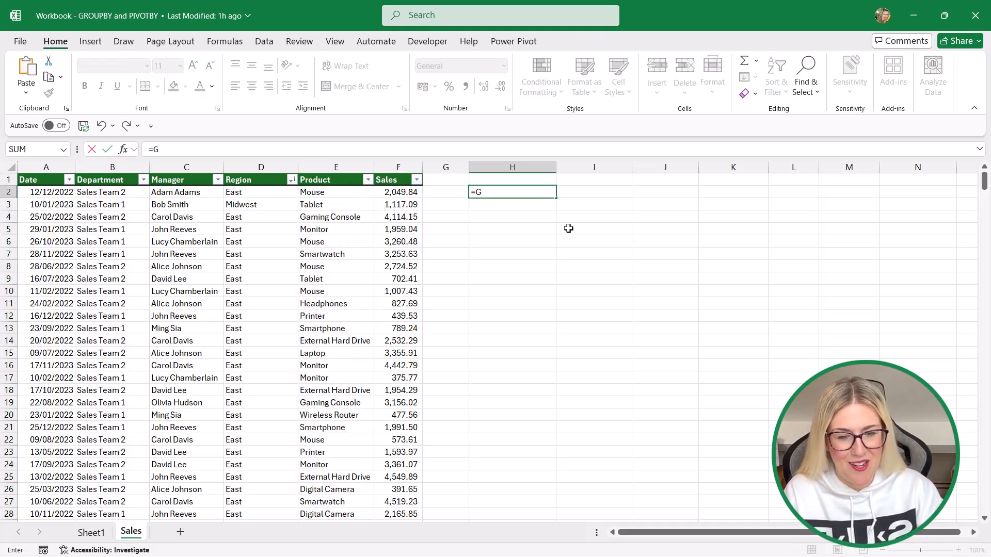
pyautogui.write('ROUPBY(HSTACK(')
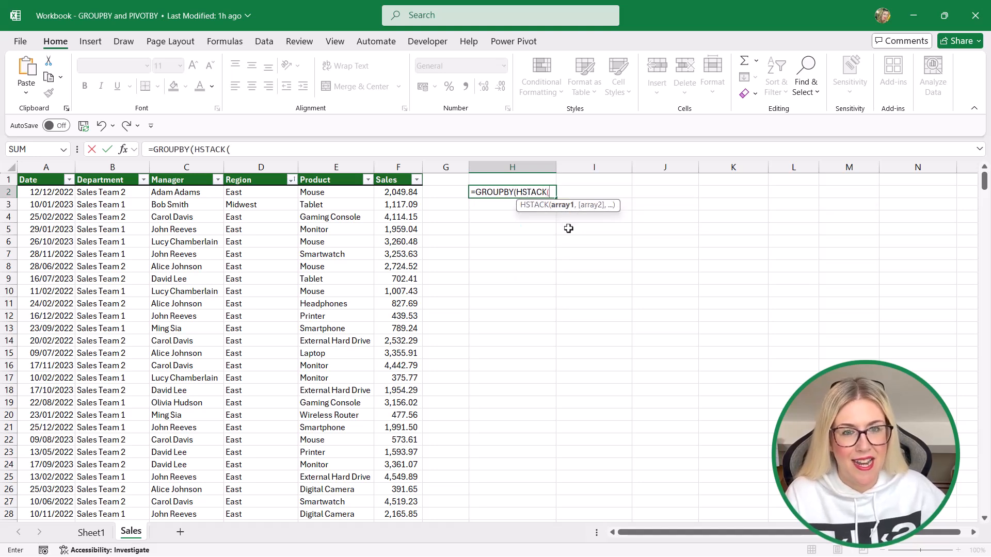
pyautogui.doubleClick(119, 171)
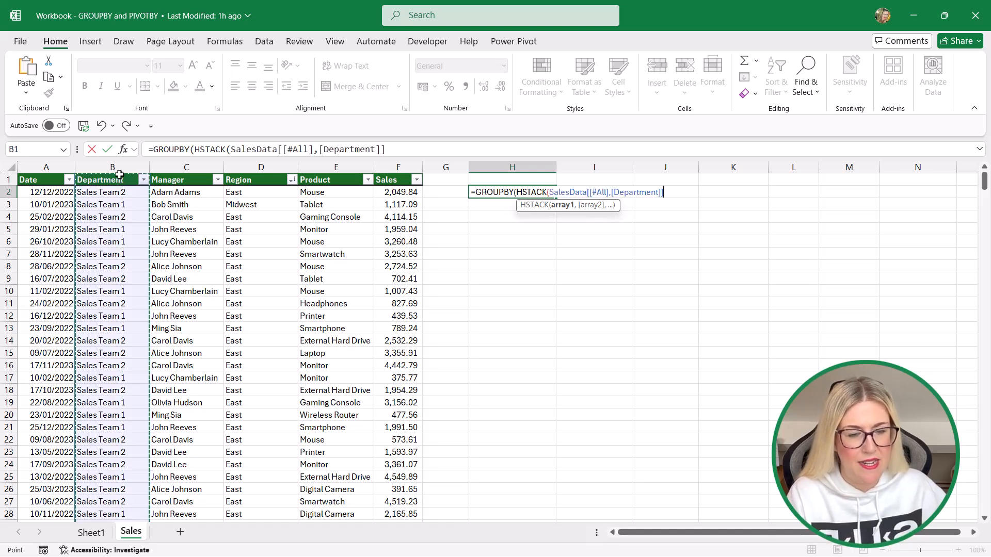
pyautogui.write(',')
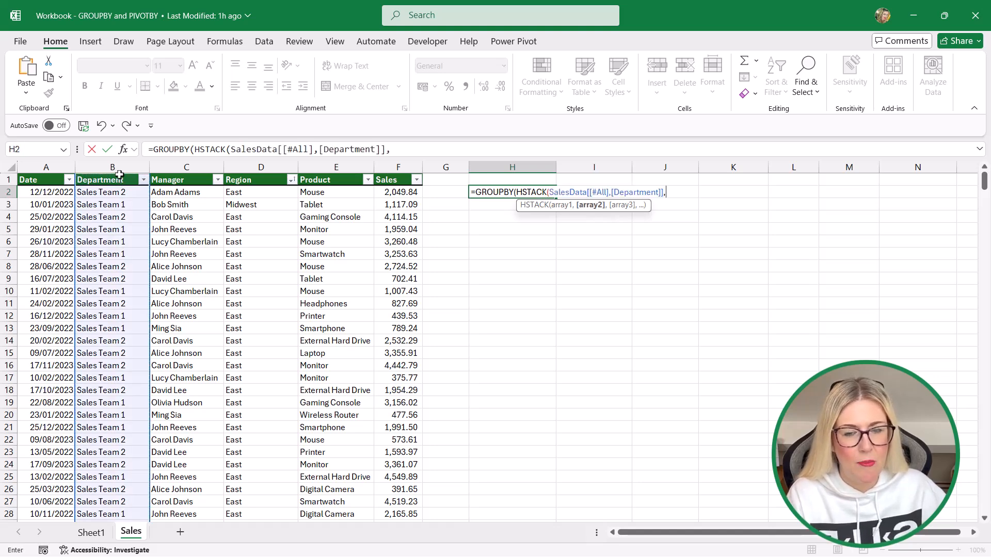
pyautogui.doubleClick(341, 174)
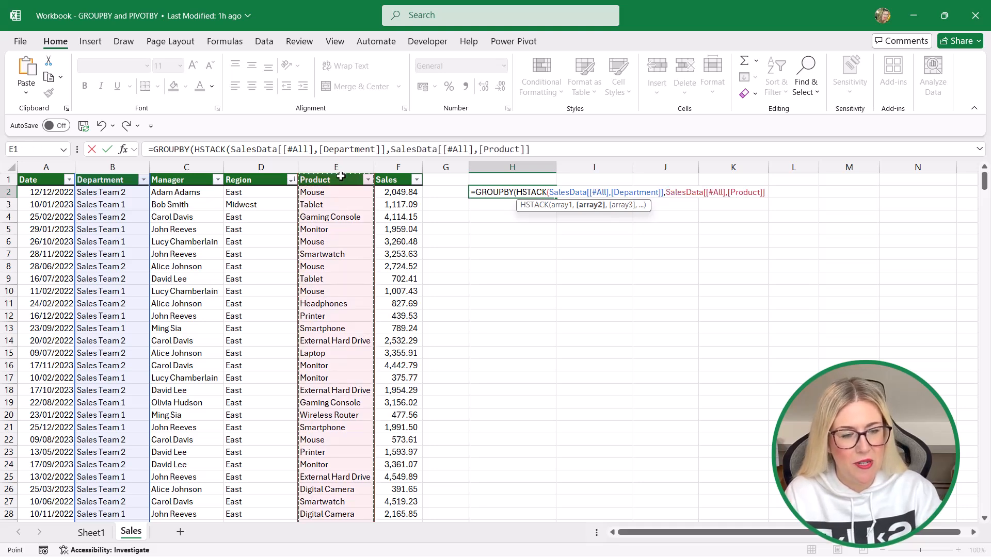
pyautogui.write('),')
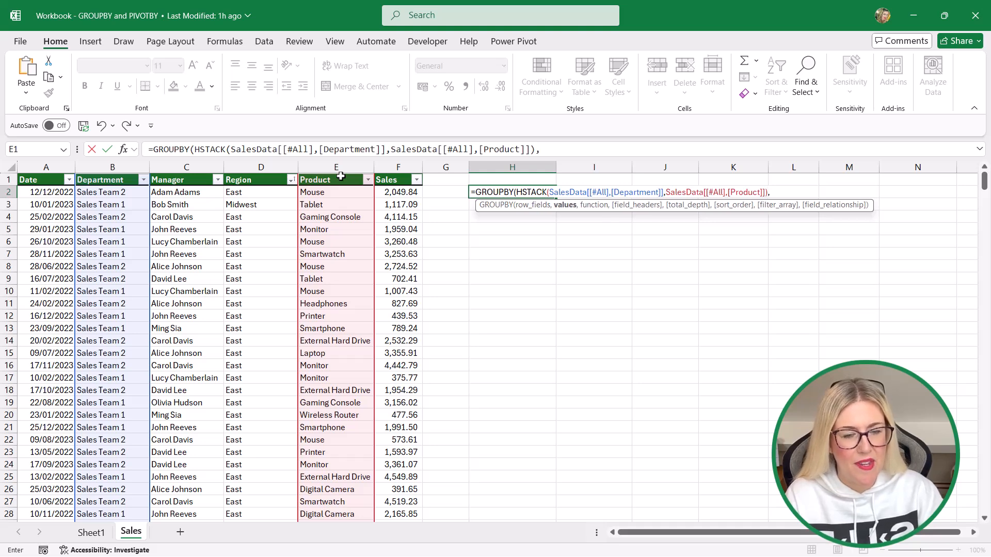
# Step: Complete the GROUPBY formula with the Sales column as values, SUM as function, field headers 3 and total depth 2
pyautogui.click(403, 172)
pyautogui.click(402, 173)
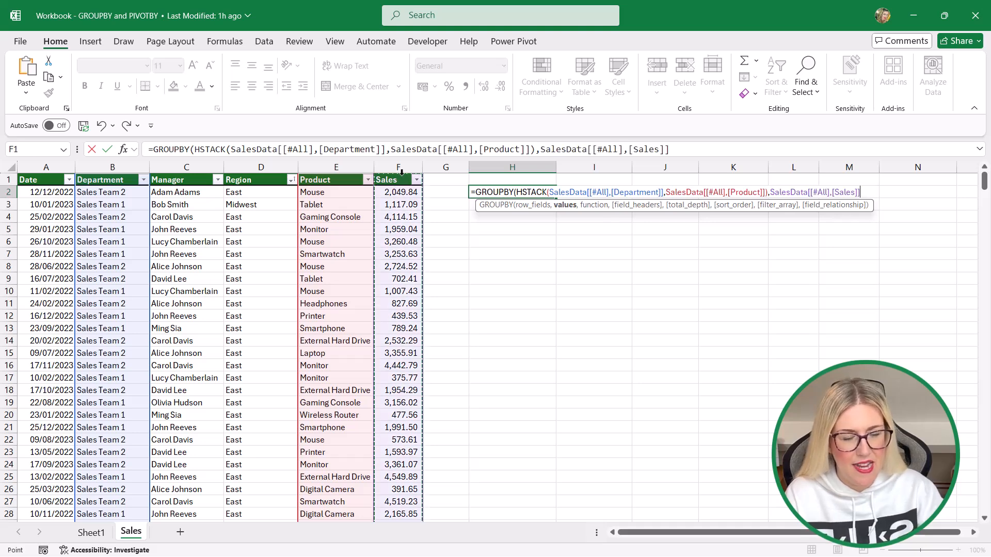
pyautogui.write(',')
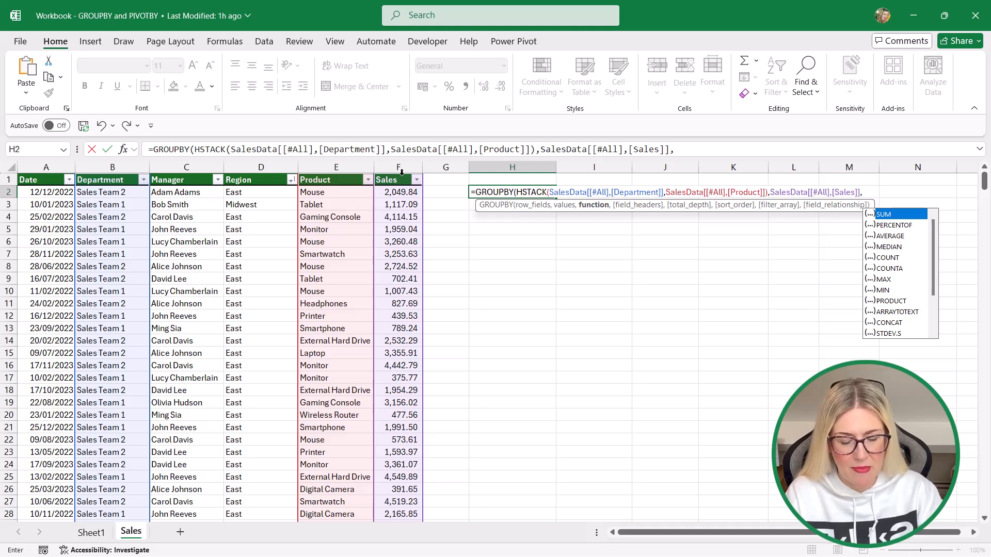
pyautogui.write('SUM,')
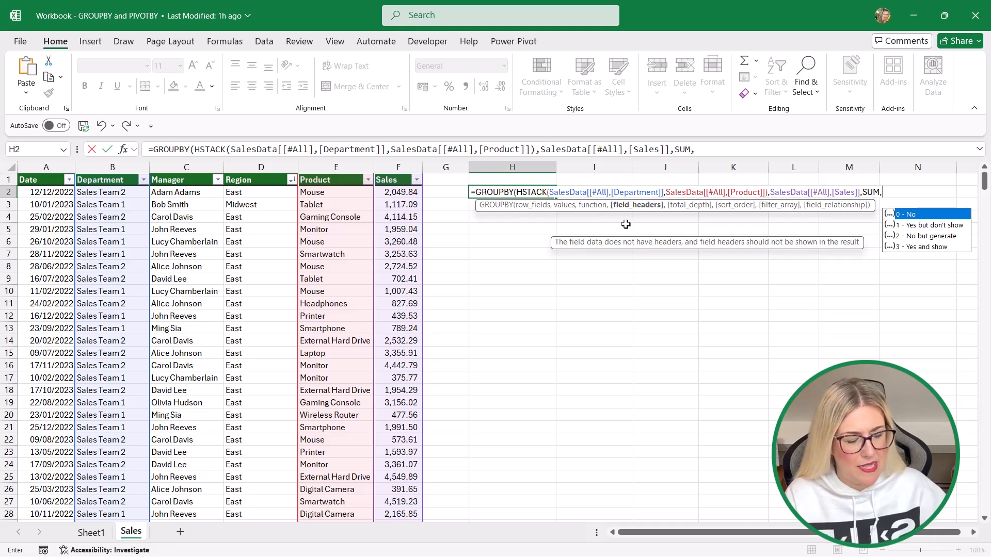
pyautogui.write('3,')
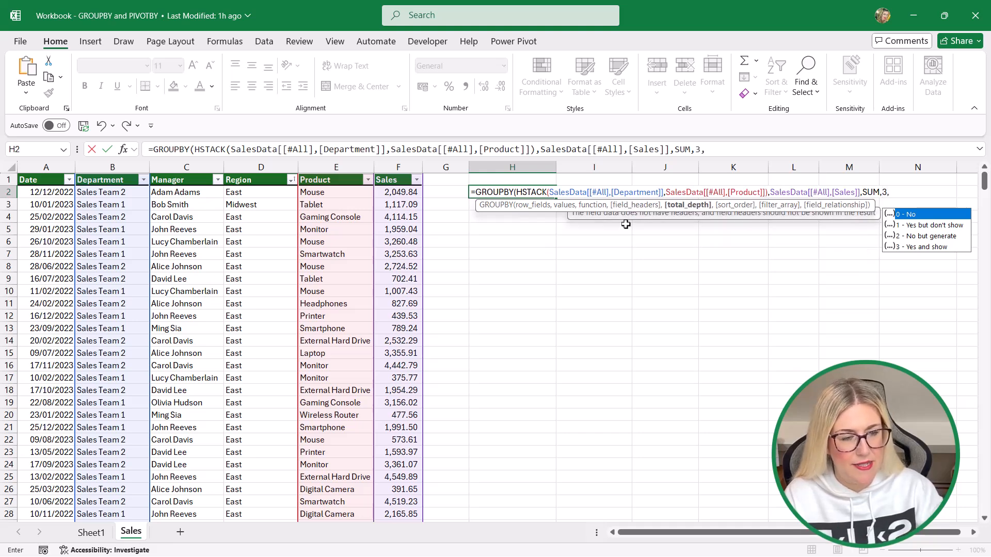
pyautogui.write('2')
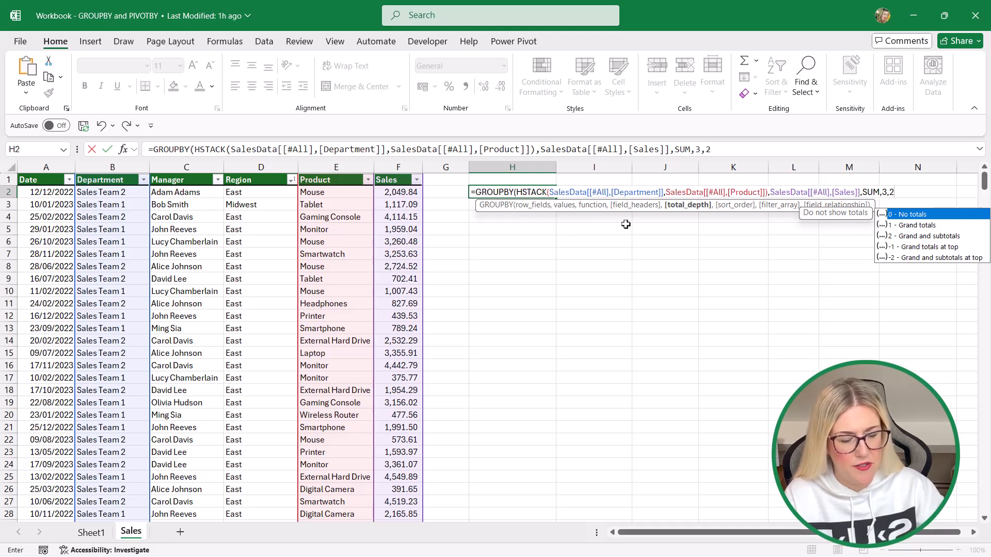
pyautogui.write(',')
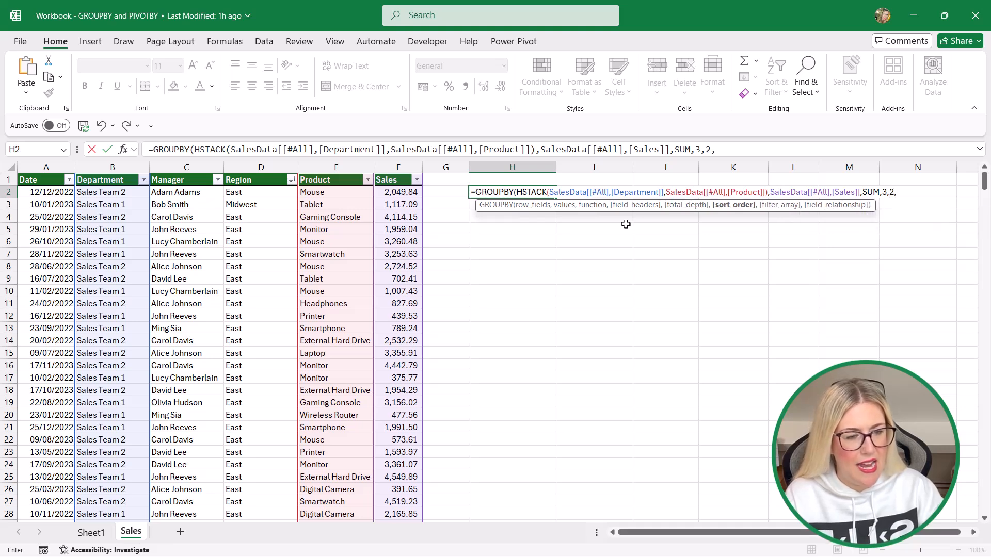
pyautogui.press('BackSpace')
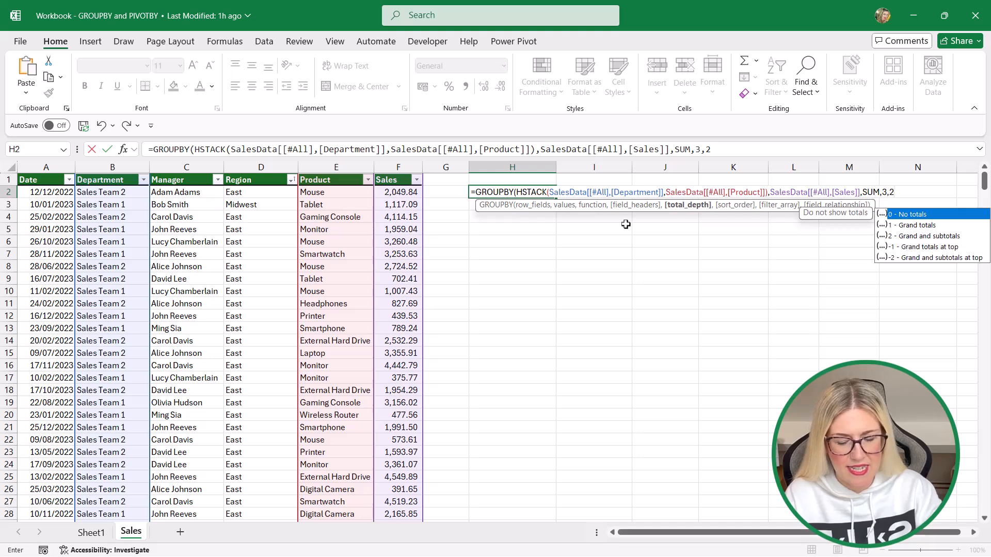
pyautogui.write(')')
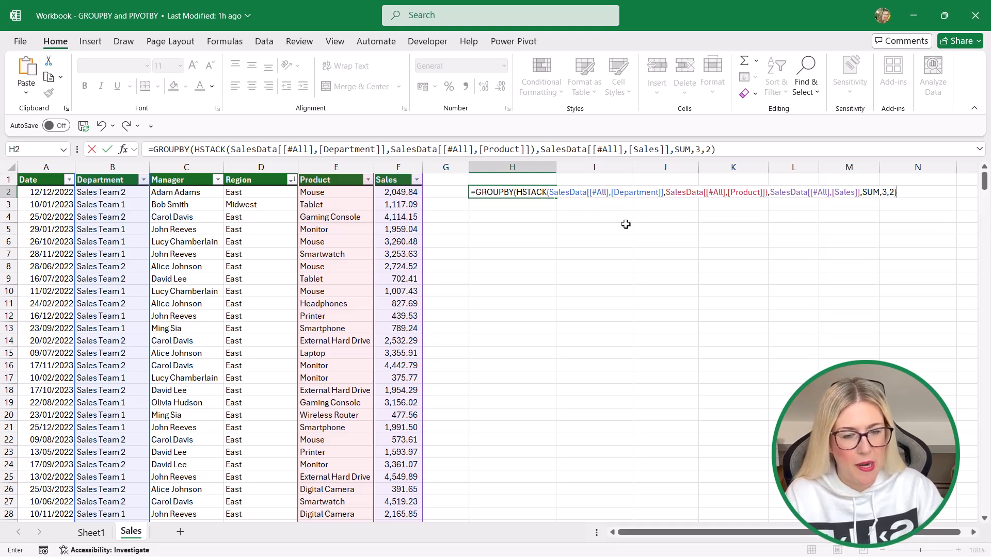
pyautogui.press('Return')
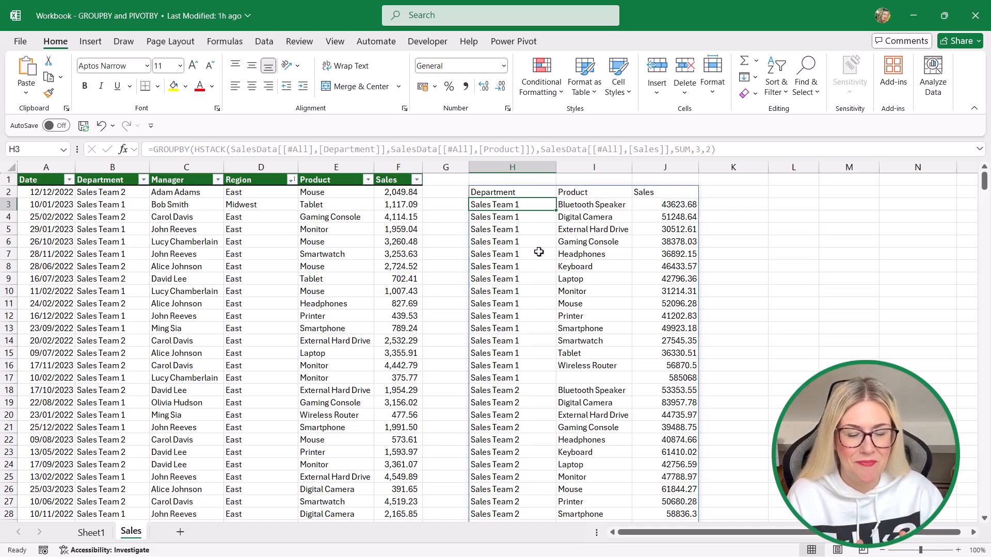
# Step: Extend the H2 GROUPBY formula with an empty sort order and the filter array SalesData[[#All],[Department]]="Sales Team 1"
pyautogui.press('Up')
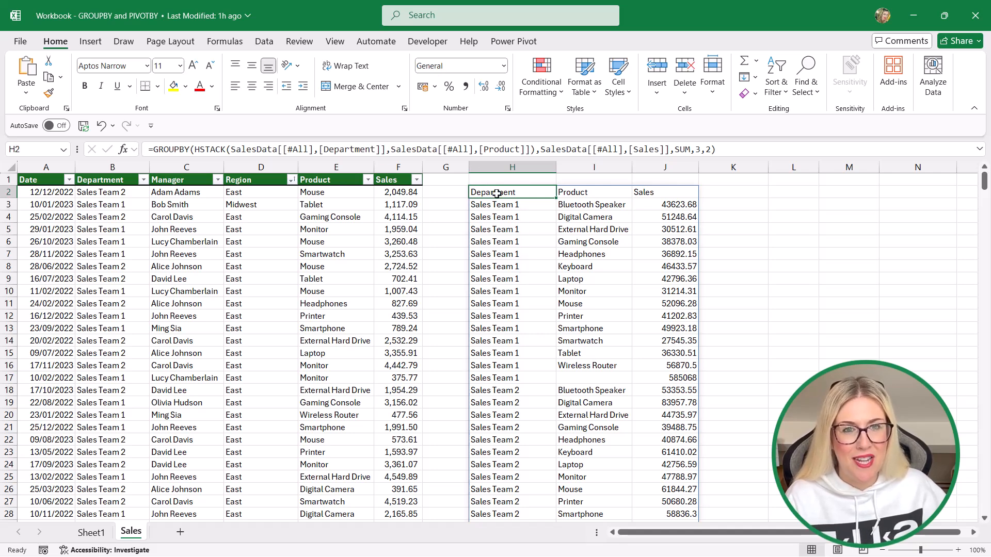
pyautogui.click(711, 149)
pyautogui.write(',,')
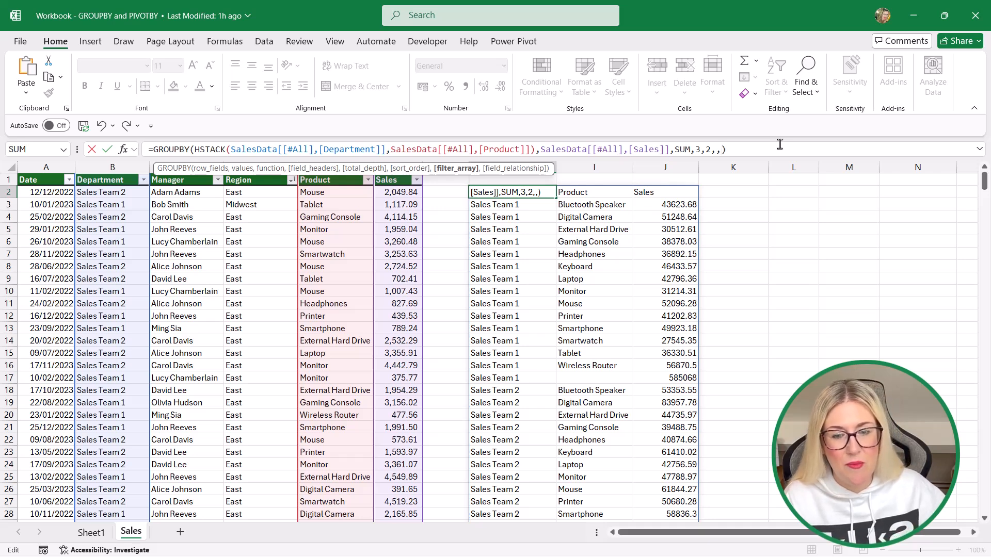
pyautogui.moveTo(388, 171); pyautogui.dragTo(399, 128)
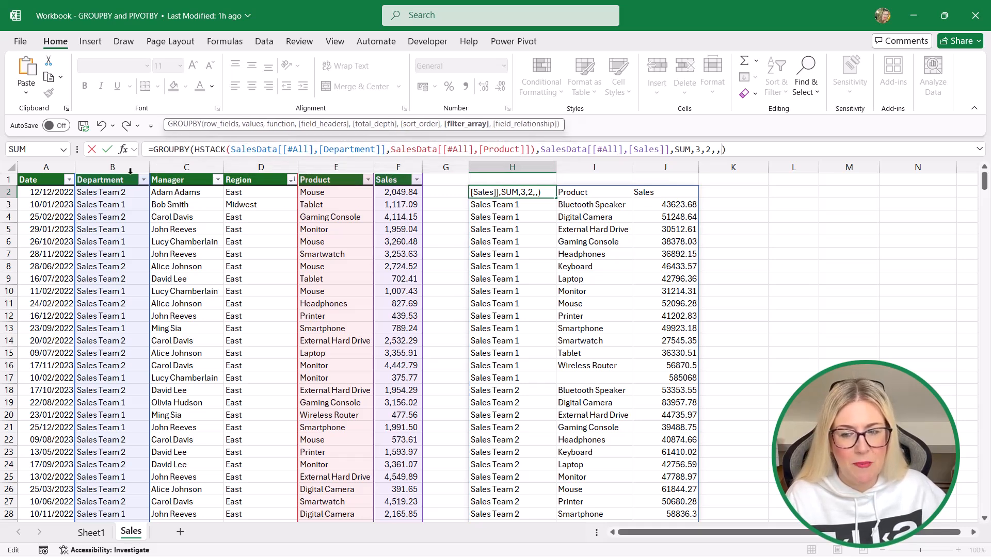
pyautogui.click(130, 173)
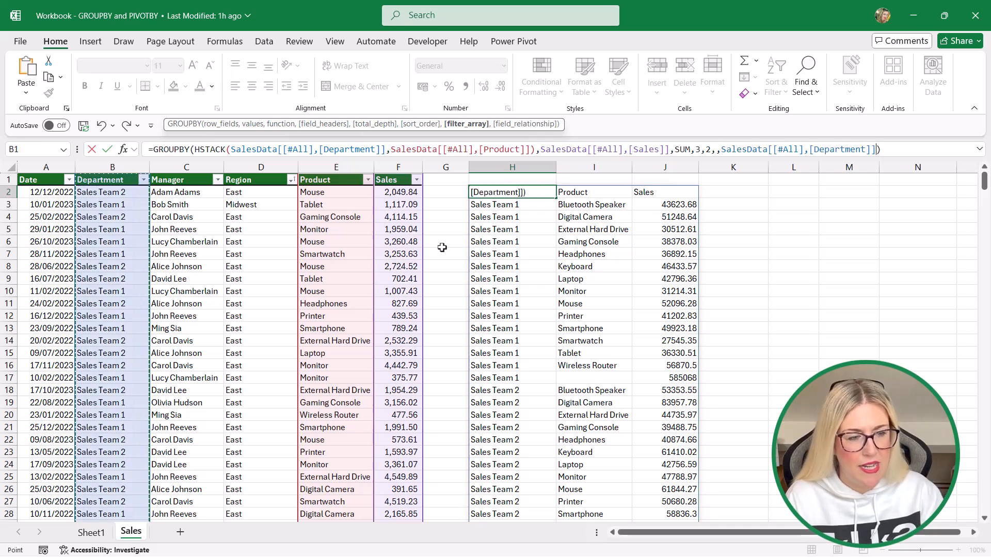
pyautogui.write('=')
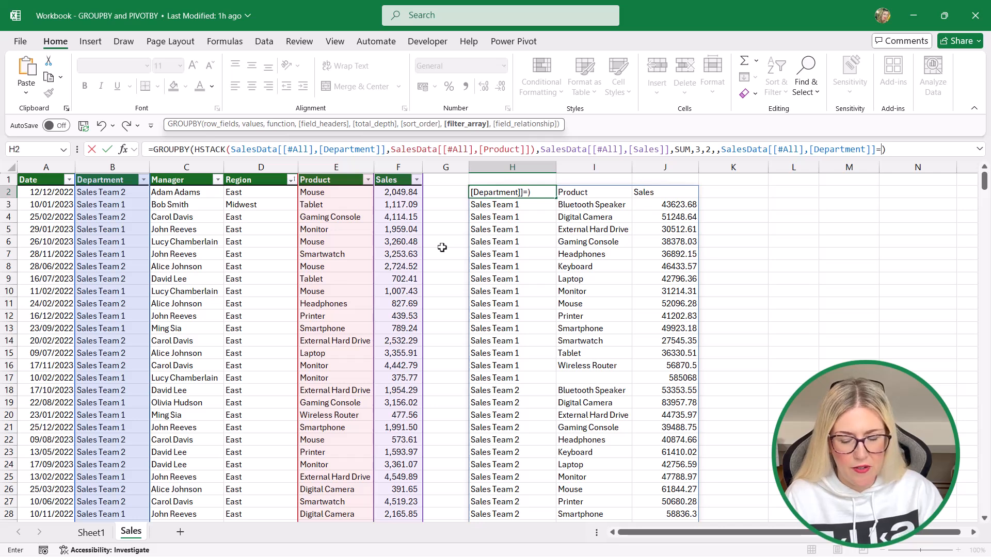
pyautogui.write('"')
pyautogui.write('Sales Tea')
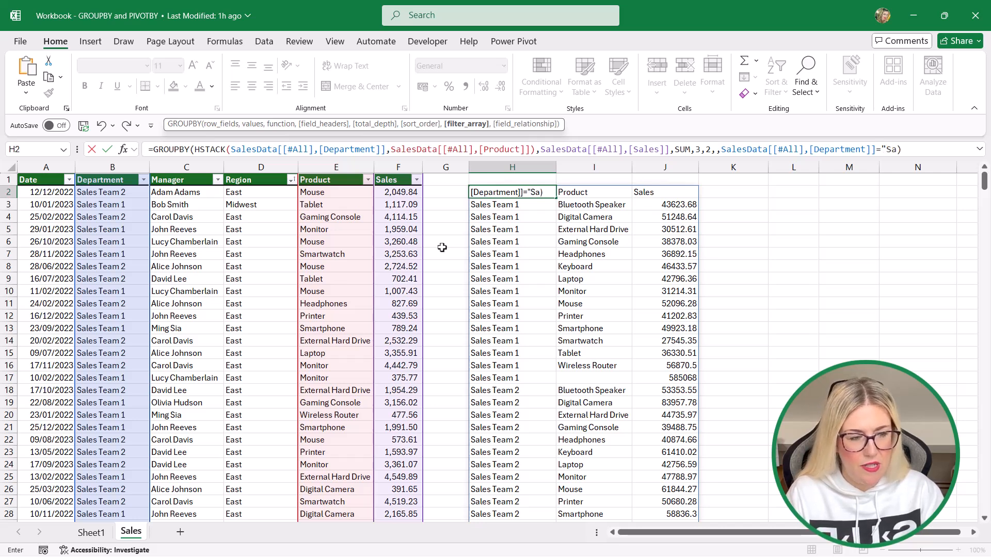
pyautogui.write('m 1"')
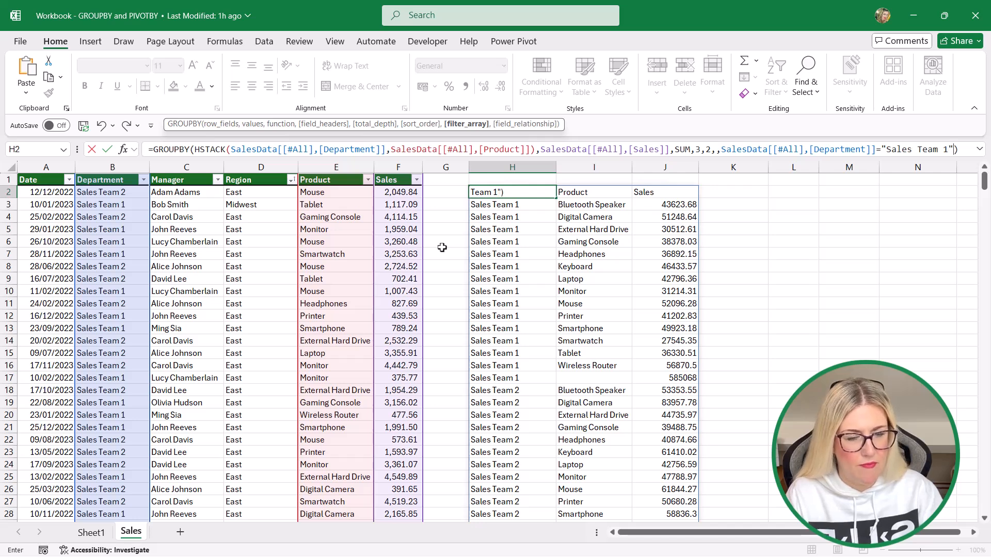
pyautogui.press('Return')
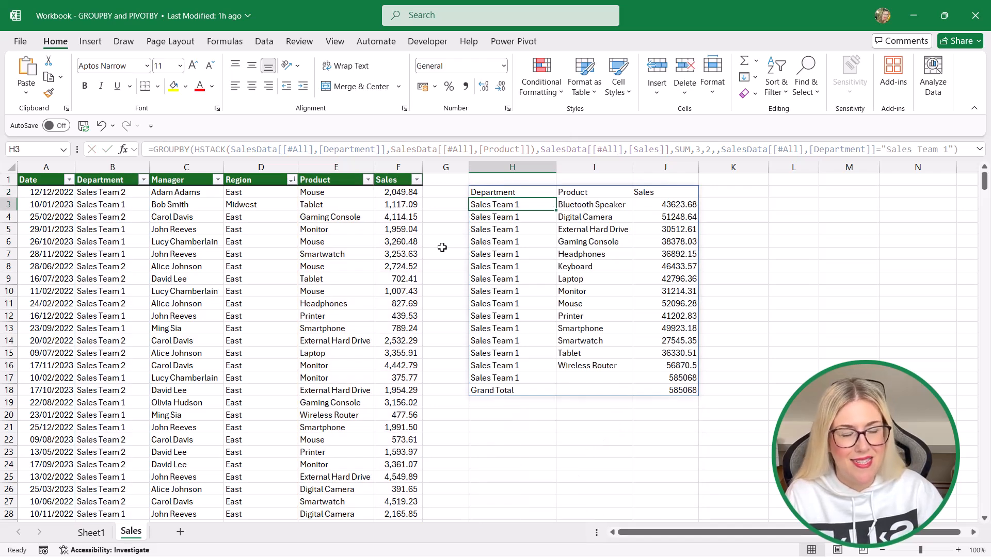
pyautogui.press('Up')
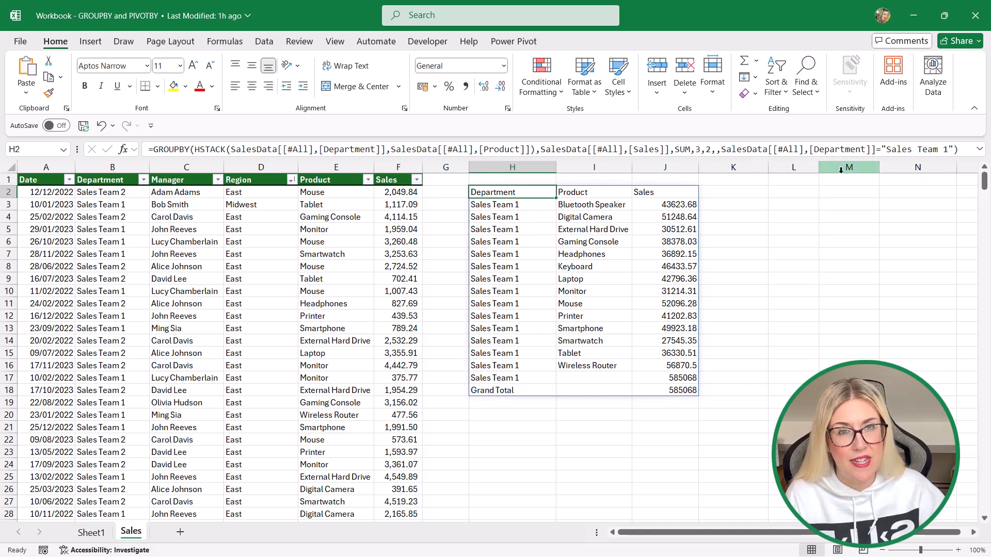
# Step: Change the filter array in the H2 GROUPBY formula to SalesData[[#All],[Department]]<>"Sales Team 2"
pyautogui.click(874, 149)
pyautogui.press('Delete')
pyautogui.write('<>')
pyautogui.click(954, 149)
pyautogui.press('BackSpace')
pyautogui.write('2')
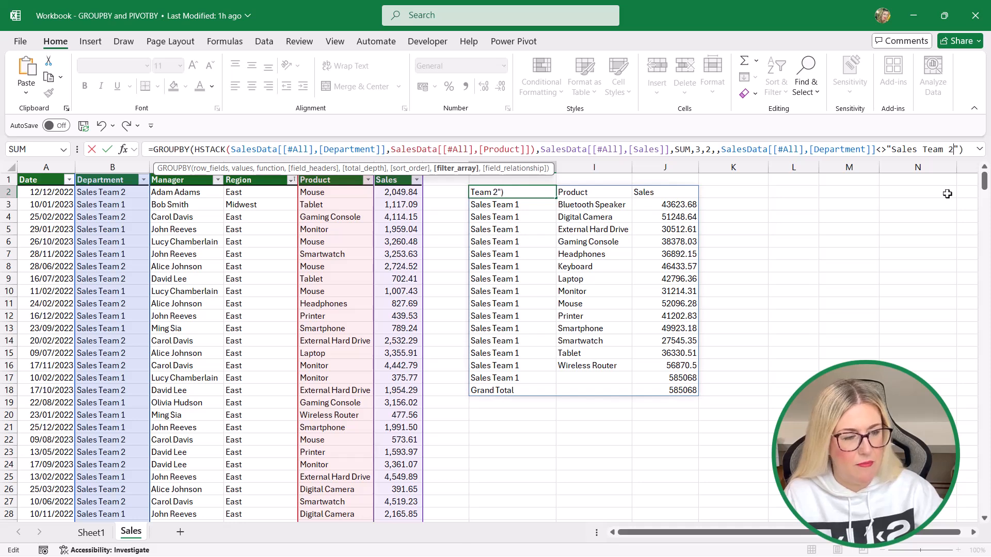
pyautogui.press('Return')
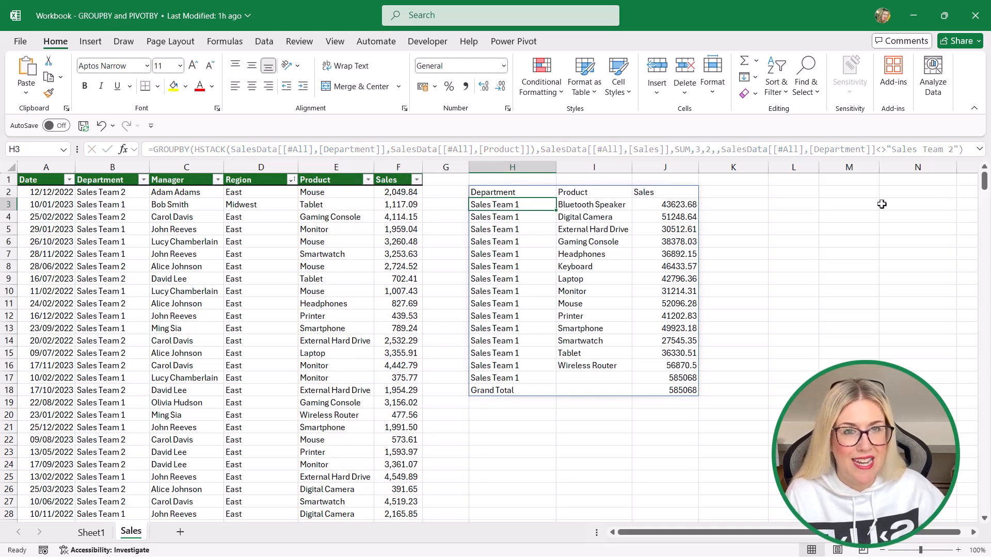
pyautogui.click(525, 230)
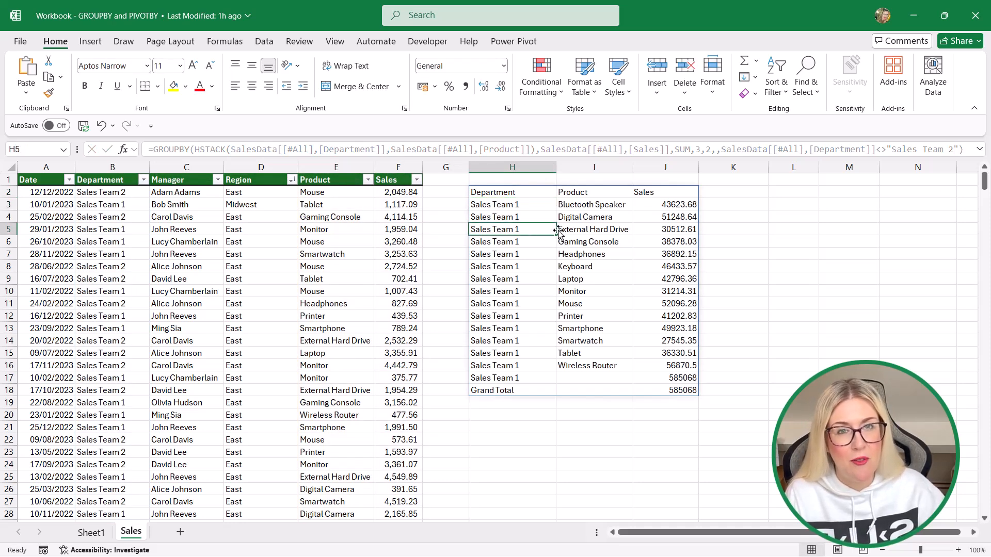
pyautogui.click(536, 205)
# Step: Add the SalesData Region column, header included, between Department and Product in the H2 formula's HSTACK, and fit column J to its contents
pyautogui.click(519, 193)
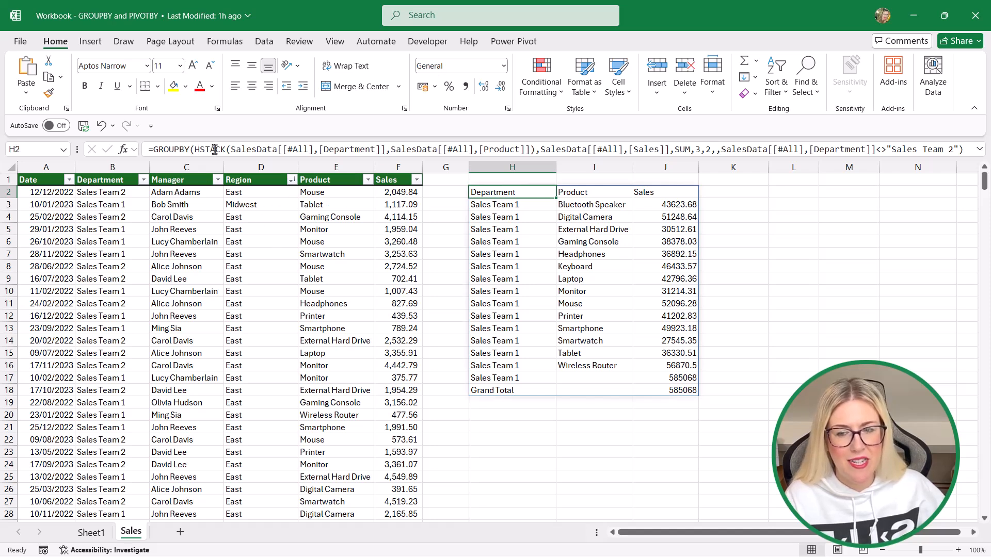
pyautogui.click(208, 150)
pyautogui.moveTo(195, 150); pyautogui.dragTo(530, 150)
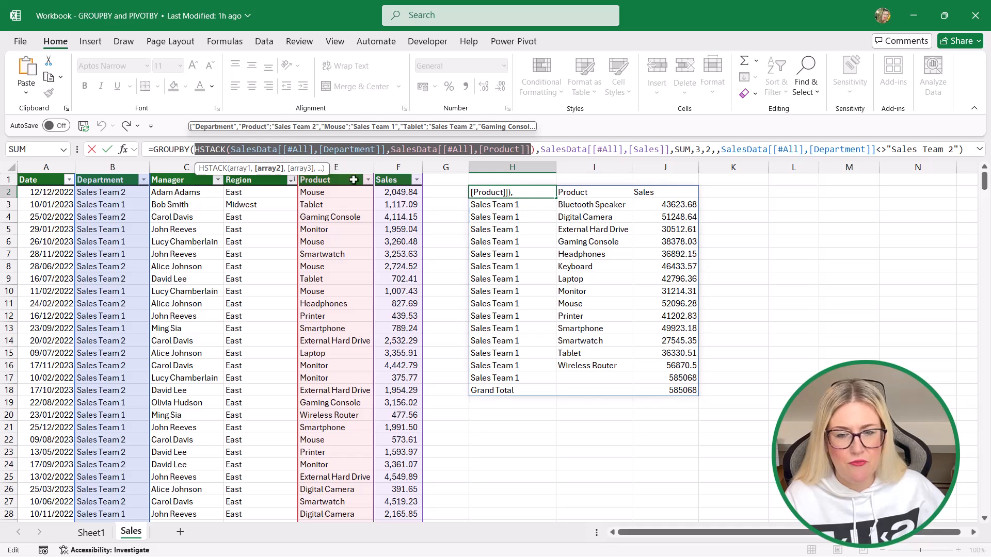
pyautogui.click(391, 149)
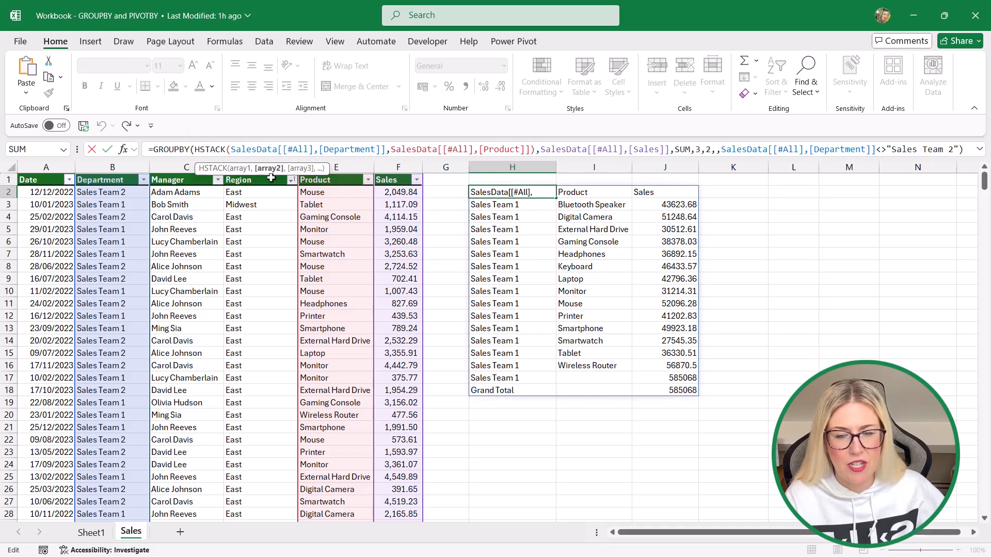
pyautogui.click(270, 175)
pyautogui.click(271, 175)
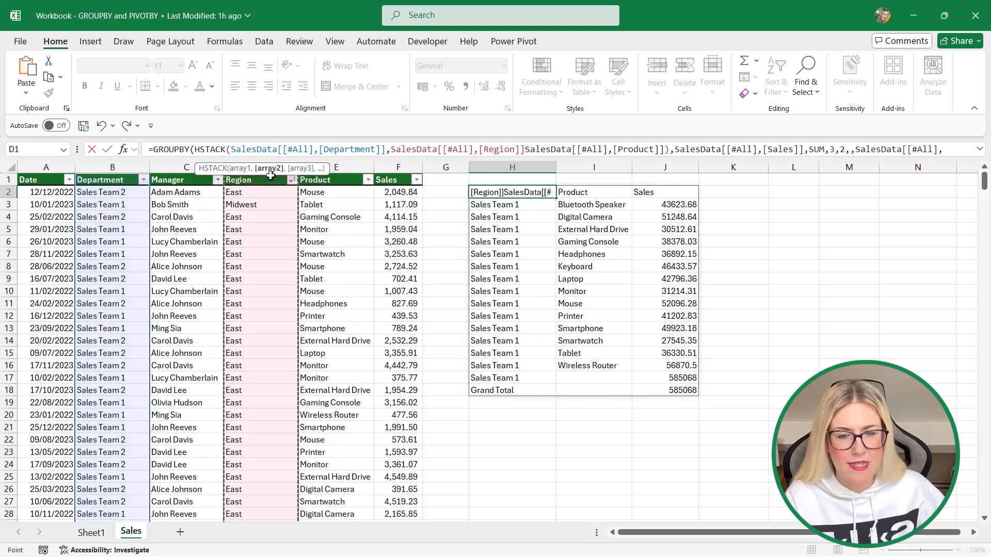
pyautogui.write(',')
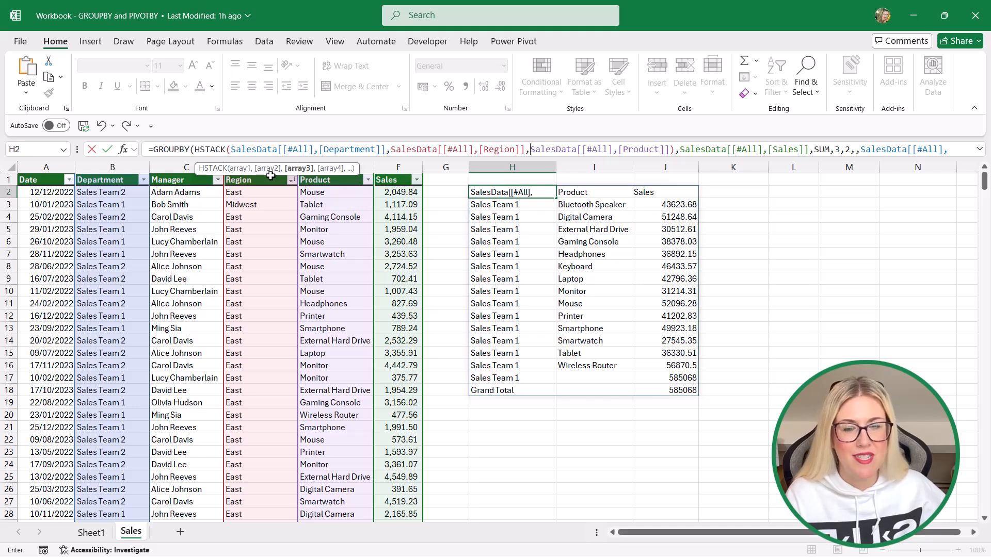
pyautogui.press('Return')
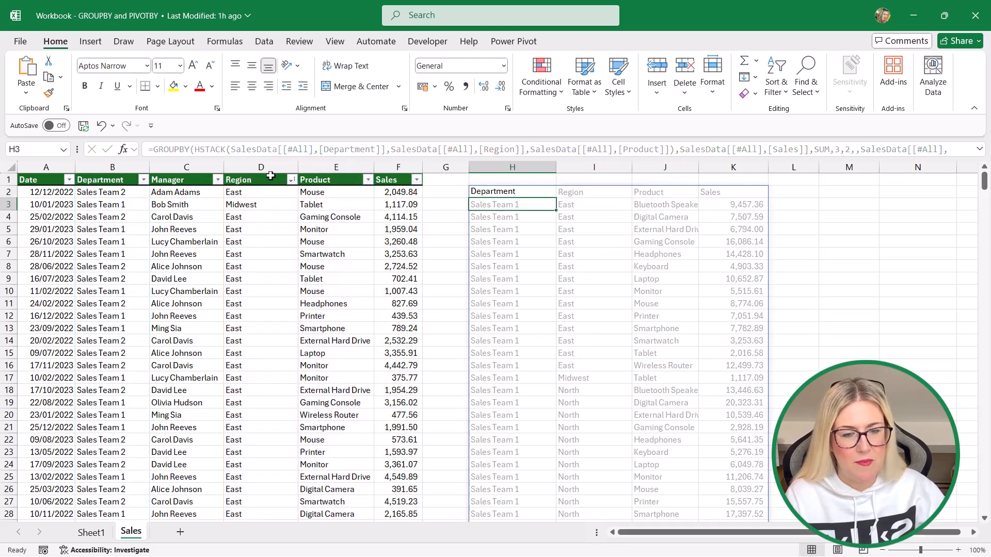
pyautogui.doubleClick(698, 167)
pyautogui.click(669, 241)
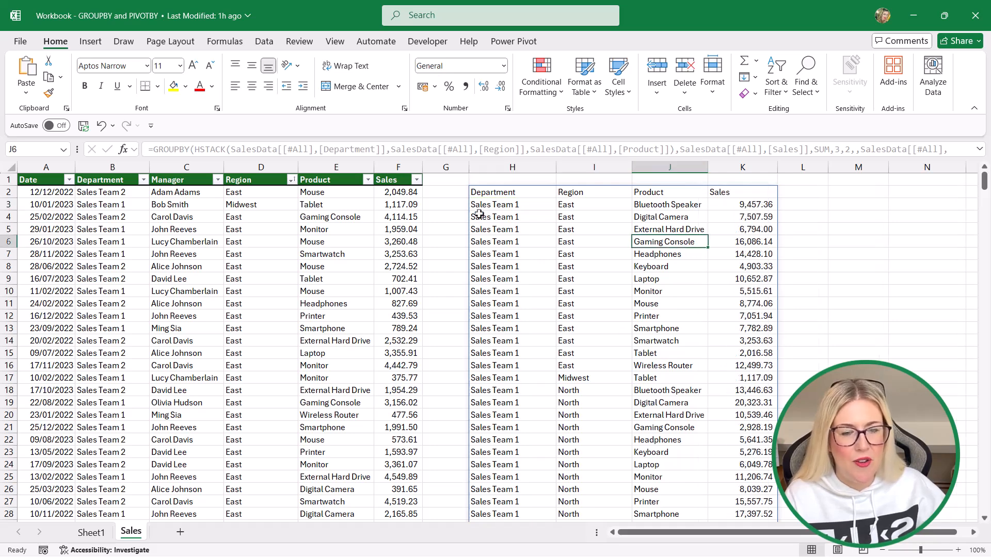
# Step: Reorder the HSTACK row fields in the H2 formula to Department, Product, Region, and widen column I slightly
pyautogui.click(493, 193)
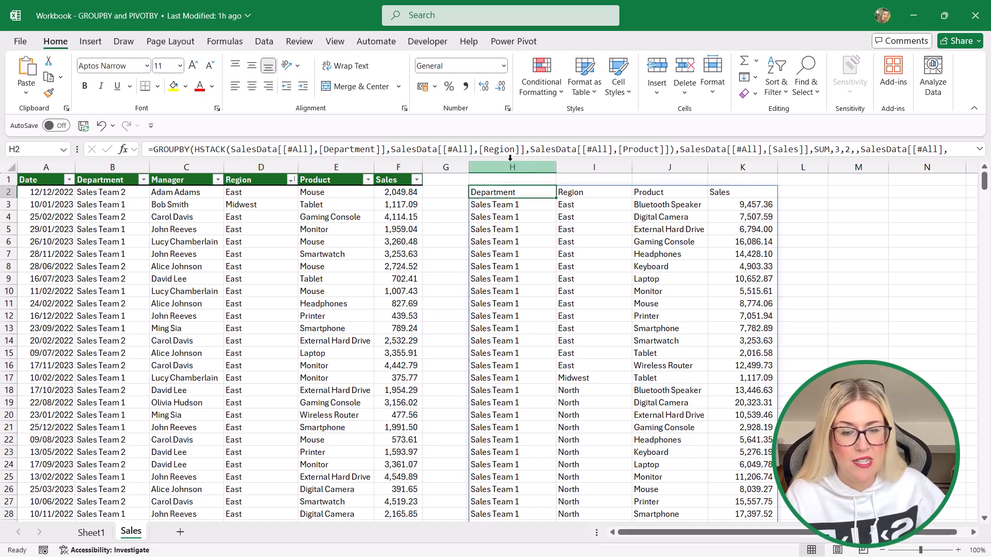
pyautogui.doubleClick(493, 149)
pyautogui.moveTo(484, 149); pyautogui.dragTo(512, 150)
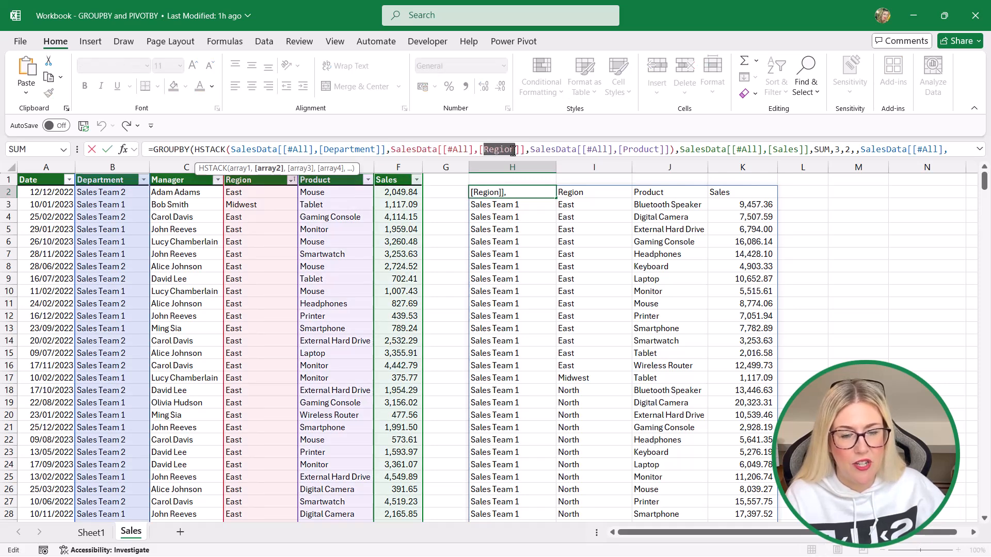
pyautogui.write('Product')
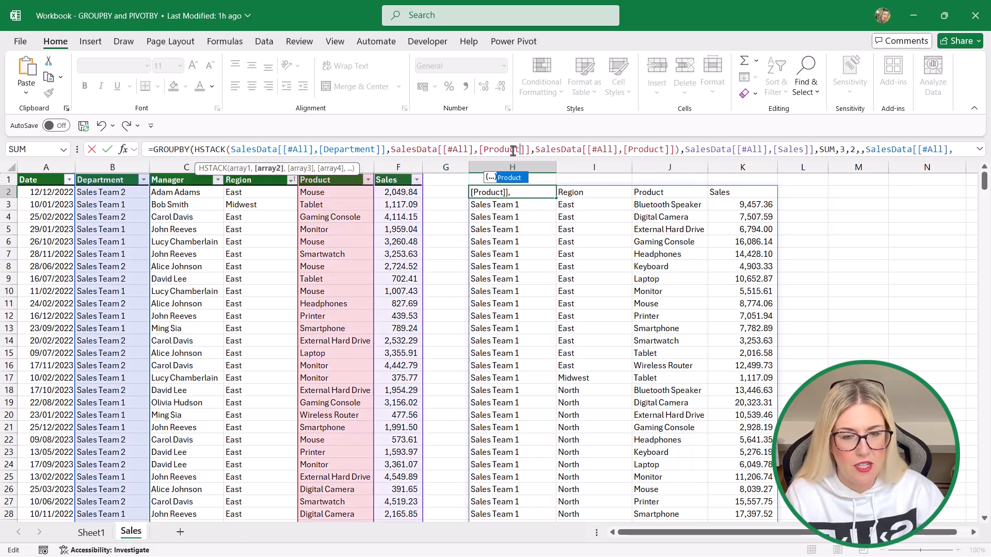
pyautogui.moveTo(627, 150); pyautogui.dragTo(664, 149)
pyautogui.write('Region')
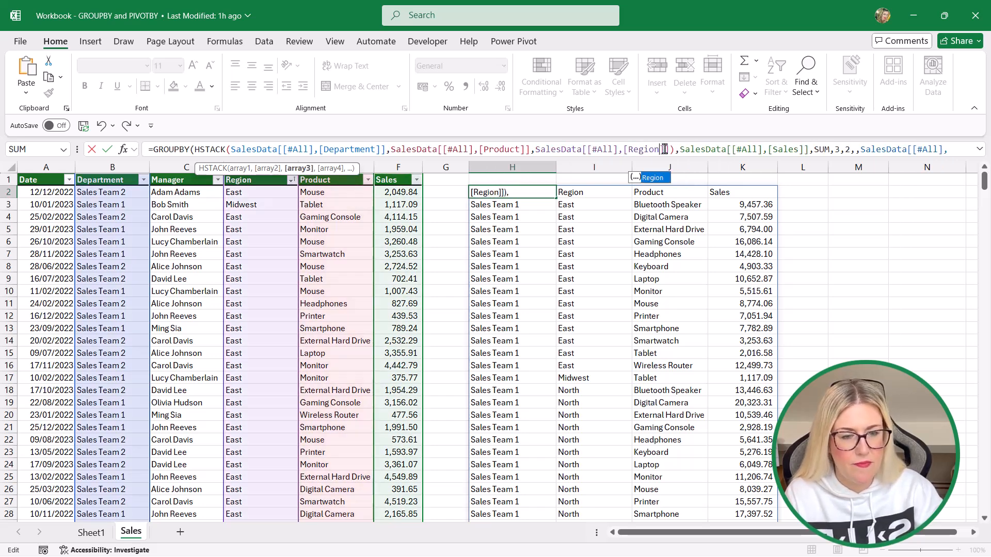
pyautogui.press('Return')
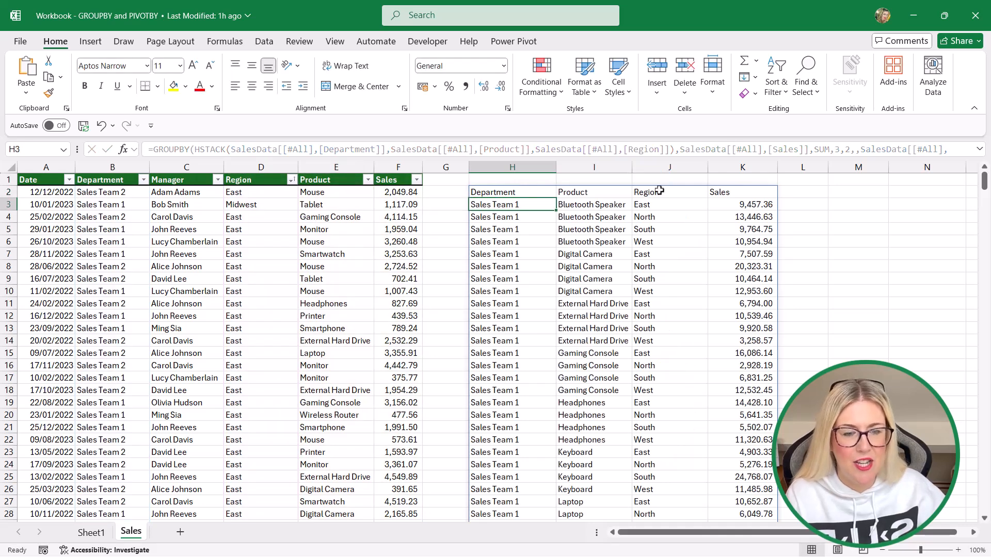
pyautogui.click(579, 211)
pyautogui.moveTo(632, 166); pyautogui.dragTo(647, 167)
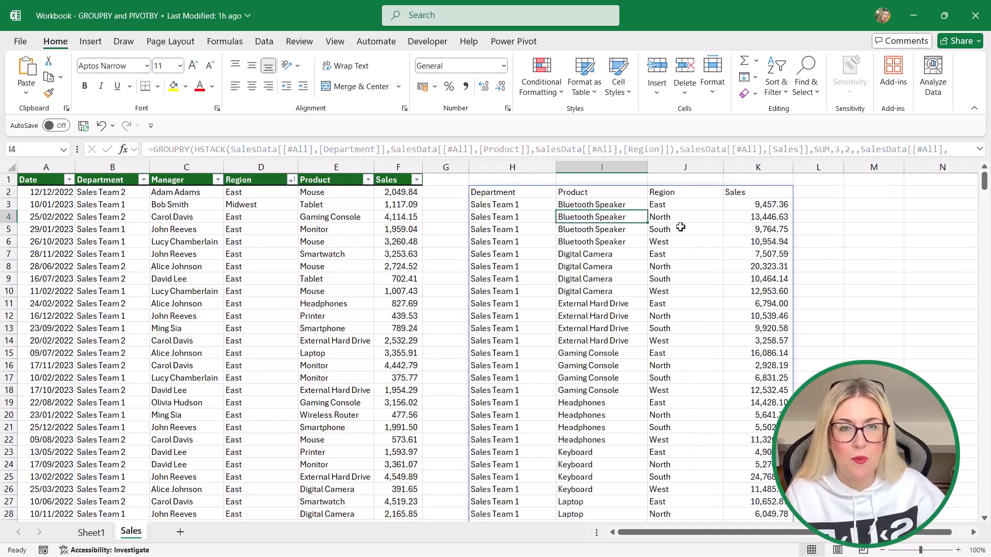
# Step: Examine the grouped result's rows by department, product and region, down through the list and back to its start
pyautogui.click(592, 242)
pyautogui.click(612, 316)
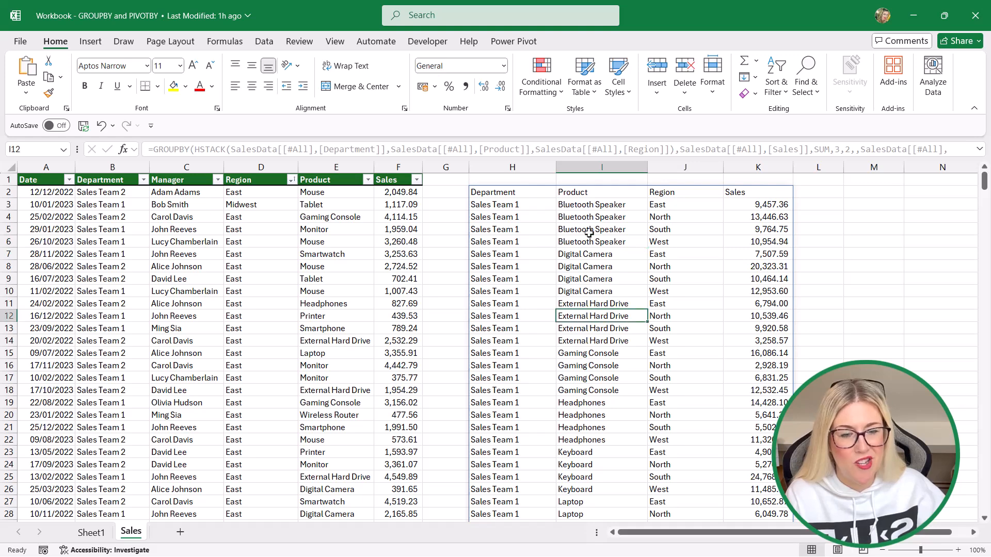
pyautogui.click(498, 196)
pyautogui.click(649, 241)
pyautogui.scroll(-10, 663, 248)
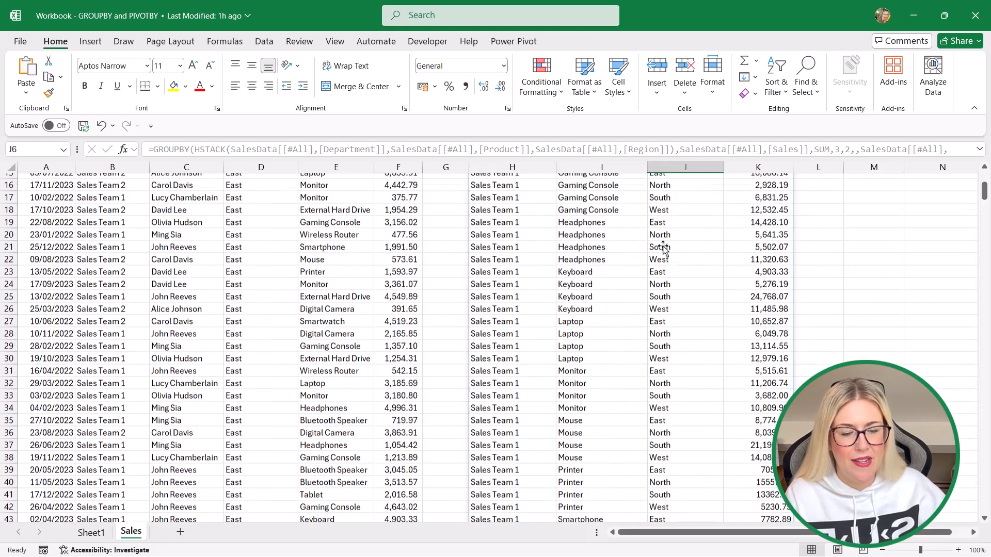
pyautogui.scroll(-6, 663, 248)
pyautogui.scroll(16, 663, 248)
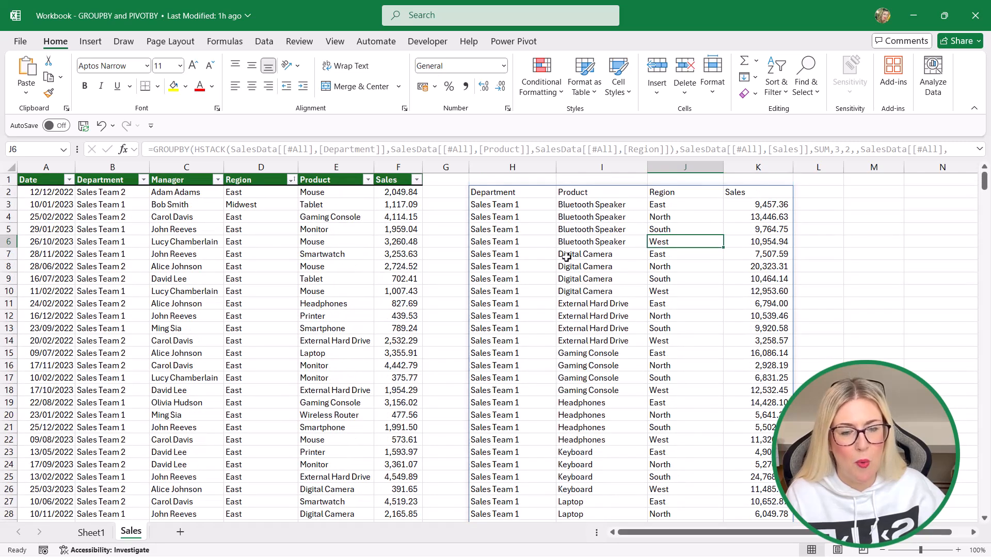
pyautogui.click(525, 252)
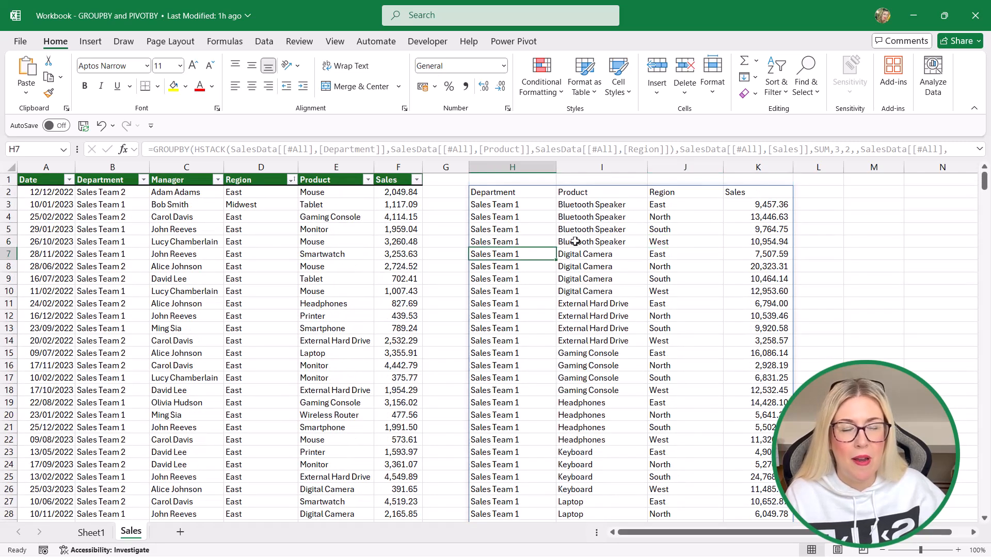
pyautogui.click(617, 240)
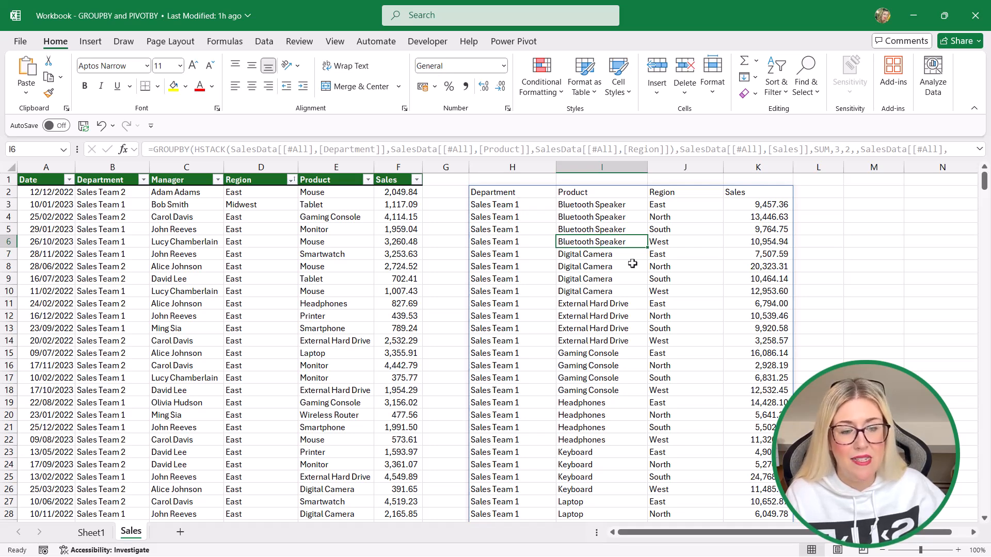
pyautogui.click(693, 206)
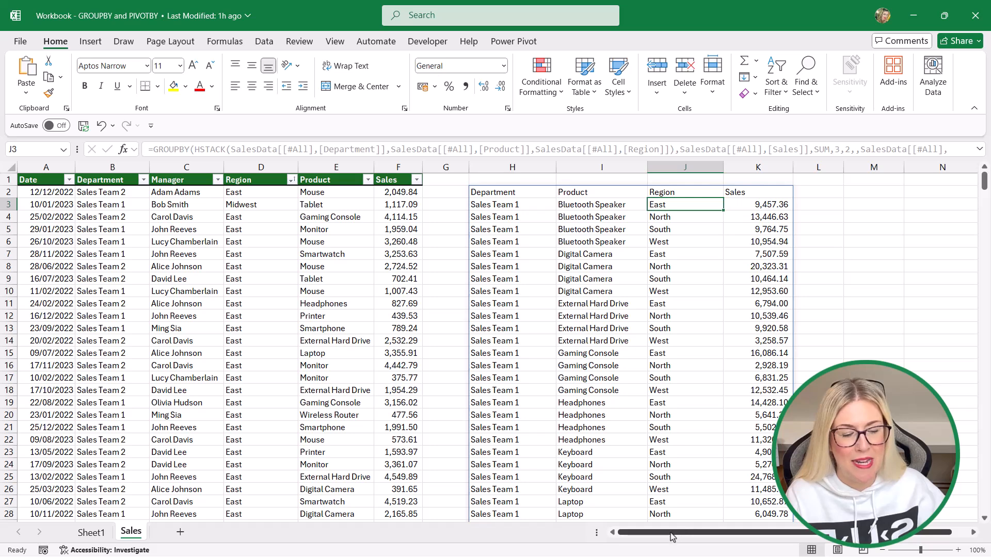
# Step: Enlarge the formula bar to show the whole H2 formula and enclose the Department<>"Sales Team 2" filter condition in parentheses
pyautogui.moveTo(672, 533); pyautogui.dragTo(734, 537)
pyautogui.click(464, 192)
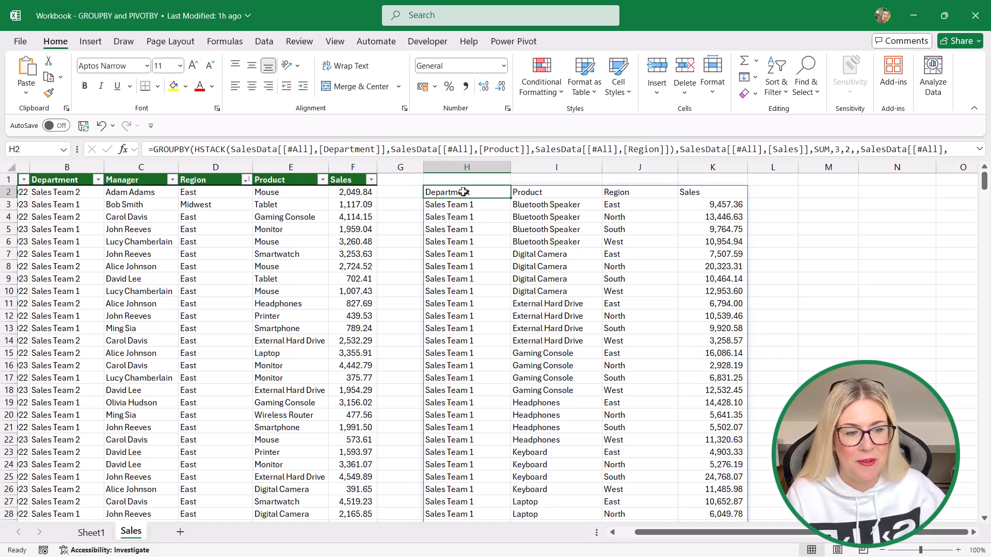
pyautogui.click(860, 149)
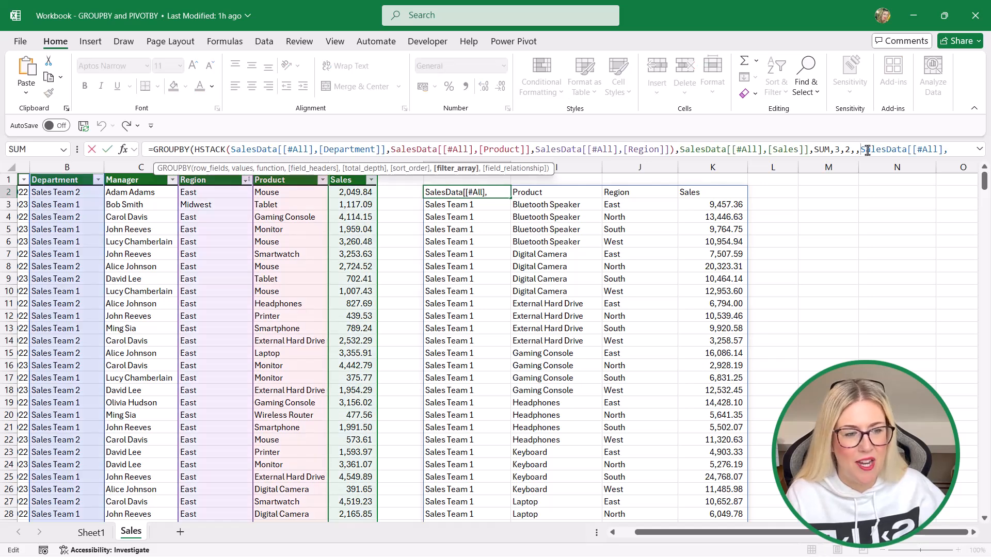
pyautogui.moveTo(704, 158); pyautogui.dragTo(704, 200)
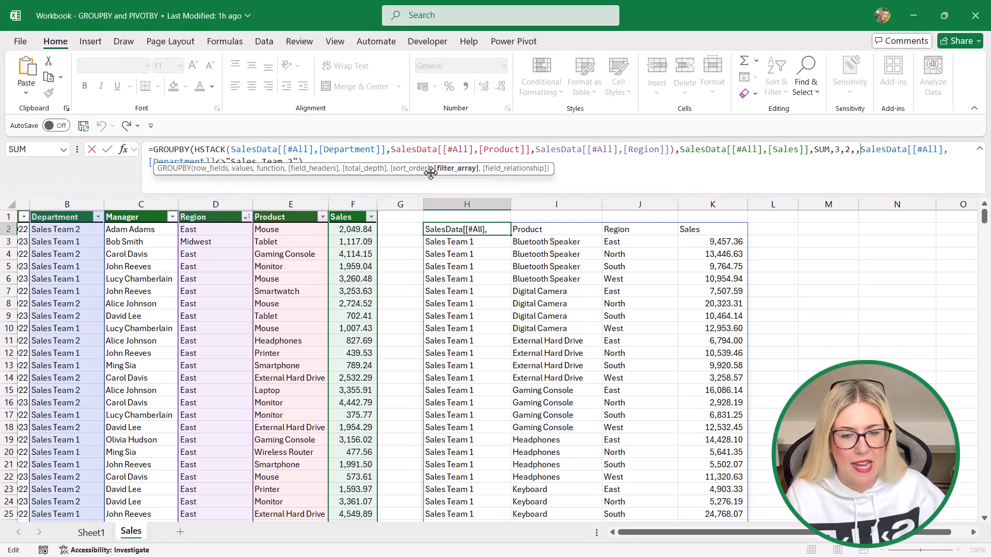
pyautogui.moveTo(429, 172); pyautogui.dragTo(478, 120)
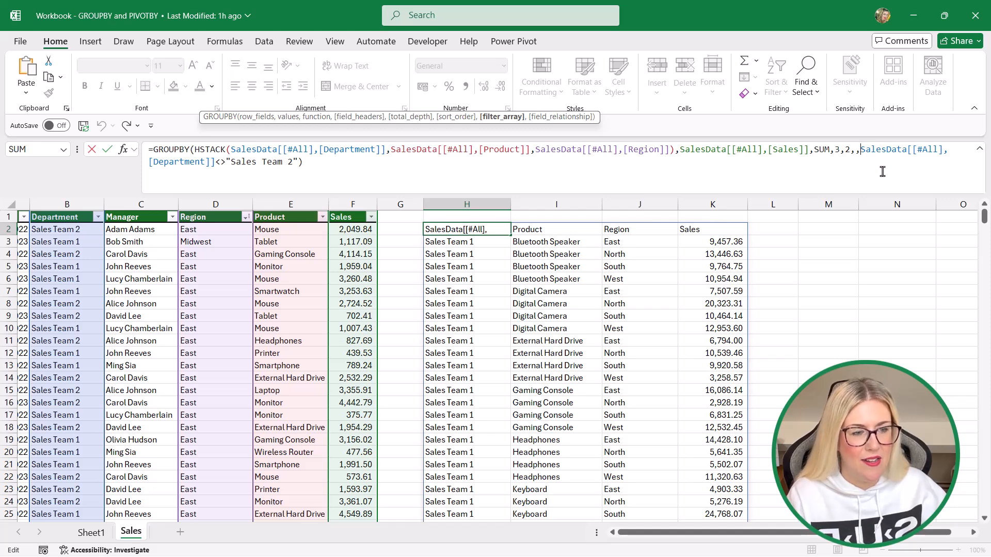
pyautogui.write('(')
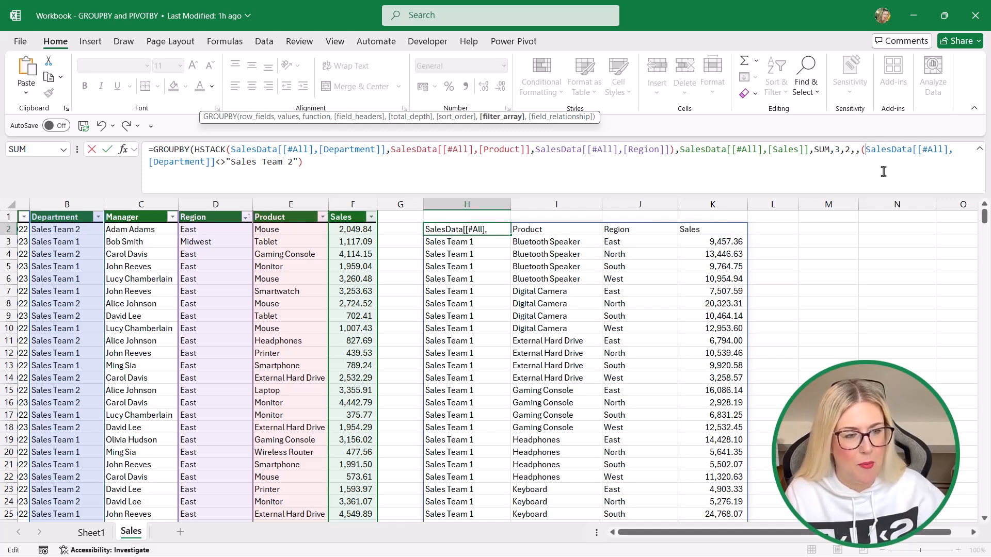
pyautogui.click(304, 166)
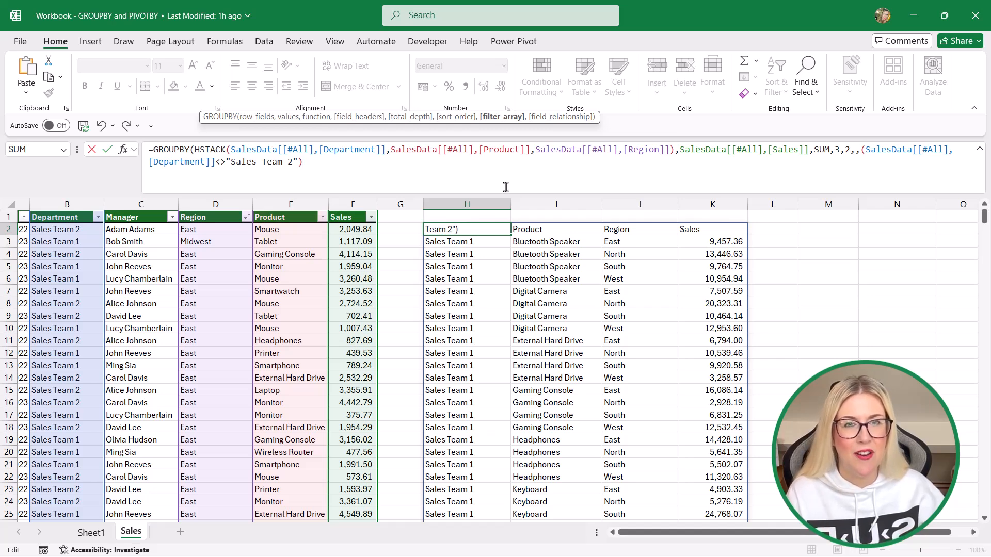
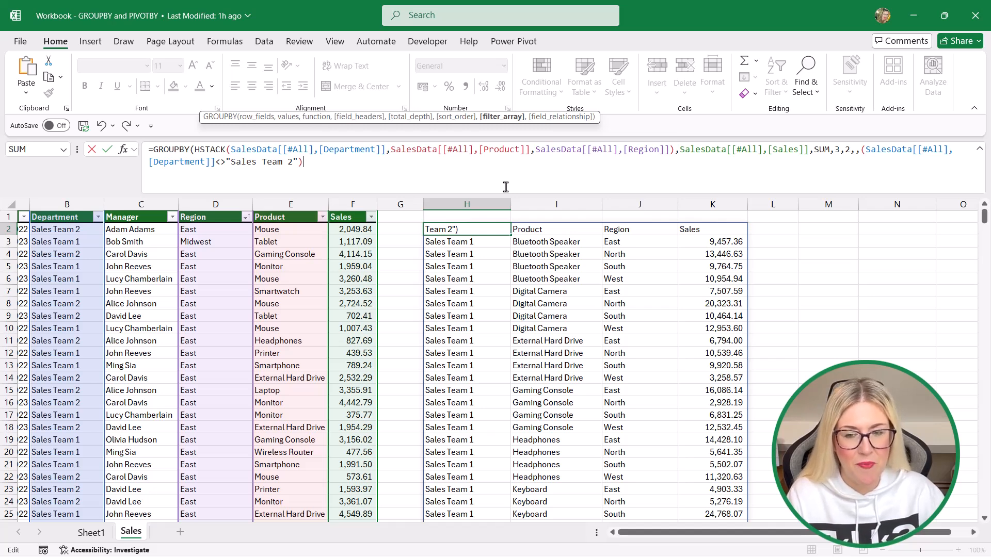
# Step: Multiply the H2 formula's Department condition by a second filter condition, (SalesData[[#All],[Region]]="East"), and complete the formula
pyautogui.write('*')
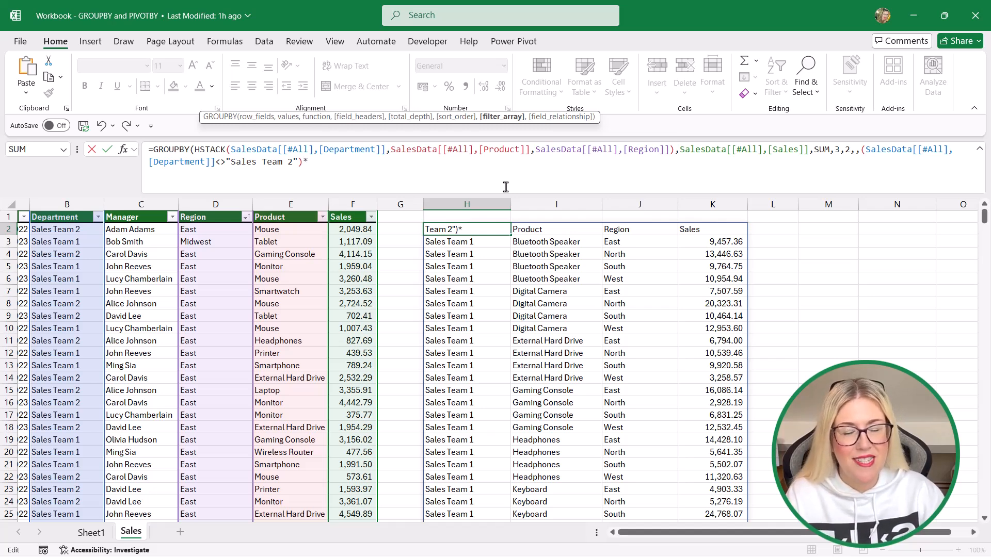
pyautogui.write('(')
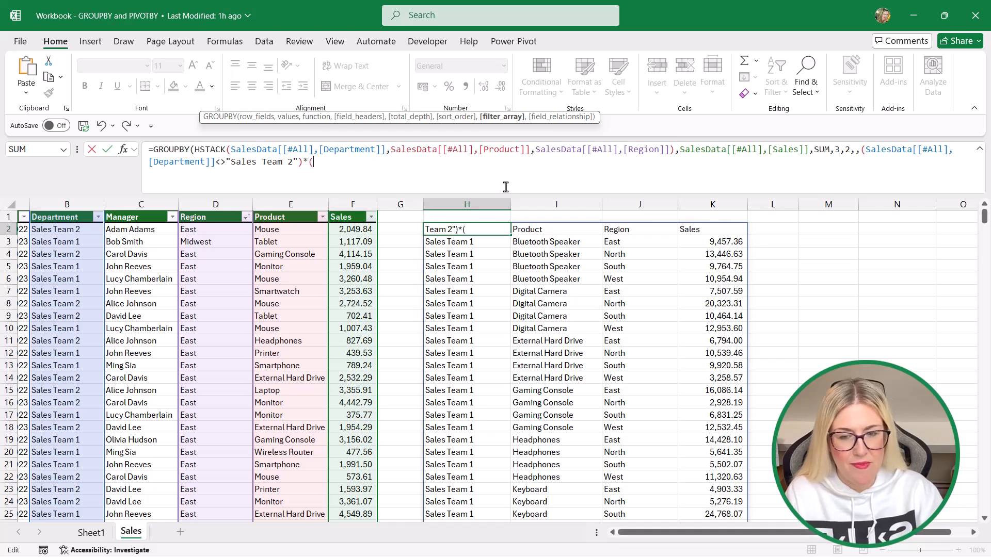
pyautogui.click(225, 214)
pyautogui.click(226, 212)
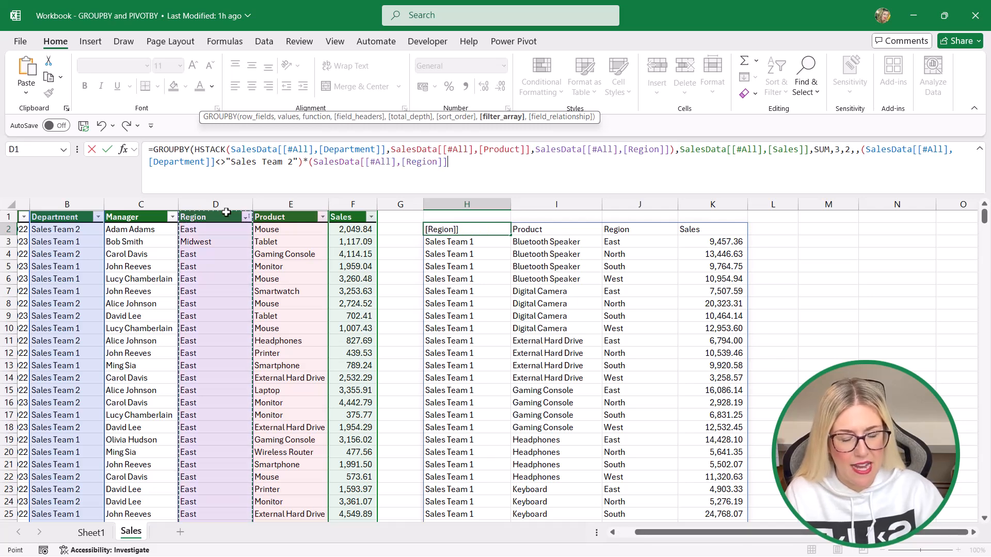
pyautogui.write('="East"')
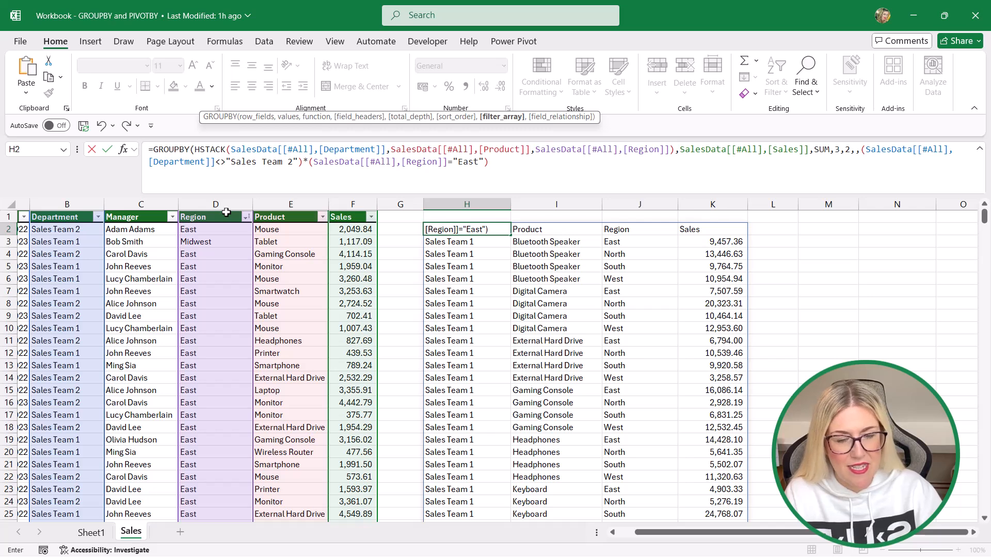
pyautogui.write(')')
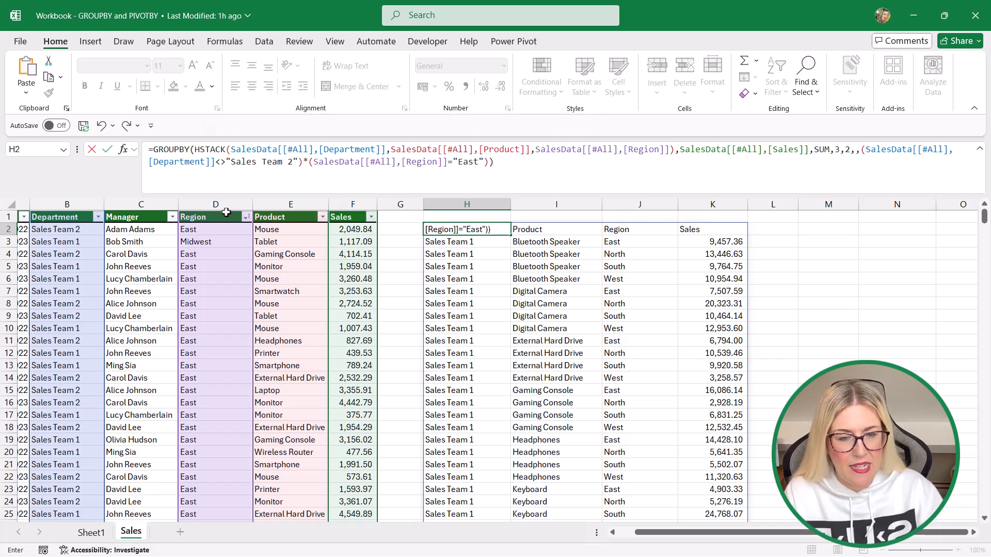
pyautogui.press('Return')
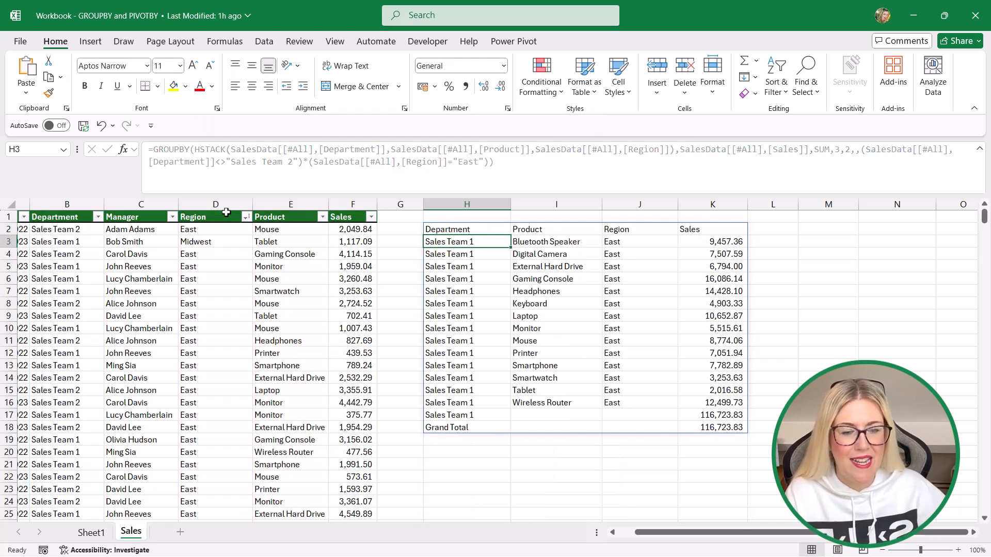
# Step: Check the filtered result's Department and Region columns on the Sales sheet and clear the GROUPBY formula from H2
pyautogui.moveTo(449, 246); pyautogui.dragTo(472, 413)
pyautogui.moveTo(627, 241); pyautogui.dragTo(630, 403)
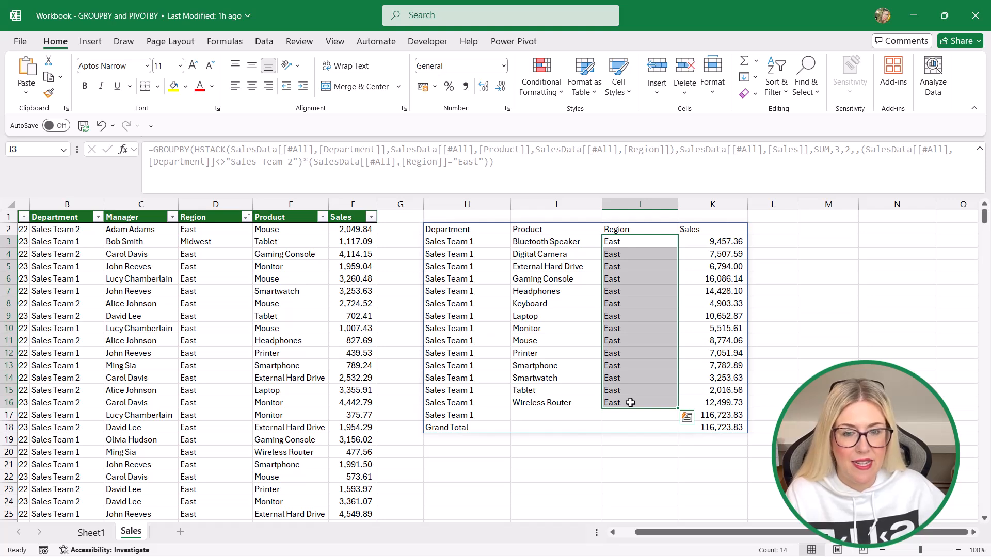
pyautogui.click(484, 230)
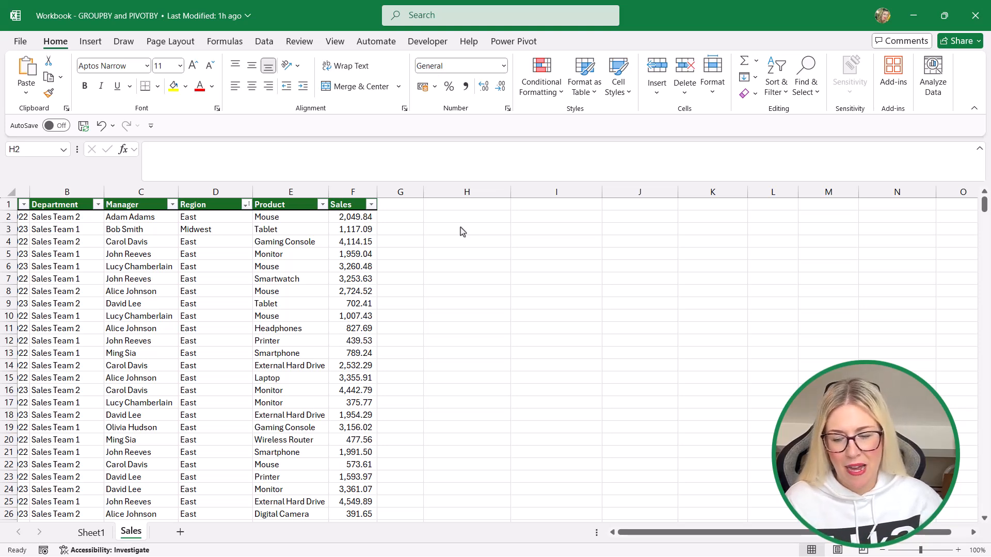
# Step: In the Sheet1 PivotTable, replace the Manager values with Sales and the Department rows with Region
pyautogui.click(95, 535)
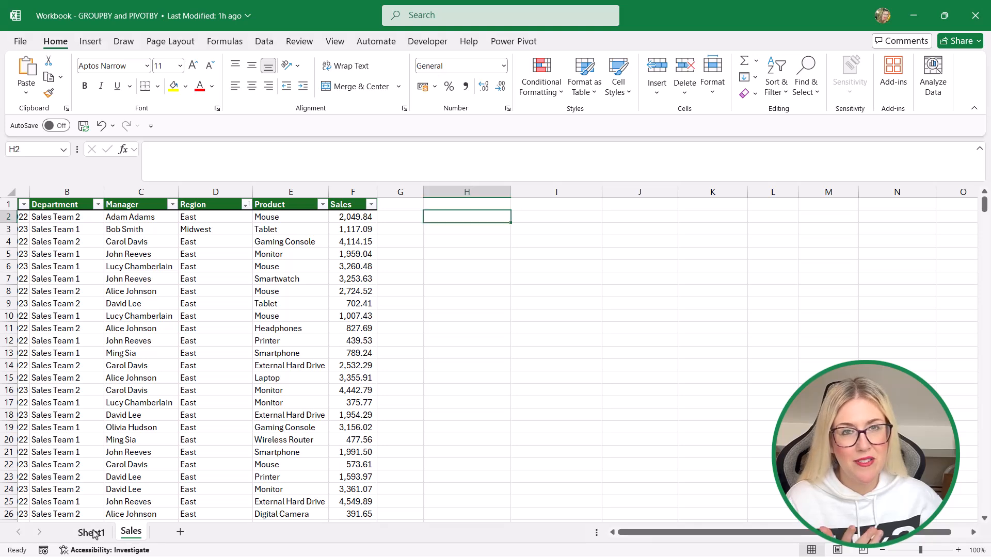
pyautogui.click(94, 534)
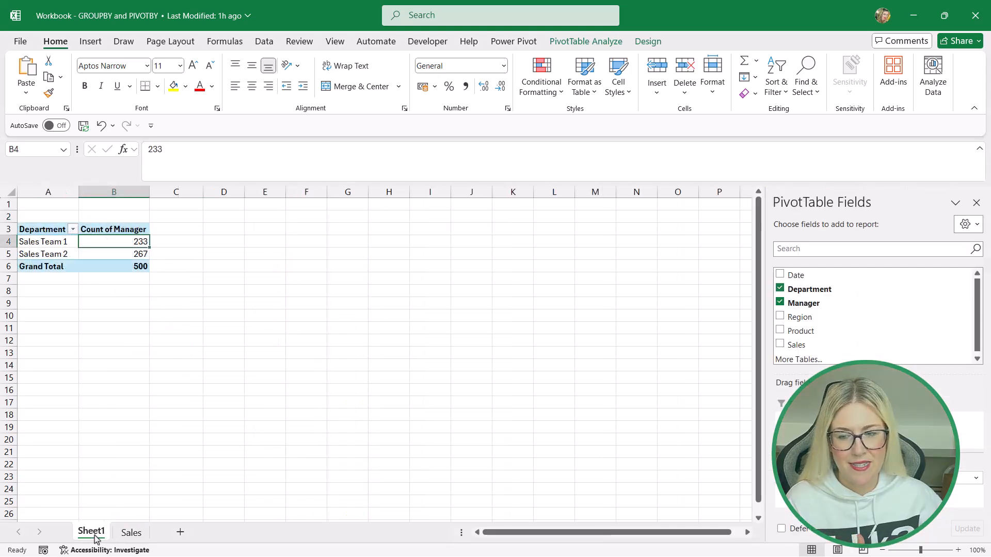
pyautogui.moveTo(914, 478); pyautogui.dragTo(694, 340)
pyautogui.moveTo(789, 351); pyautogui.dragTo(938, 512)
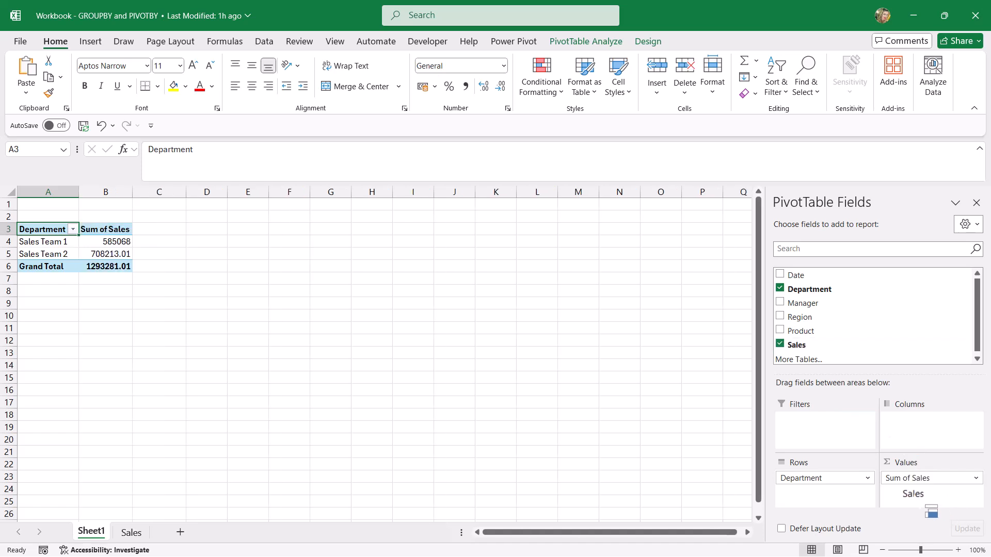
pyautogui.moveTo(841, 478); pyautogui.dragTo(726, 387)
pyautogui.moveTo(802, 325); pyautogui.dragTo(831, 495)
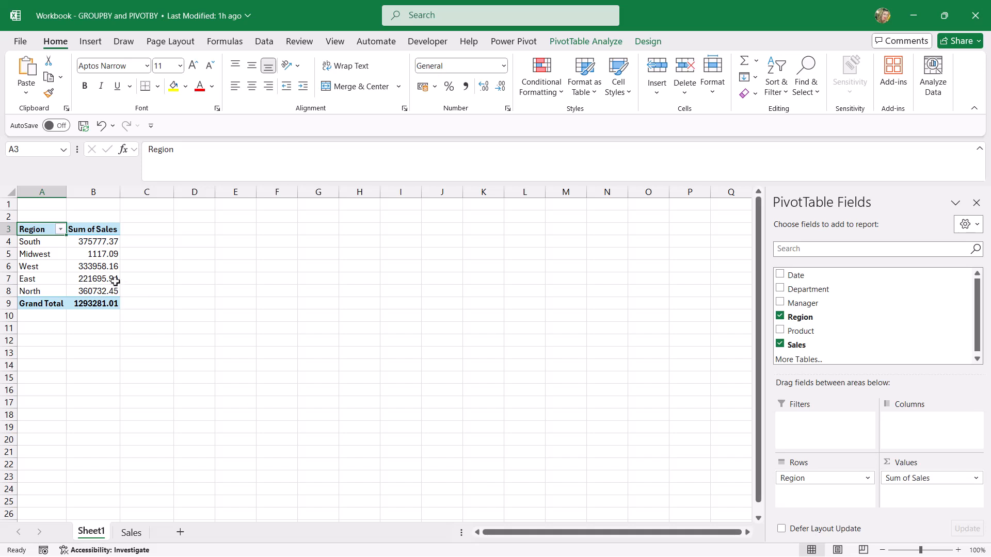
# Step: Widen column A and rename the PivotTable's Sum of Sales field to SUM
pyautogui.moveTo(67, 191); pyautogui.dragTo(134, 192)
pyautogui.doubleClick(107, 230)
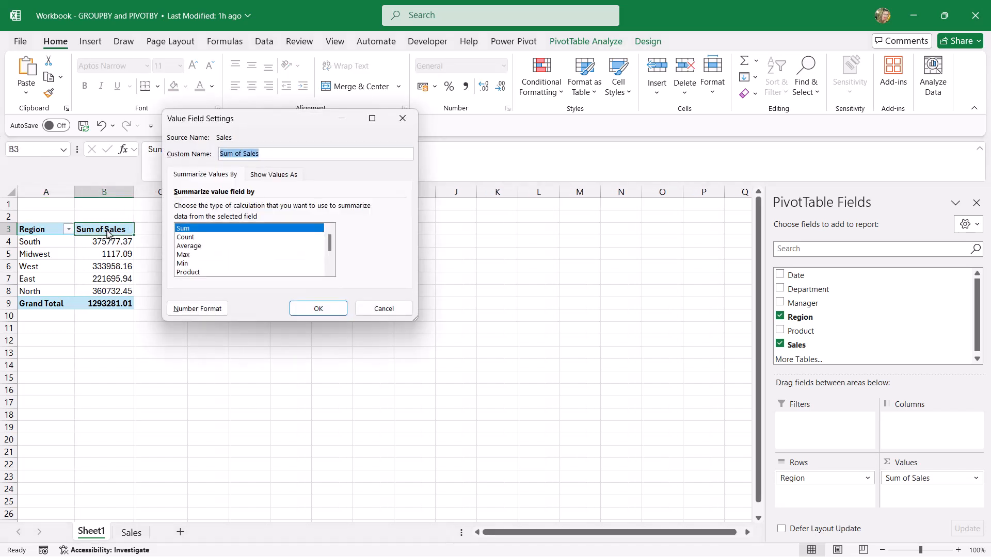
pyautogui.write('SUM')
pyautogui.press('Return')
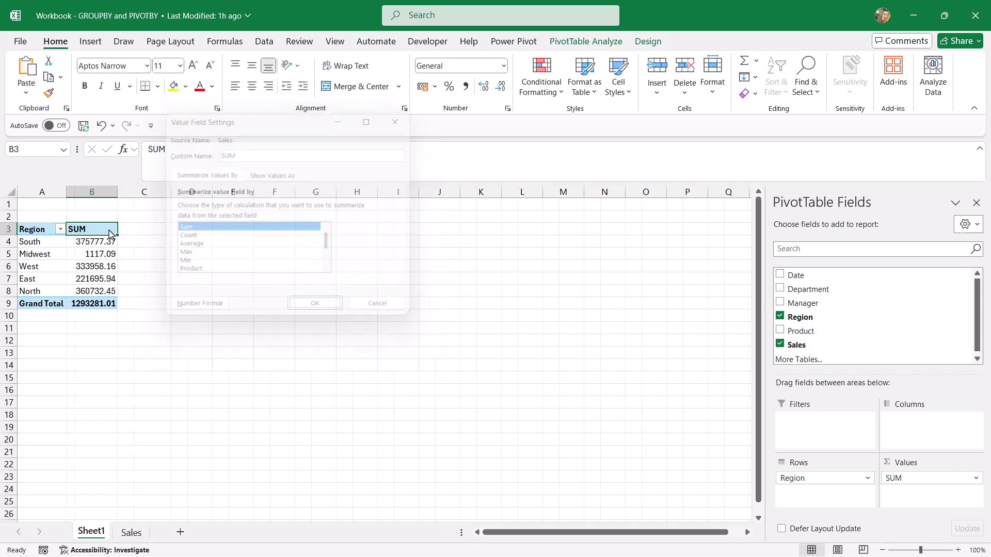
pyautogui.click(105, 242)
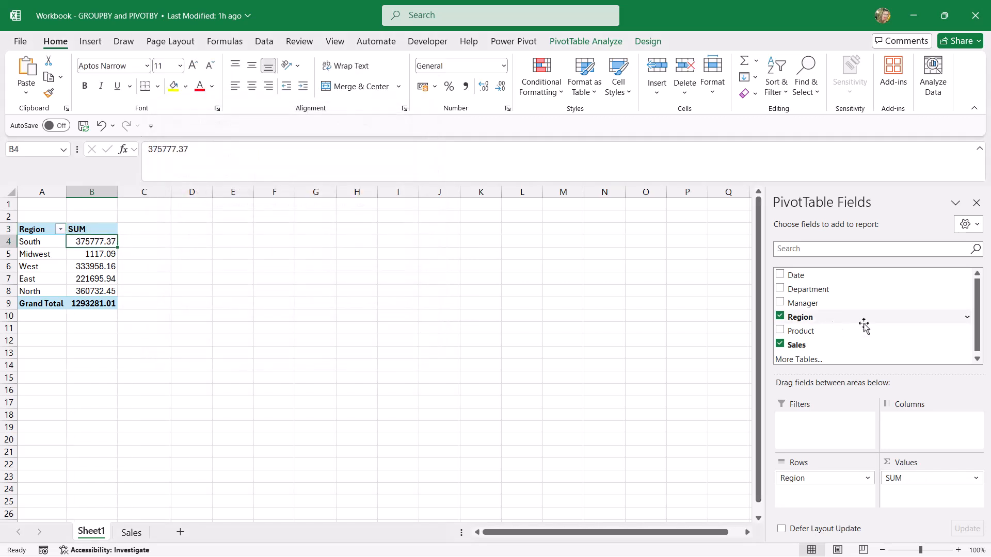
# Step: Add Sales to the PivotTable values a second time, summarize it by Count, and name the field COUNT
pyautogui.moveTo(803, 345); pyautogui.dragTo(917, 503)
pyautogui.rightClick(152, 247)
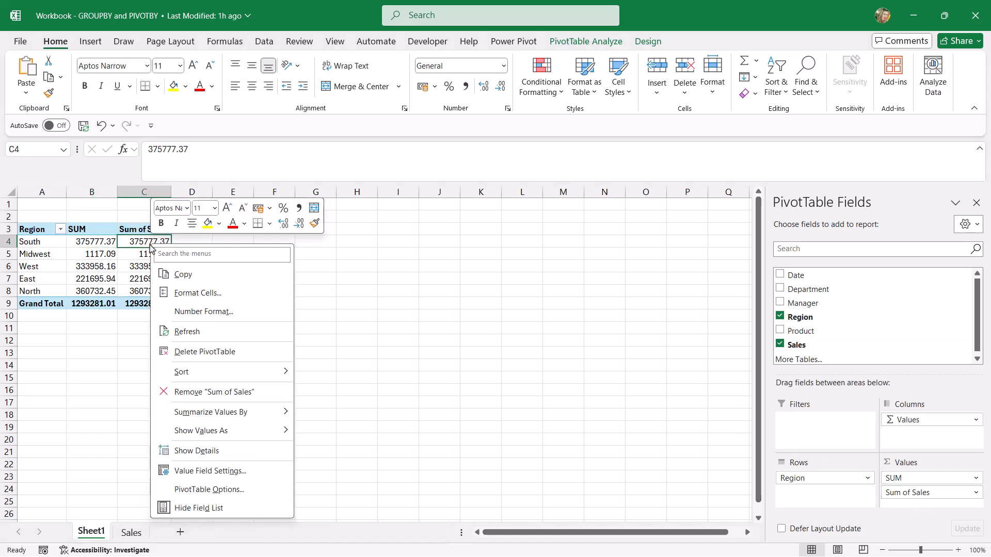
pyautogui.moveTo(237, 413)
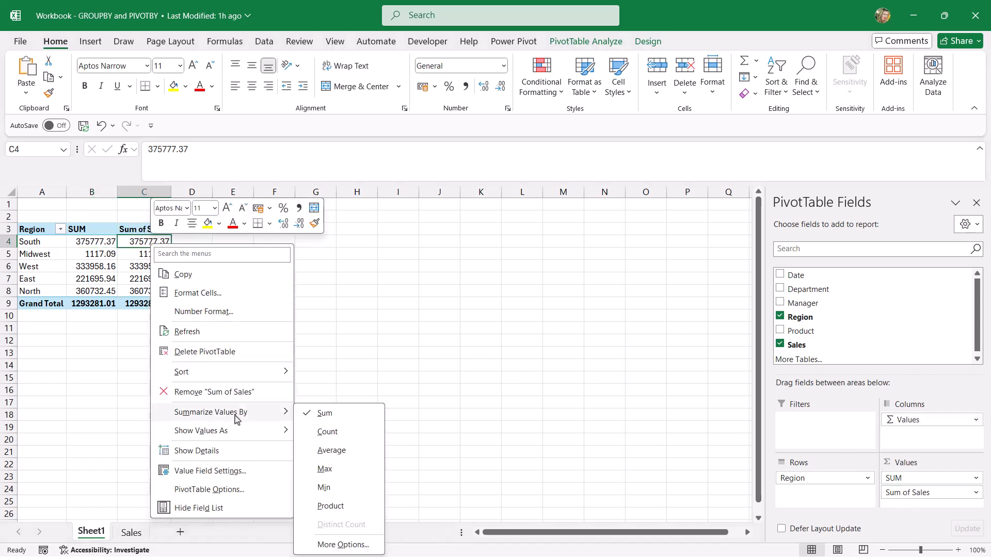
pyautogui.click(371, 431)
pyautogui.doubleClick(147, 231)
pyautogui.write('COP')
pyautogui.write('NT')
pyautogui.press('Return')
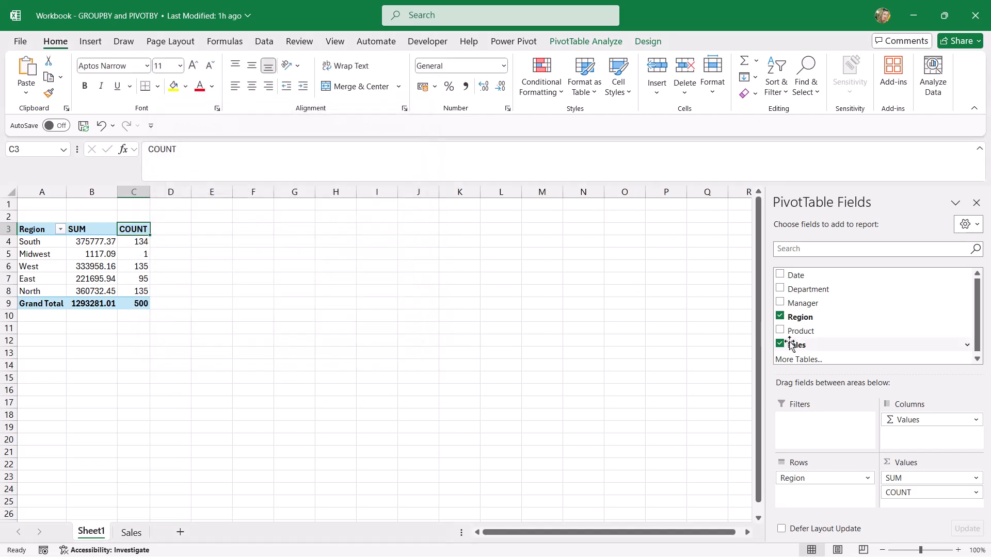
# Step: Add Sales to the PivotTable values a third time and name the new field AVERAGE
pyautogui.moveTo(798, 346); pyautogui.dragTo(927, 505)
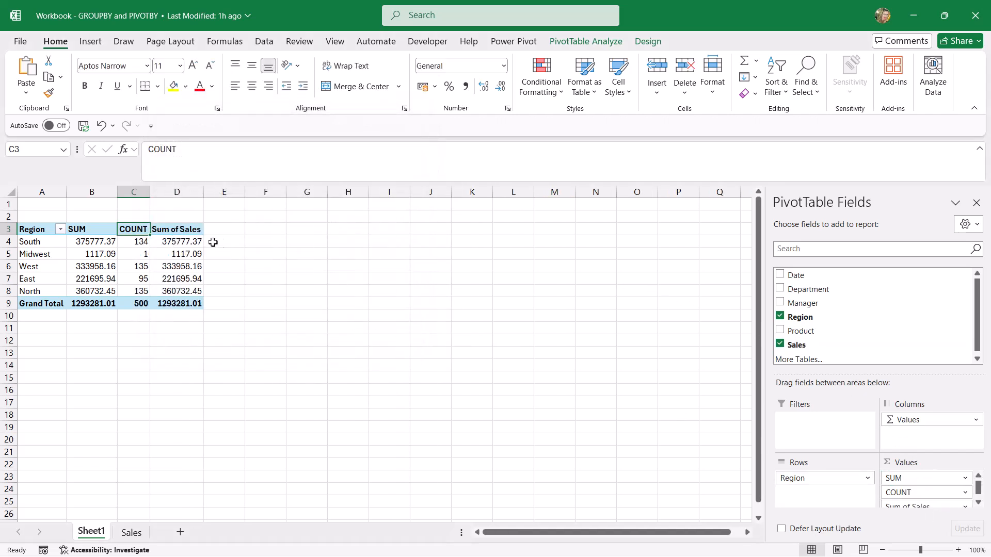
pyautogui.doubleClick(182, 230)
pyautogui.write('AVERAGE')
pyautogui.press('Return')
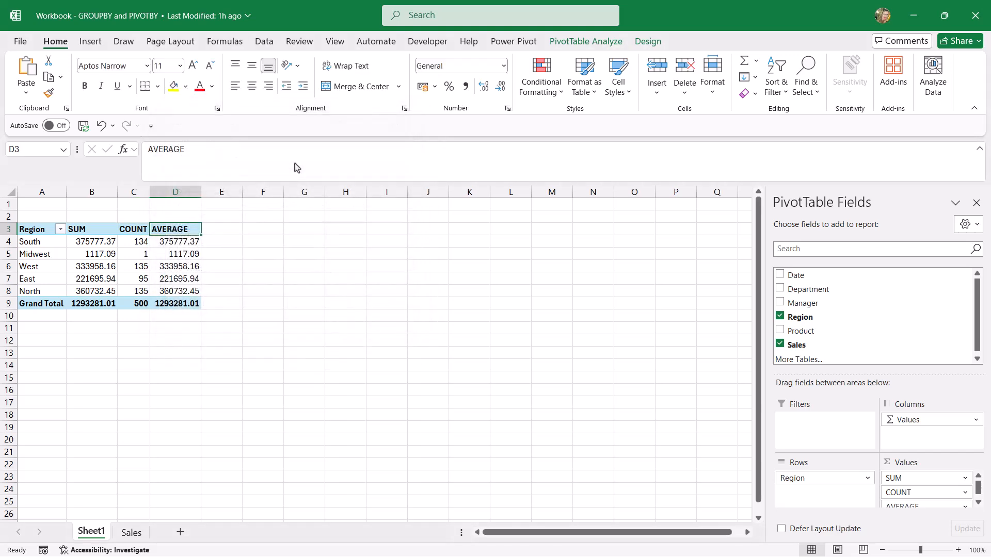
# Step: Summarize the third Sales value field by Average and restore its custom name AVERAGE
pyautogui.rightClick(182, 254)
pyautogui.moveTo(266, 432)
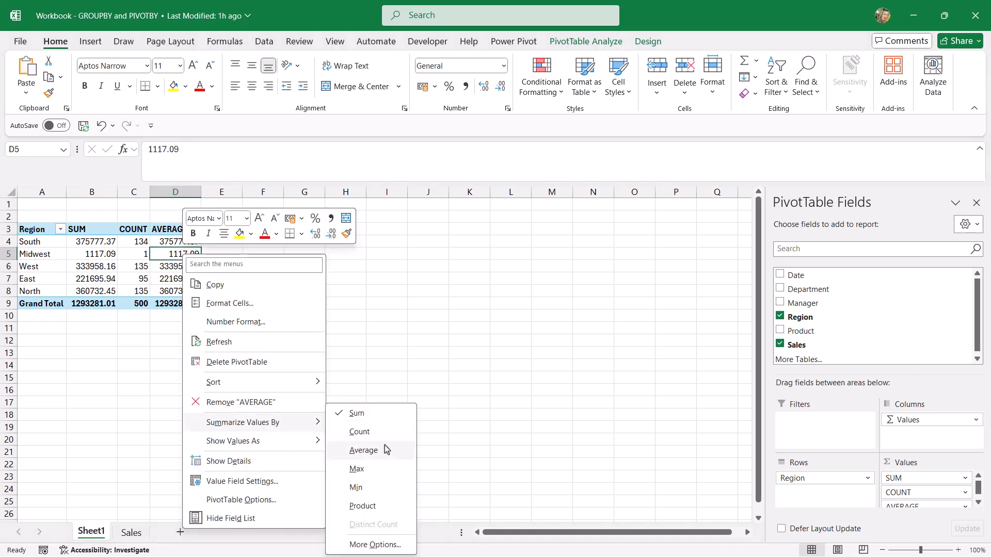
pyautogui.click(364, 450)
pyautogui.click(196, 267)
pyautogui.click(172, 228)
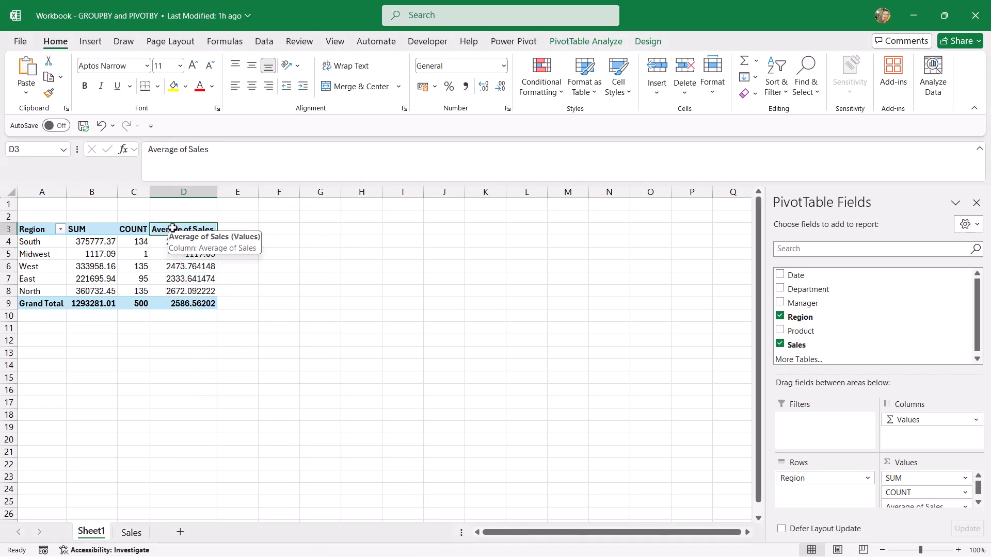
pyautogui.doubleClick(173, 228)
pyautogui.write('AVERAGE')
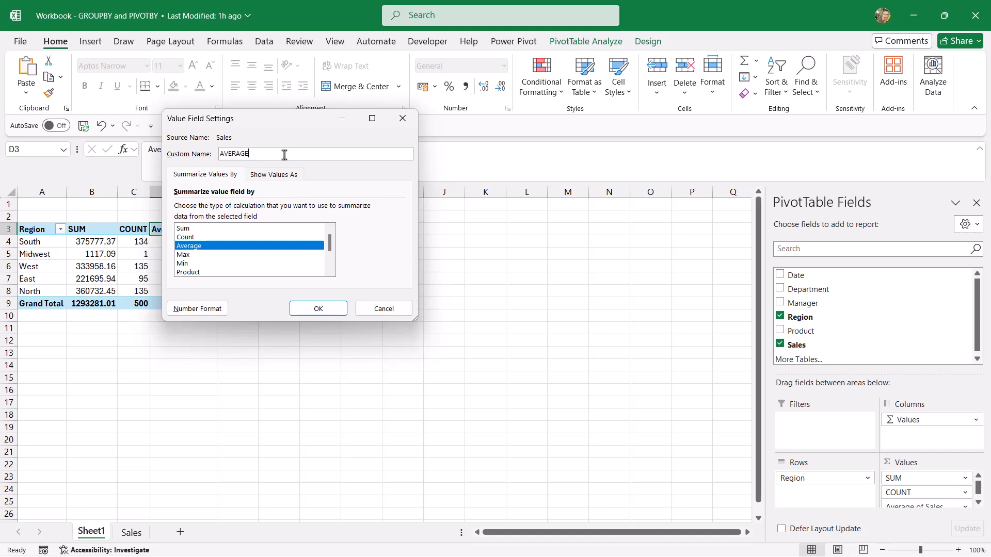
pyautogui.press('Return')
pyautogui.click(176, 254)
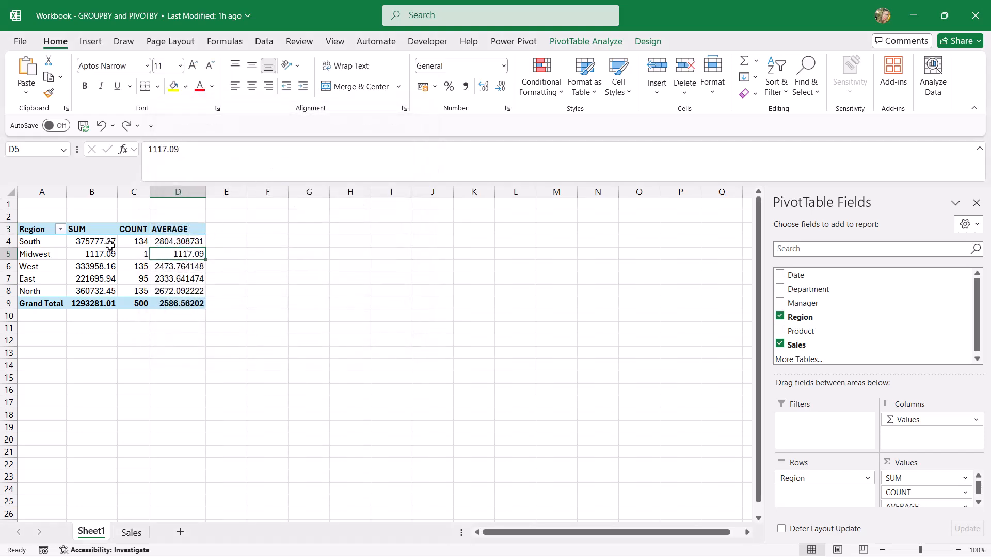
# Step: Add Sales to the PivotTable values a fourth time and show it as % of Grand Total
pyautogui.moveTo(812, 345); pyautogui.dragTo(915, 507)
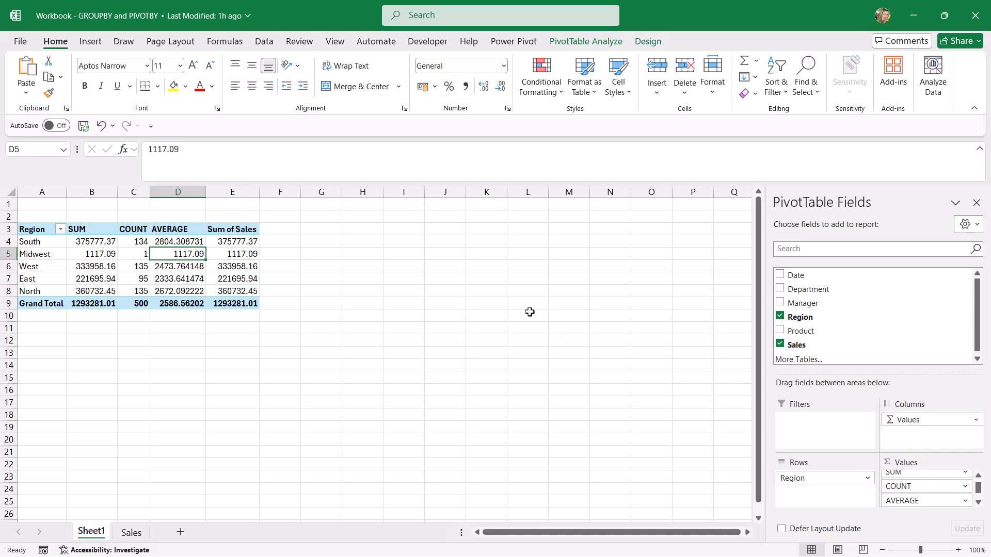
pyautogui.rightClick(236, 253)
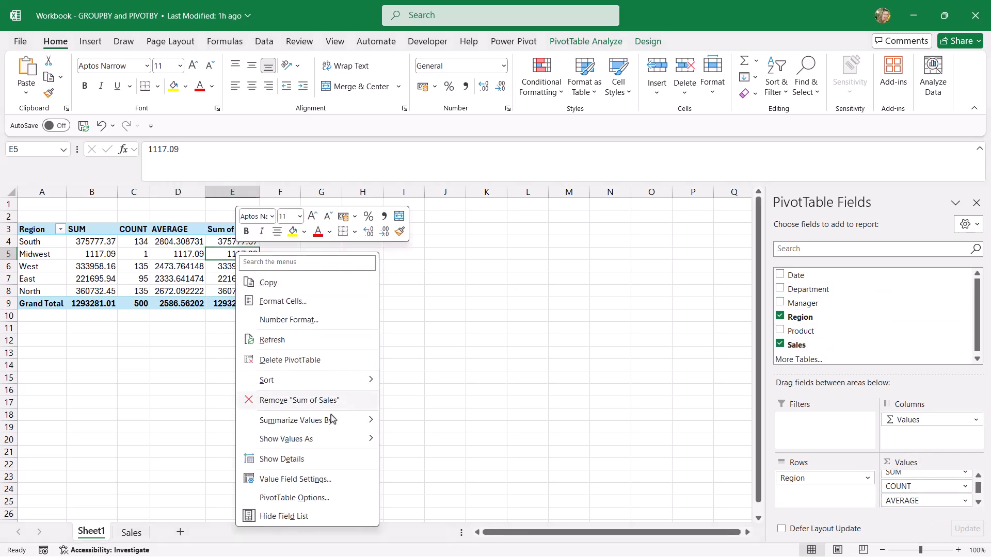
pyautogui.moveTo(361, 439)
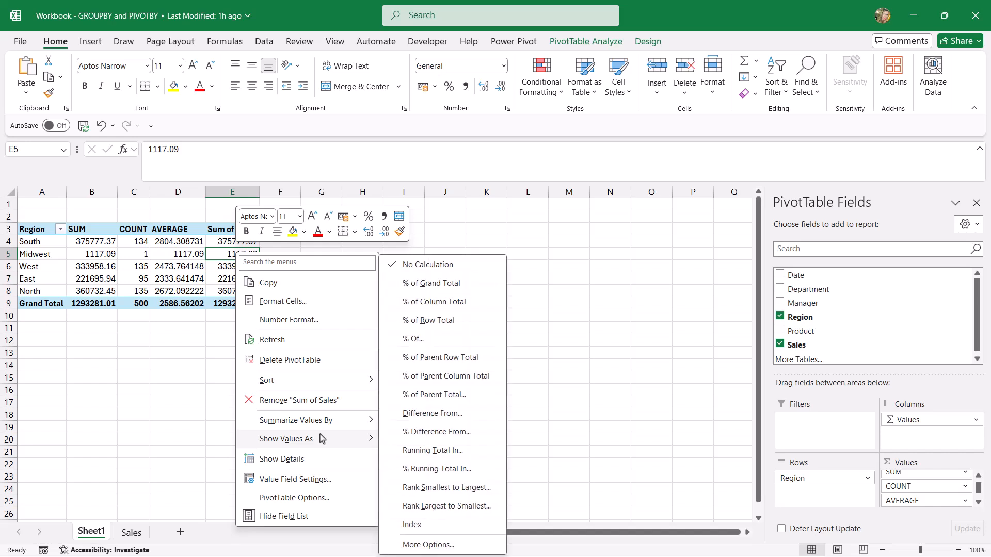
pyautogui.click(446, 282)
pyautogui.click(363, 268)
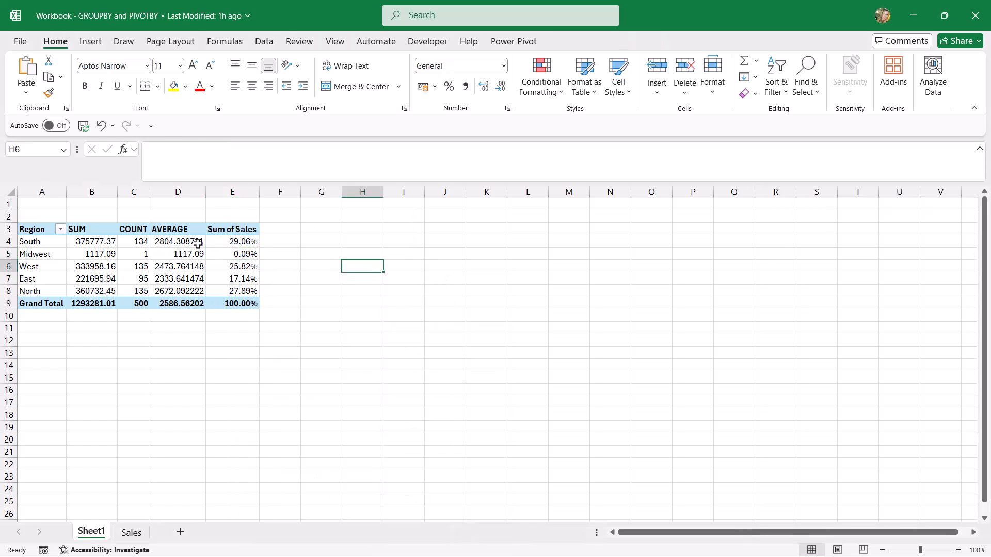
pyautogui.moveTo(150, 191); pyautogui.dragTo(123, 191)
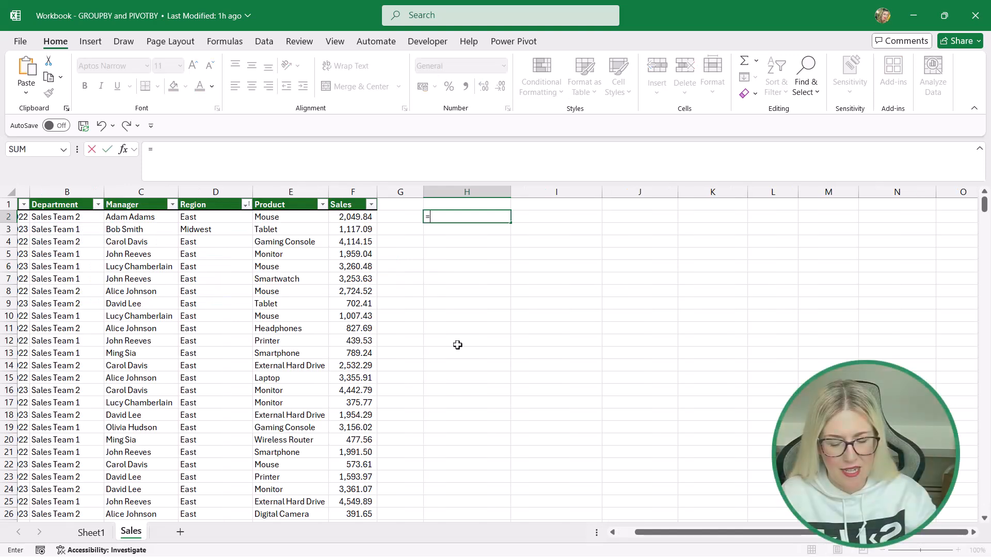
# Step: In H2 of the Sales sheet, start a GROUPBY formula with SalesData[[Manager]:[Region]] as row fields and SalesData[Sales] as values
pyautogui.write('GROUPBY(')
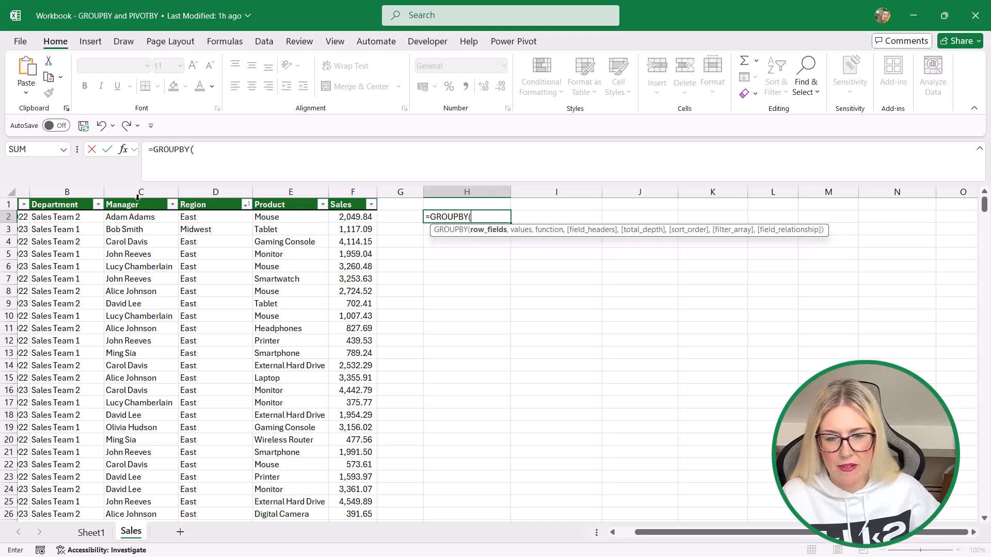
pyautogui.moveTo(137, 197); pyautogui.dragTo(216, 206)
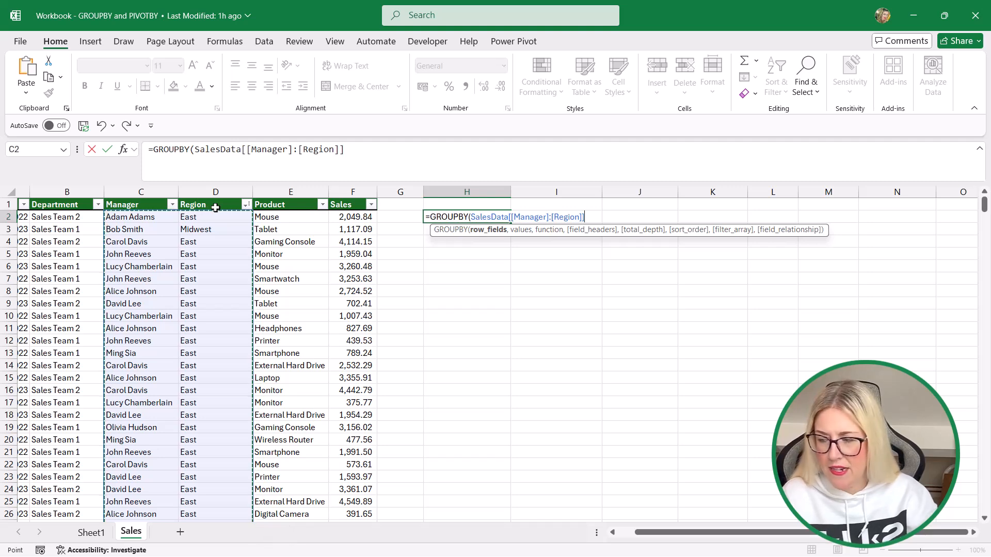
pyautogui.write(',')
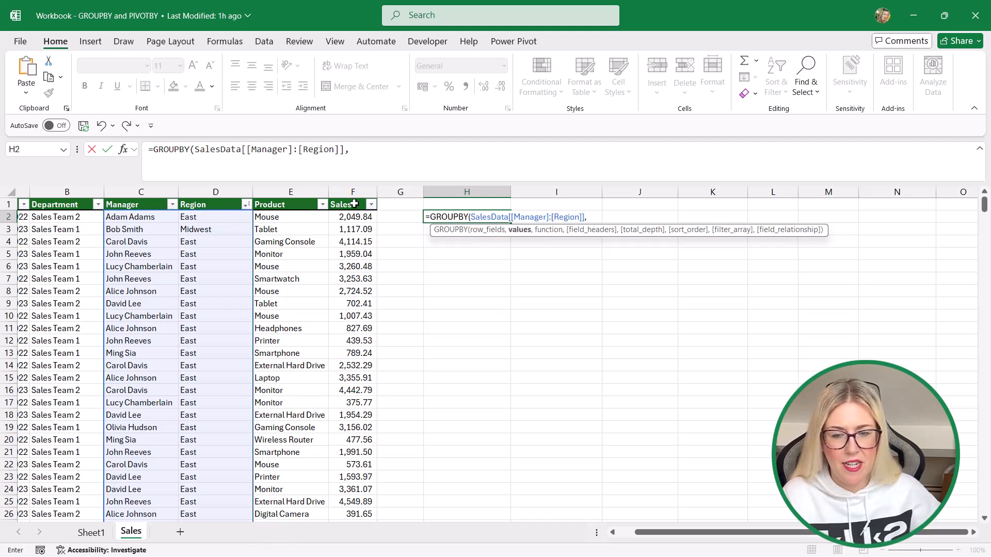
pyautogui.click(356, 203)
pyautogui.write(',')
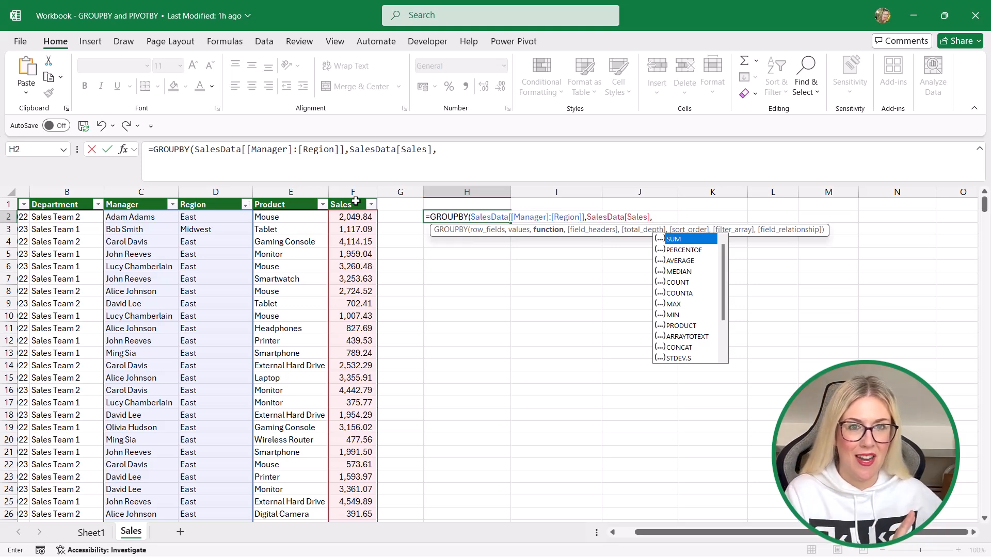
# Step: Set the GROUPBY function argument to HSTACK(SUM,AVERAGE,COUNT,PERCENTOF) so four aggregations are returned side by side
pyautogui.write('H')
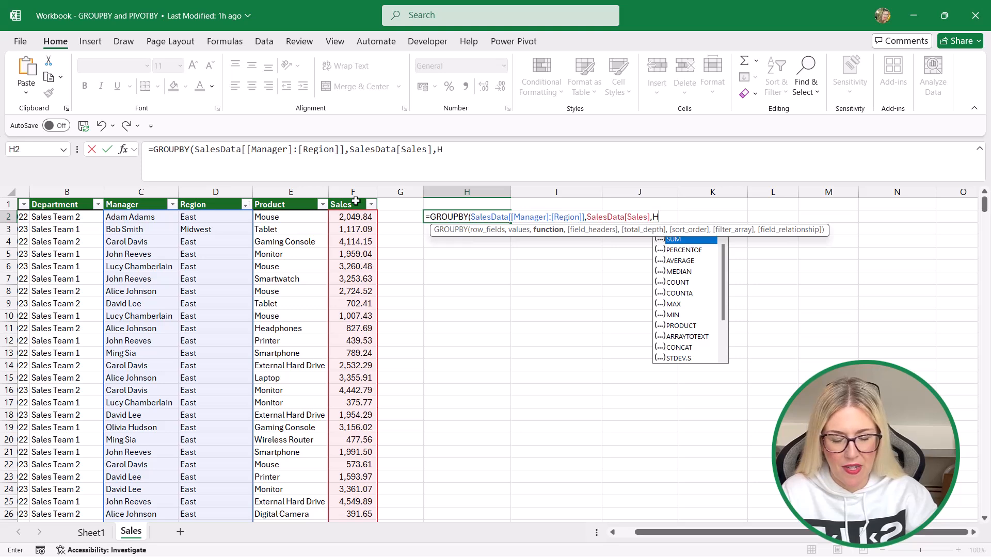
pyautogui.write('STACK(')
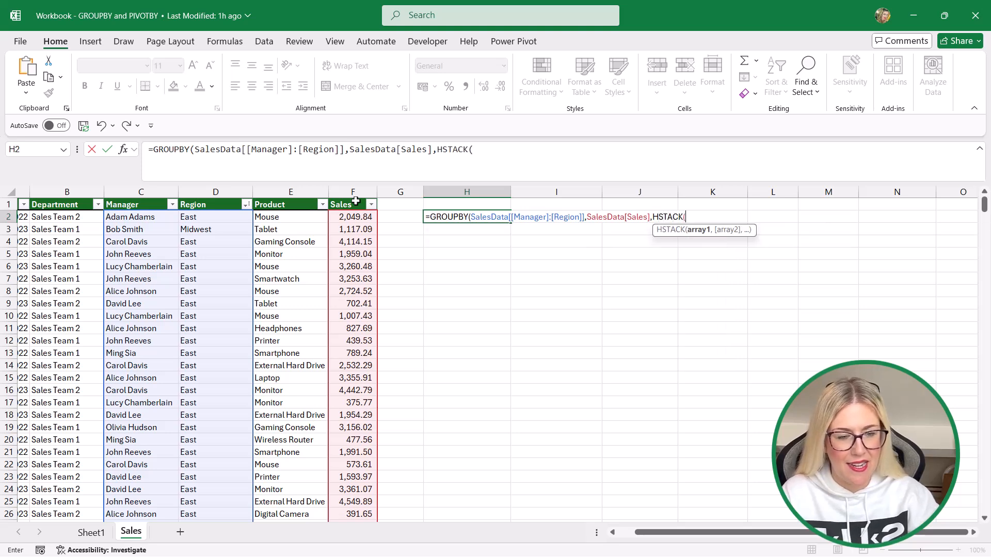
pyautogui.write('SUM')
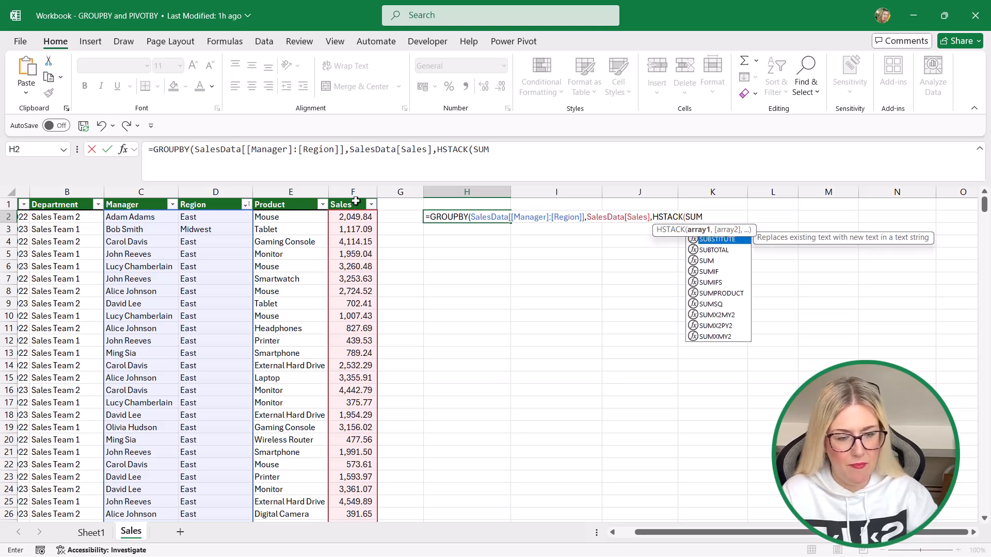
pyautogui.write(',AVE')
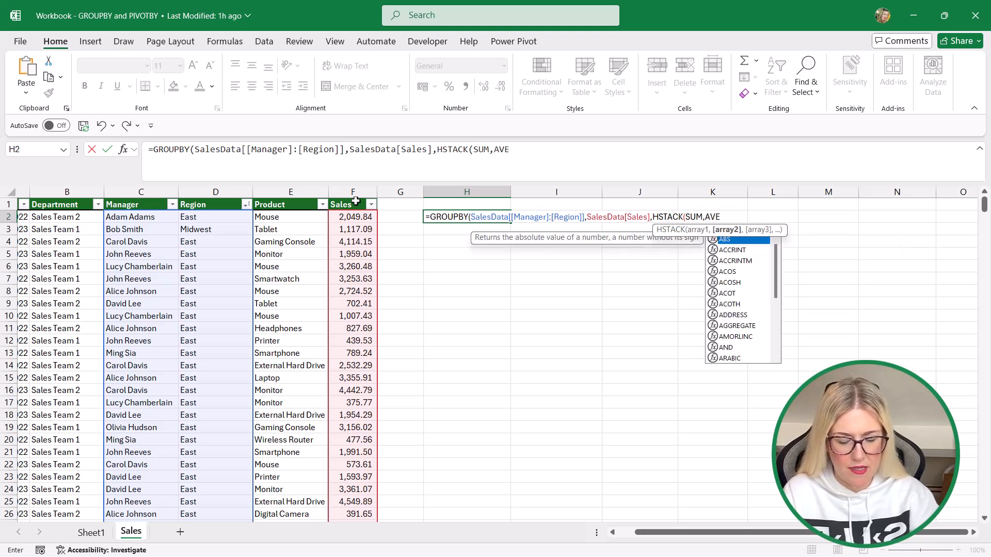
pyautogui.write('RAGE,')
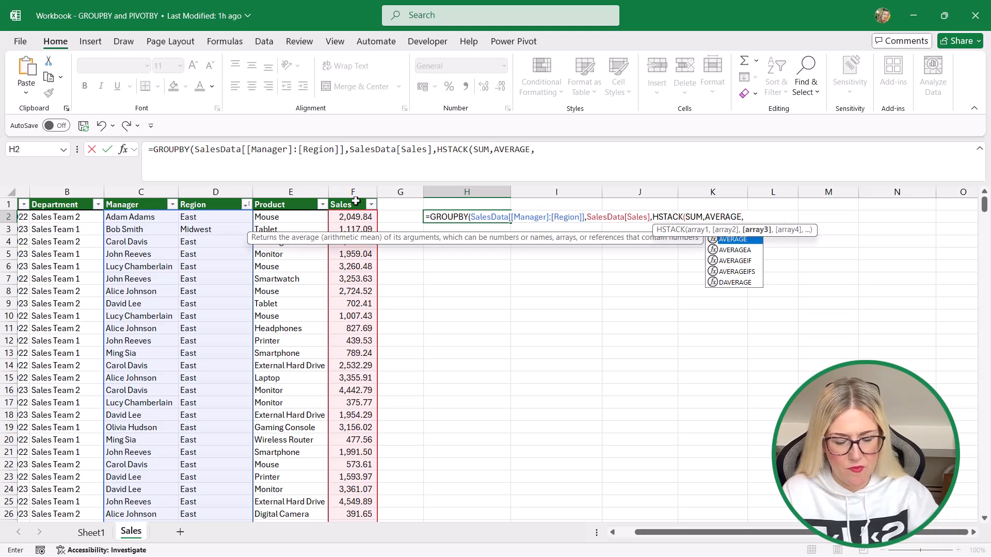
pyautogui.write('COUNT,')
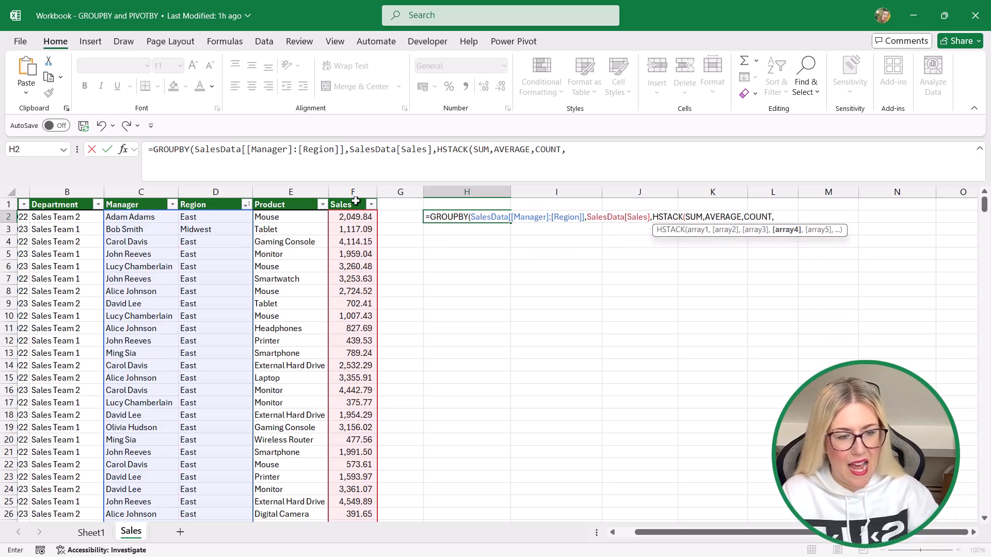
pyautogui.write('PER')
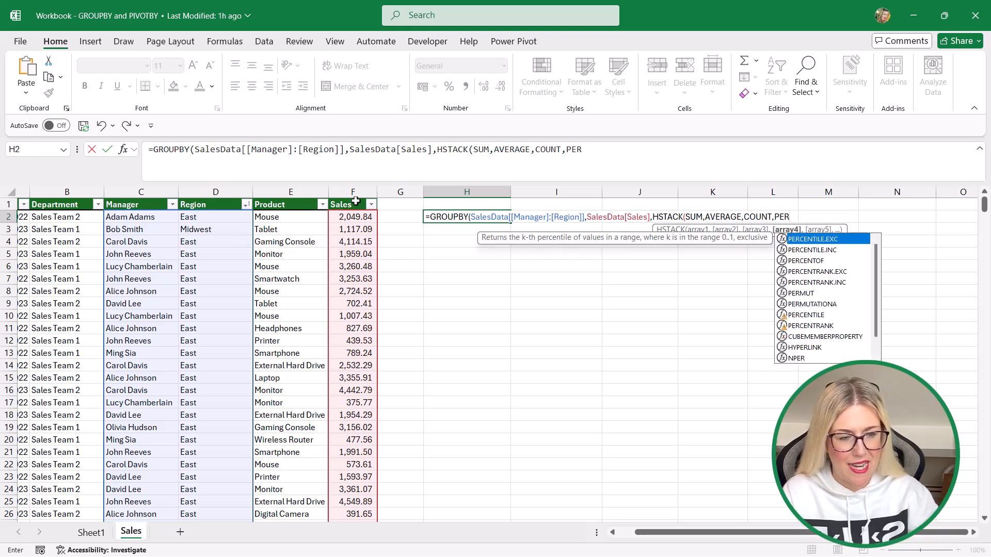
pyautogui.write('CENTOF')
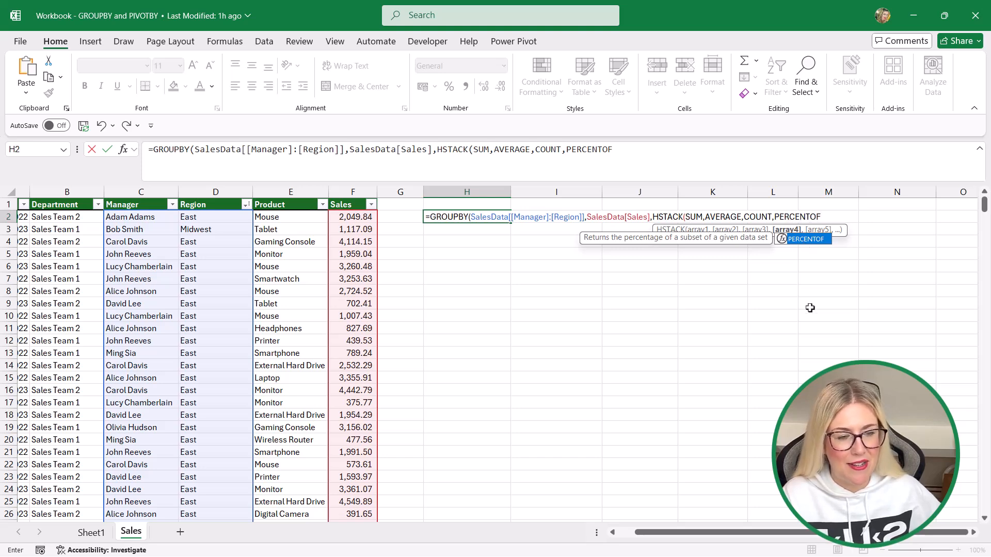
pyautogui.write(')')
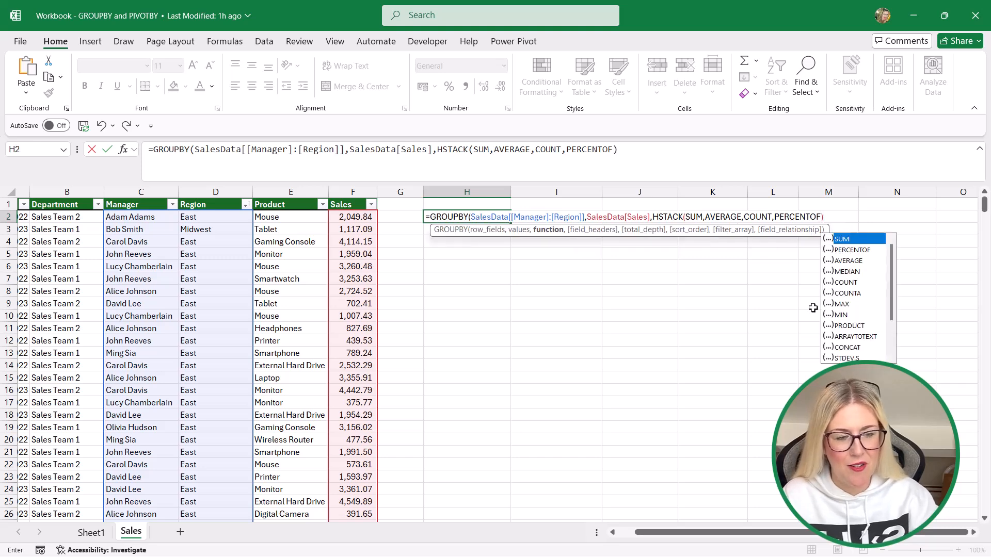
# Step: Set the GROUPBY field headers argument to 0 and total depth to 1 for grand totals, and enter the formula
pyautogui.write(',')
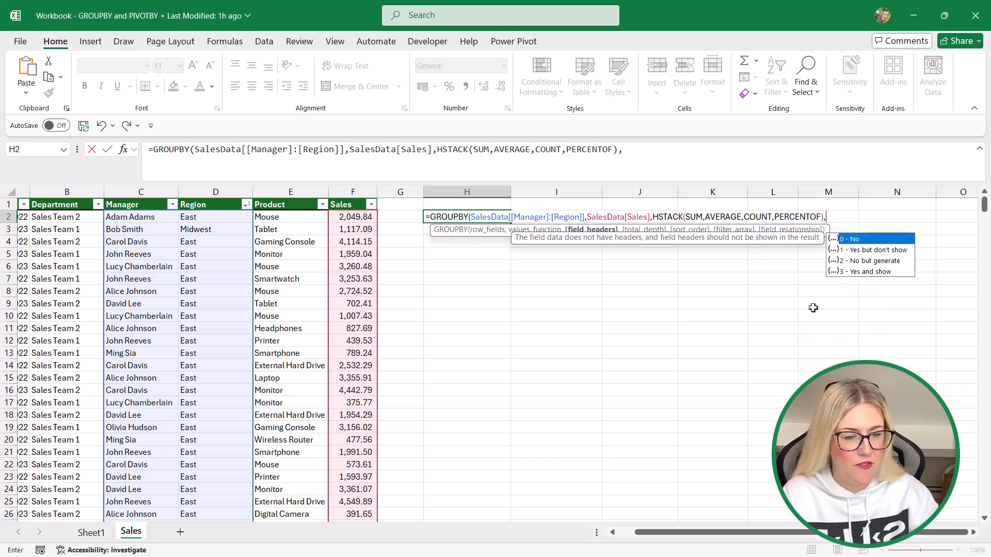
pyautogui.write('0')
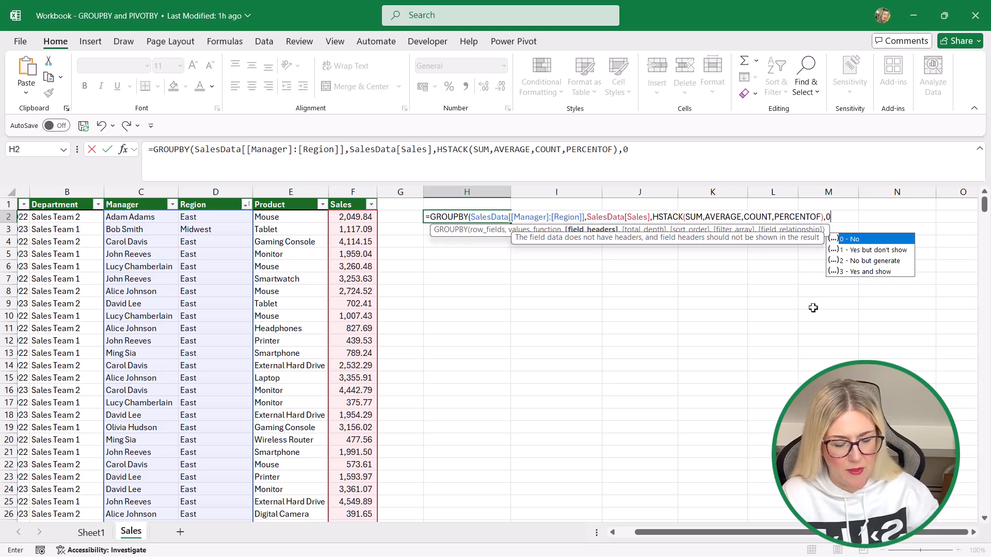
pyautogui.write(',')
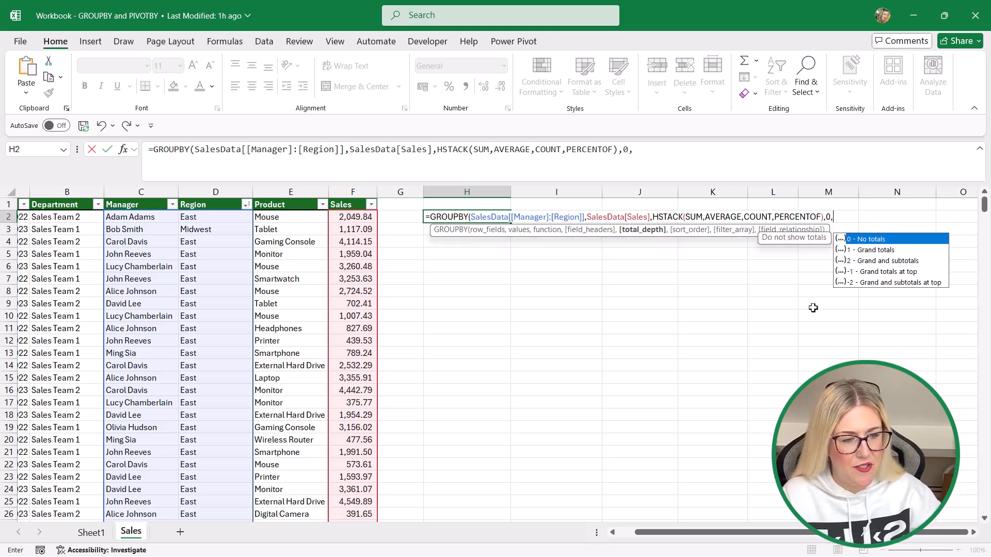
pyautogui.write('1')
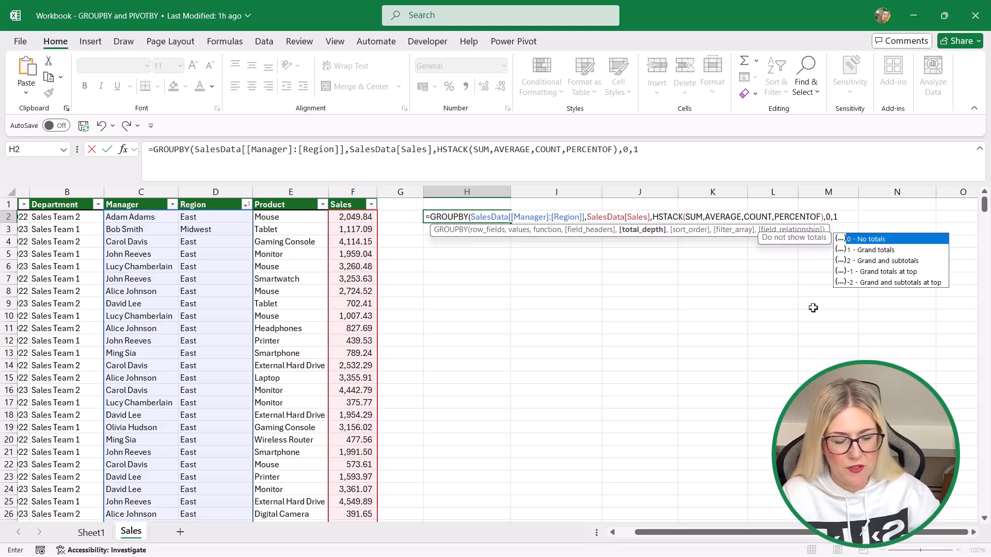
pyautogui.write(')')
pyautogui.press('Return')
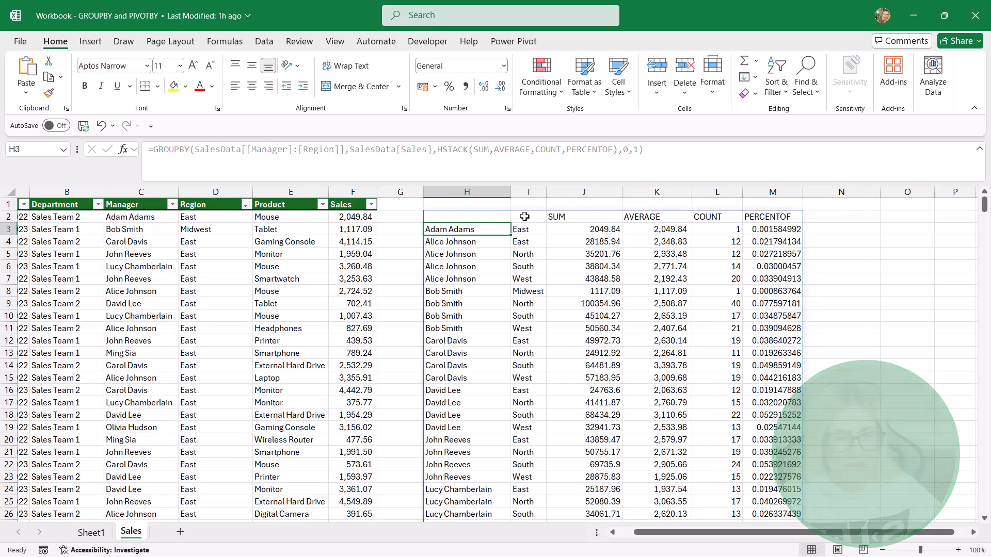
pyautogui.click(532, 231)
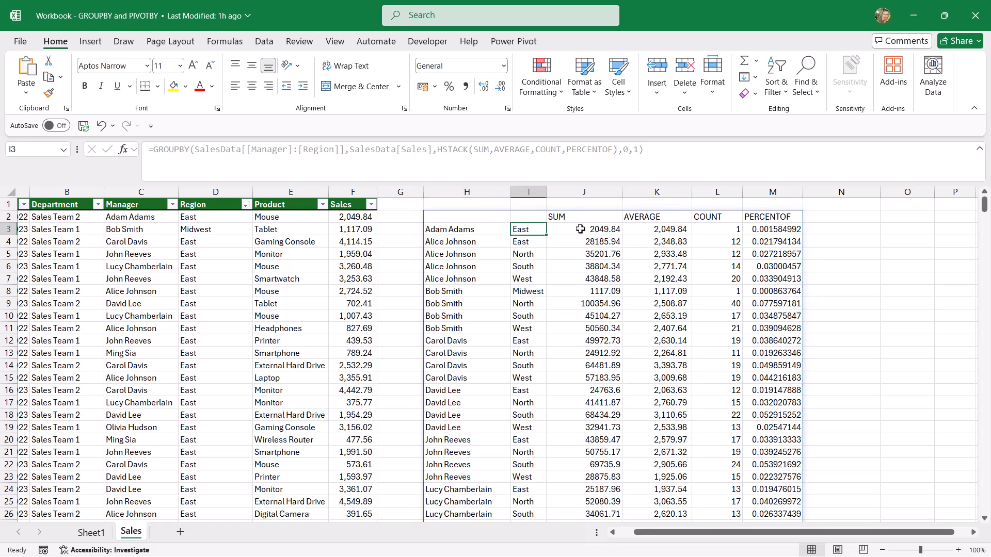
# Step: Format all PERCENTOF results from M3 down as percentages with two decimal places
pyautogui.click(774, 231)
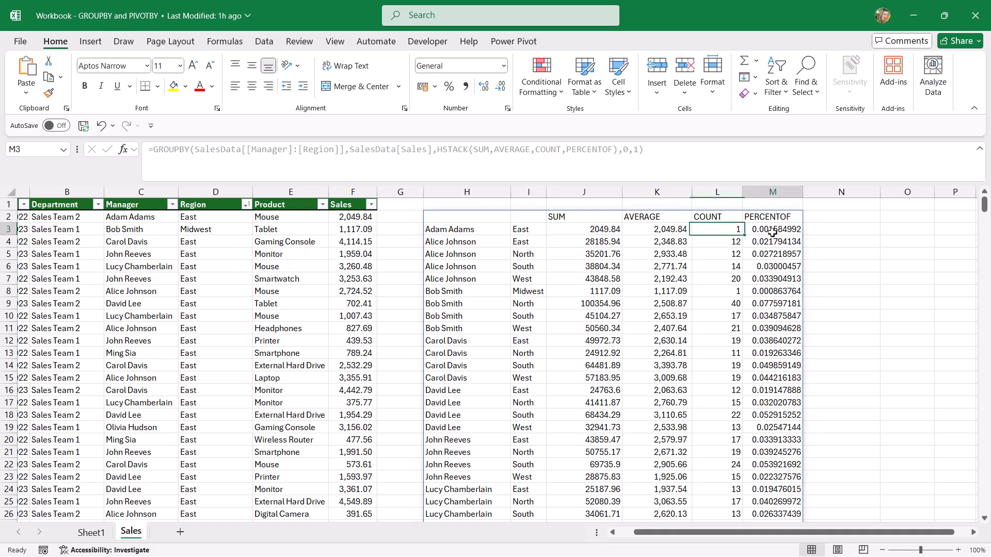
pyautogui.scroll(-2, 772, 232)
pyautogui.scroll(2, 773, 232)
pyautogui.hotkey('ctrl', 'shift', 'Down')
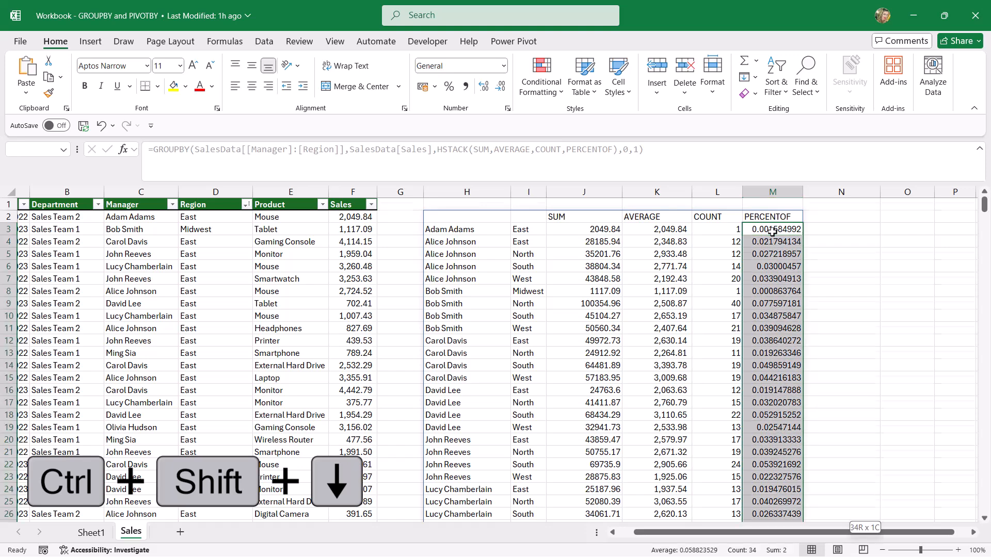
pyautogui.click(448, 88)
pyautogui.click(485, 86)
pyautogui.click(485, 87)
pyautogui.click(776, 265)
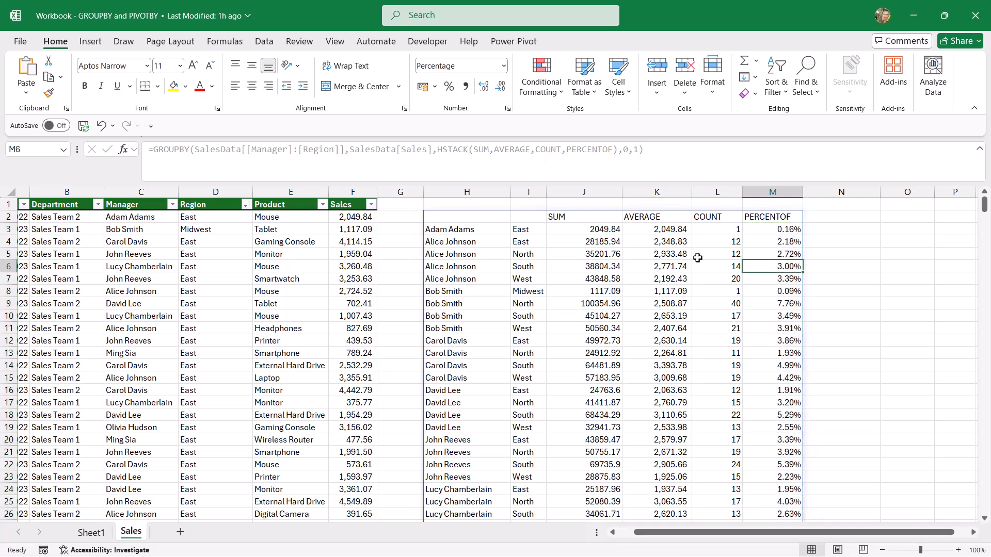
# Step: Apply the comma number style to all SUM and AVERAGE results in columns J and K
pyautogui.moveTo(572, 230); pyautogui.dragTo(690, 226)
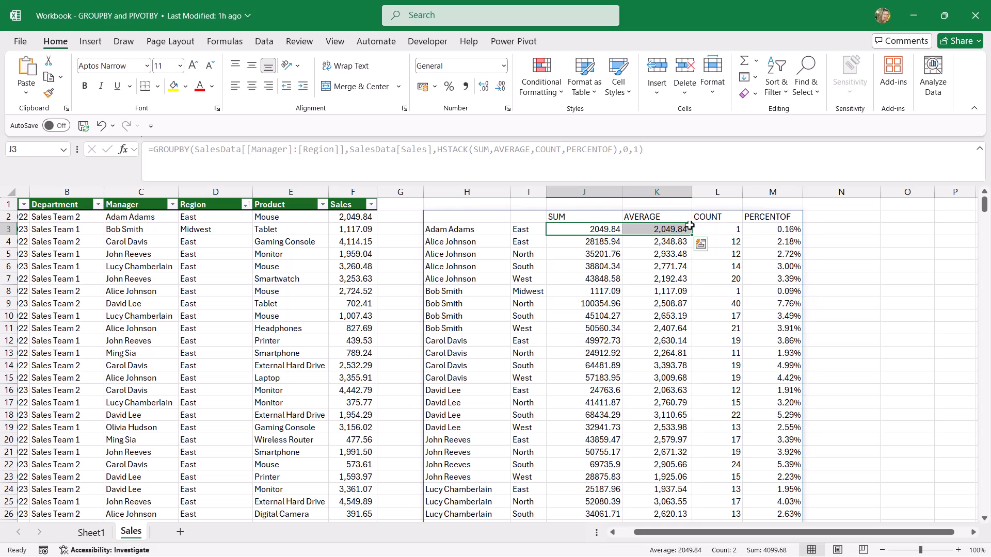
pyautogui.hotkey('ctrl', 'shift', 'Down')
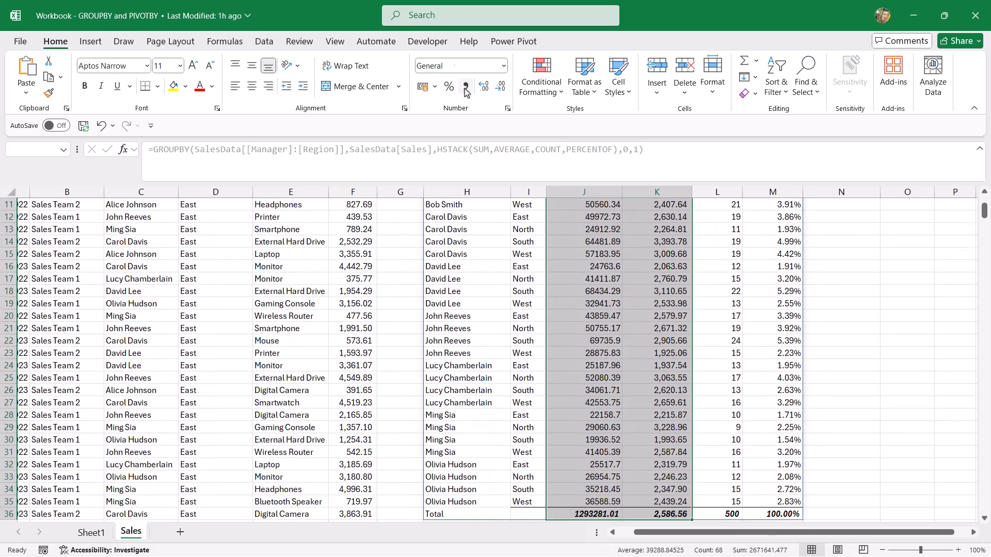
pyautogui.click(465, 86)
pyautogui.click(627, 267)
# Step: Extend the GROUPBY formula in H2 with a filter array of SalesData[Region]<>"North", leaving the sort order empty
pyautogui.click(450, 218)
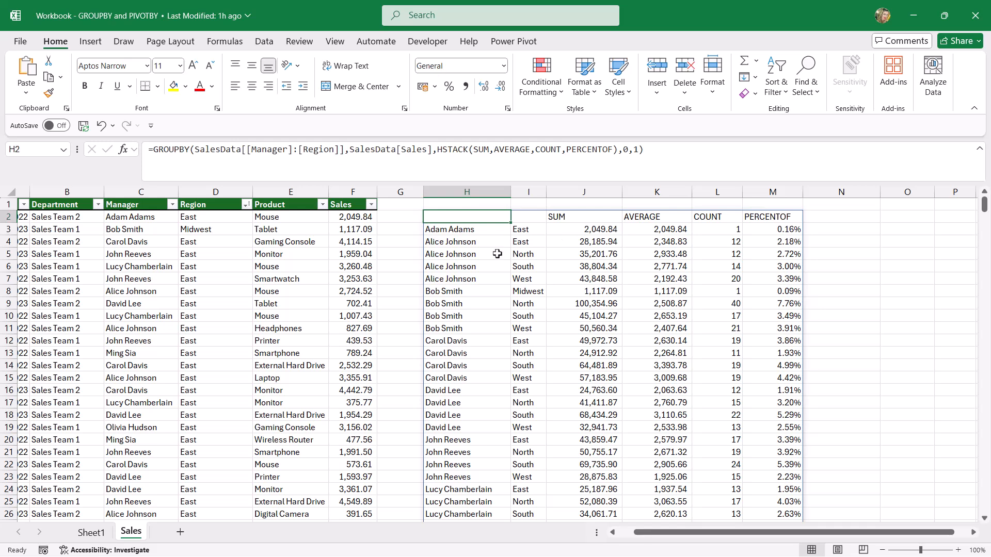
pyautogui.click(640, 149)
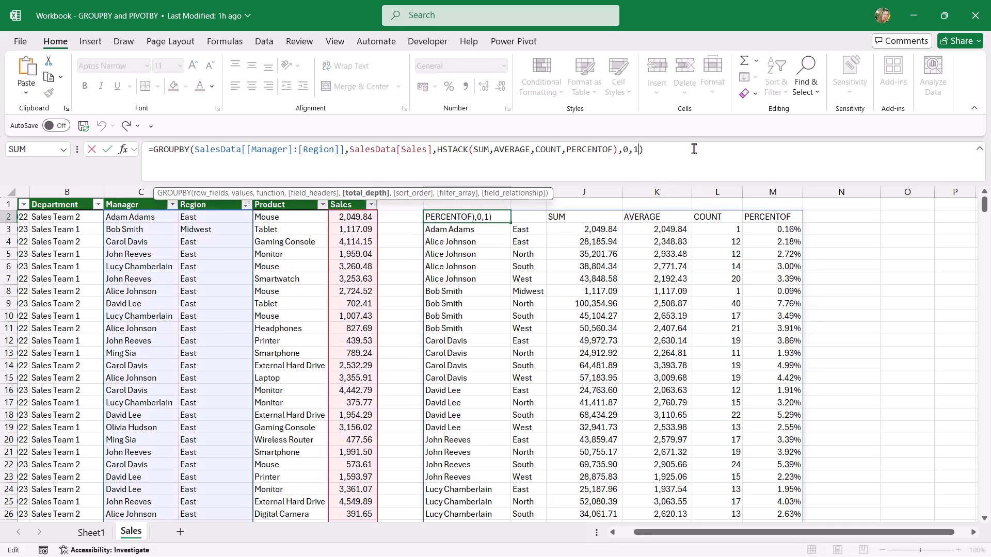
pyautogui.write(',,')
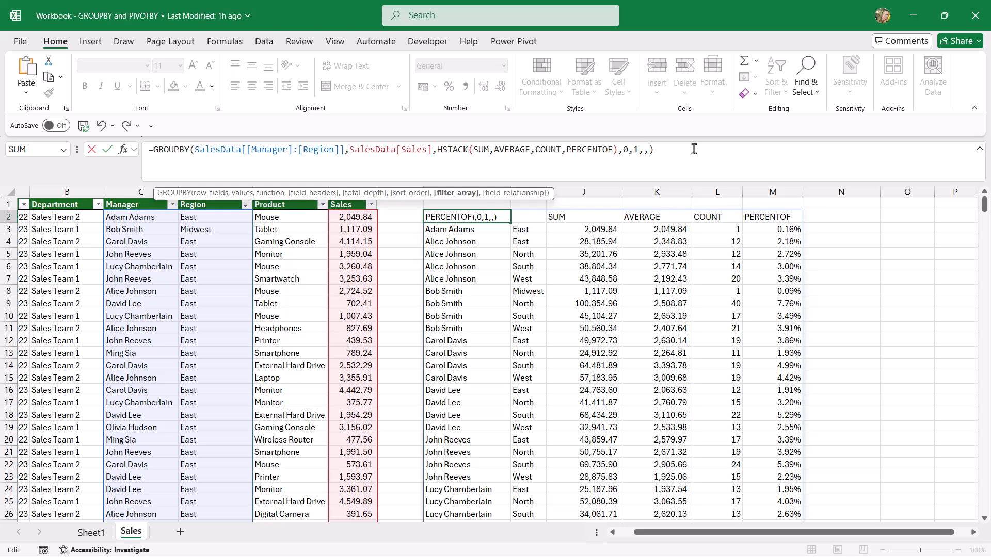
pyautogui.click(225, 198)
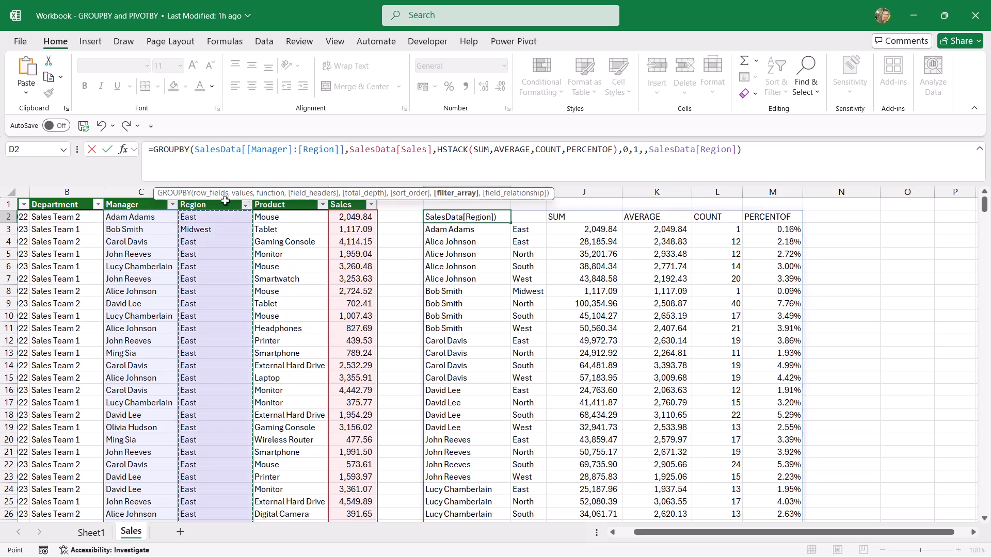
pyautogui.write('<>"North')
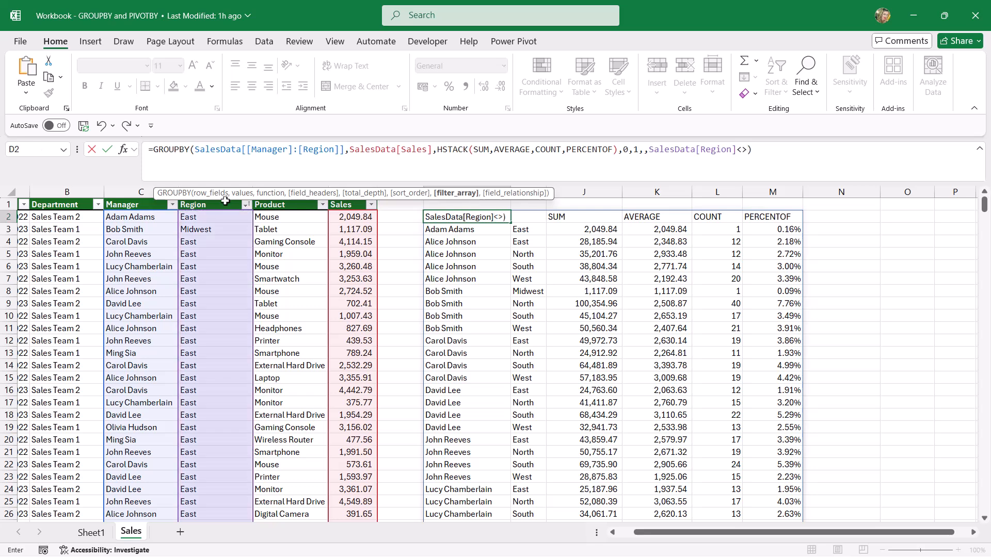
pyautogui.write('"')
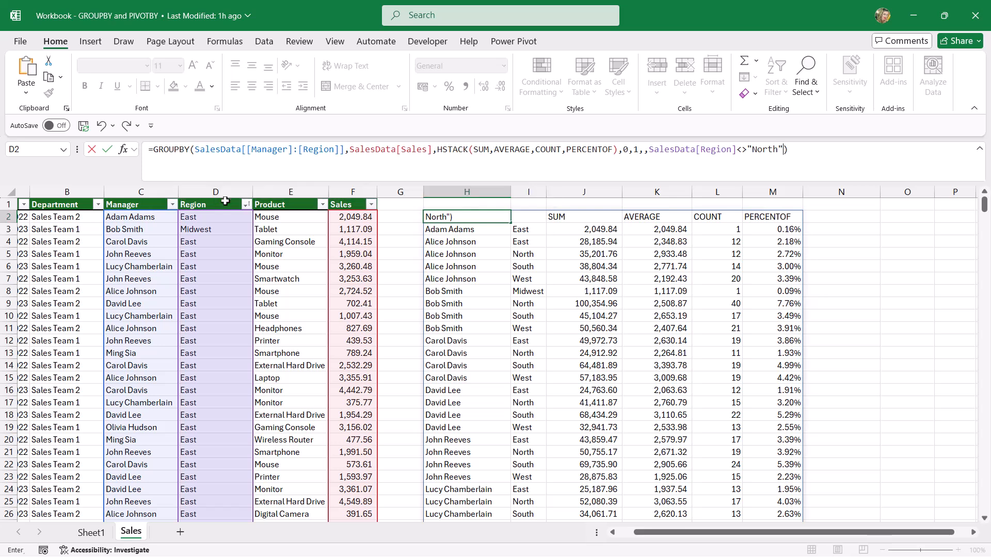
pyautogui.write(')')
pyautogui.press('Return')
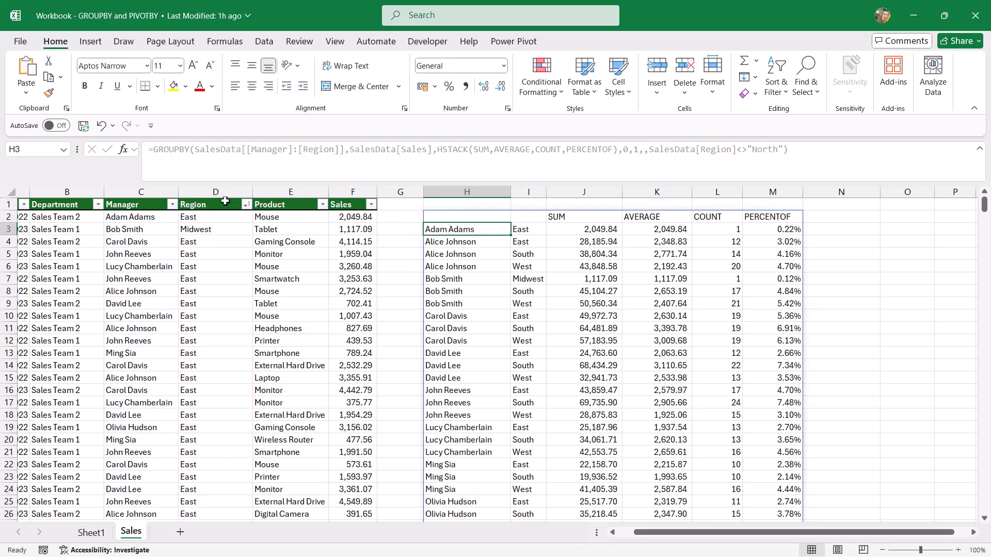
pyautogui.click(532, 267)
pyautogui.scroll(-3, 532, 267)
pyautogui.scroll(3, 531, 310)
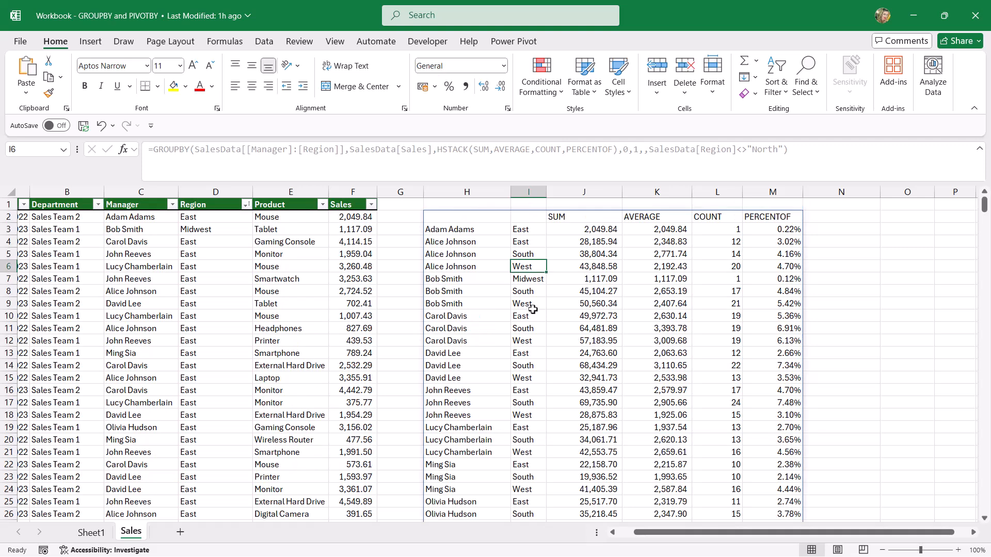
pyautogui.click(530, 253)
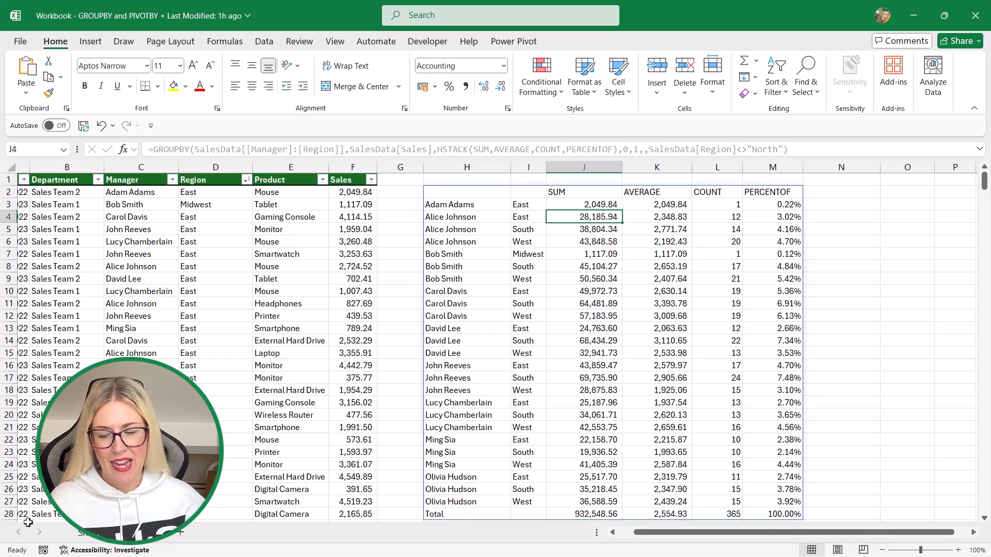
# Step: Look through the PivotTable style gallery for the PivotTable on Sheet1 without choosing a style
pyautogui.click(85, 536)
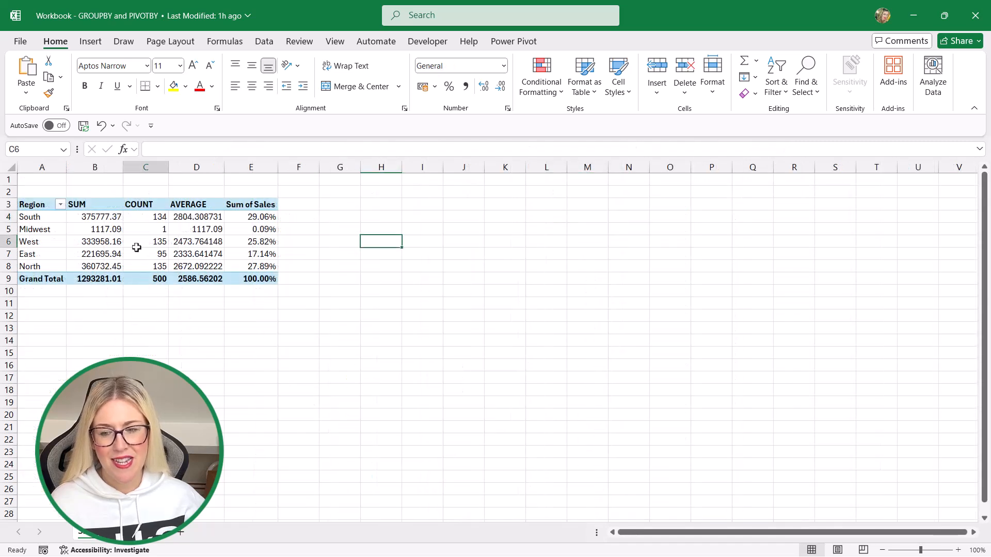
pyautogui.click(143, 240)
pyautogui.click(140, 218)
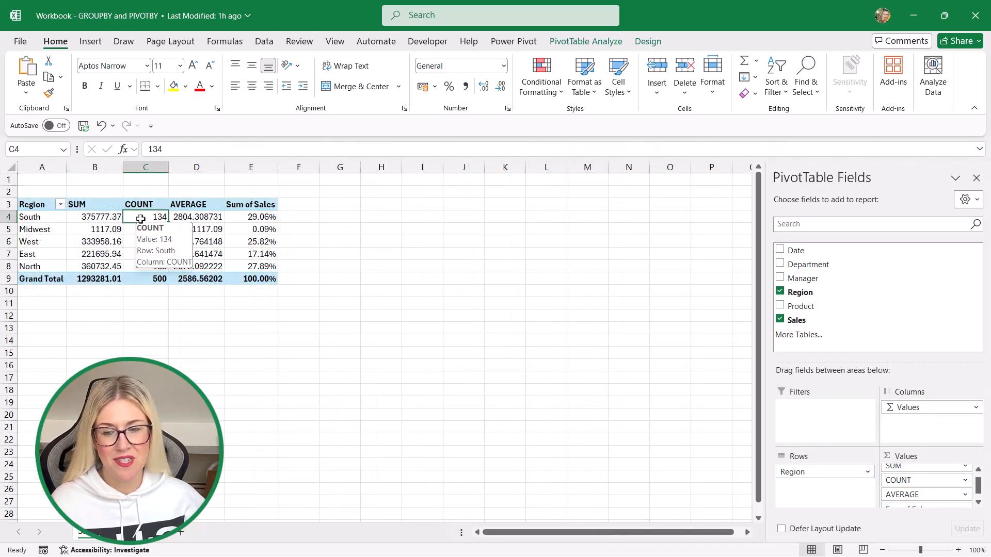
pyautogui.click(647, 41)
pyautogui.click(637, 89)
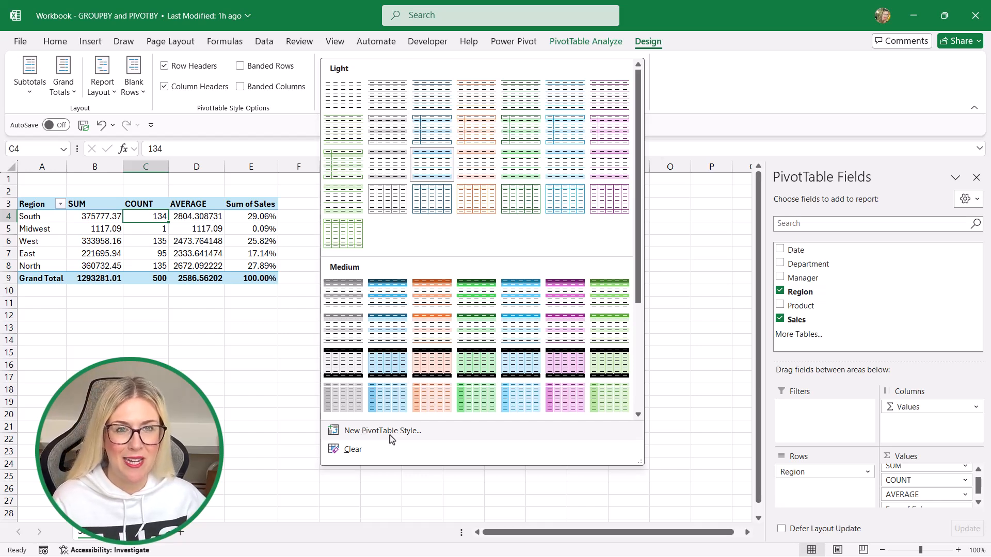
pyautogui.press('Escape')
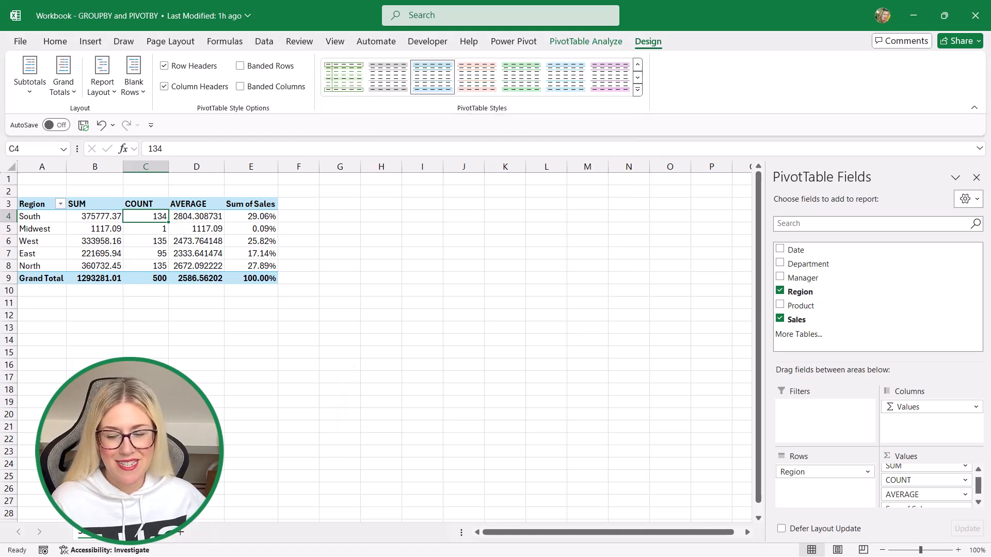
# Step: Return to the worksheet with the GROUPBY output and examine its header row, including the blank header cell H2
pyautogui.click(136, 532)
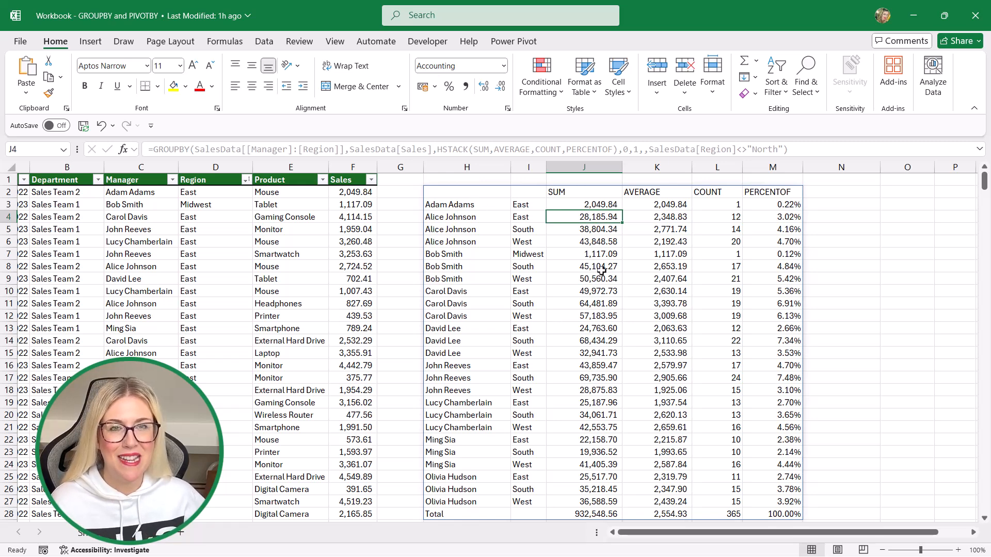
pyautogui.moveTo(441, 194); pyautogui.dragTo(774, 193)
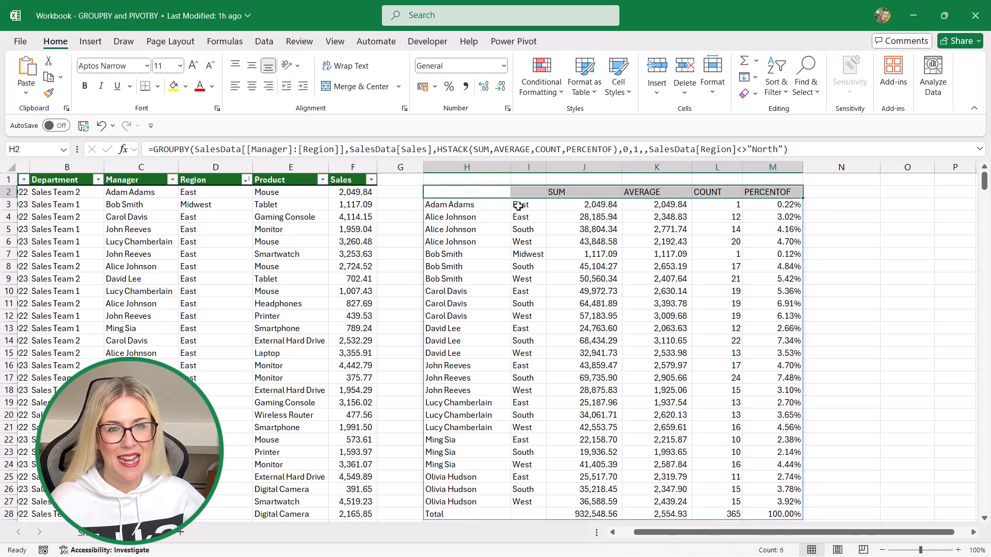
pyautogui.click(583, 264)
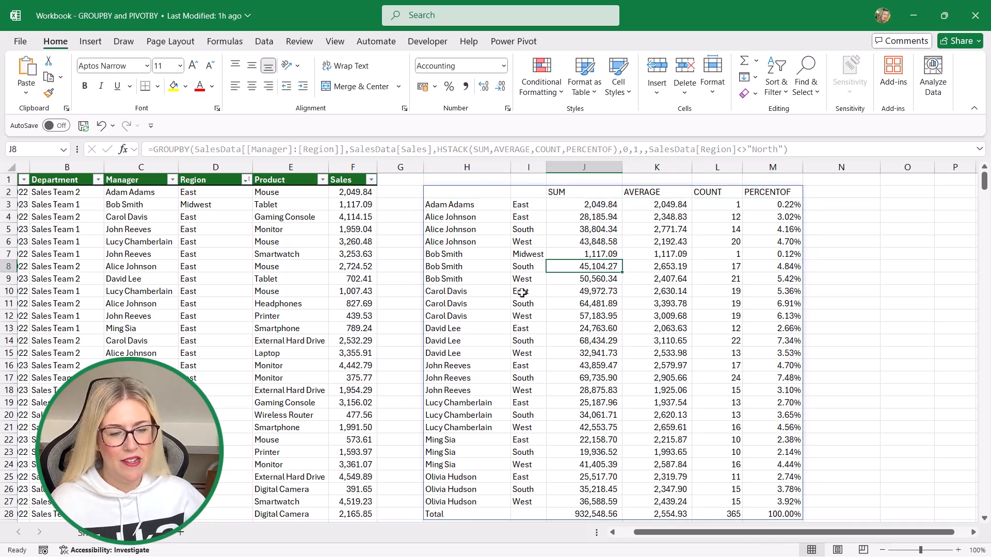
pyautogui.moveTo(469, 194); pyautogui.dragTo(467, 315)
pyautogui.click(468, 191)
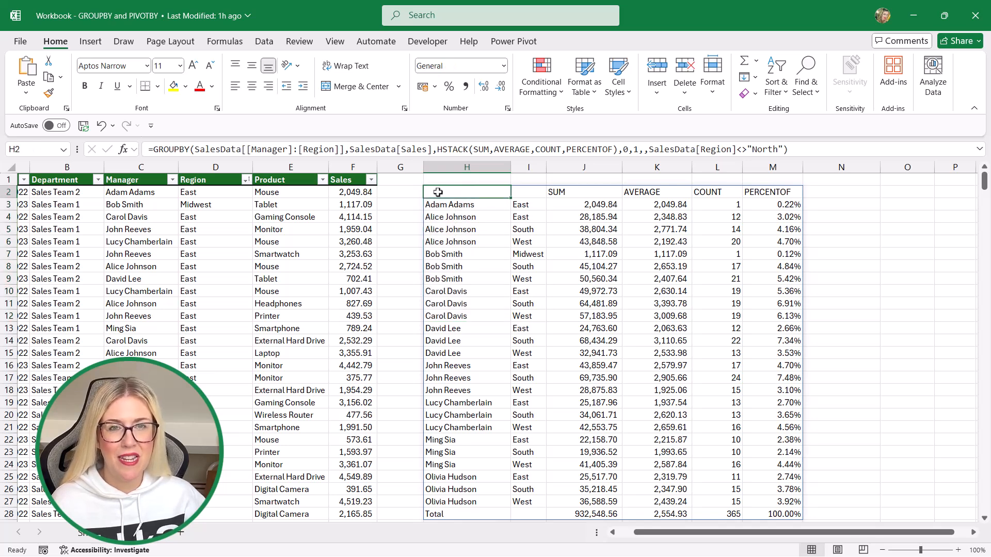
pyautogui.click(610, 280)
pyautogui.moveTo(460, 196); pyautogui.dragTo(752, 195)
pyautogui.click(565, 230)
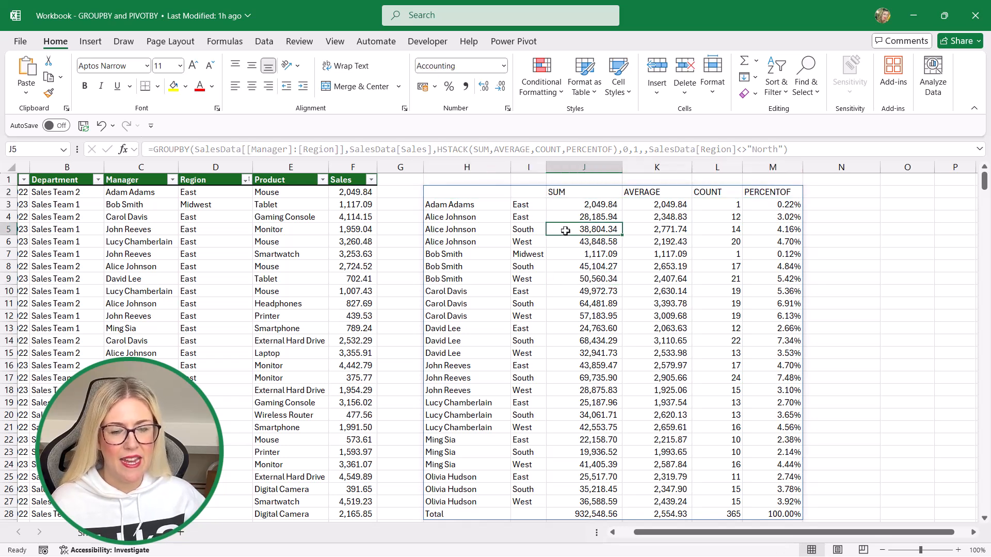
pyautogui.click(475, 191)
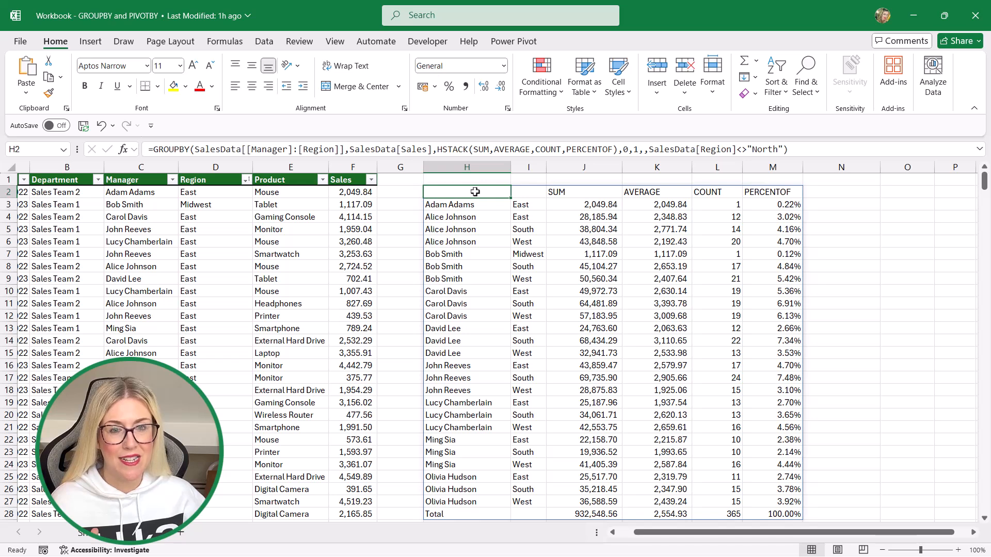
pyautogui.click(513, 275)
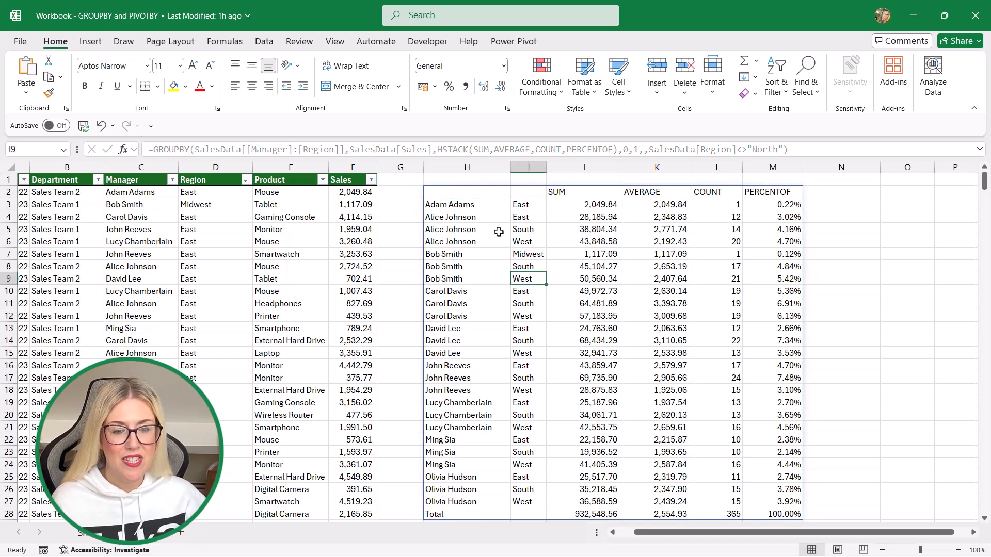
pyautogui.click(472, 196)
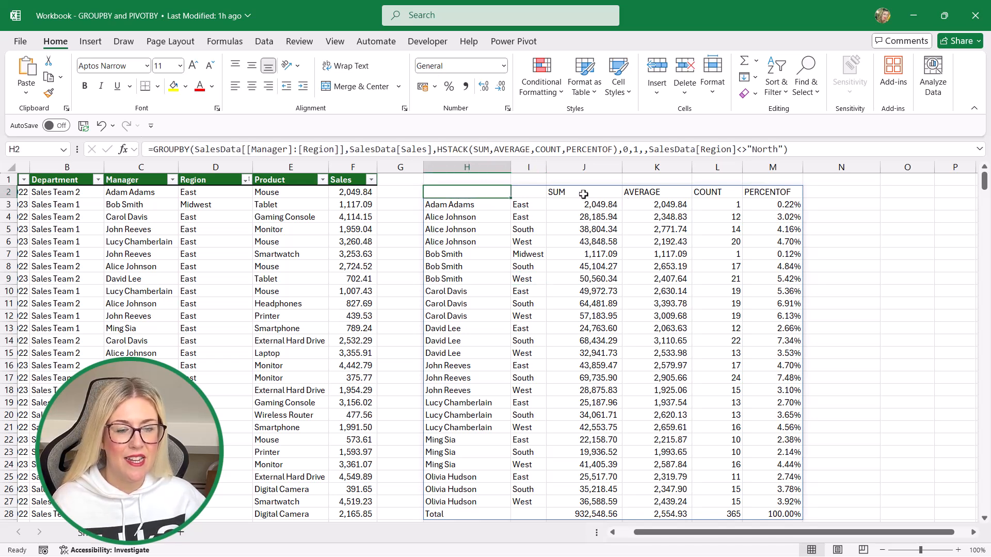
# Step: Start a formula-based conditional formatting rule for the whole GROUPBY output, using the condition =$H2=""
pyautogui.click(642, 318)
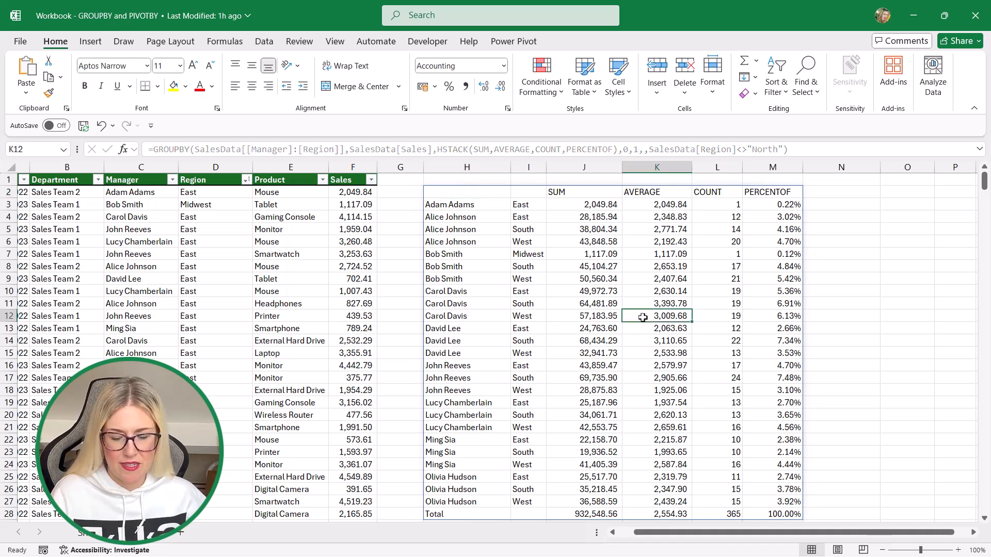
pyautogui.hotkey('ctrl', 'a')
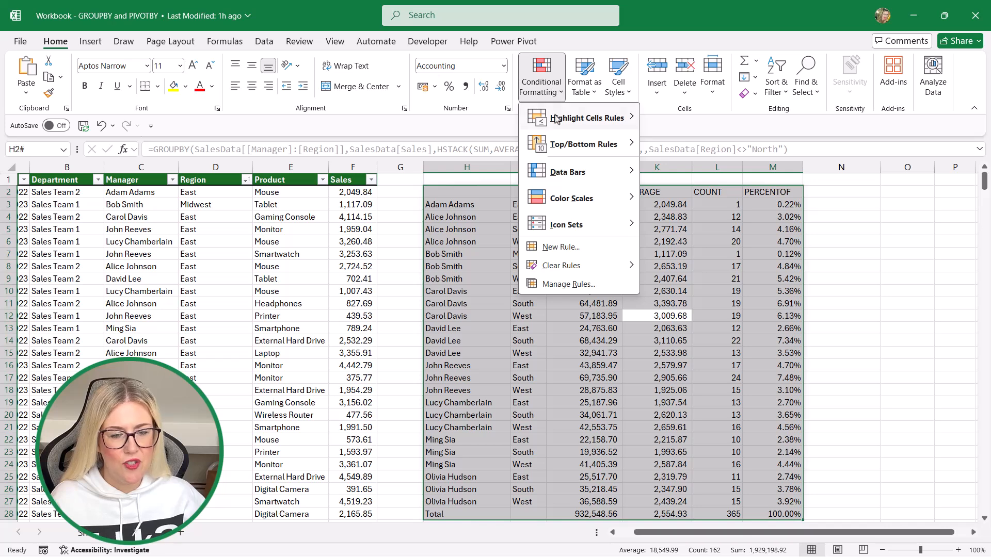
pyautogui.click(561, 248)
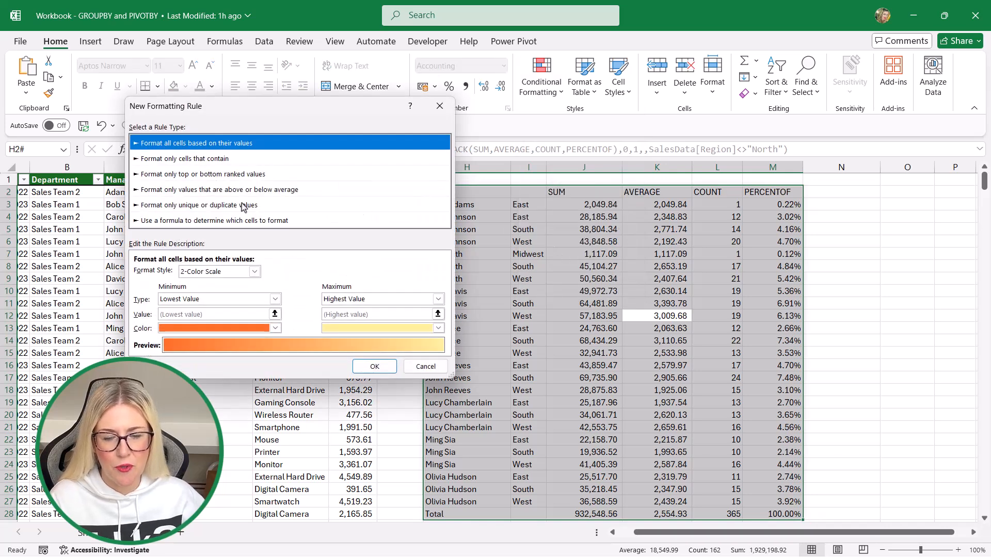
pyautogui.moveTo(243, 105); pyautogui.dragTo(160, 101)
pyautogui.click(144, 216)
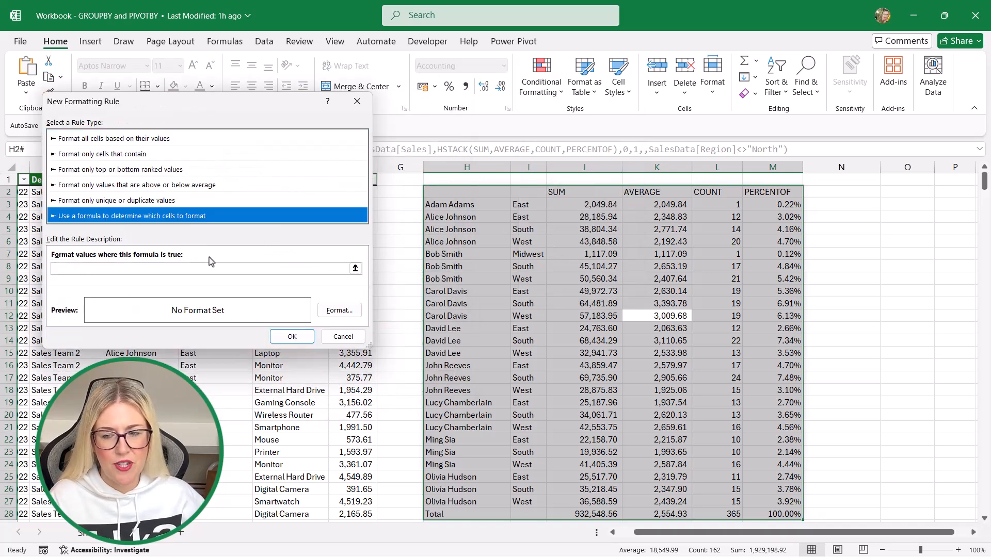
pyautogui.click(63, 269)
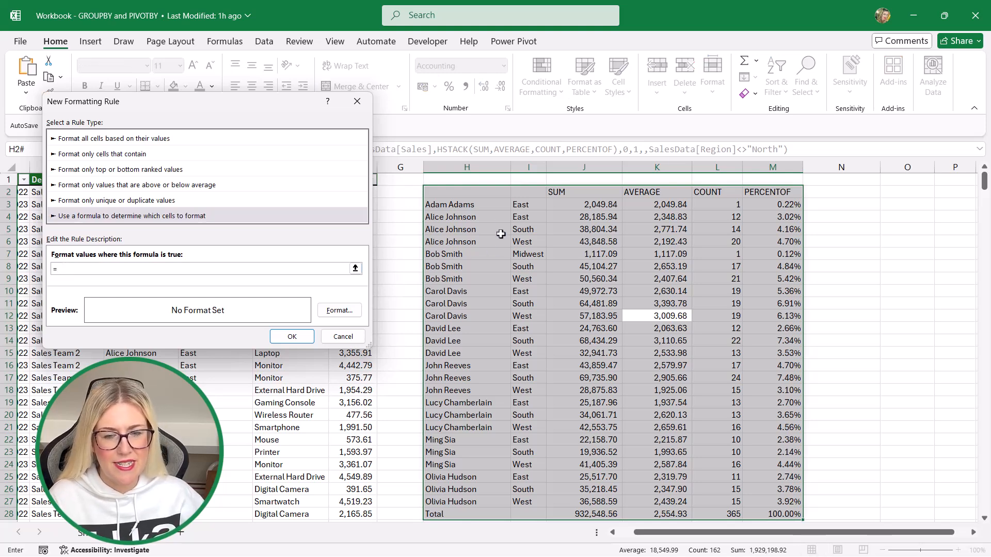
pyautogui.click(455, 192)
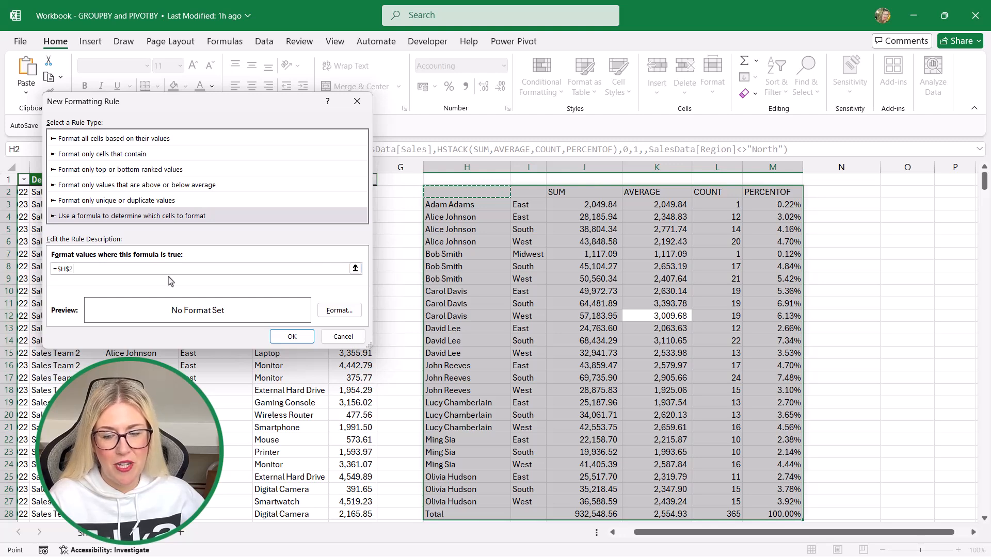
pyautogui.press('F4')
pyautogui.press('F4')
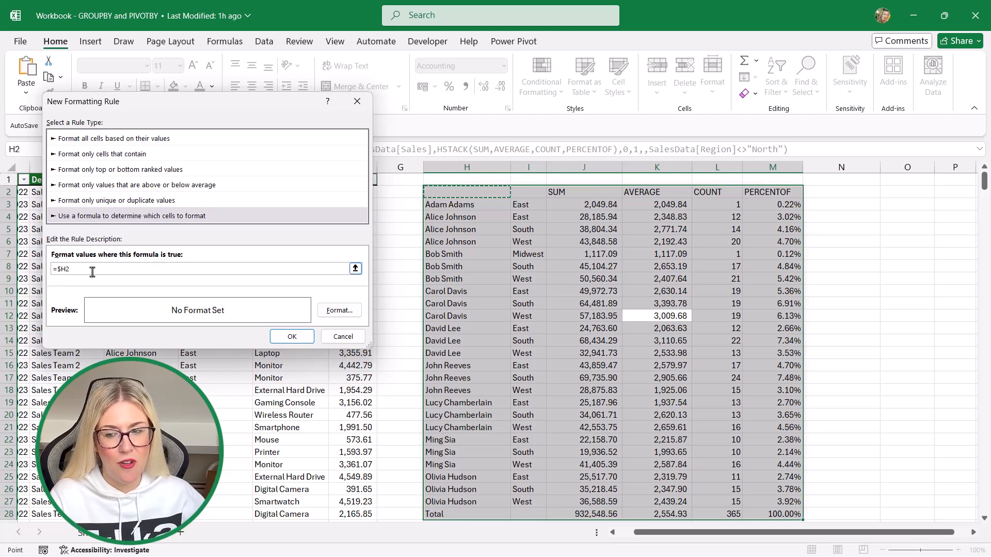
pyautogui.click(91, 268)
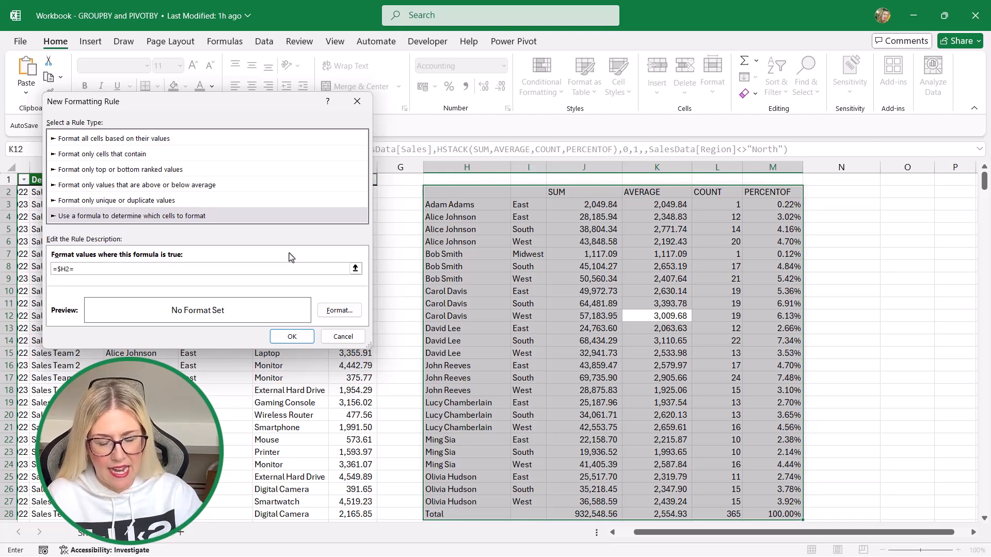
pyautogui.write('=""')
# Step: Set the rule's format to a dark teal-blue fill with a bold white font
pyautogui.click(339, 310)
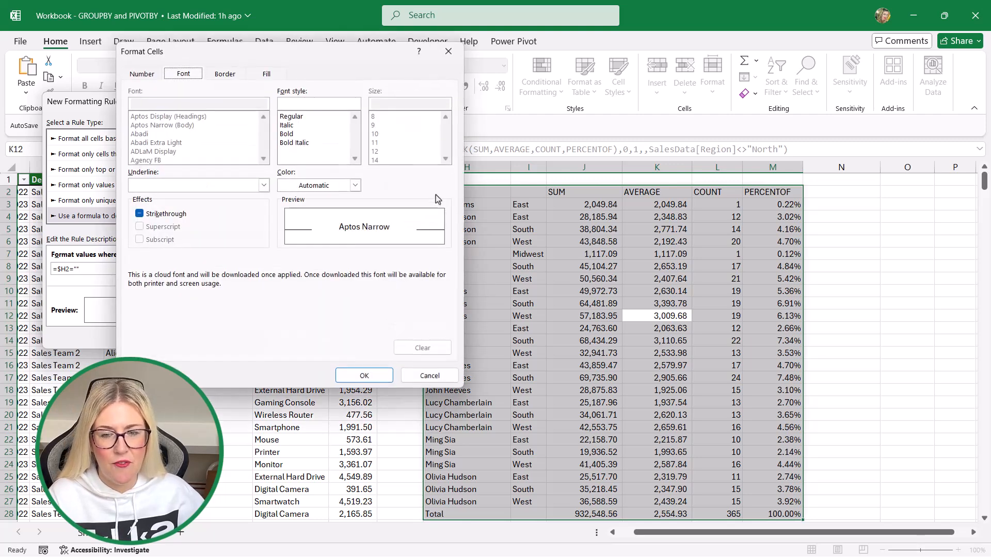
pyautogui.moveTo(279, 52); pyautogui.dragTo(203, 68)
pyautogui.click(195, 93)
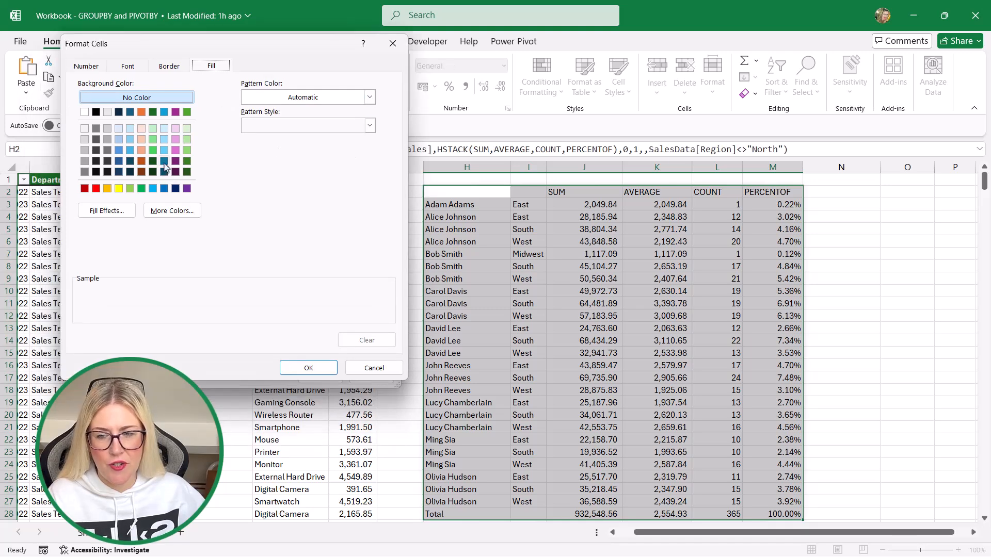
pyautogui.click(165, 162)
pyautogui.click(128, 66)
pyautogui.click(243, 127)
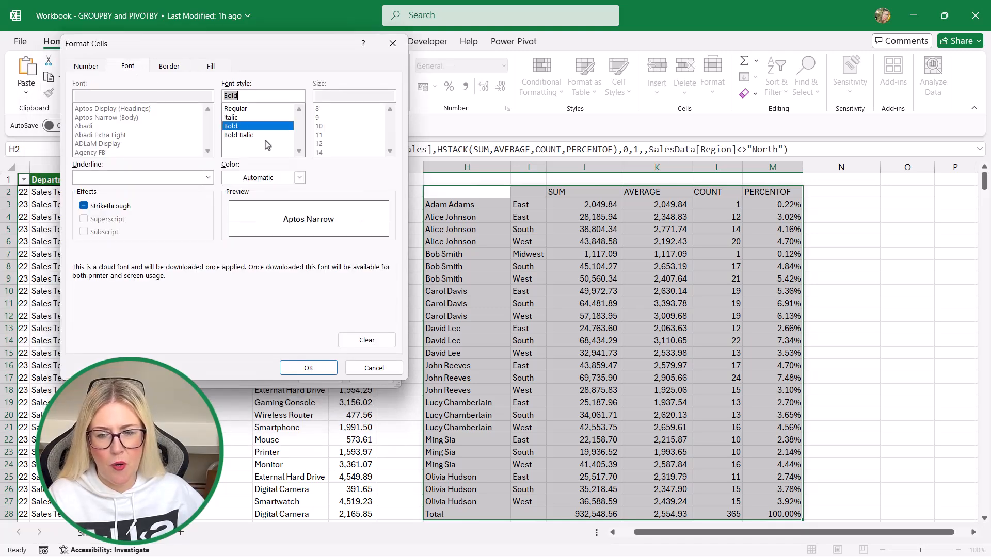
pyautogui.click(299, 178)
pyautogui.click(256, 195)
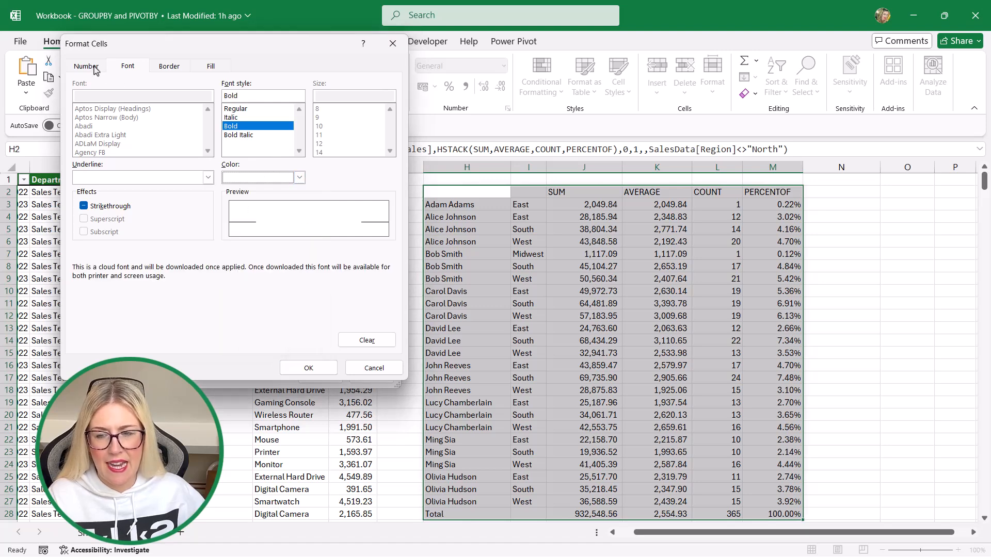
# Step: Add a bottom border to the rule's format and apply the rule to the GROUPBY output
pyautogui.click(171, 66)
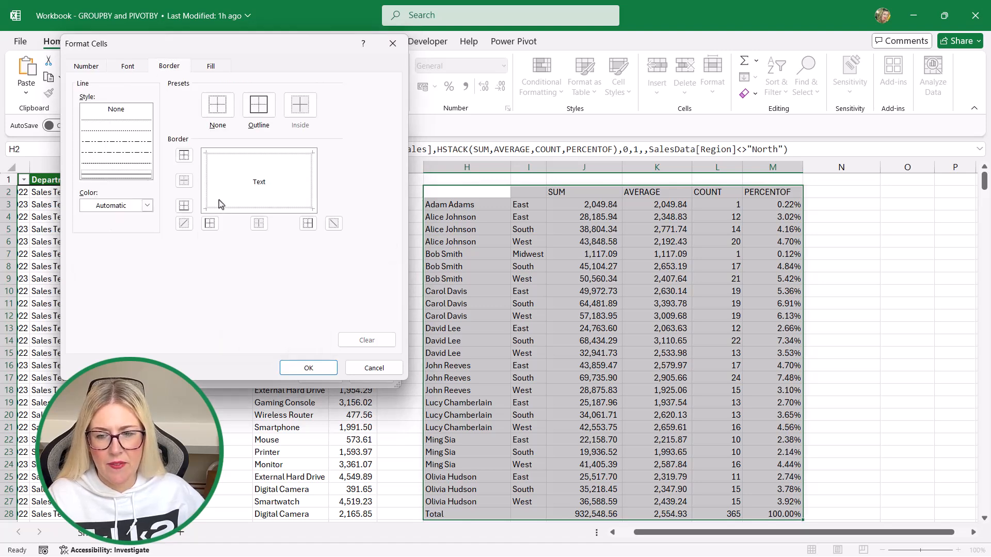
pyautogui.click(225, 211)
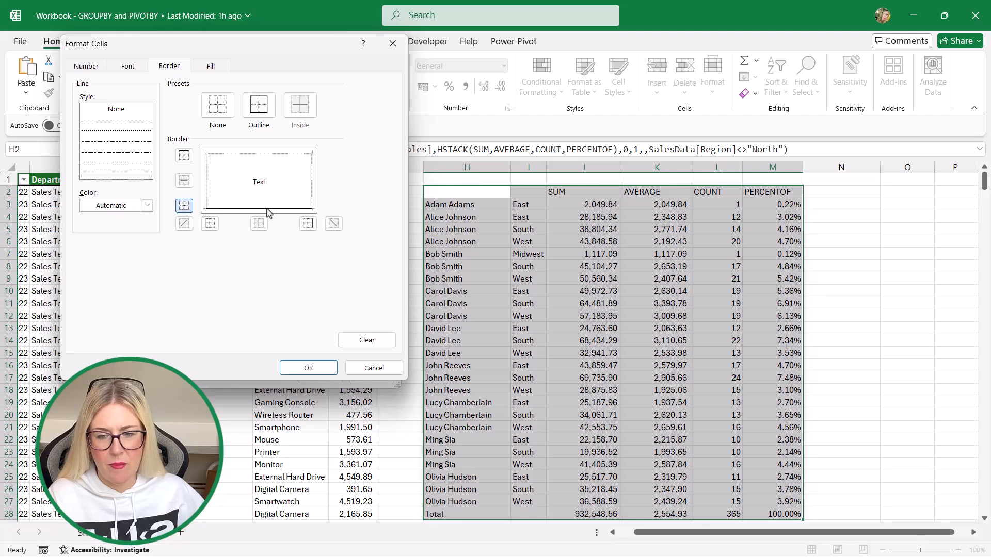
pyautogui.click(319, 368)
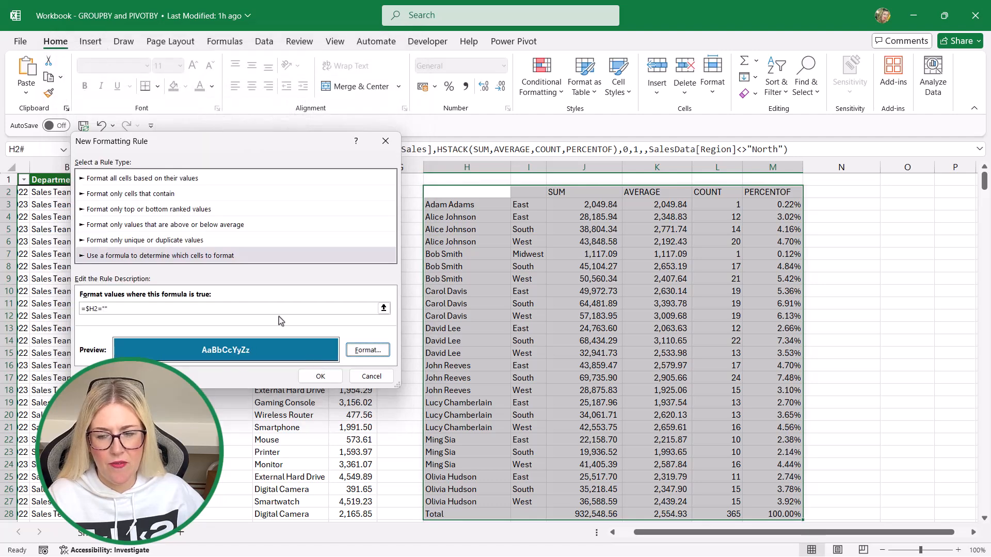
pyautogui.click(329, 373)
pyautogui.click(584, 229)
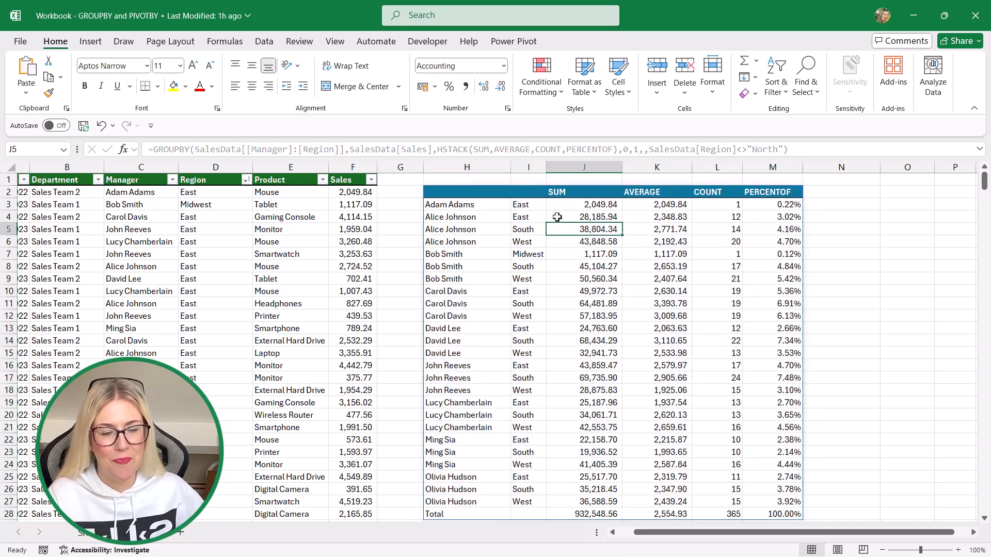
# Step: Examine the Total row in row 28 of the GROUPBY output
pyautogui.scroll(-4, 557, 216)
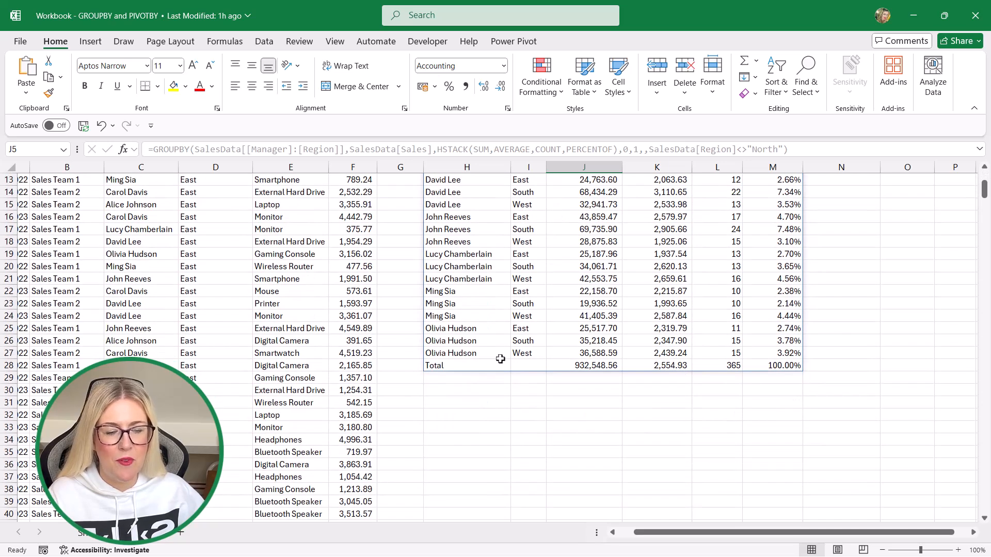
pyautogui.click(474, 226)
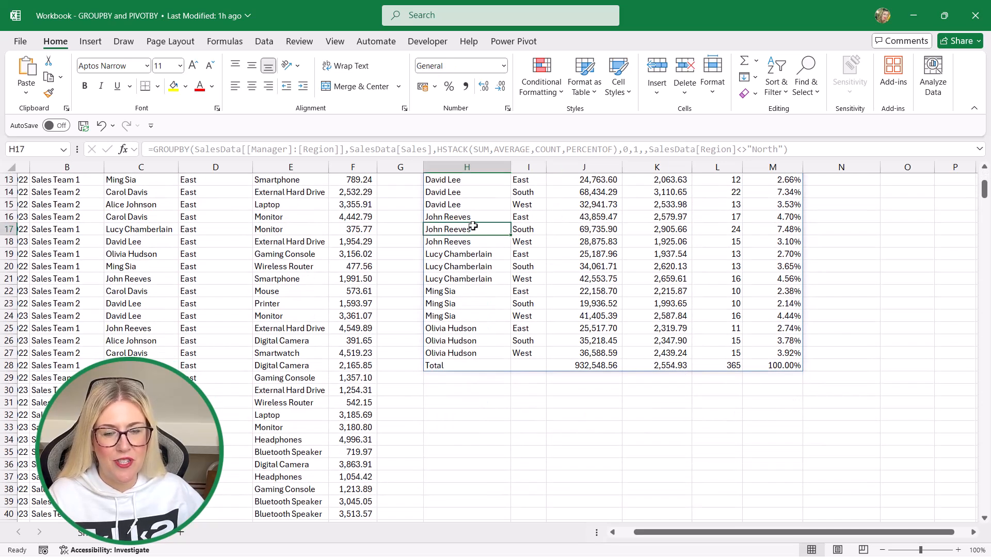
pyautogui.scroll(4, 464, 228)
pyautogui.scroll(-3, 481, 360)
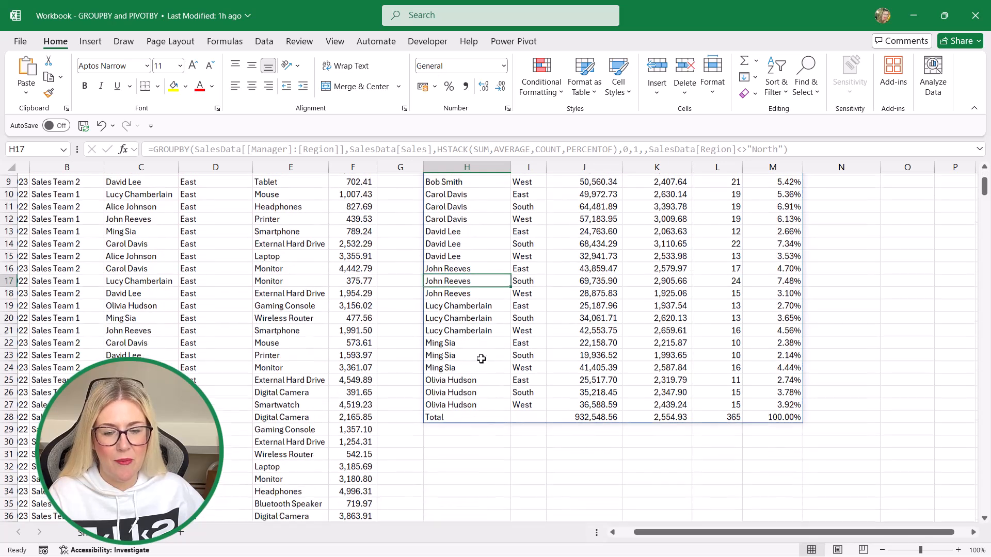
pyautogui.click(447, 402)
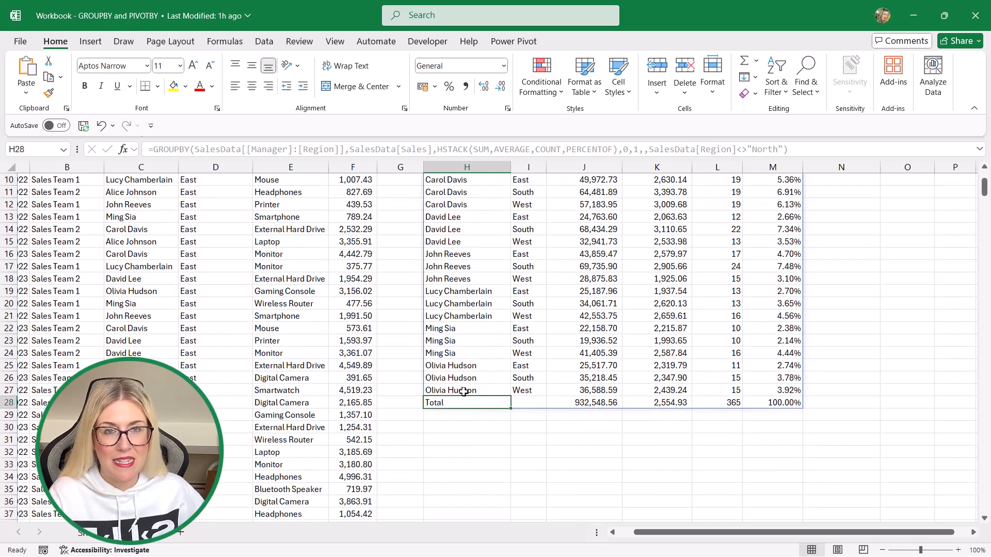
# Step: Start a formula-based conditional formatting rule for the whole GROUPBY output, using the condition =$H2="Total"
pyautogui.click(550, 326)
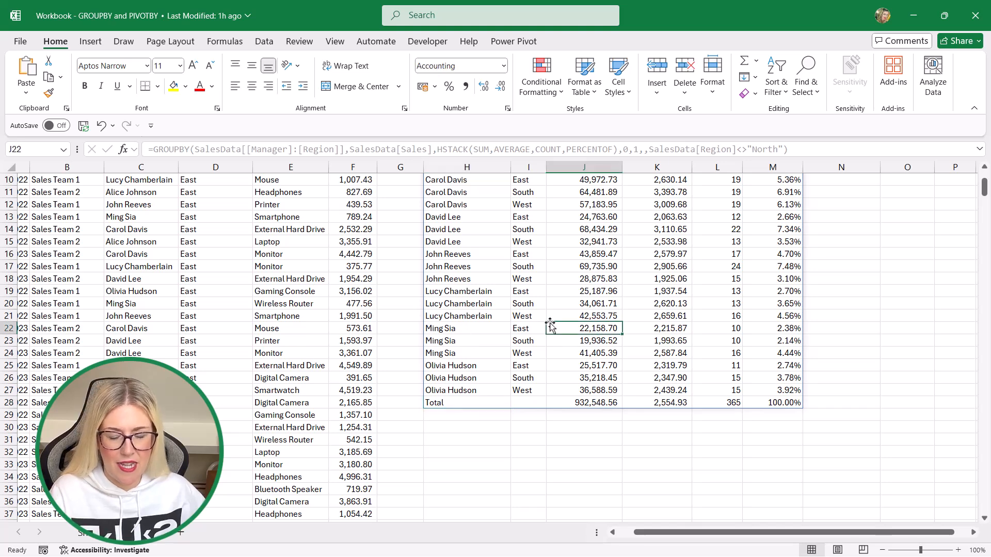
pyautogui.hotkey('ctrl', 'a')
pyautogui.click(555, 92)
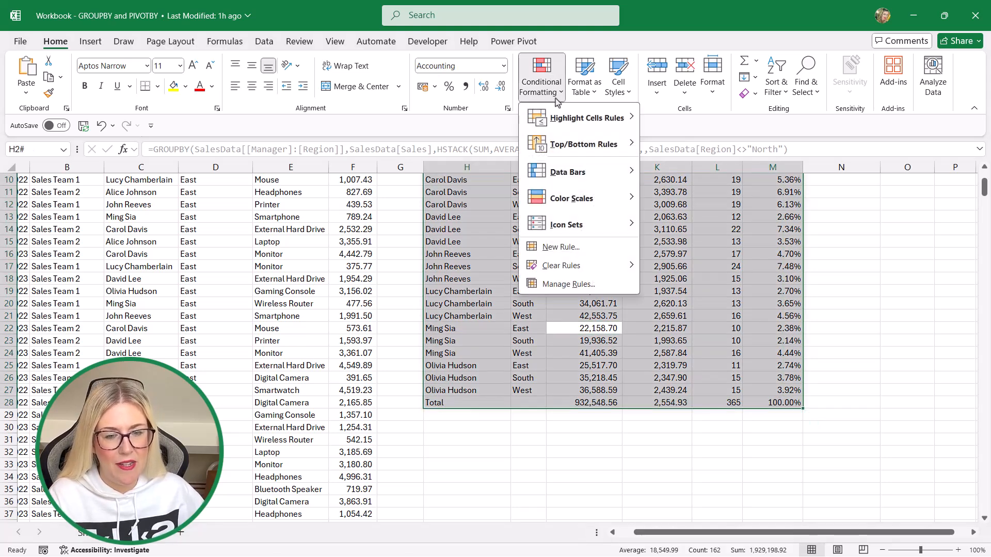
pyautogui.click(561, 246)
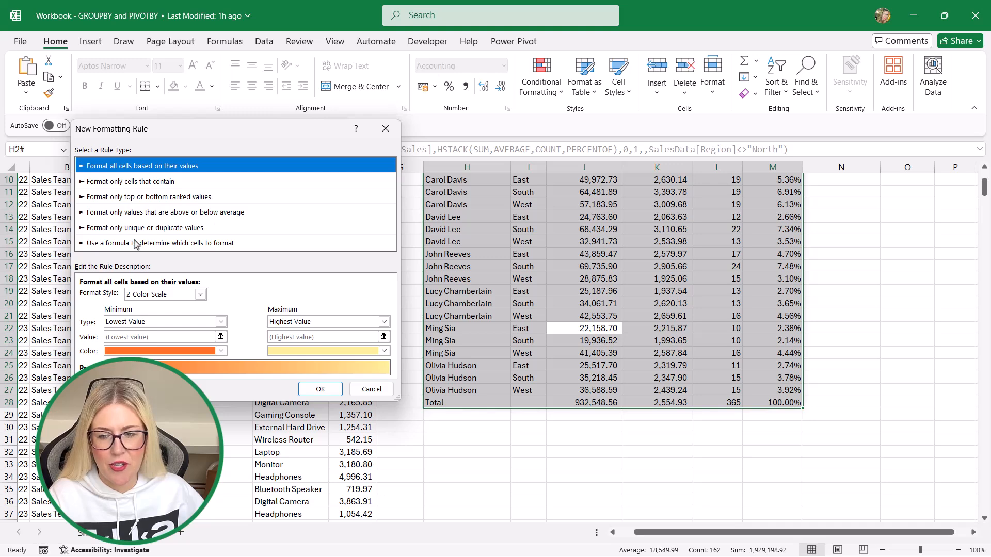
pyautogui.click(136, 243)
pyautogui.click(369, 295)
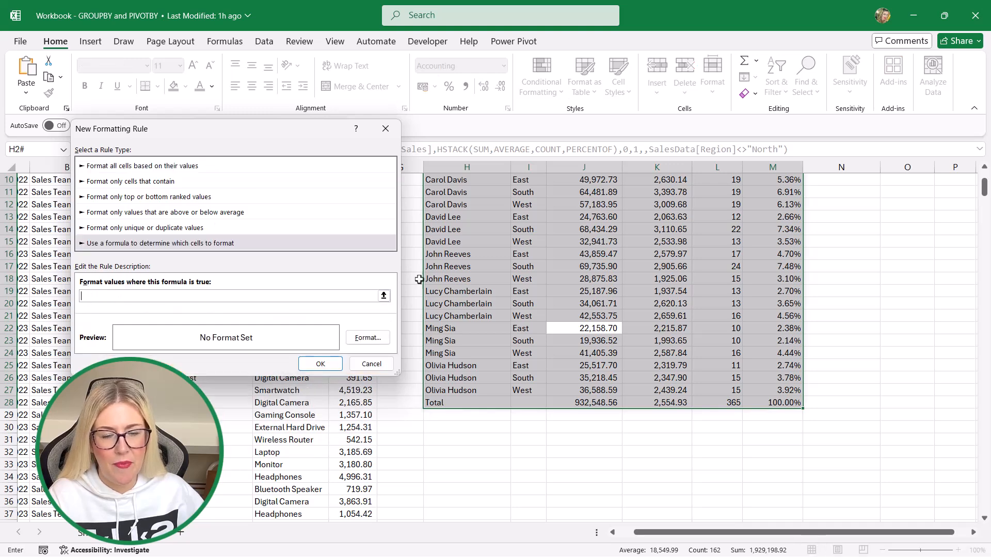
pyautogui.scroll(3, 418, 263)
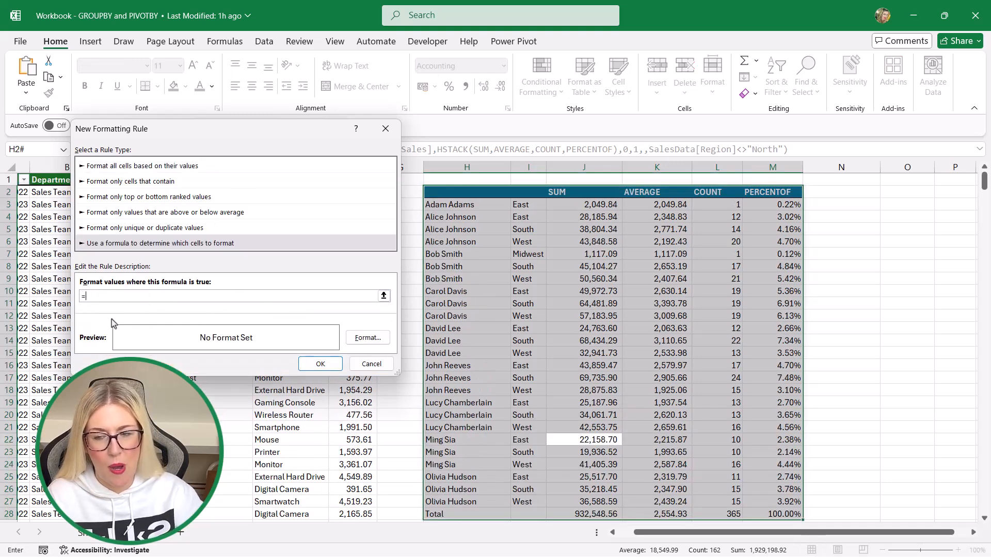
pyautogui.click(468, 191)
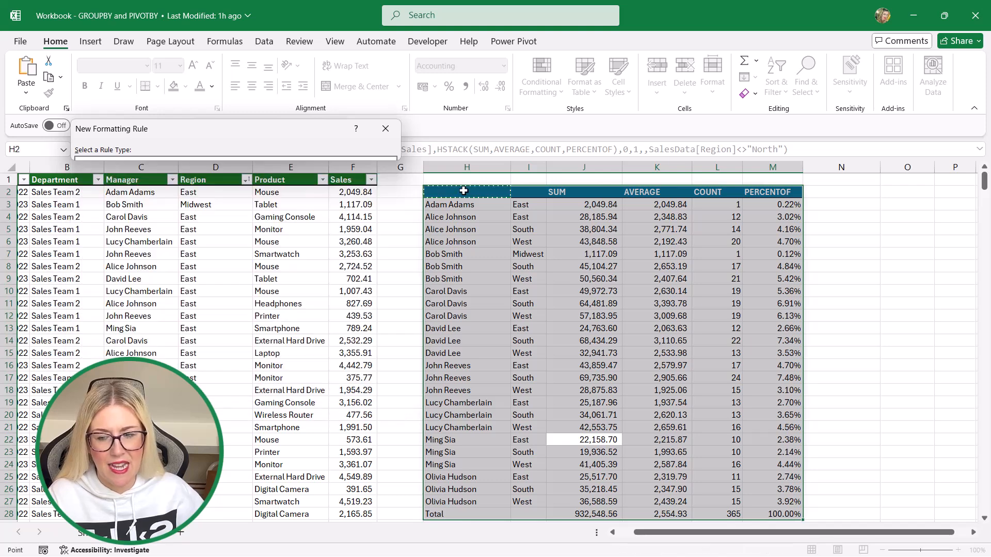
pyautogui.press('F4')
pyautogui.press('F4')
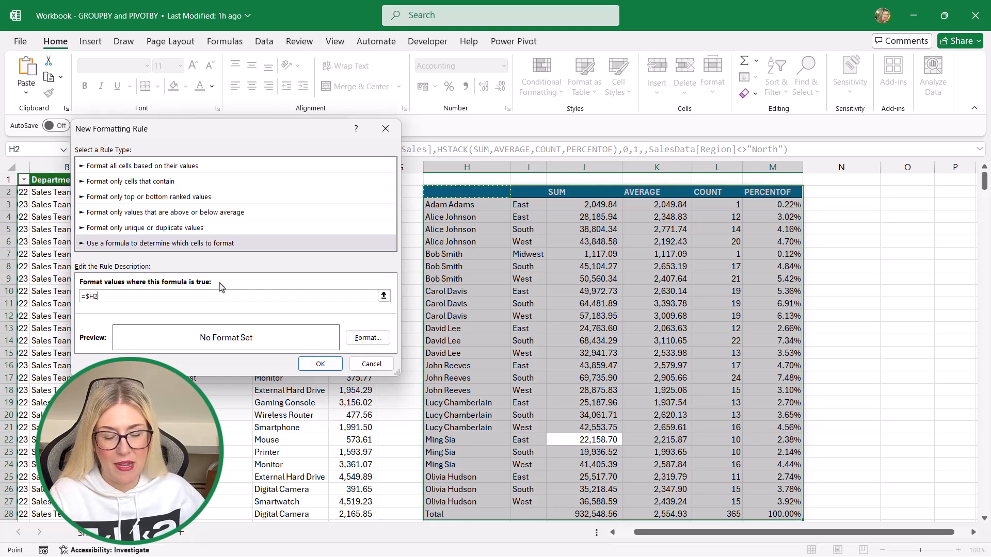
pyautogui.write('="Total')
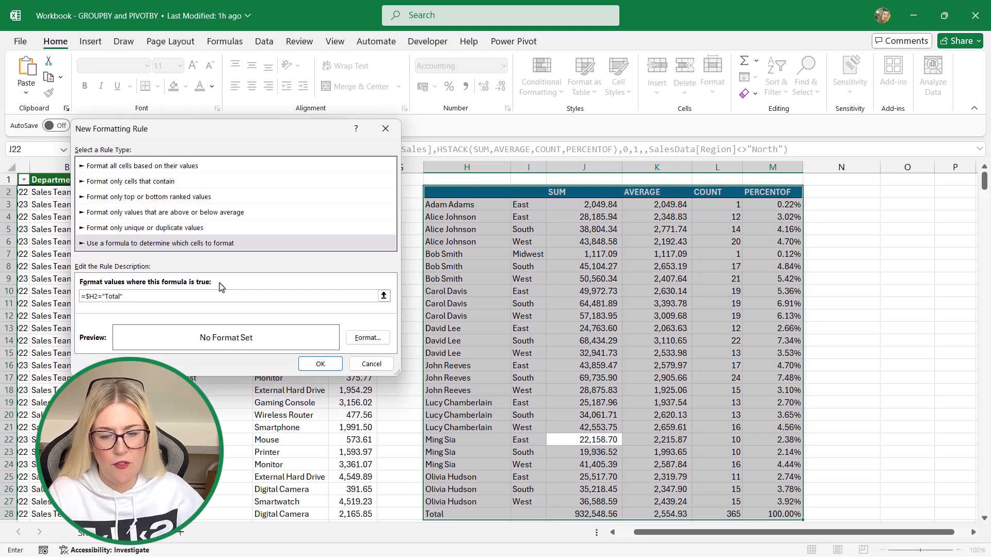
# Step: Give the Total rule a bold italic font and a top border, and apply it to the GROUPBY output
pyautogui.click(367, 338)
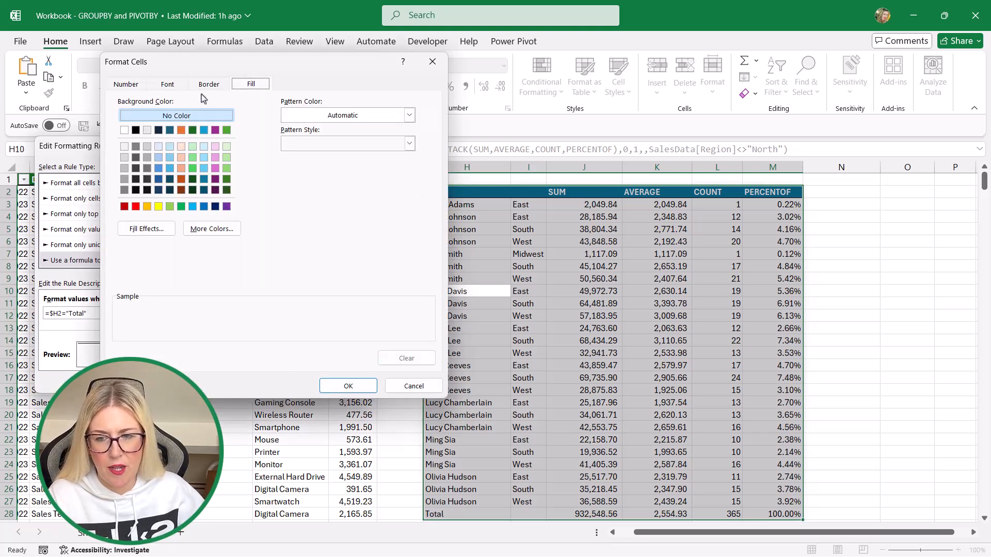
pyautogui.click(168, 86)
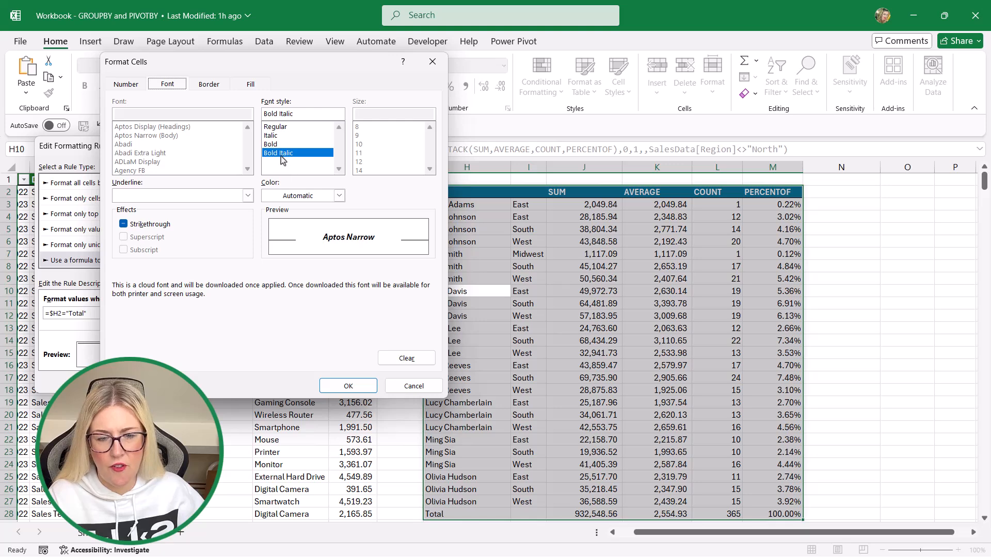
pyautogui.click(210, 86)
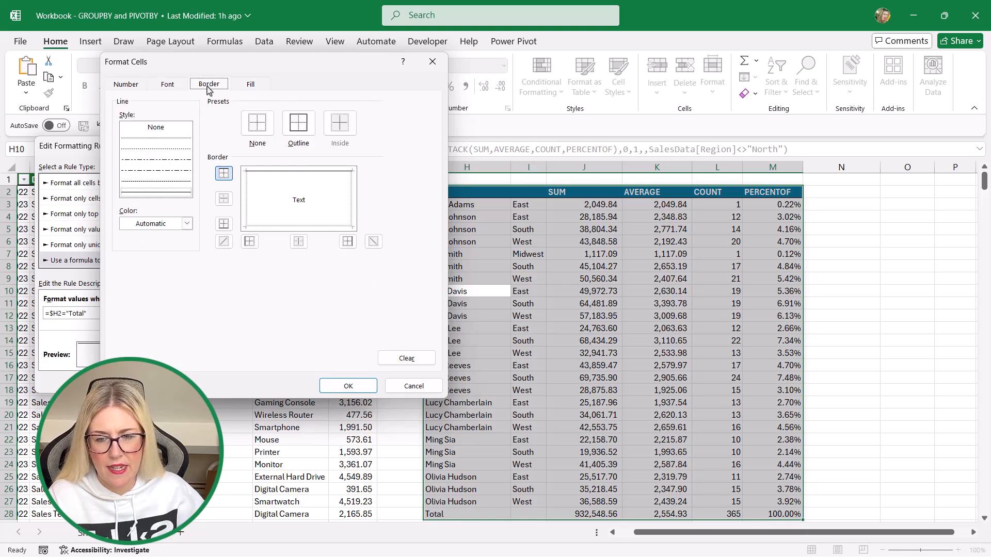
pyautogui.click(224, 174)
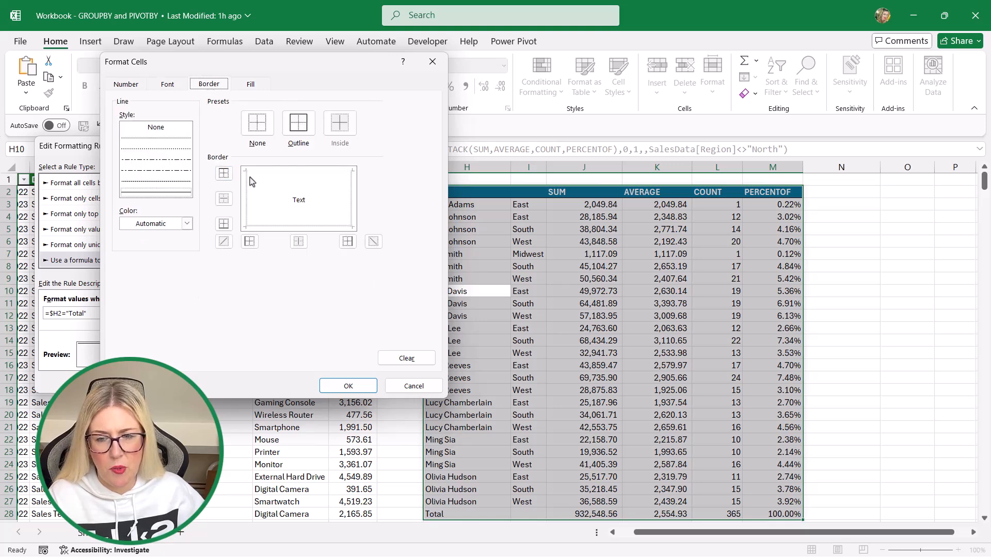
pyautogui.click(261, 177)
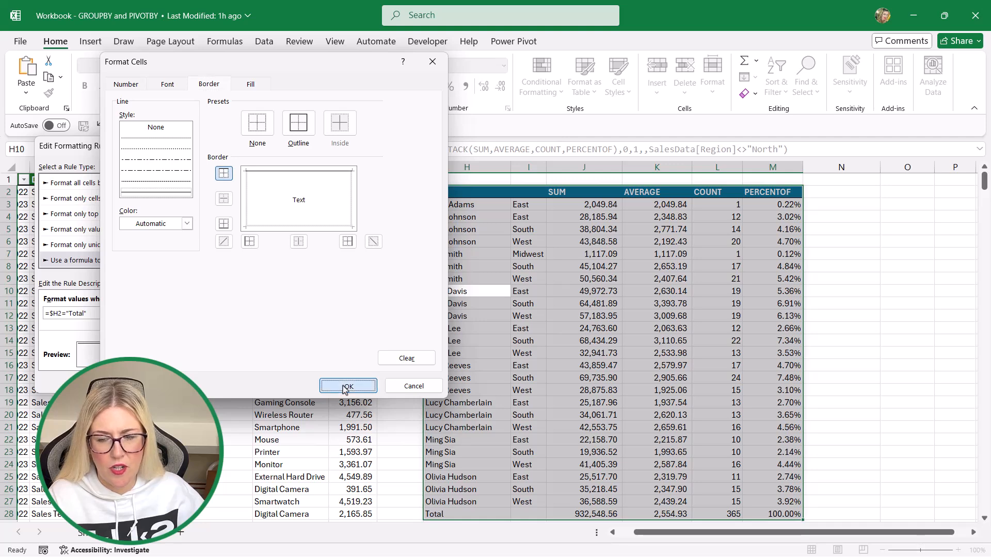
pyautogui.click(345, 388)
pyautogui.click(294, 382)
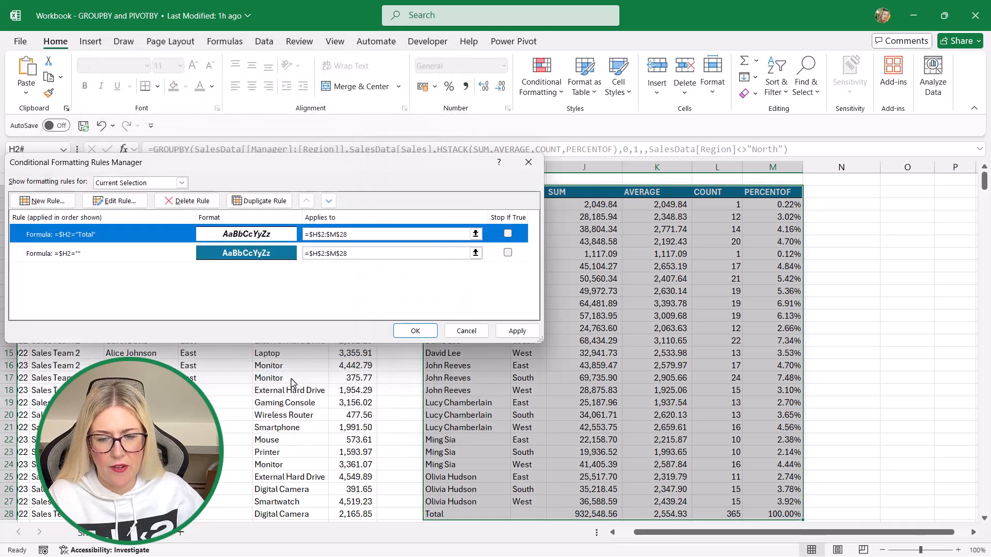
pyautogui.click(416, 331)
# Step: Check the conditional formatting on the Total and header rows of the GROUPBY output
pyautogui.click(529, 339)
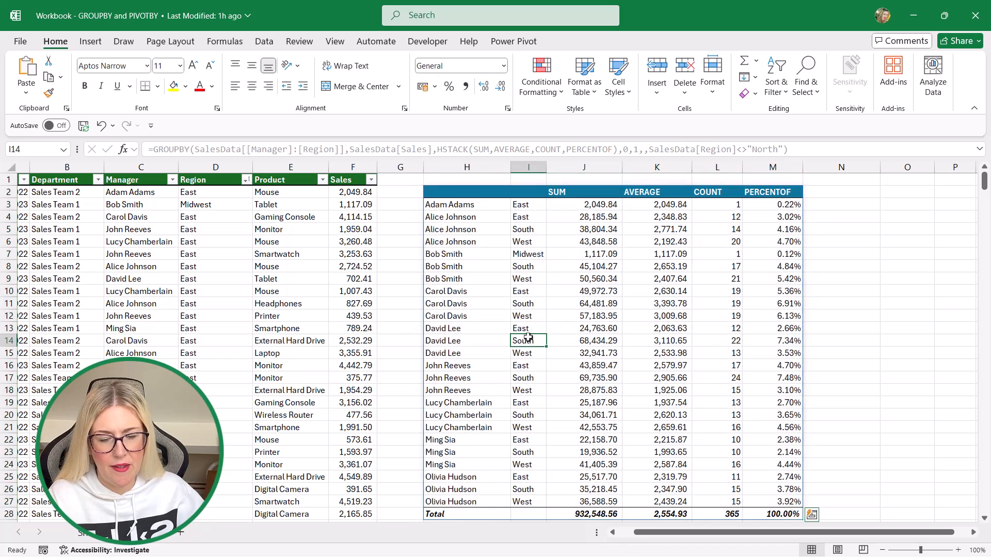
pyautogui.scroll(-1, 532, 335)
pyautogui.scroll(-4, 532, 336)
pyautogui.click(583, 414)
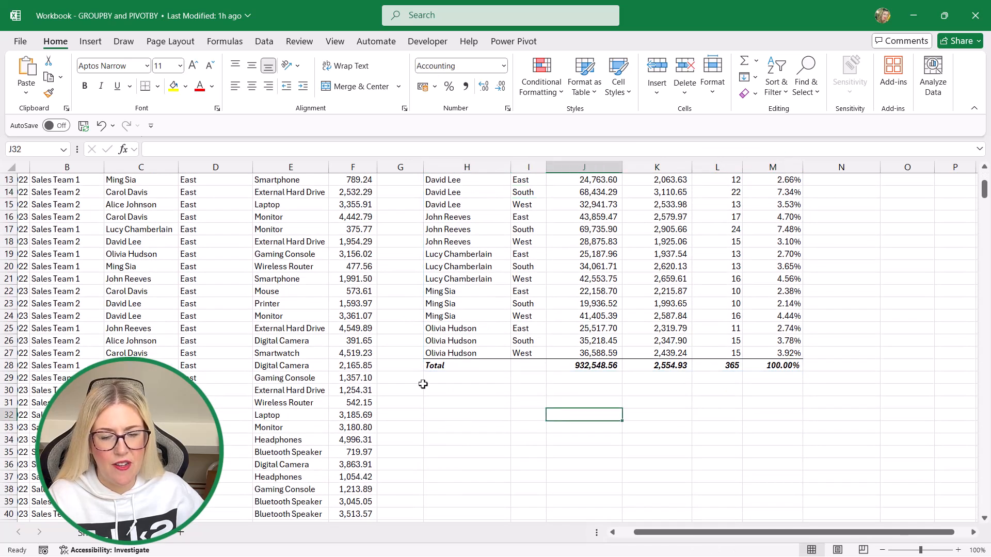
pyautogui.click(565, 279)
pyautogui.scroll(4, 606, 278)
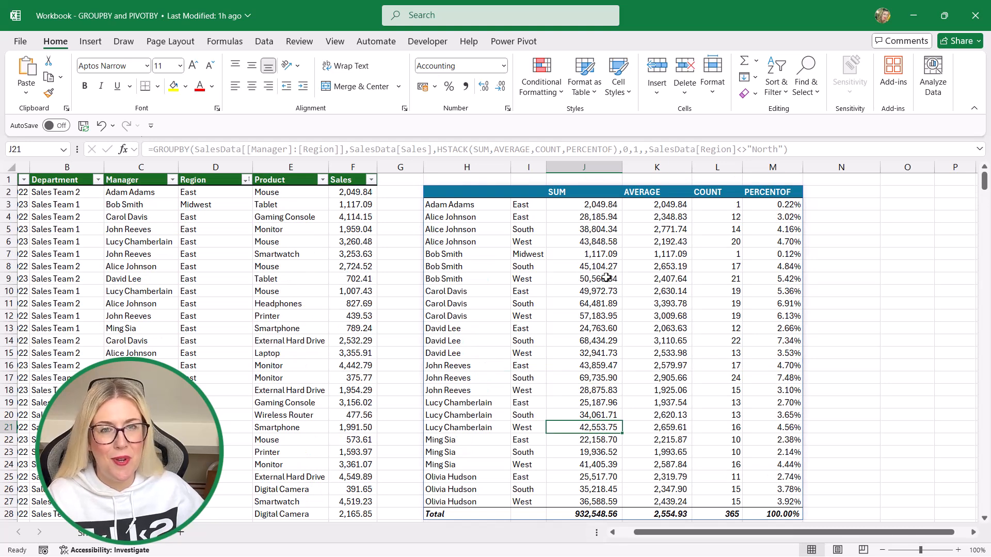
pyautogui.click(574, 222)
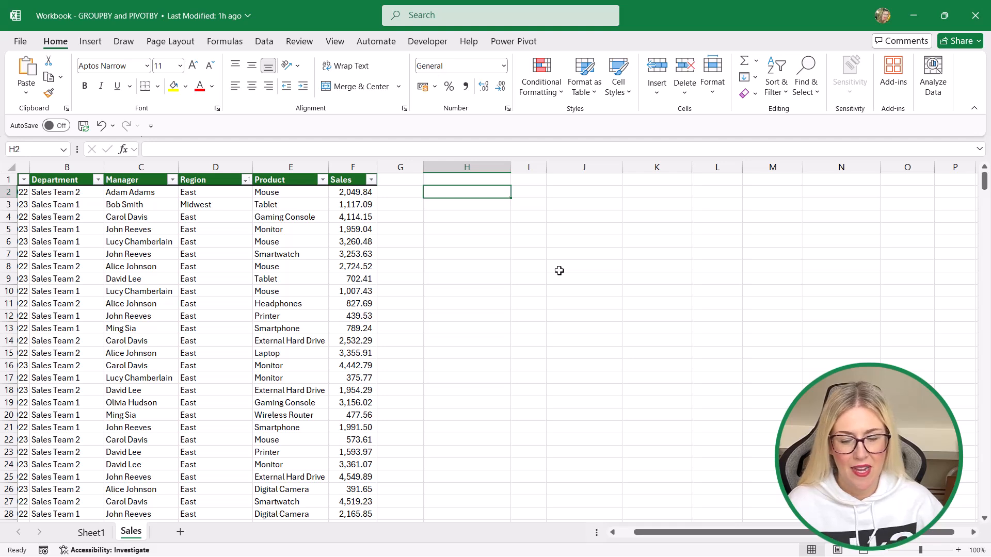
# Step: Reduce the values of Sheet1's PivotTable to SUM only, and lay it out with Manager in rows and Region in columns
pyautogui.click(89, 532)
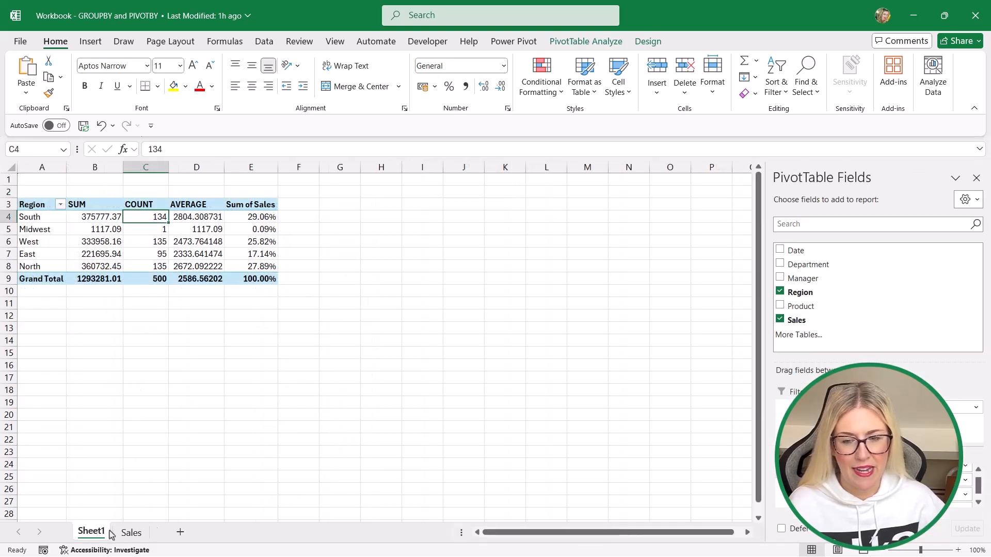
pyautogui.click(911, 487)
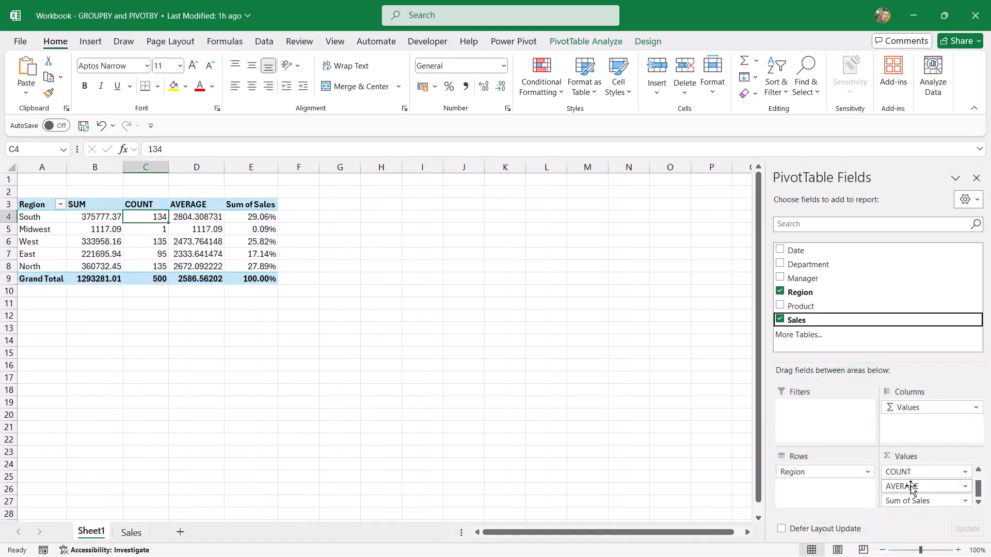
pyautogui.moveTo(907, 488); pyautogui.dragTo(614, 391)
pyautogui.moveTo(887, 471); pyautogui.dragTo(692, 429)
pyautogui.moveTo(901, 489); pyautogui.dragTo(654, 413)
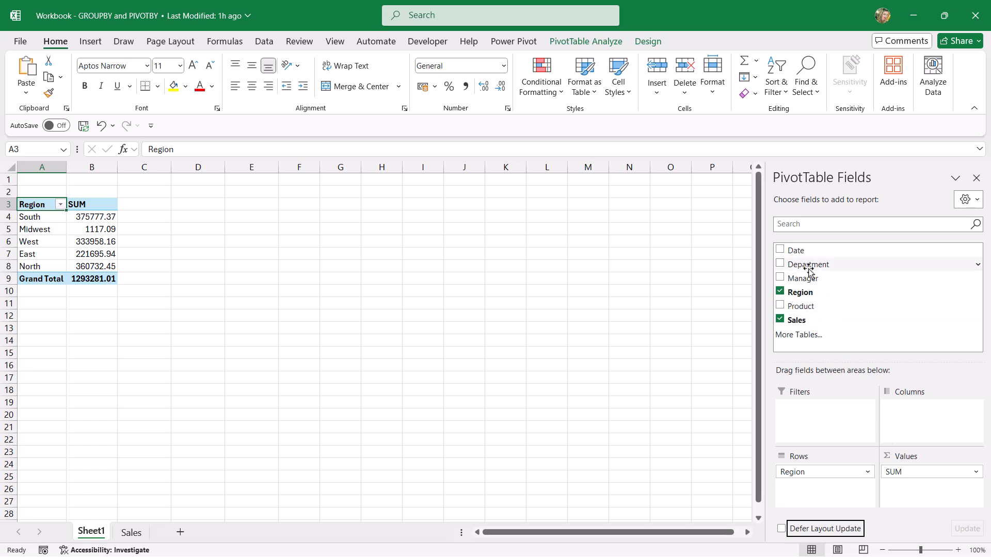
pyautogui.moveTo(803, 279); pyautogui.dragTo(934, 428)
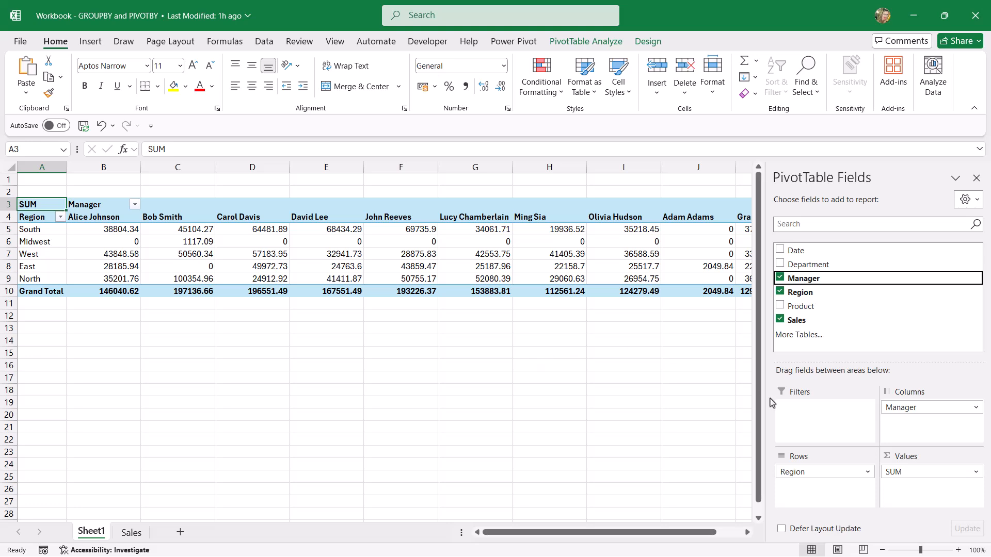
pyautogui.moveTo(798, 472)
pyautogui.mouseDown()
pyautogui.moveTo(924, 446)
pyautogui.moveTo(924, 421)
pyautogui.moveTo(838, 436)
pyautogui.moveTo(793, 484)
pyautogui.mouseUp()
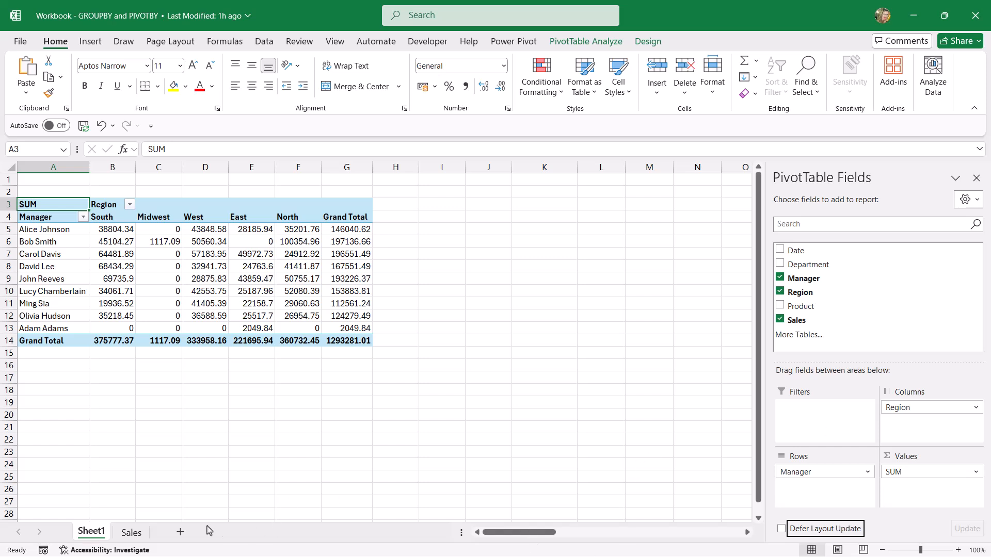
# Step: Return to the Sales sheet and examine which years the Date column's filter offers
pyautogui.click(131, 532)
pyautogui.click(230, 219)
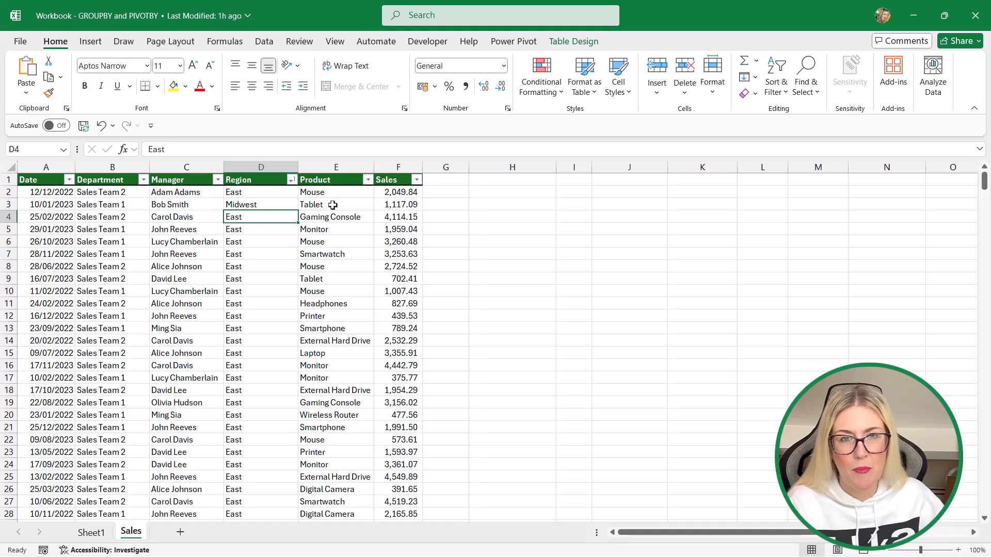
pyautogui.click(55, 176)
pyautogui.click(69, 180)
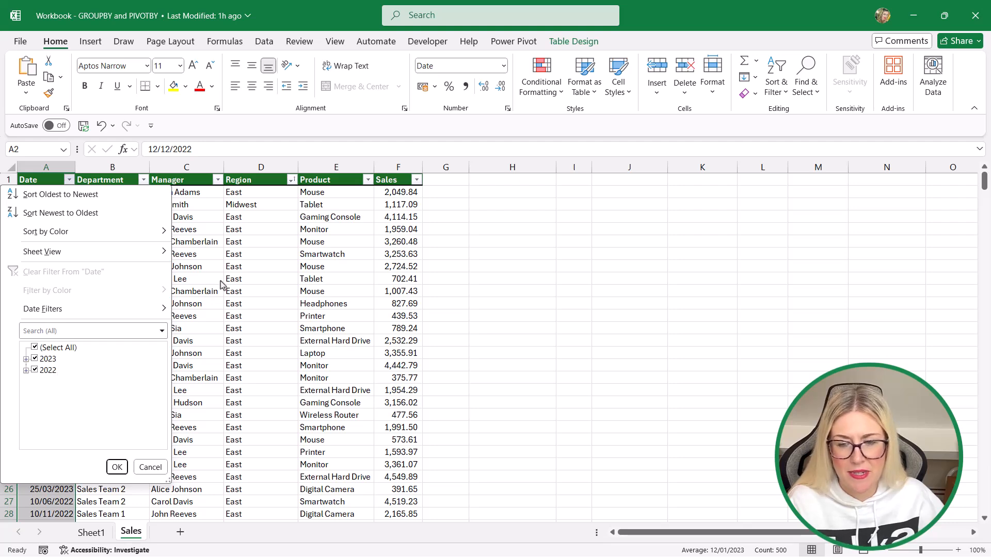
pyautogui.click(258, 260)
# Step: Begin a PIVOTBY formula in H2 with SalesData[Product] as the row fields
pyautogui.click(492, 192)
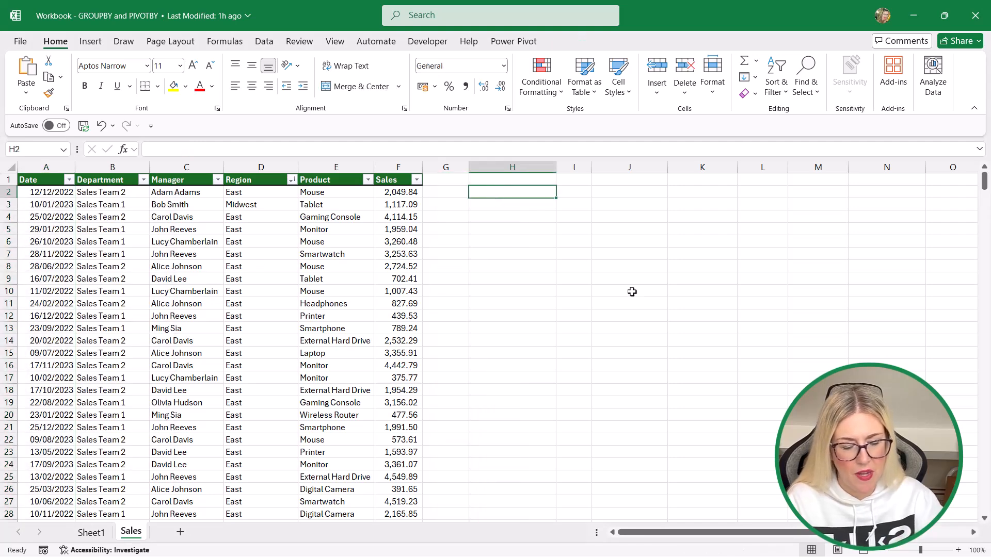
pyautogui.write('={P')
pyautogui.press('BackSpace')
pyautogui.press('BackSpace')
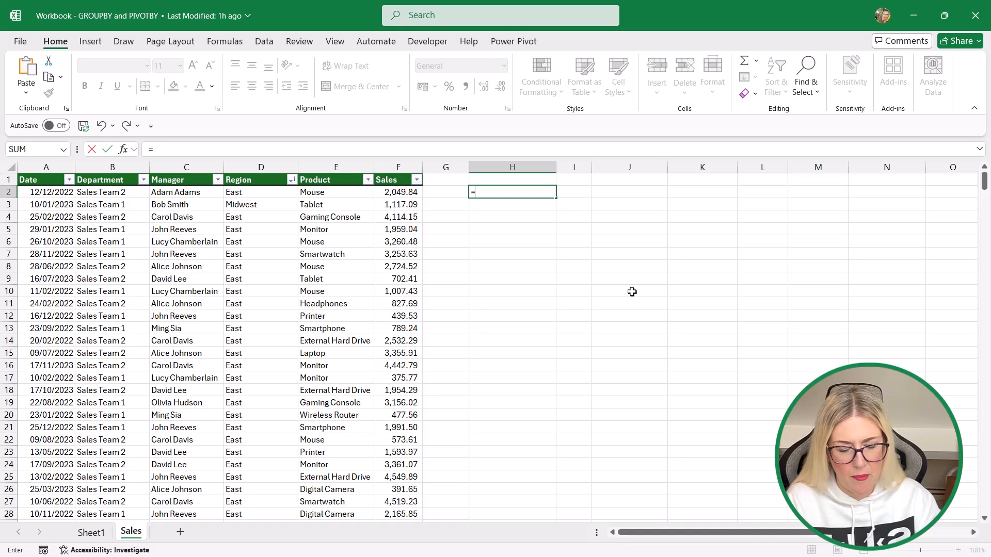
pyautogui.write('PIVOT')
pyautogui.press('Tab')
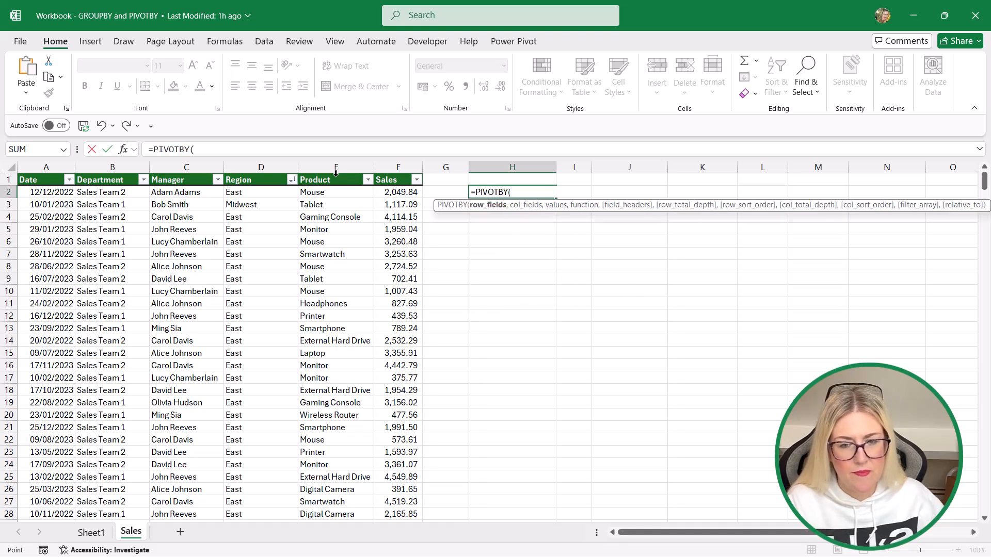
pyautogui.click(336, 175)
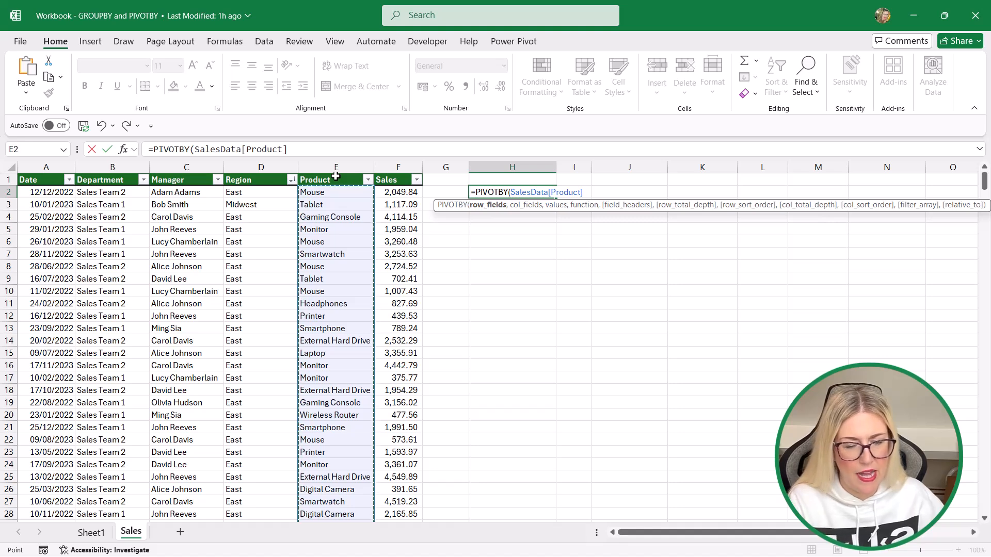
# Step: Continue the PIVOTBY formula with YEAR(SalesData[Date]) as the column fields and SalesData[Sales] as the values
pyautogui.write(',')
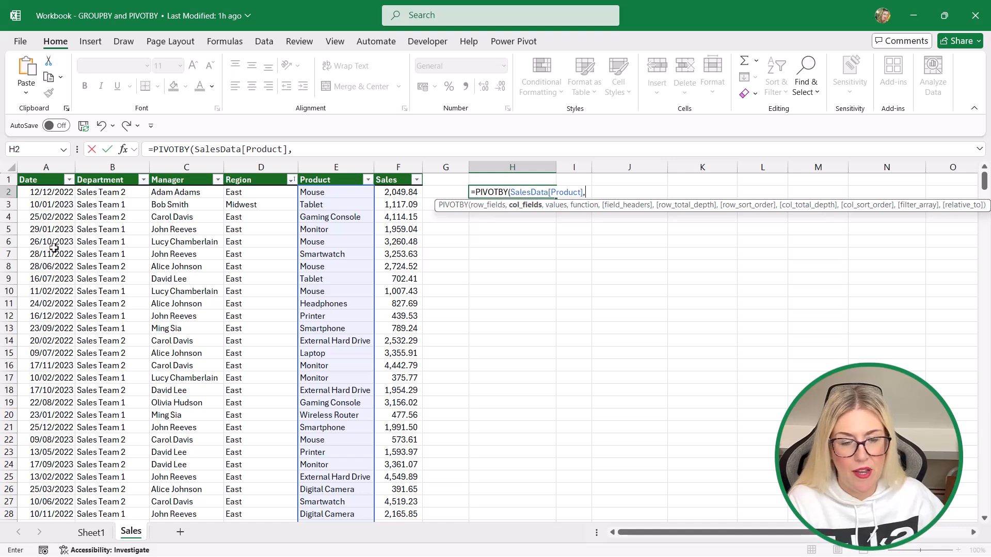
pyautogui.write('YEAR(')
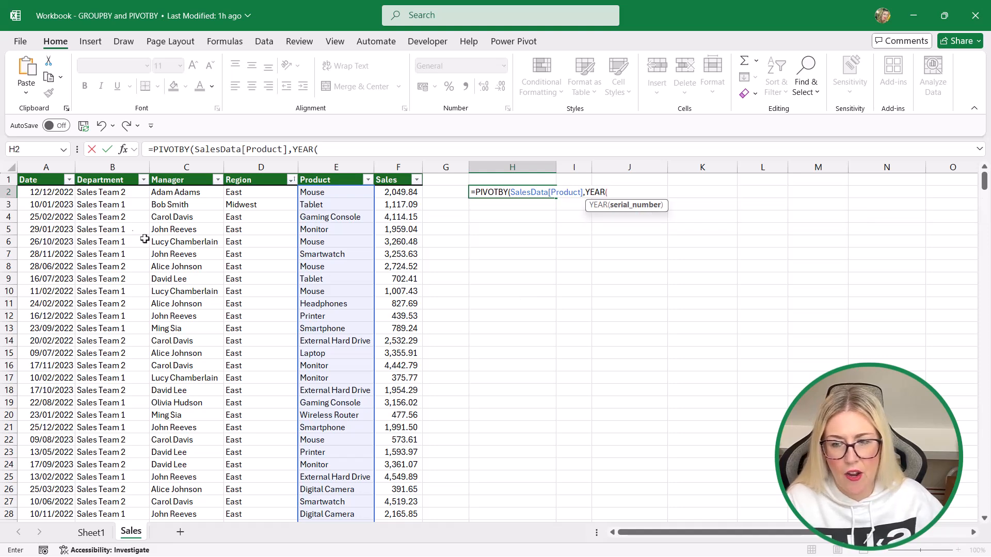
pyautogui.click(50, 173)
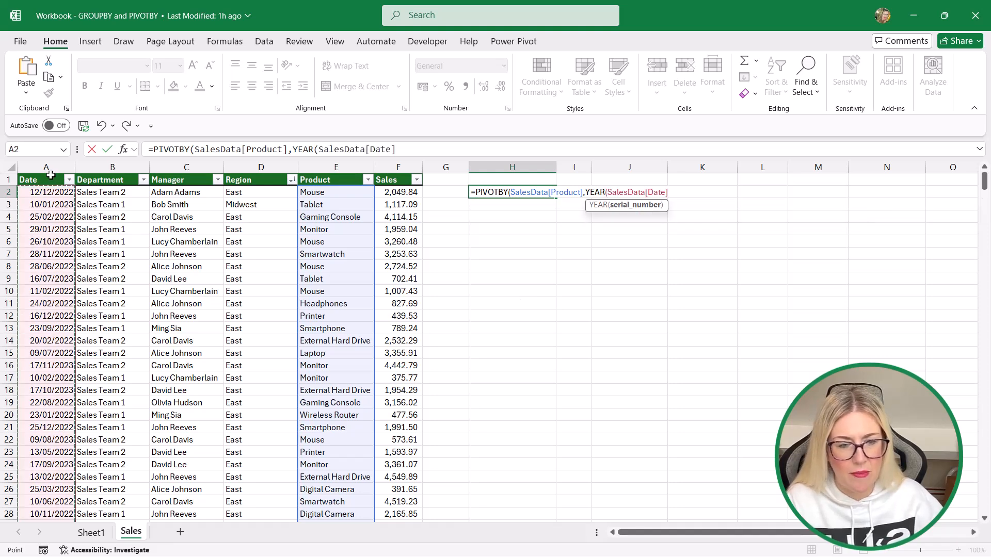
pyautogui.write(')')
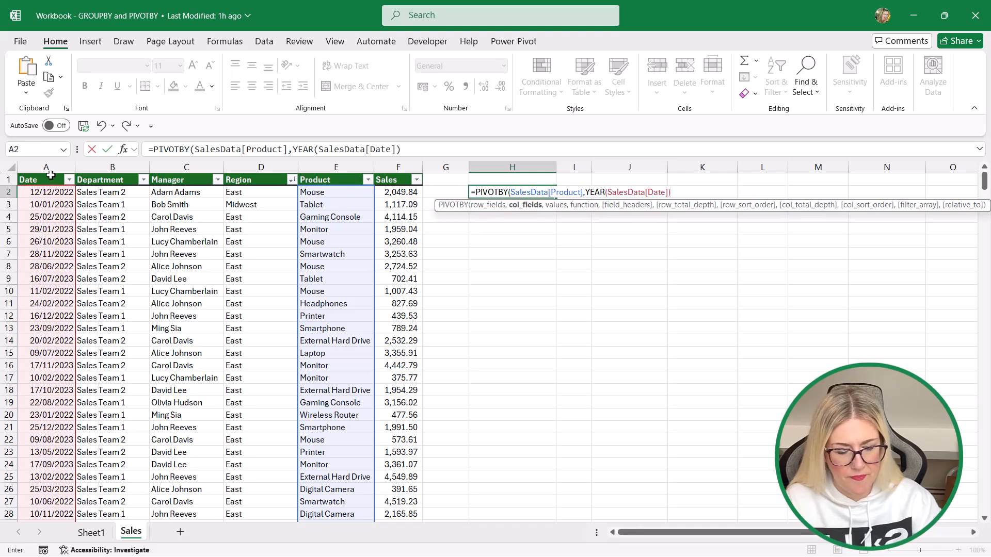
pyautogui.write(',')
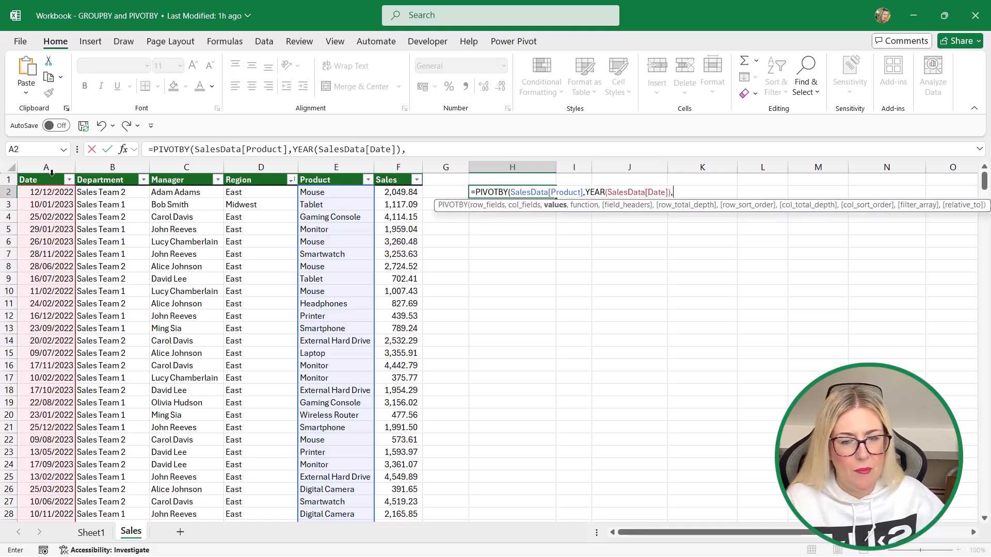
pyautogui.click(391, 174)
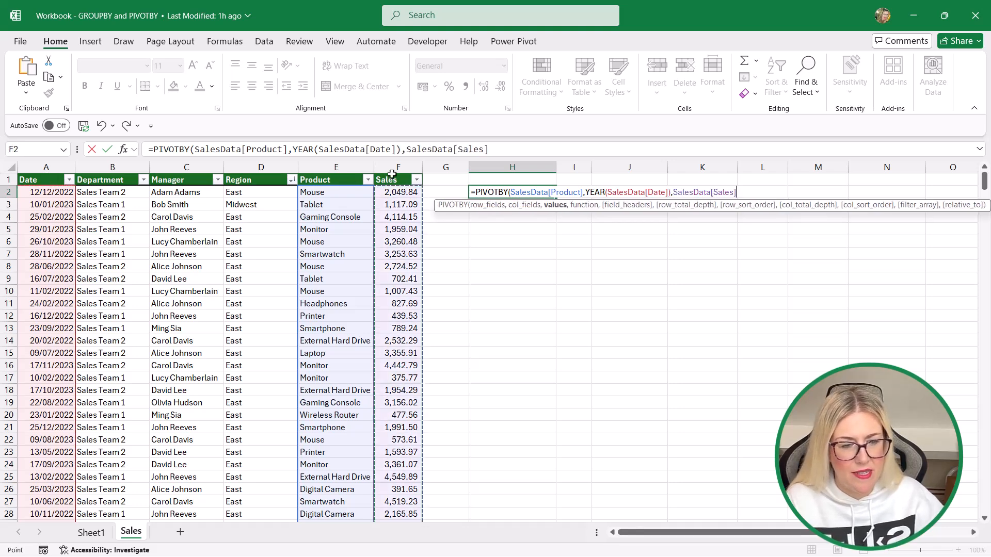
# Step: Extend the PIVOTBY formula with SUM as the function, field headers set to 0 and row total depth set to 1 for grand totals
pyautogui.write(',')
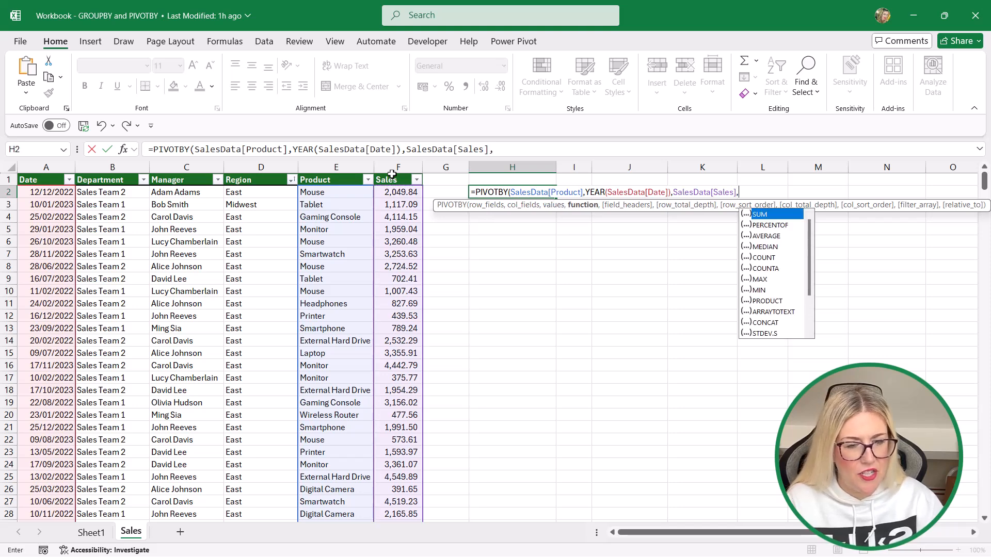
pyautogui.write('SUM,')
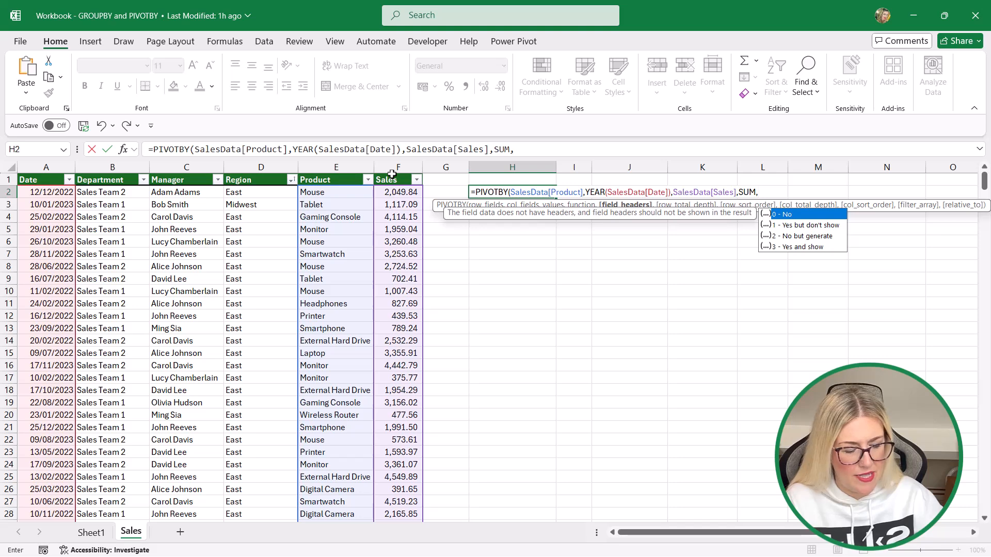
pyautogui.write('0,')
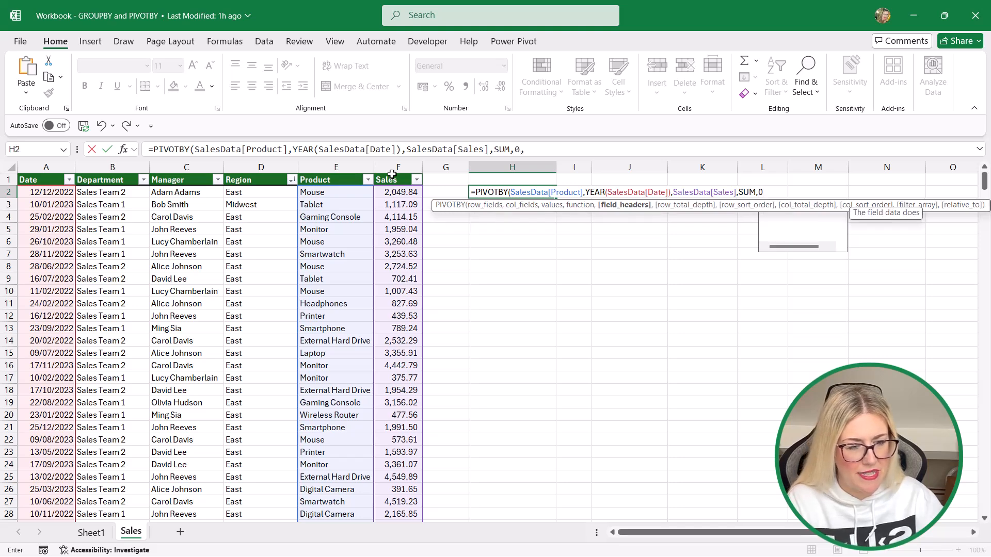
pyautogui.write('1')
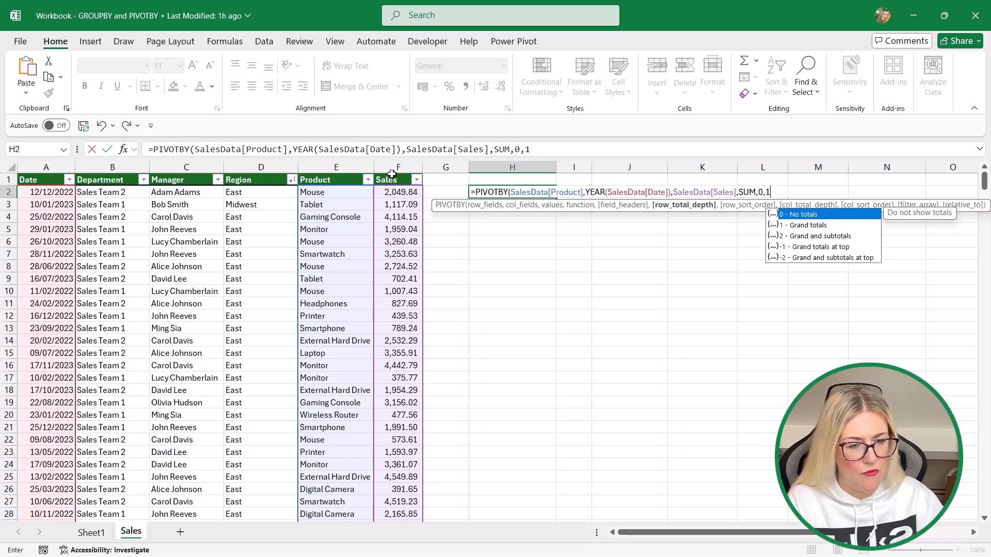
# Step: Skip the row sort order, set the column total depth to 1 for grand totals, and complete the PIVOTBY formula
pyautogui.write(',')
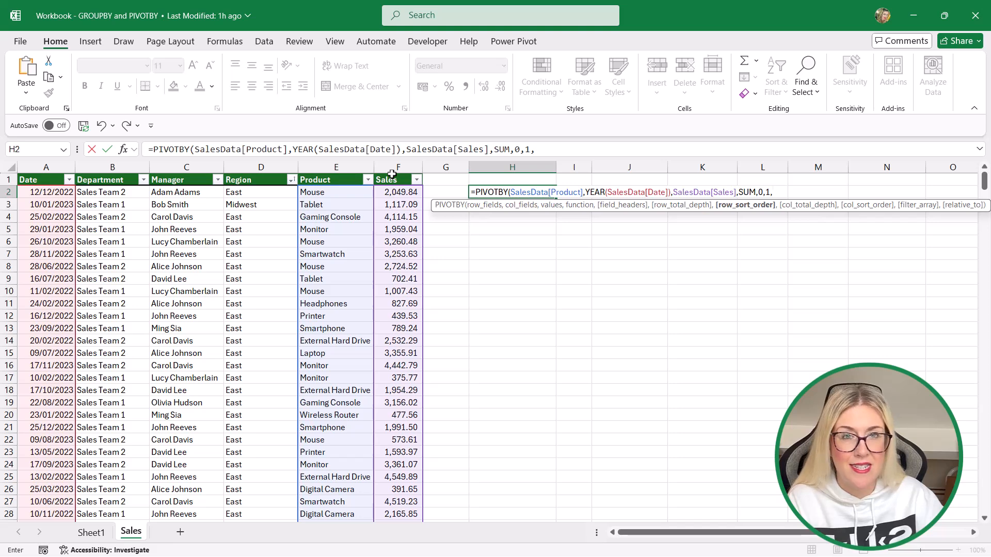
pyautogui.write(',')
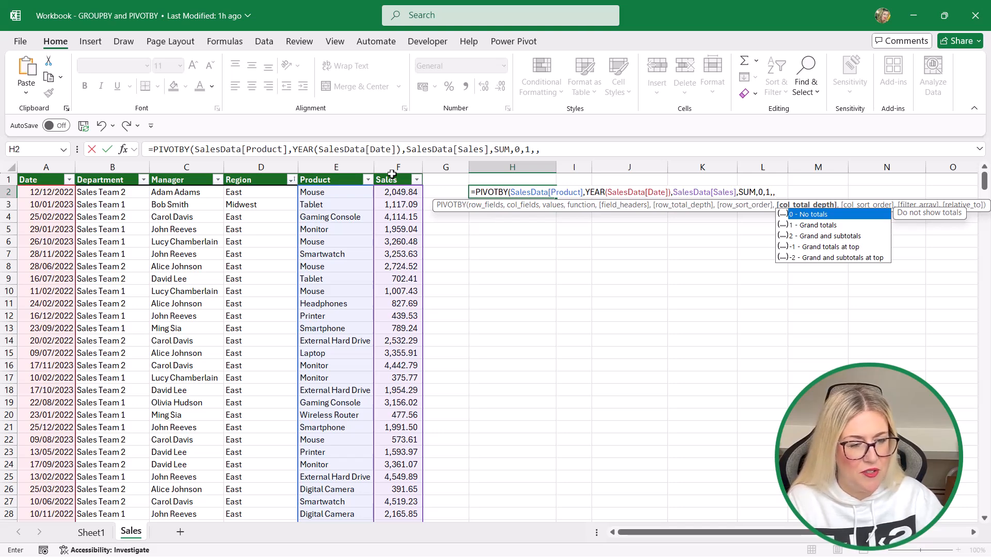
pyautogui.write('1,')
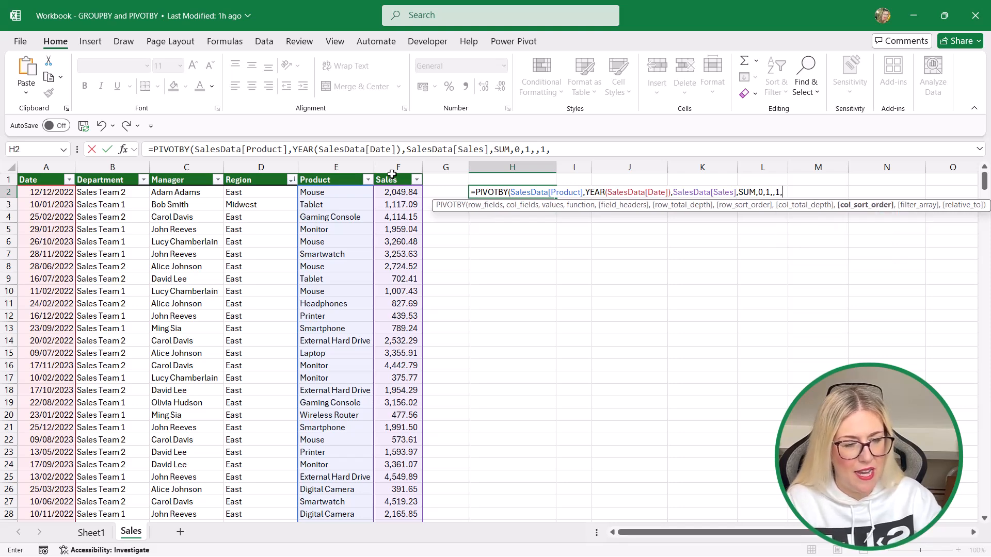
pyautogui.press('BackSpace')
pyautogui.write(')')
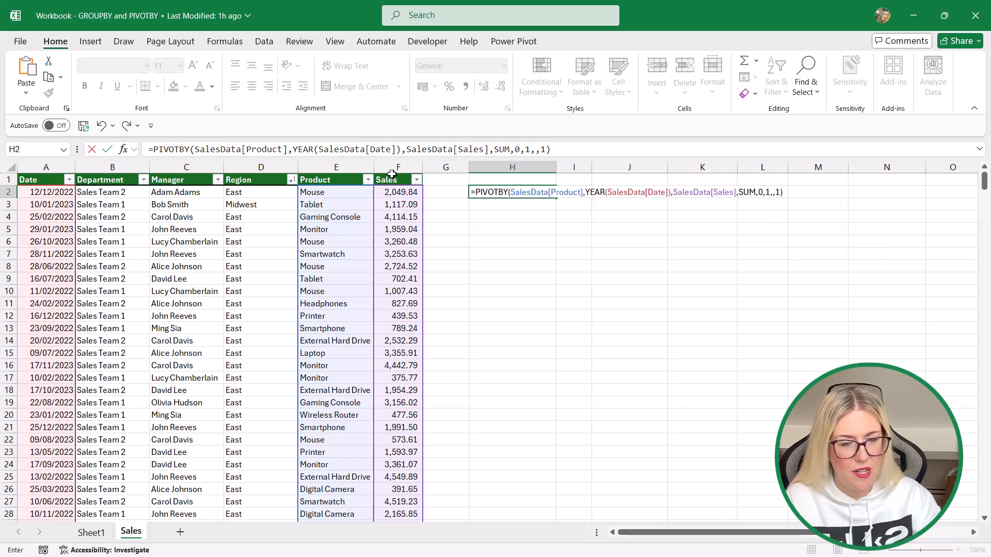
pyautogui.press('Return')
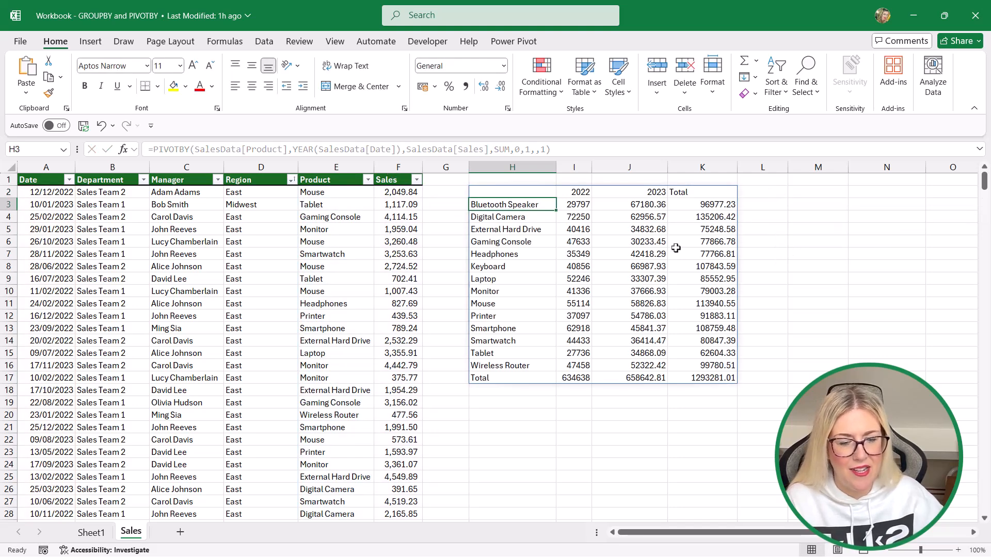
# Step: Format the PIVOTBY result values in I3:K17 with thousands separators and no decimal places
pyautogui.click(622, 277)
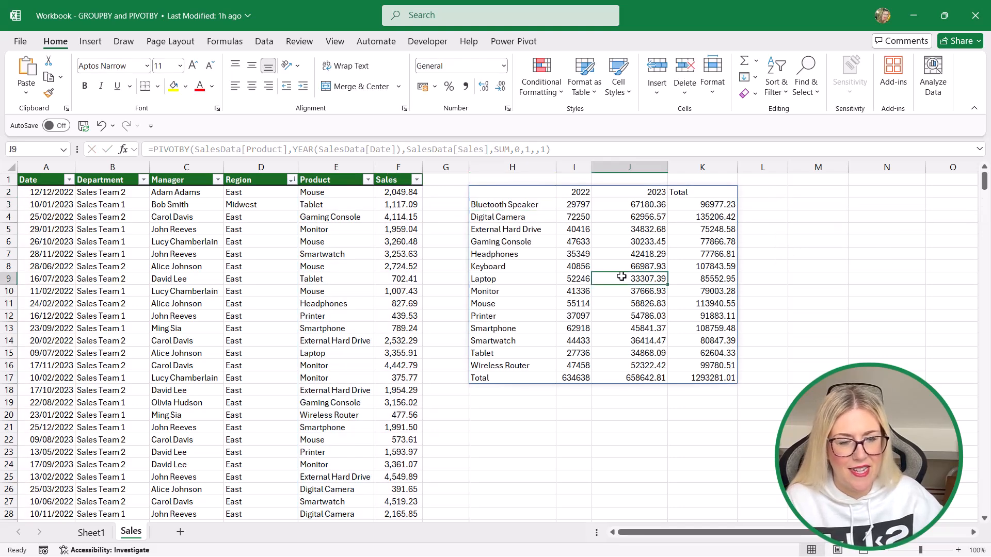
pyautogui.click(588, 206)
pyautogui.moveTo(588, 206); pyautogui.dragTo(702, 377)
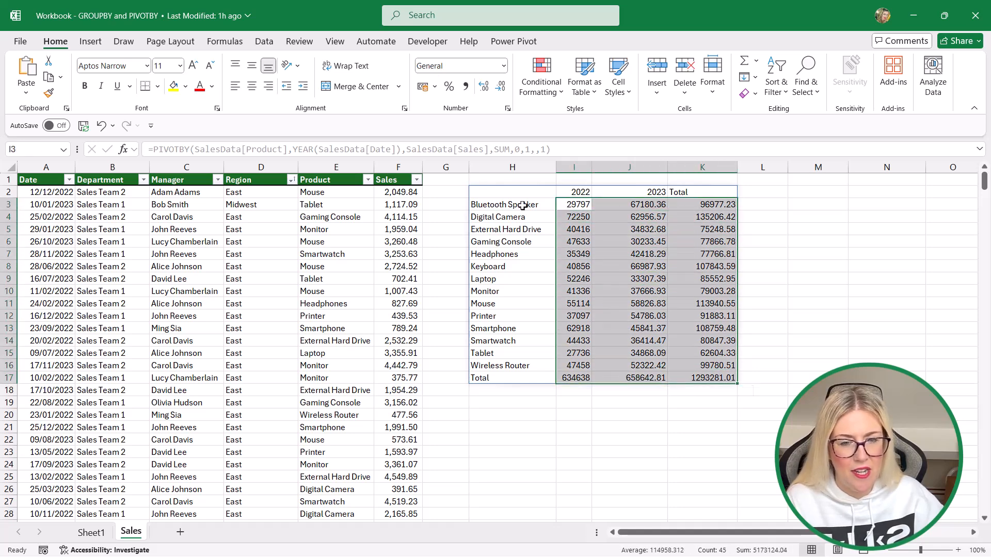
pyautogui.click(466, 86)
pyautogui.click(500, 86)
pyautogui.click(500, 86)
pyautogui.click(647, 266)
pyautogui.moveTo(495, 192); pyautogui.dragTo(735, 189)
pyautogui.click(579, 267)
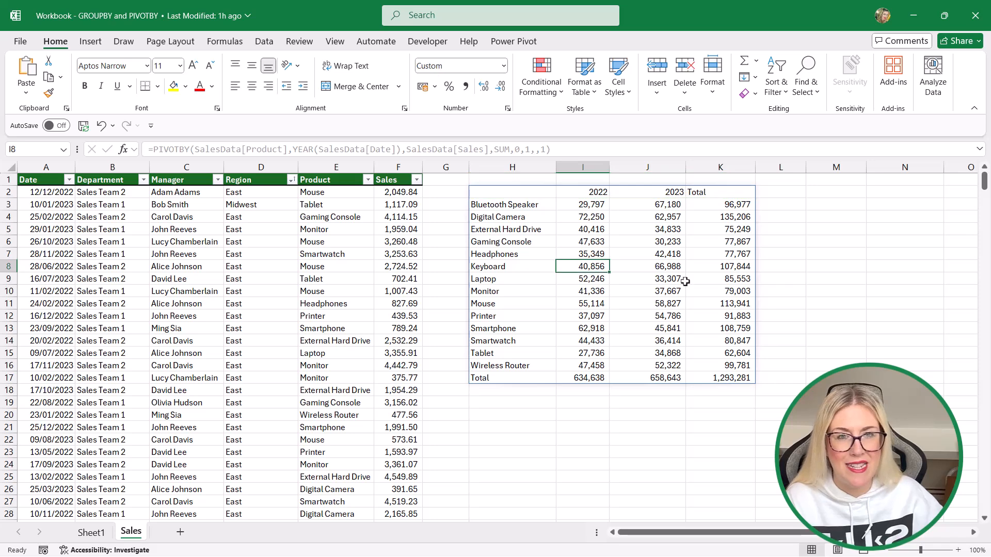